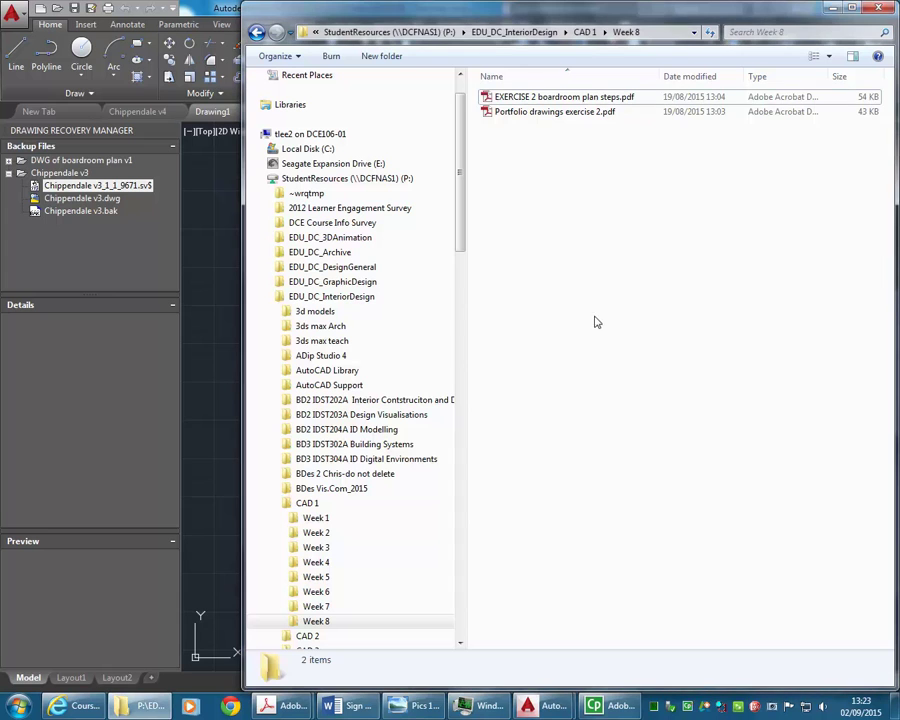
# - Check the EXERCISE 2 boardroom plan steps PDF in Week 8, then return to the course page
pyautogui.click(552, 113)
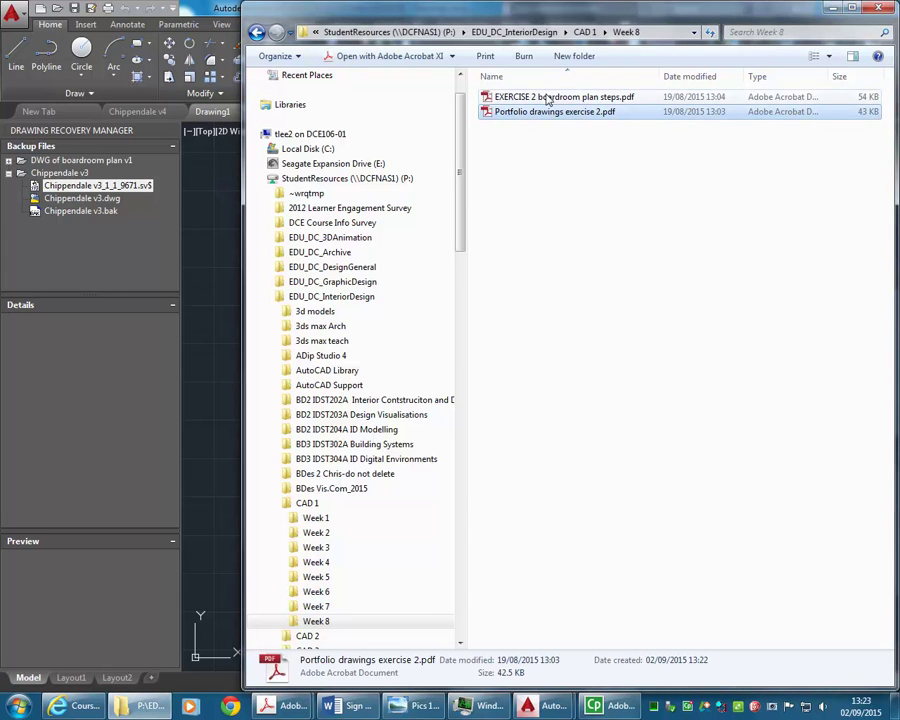
pyautogui.click(552, 96)
pyautogui.click(573, 170)
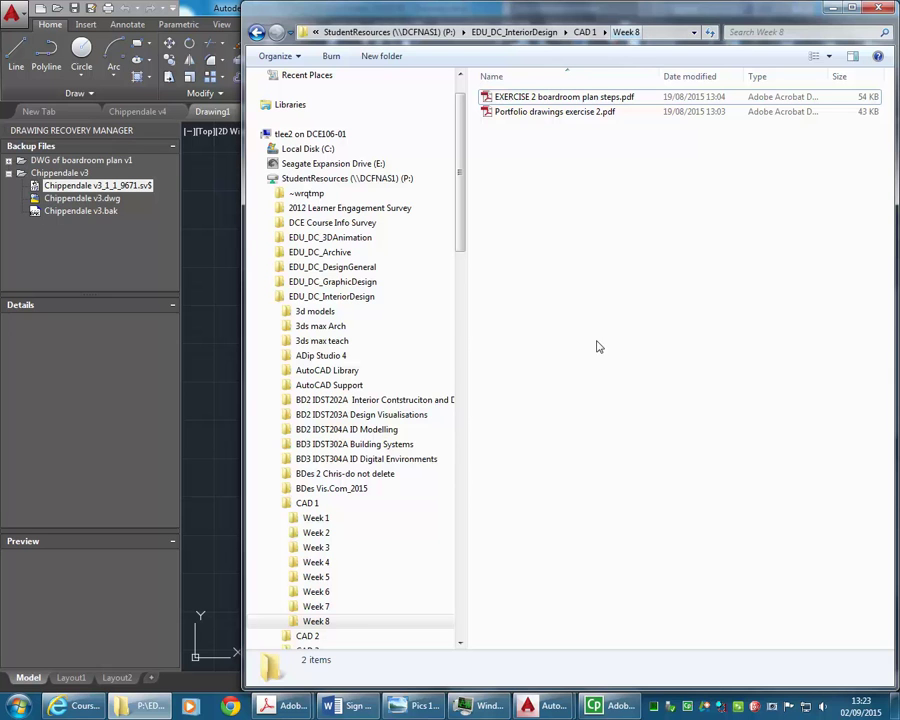
pyautogui.click(80, 706)
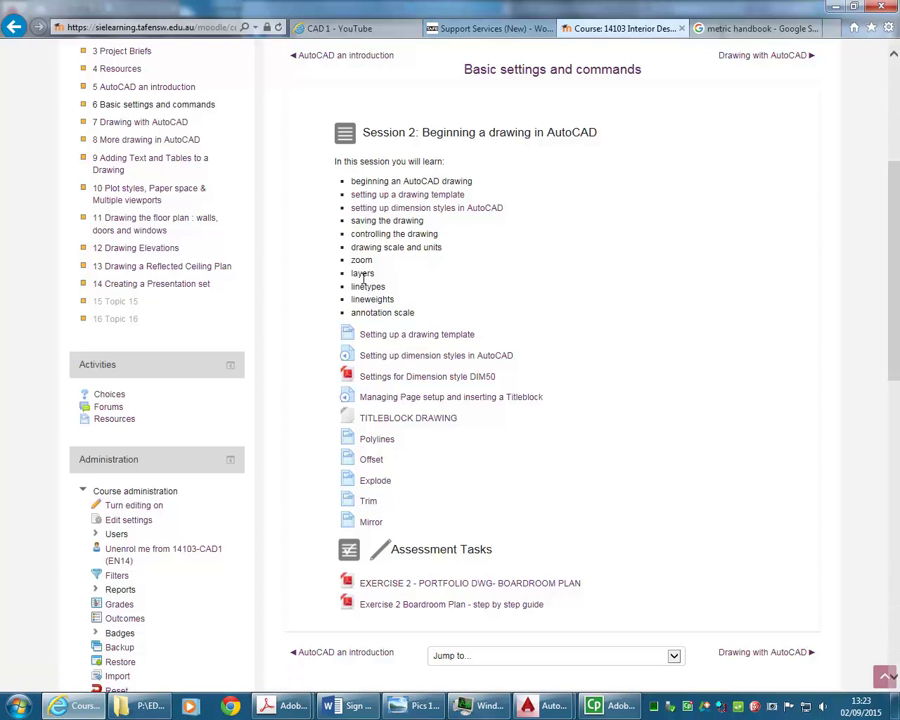
# - Scroll through the Session 2 resources on Basic settings and commands, then return to Week 8
pyautogui.scroll(3, 364, 278)
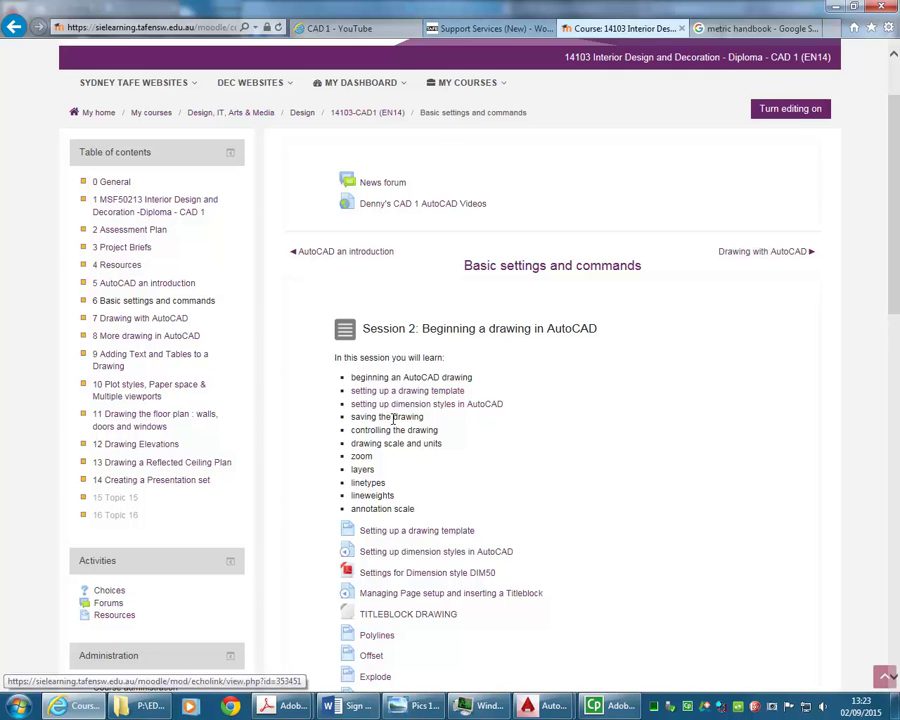
pyautogui.scroll(-2, 390, 430)
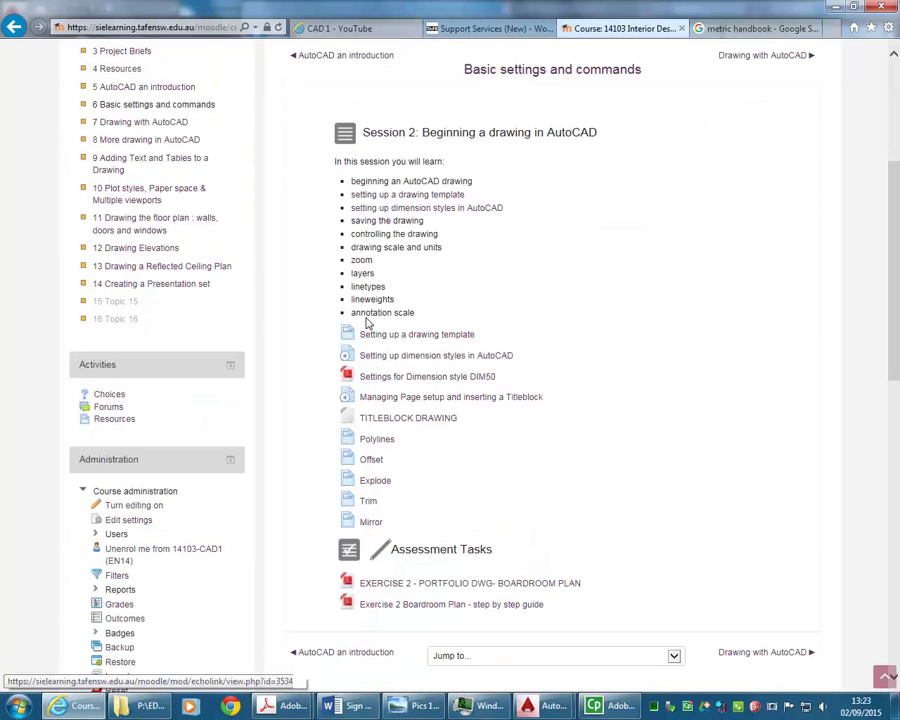
pyautogui.scroll(1, 366, 318)
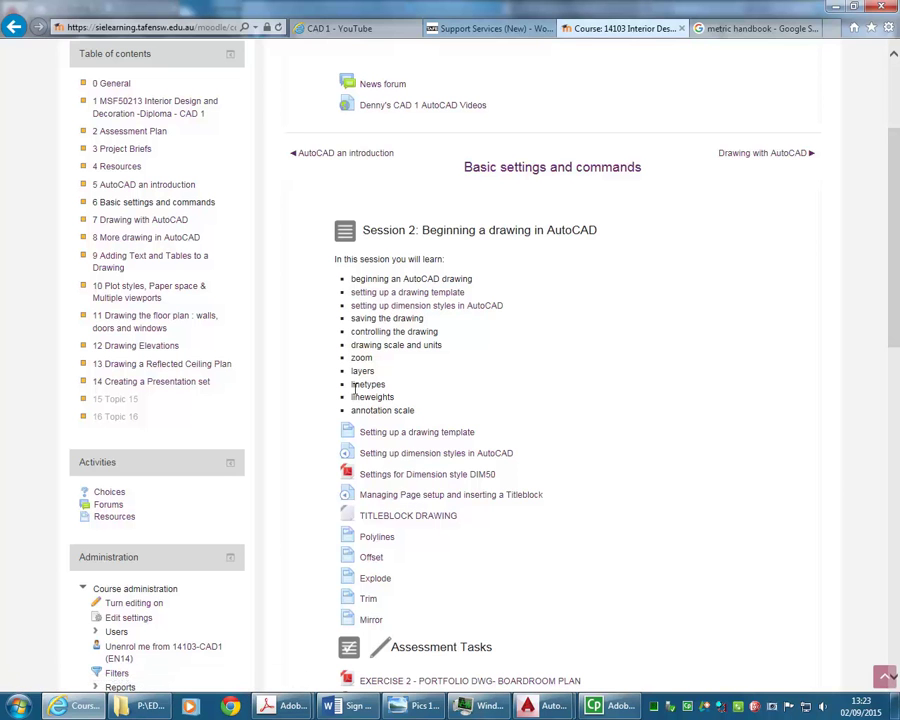
pyautogui.scroll(-1, 354, 394)
pyautogui.scroll(-1, 354, 394)
pyautogui.scroll(1, 352, 400)
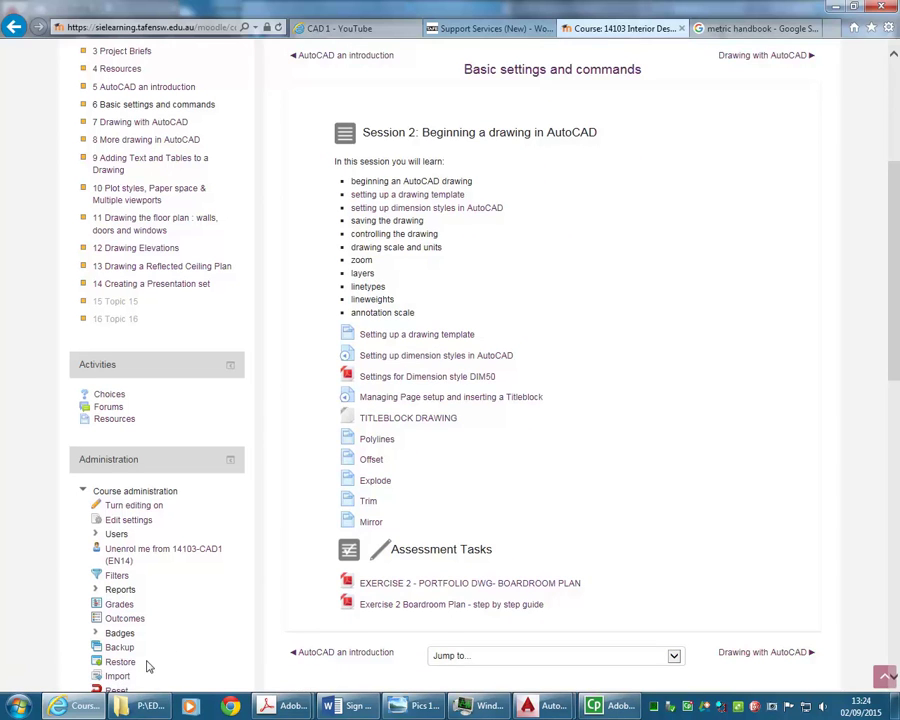
pyautogui.click(133, 708)
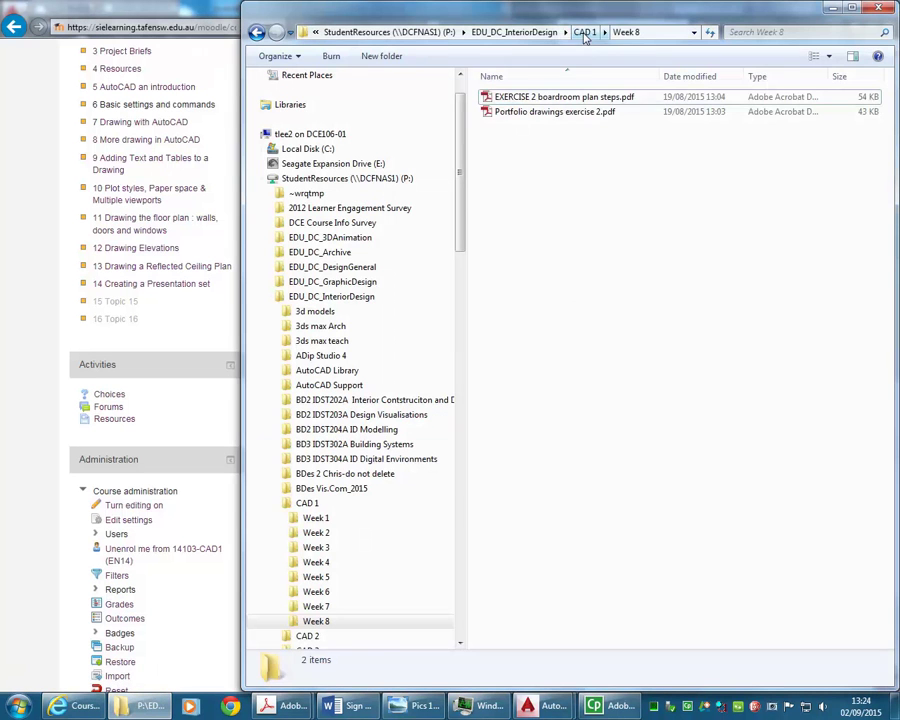
# - Copy the Set up for DIM50 Dimension Style PDF from CAD 1\Week 6 into Week 8, then return to the course page
pyautogui.click(585, 32)
pyautogui.doubleClick(516, 171)
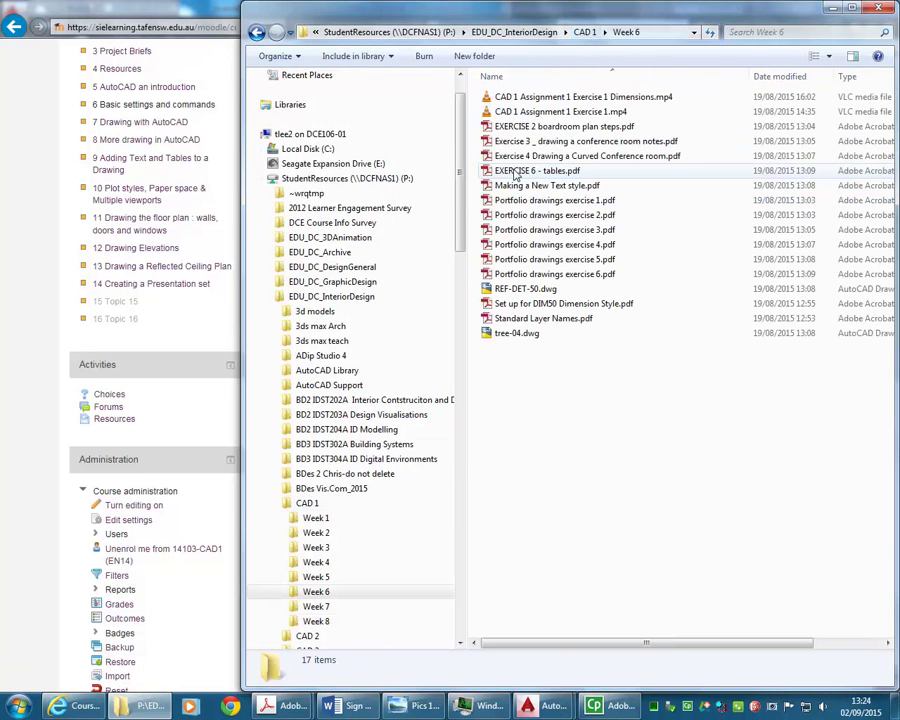
pyautogui.click(514, 307)
pyautogui.rightClick(514, 306)
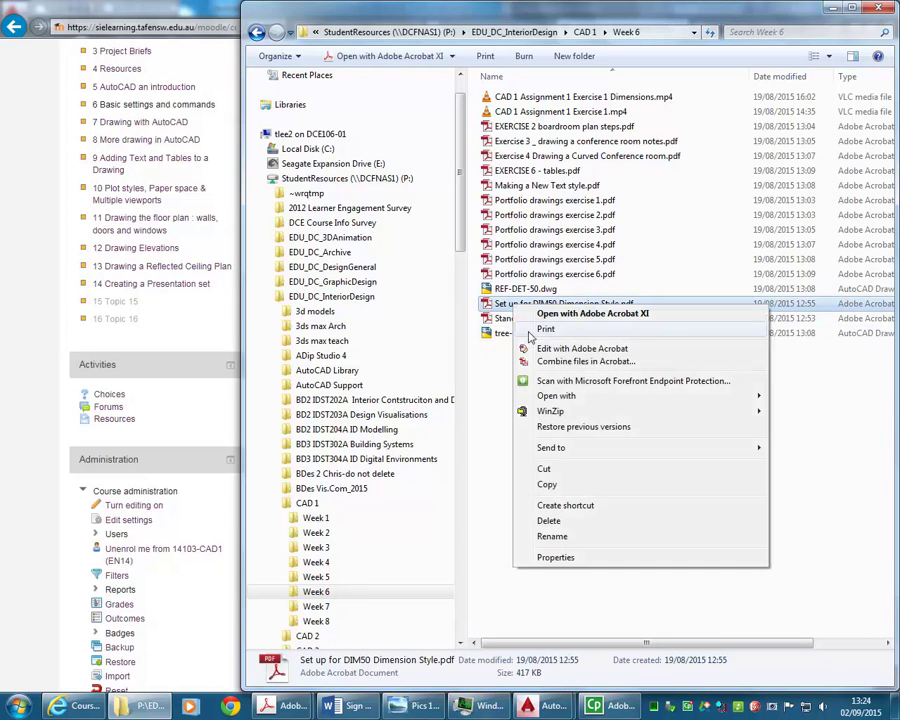
pyautogui.click(545, 486)
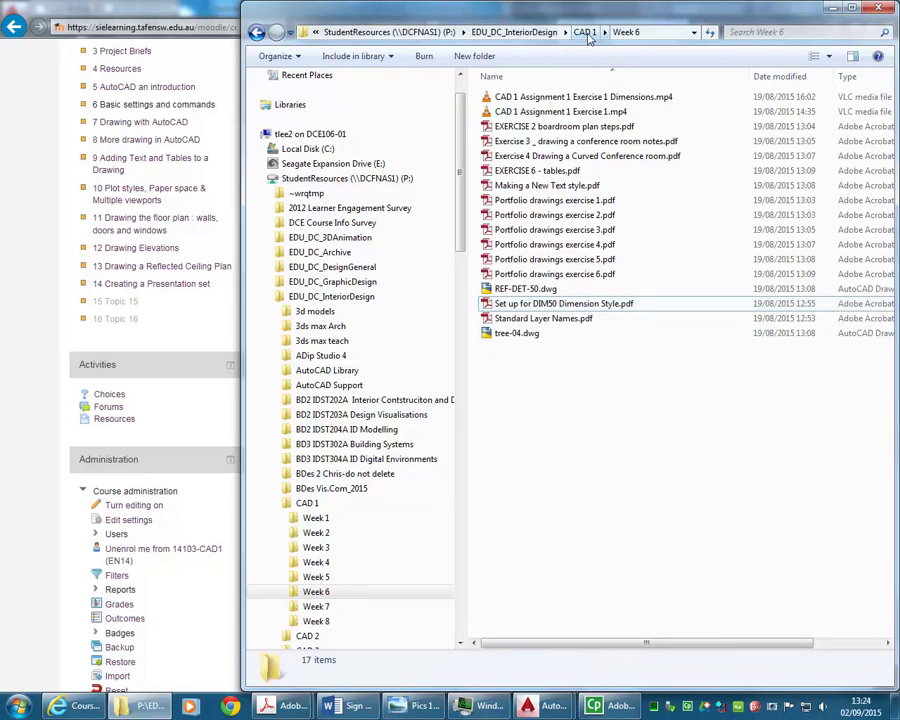
pyautogui.click(586, 32)
pyautogui.doubleClick(510, 200)
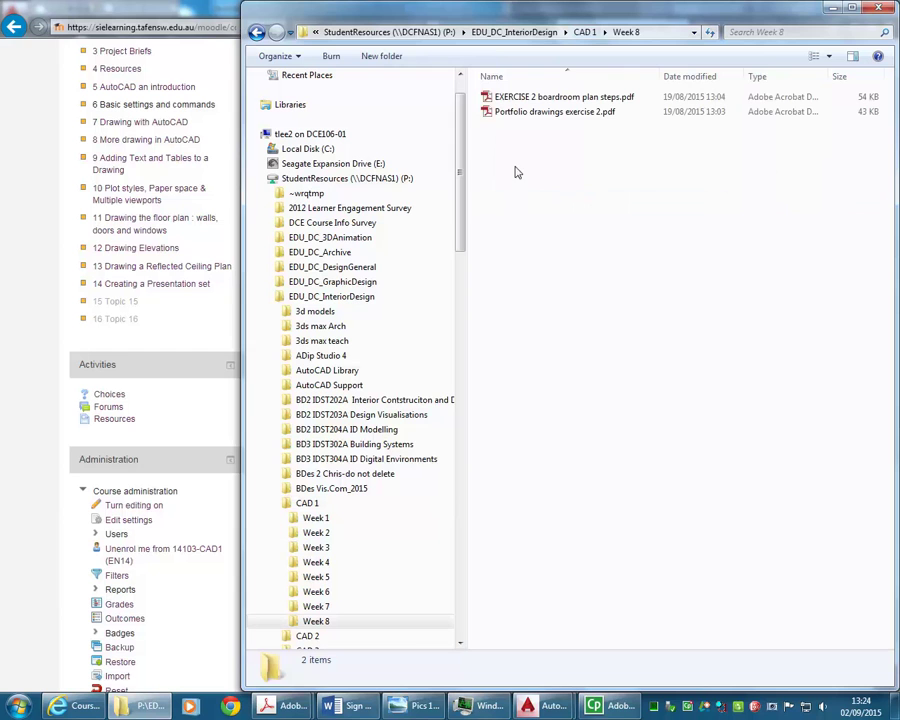
pyautogui.rightClick(516, 169)
pyautogui.click(556, 264)
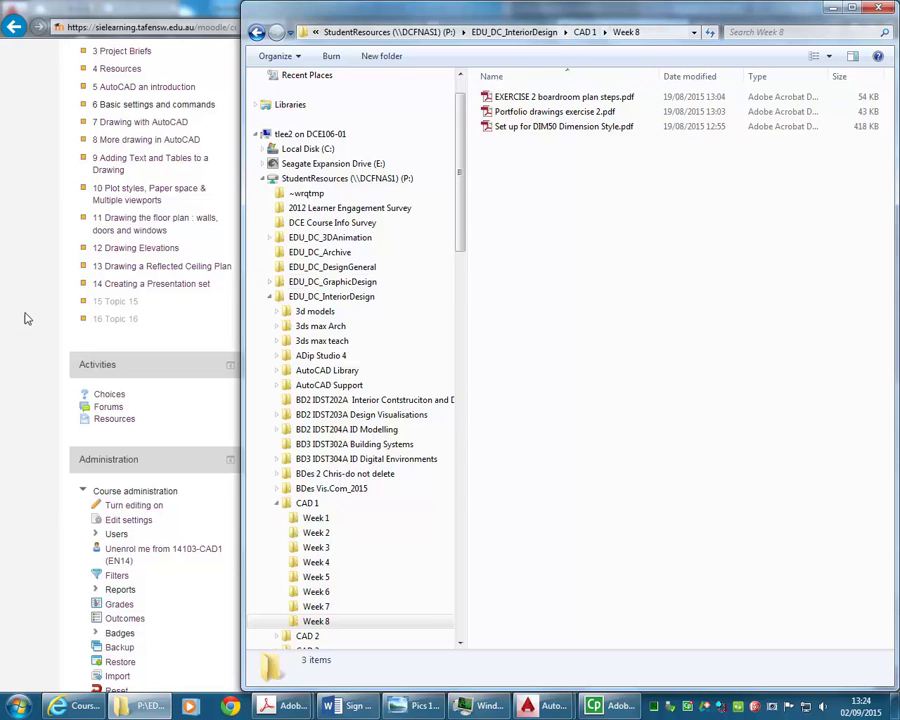
pyautogui.hotkey('alt', 'Tab')
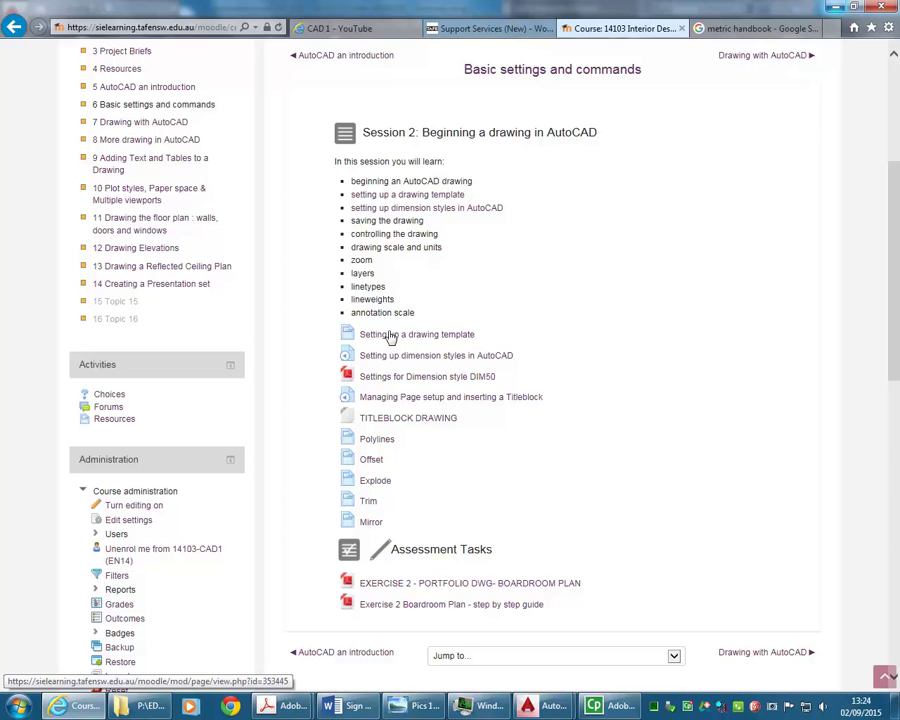
pyautogui.click(390, 338)
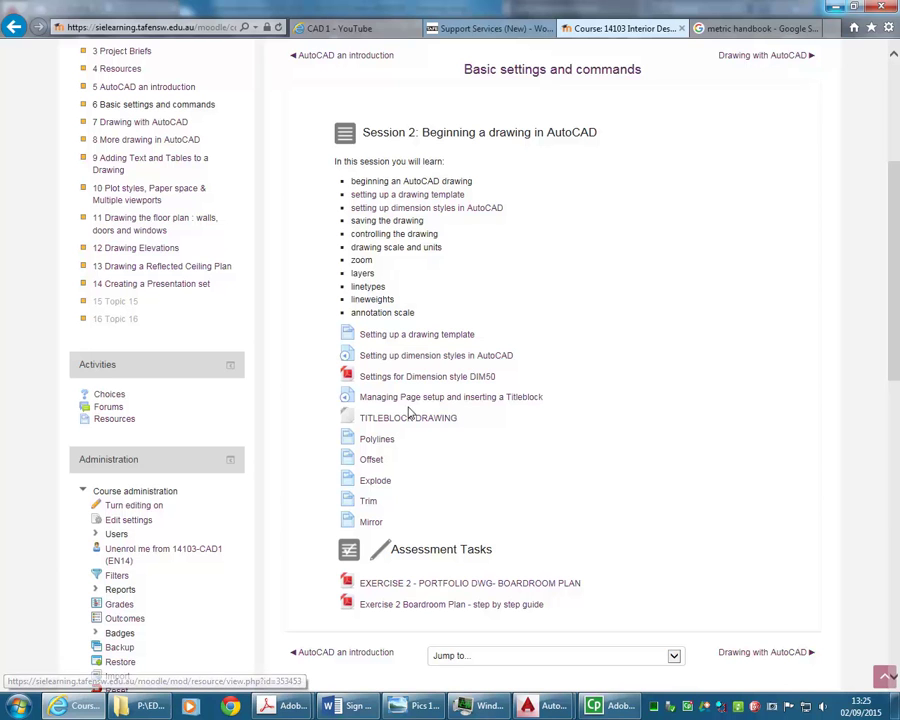
# - Download TITLEBLOCK DRAWING and save it as TITLEBLOCK.dwg in P:\EDU_DC_InteriorDesign\CAD 1\Week 8
pyautogui.click(400, 427)
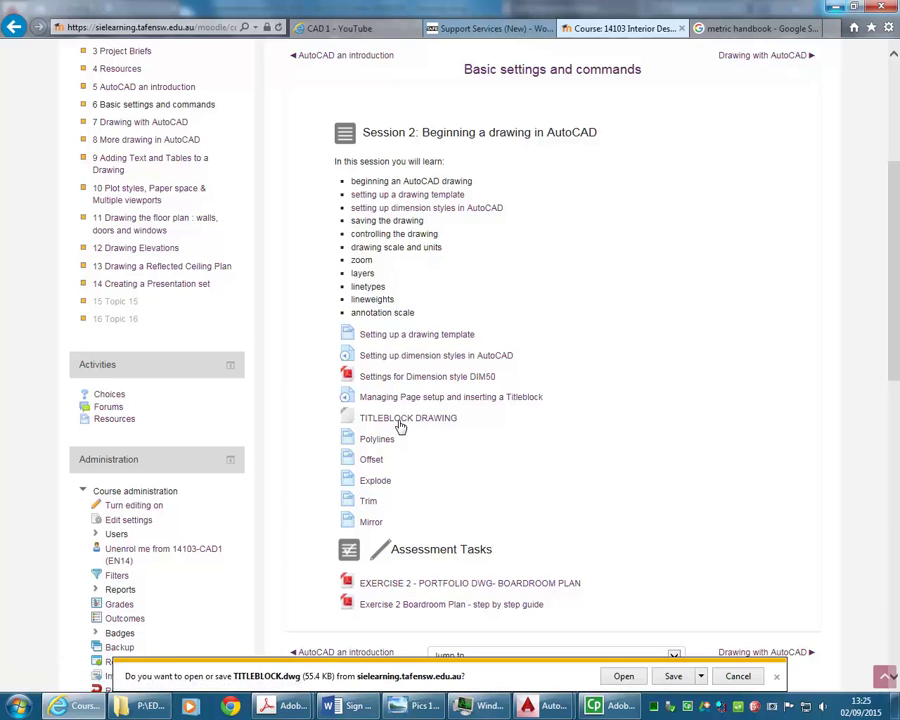
pyautogui.click(703, 677)
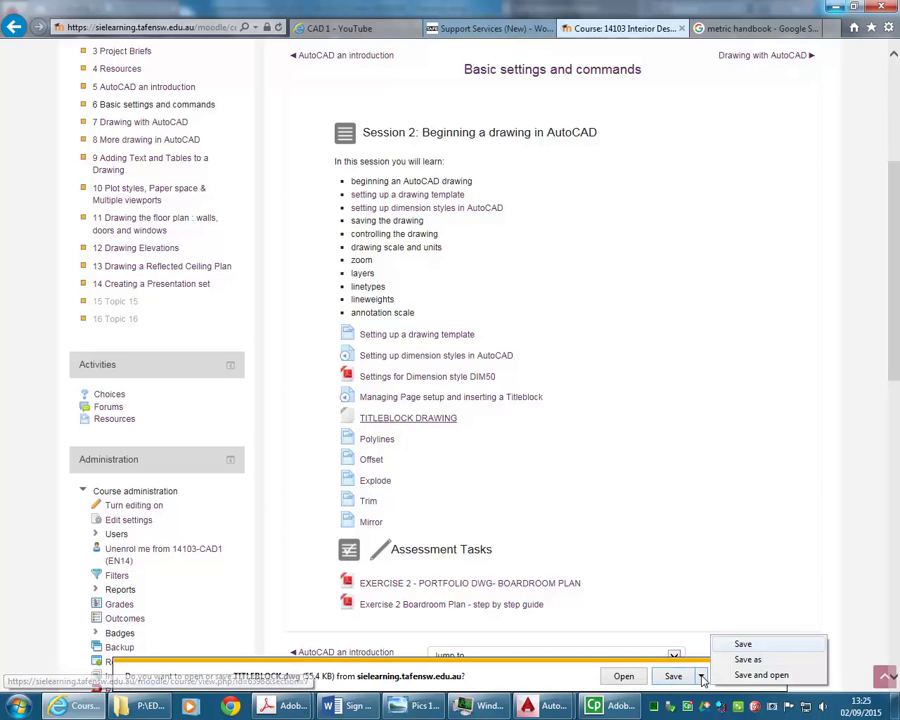
pyautogui.click(746, 662)
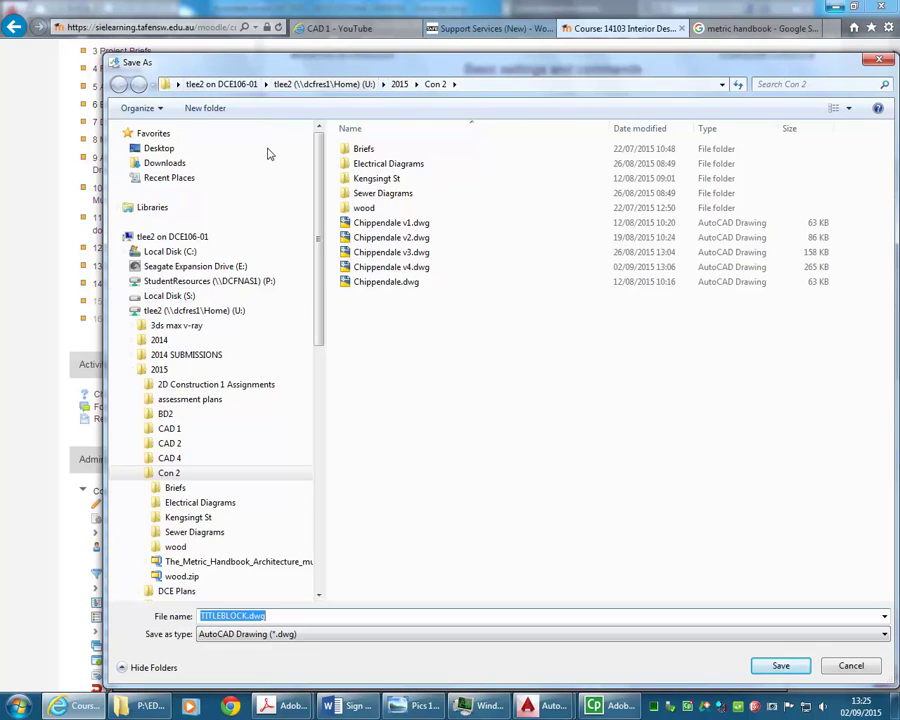
pyautogui.click(222, 283)
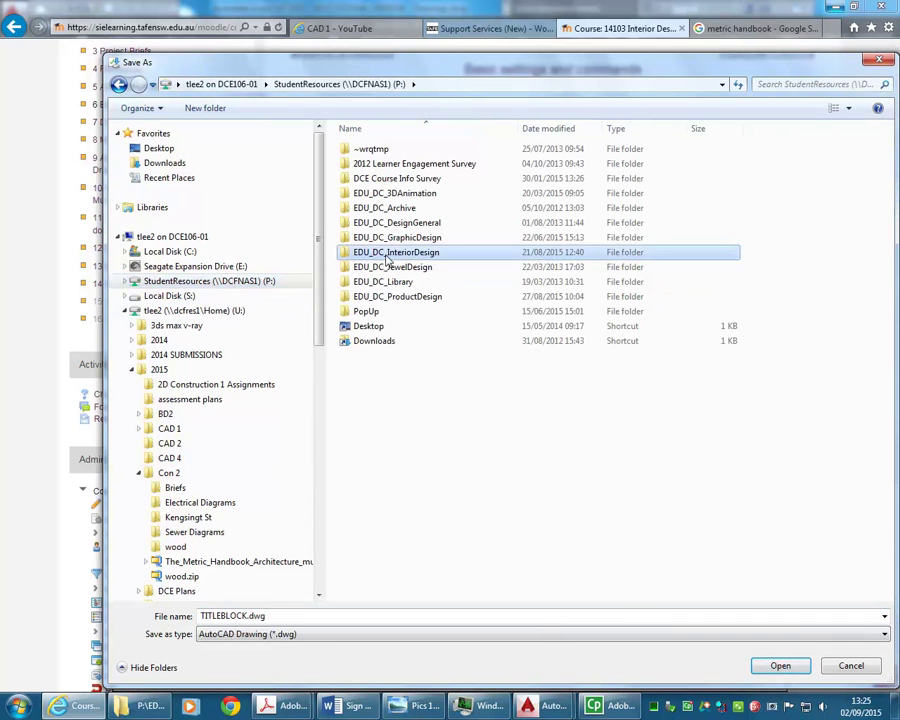
pyautogui.doubleClick(390, 252)
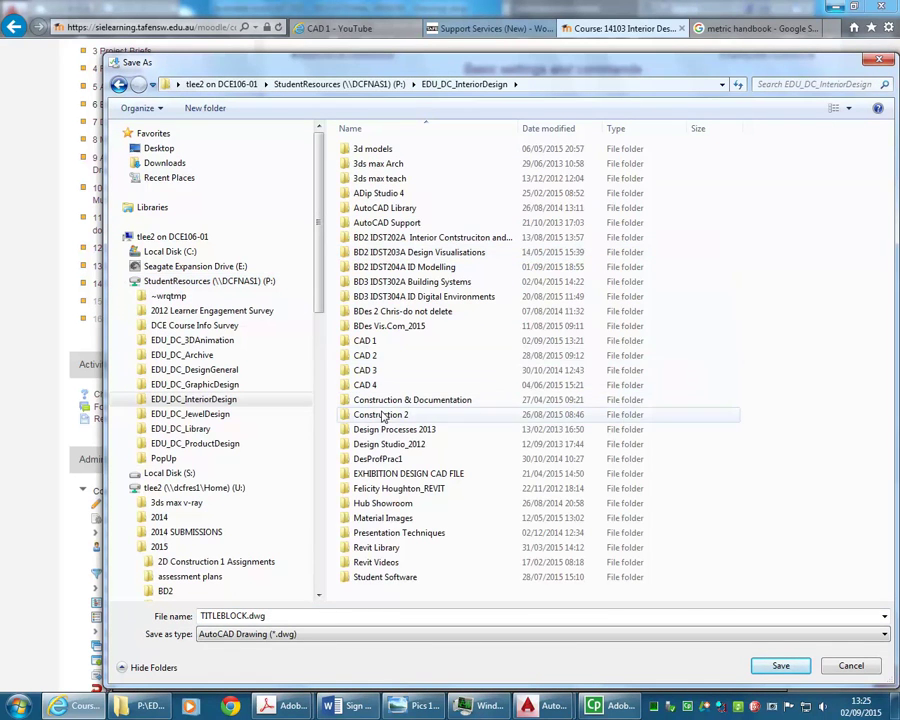
pyautogui.doubleClick(382, 414)
pyautogui.click(464, 84)
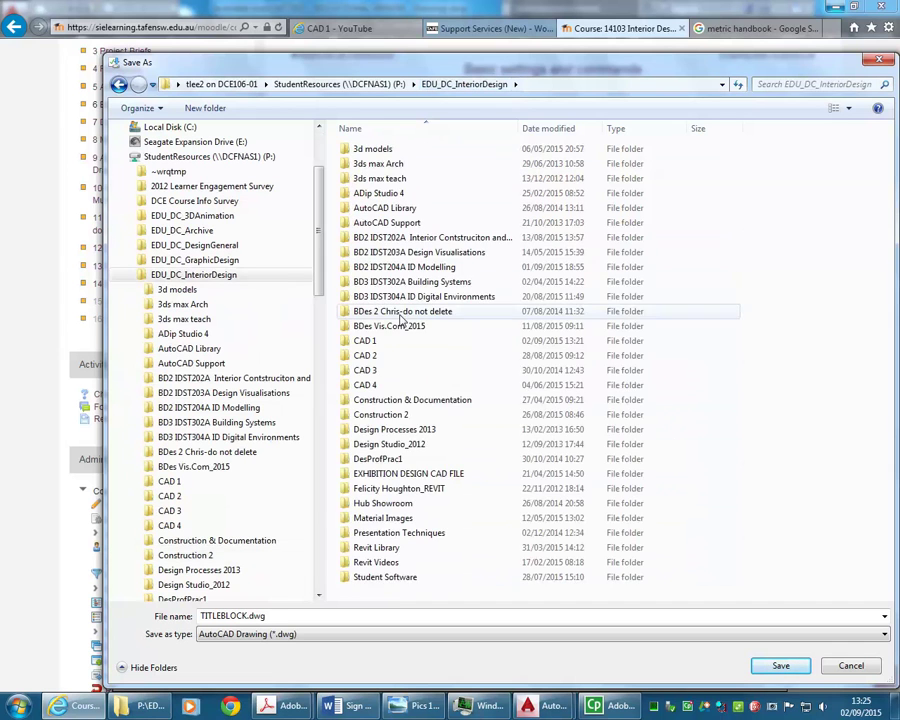
pyautogui.doubleClick(370, 341)
pyautogui.doubleClick(362, 252)
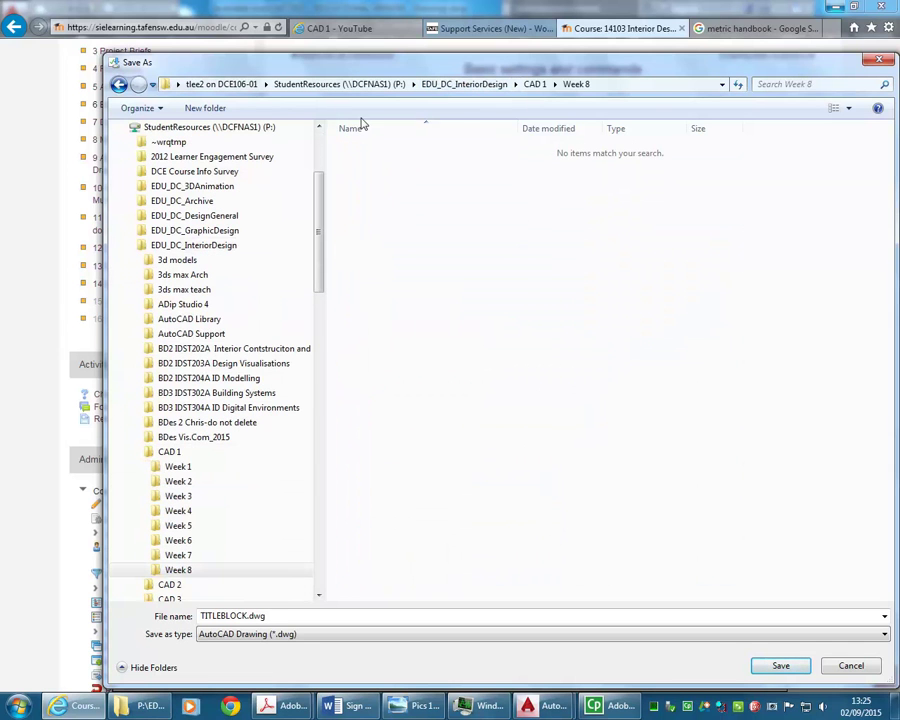
pyautogui.click(780, 665)
pyautogui.click(148, 706)
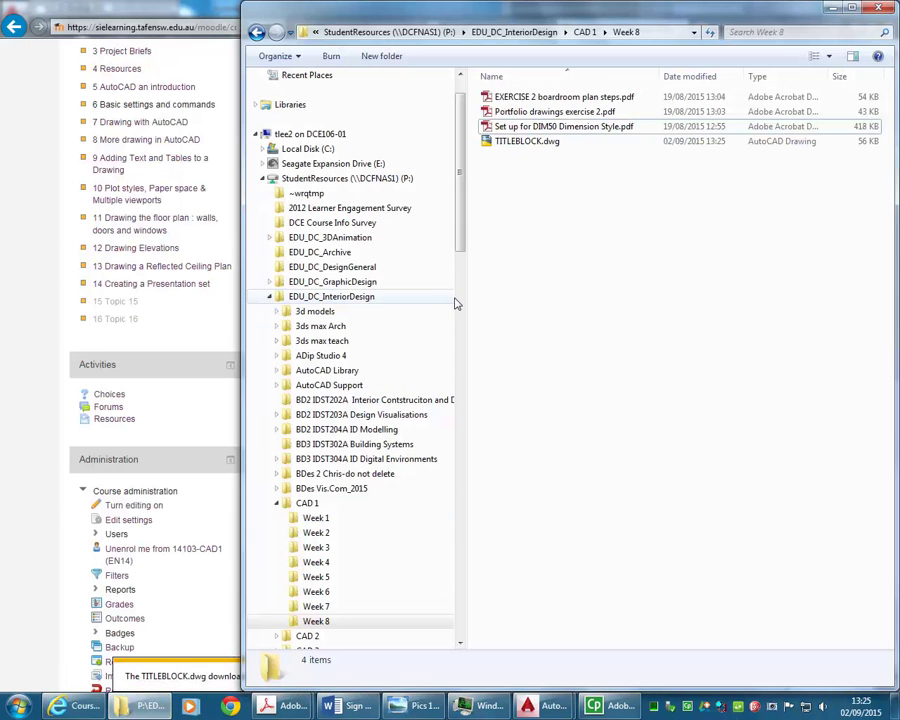
pyautogui.click(528, 141)
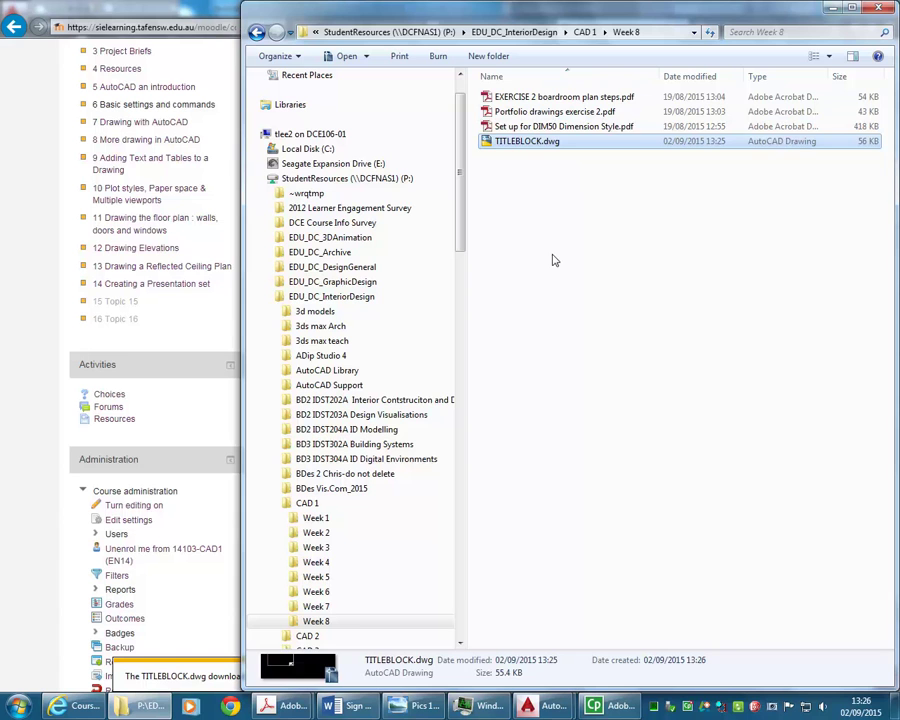
pyautogui.click(548, 128)
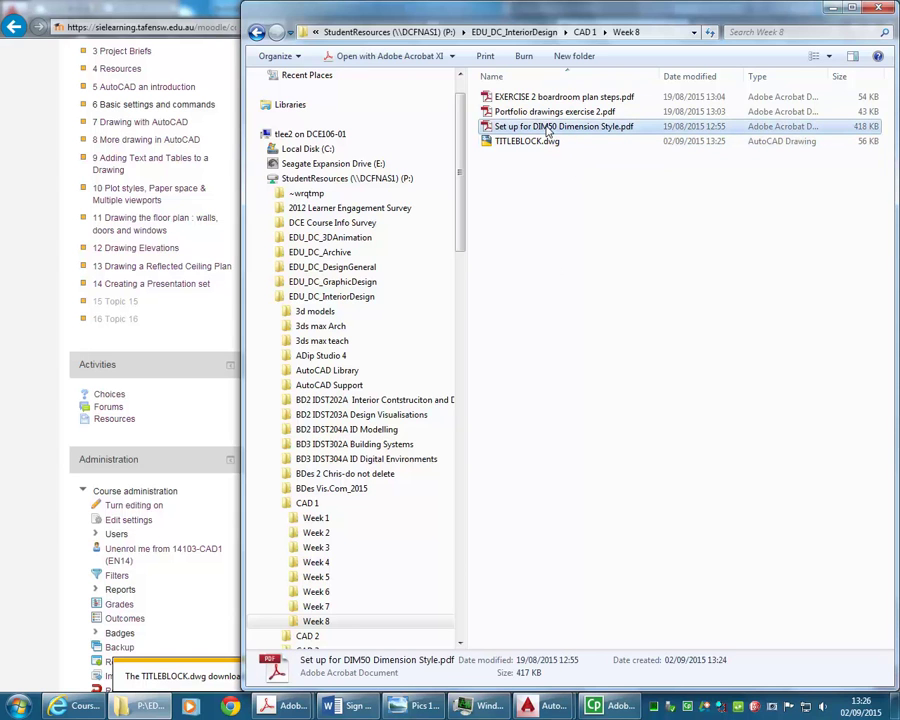
pyautogui.click(535, 98)
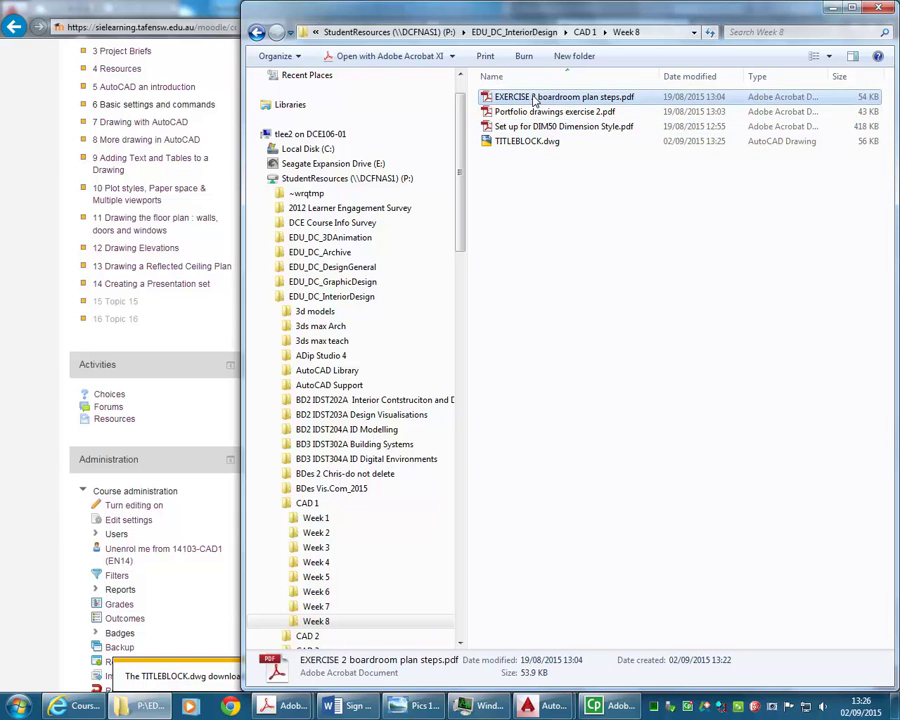
pyautogui.click(527, 114)
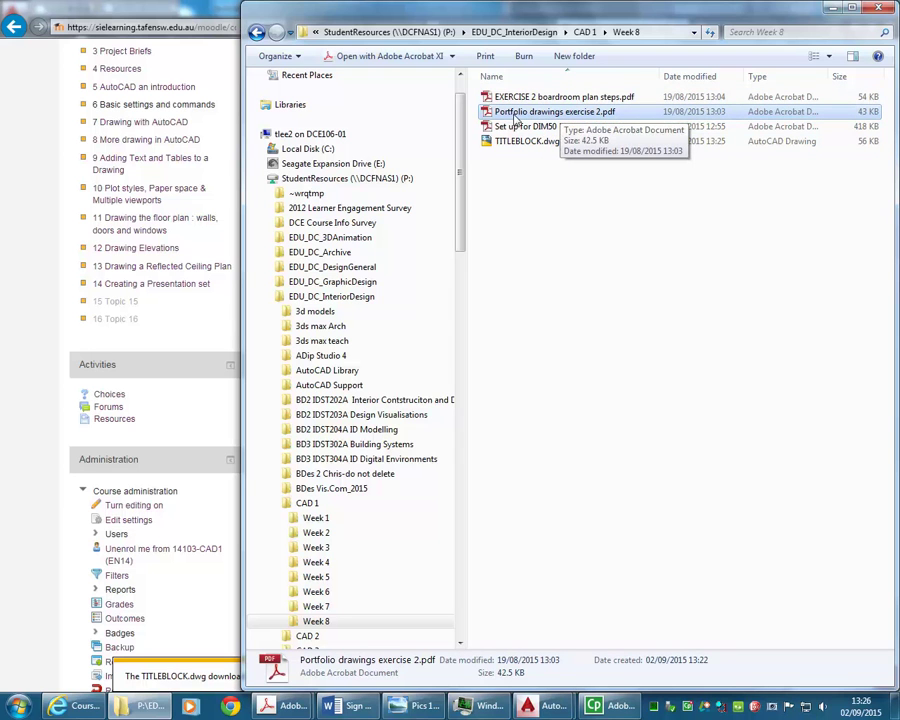
pyautogui.doubleClick(546, 112)
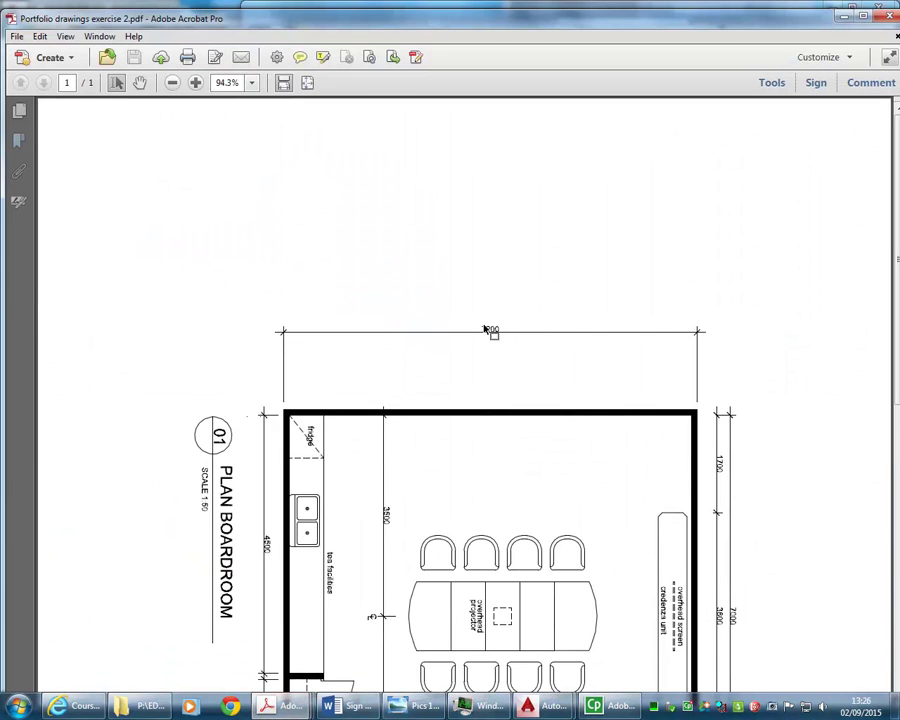
pyautogui.scroll(-3, 485, 328)
pyautogui.scroll(-2, 485, 328)
pyautogui.scroll(1, 485, 328)
pyautogui.scroll(-1, 485, 328)
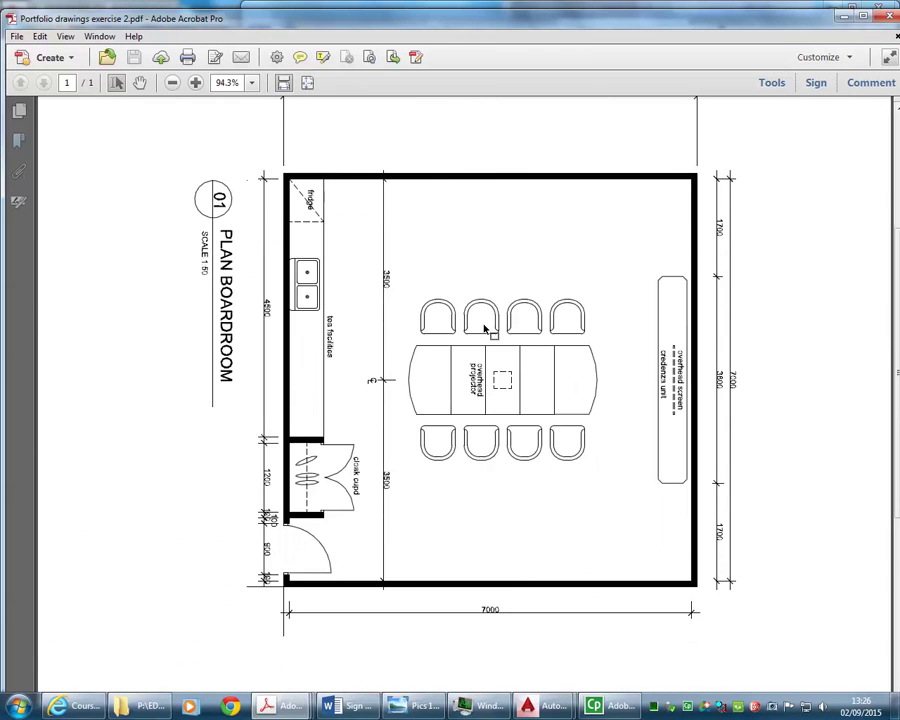
pyautogui.click(65, 36)
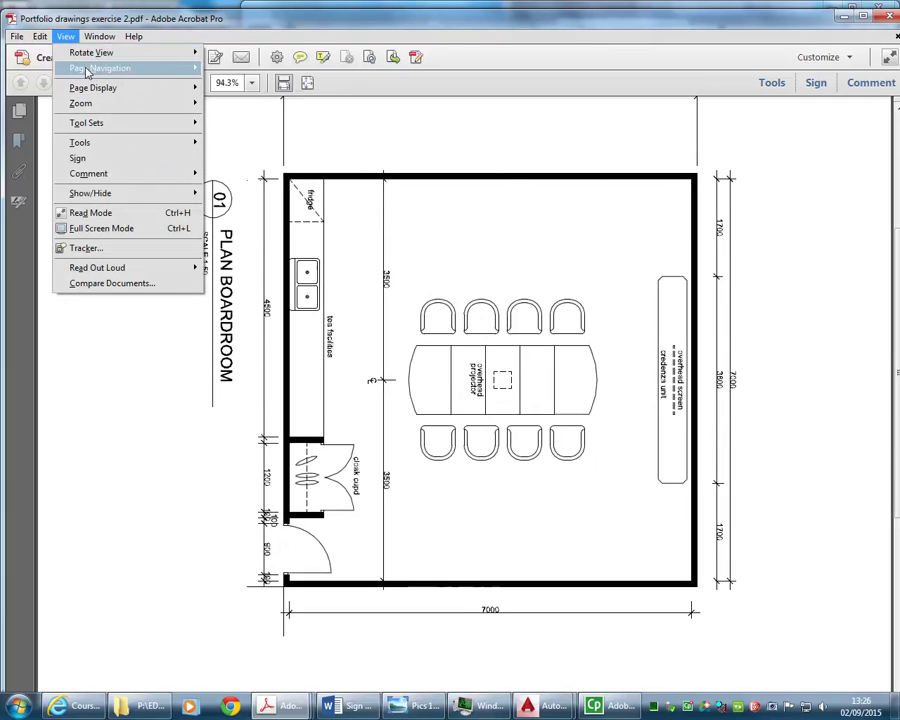
pyautogui.moveTo(92, 52)
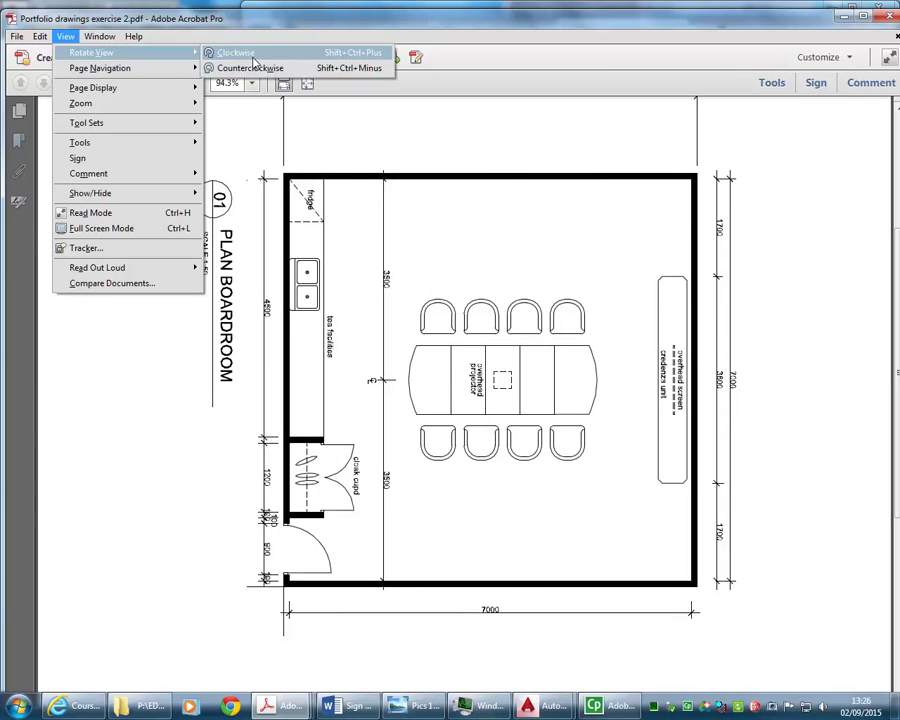
pyautogui.click(250, 70)
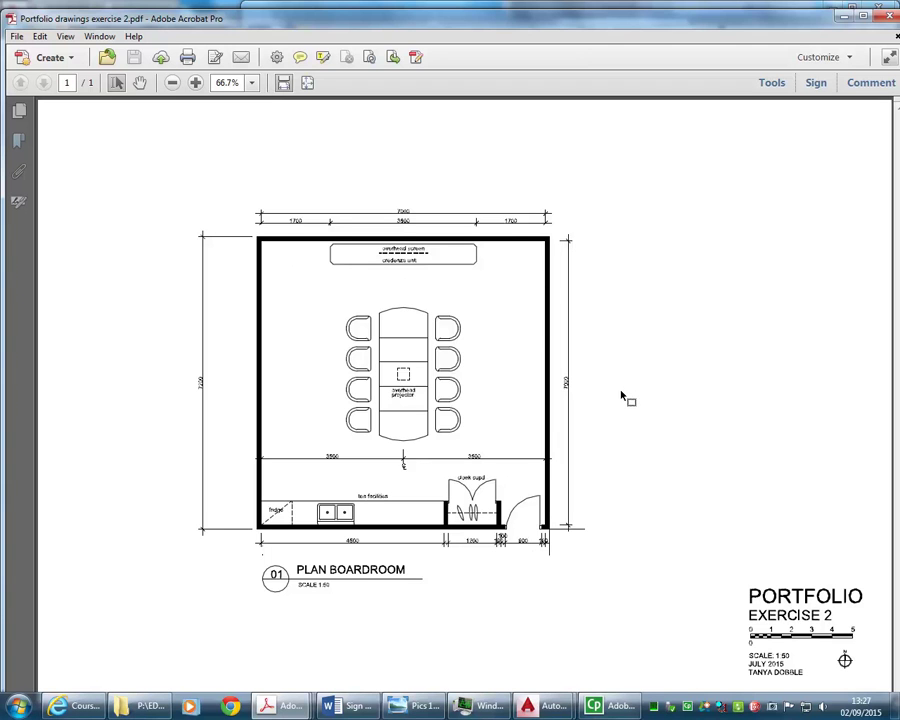
# - Zoom the 01 Plan Boardroom PDF to 100% to read its dimensions and labels
pyautogui.keyDown('ctrl'); pyautogui.scroll(2, 464, 308); pyautogui.keyUp('ctrl')
pyautogui.scroll(-1, 428, 381)
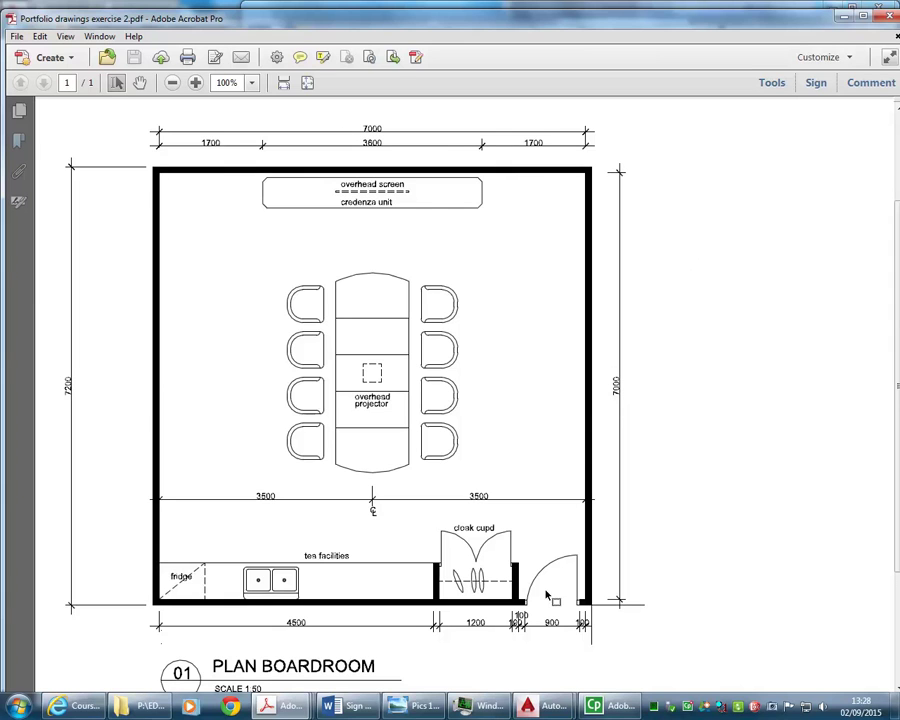
pyautogui.moveTo(545, 706)
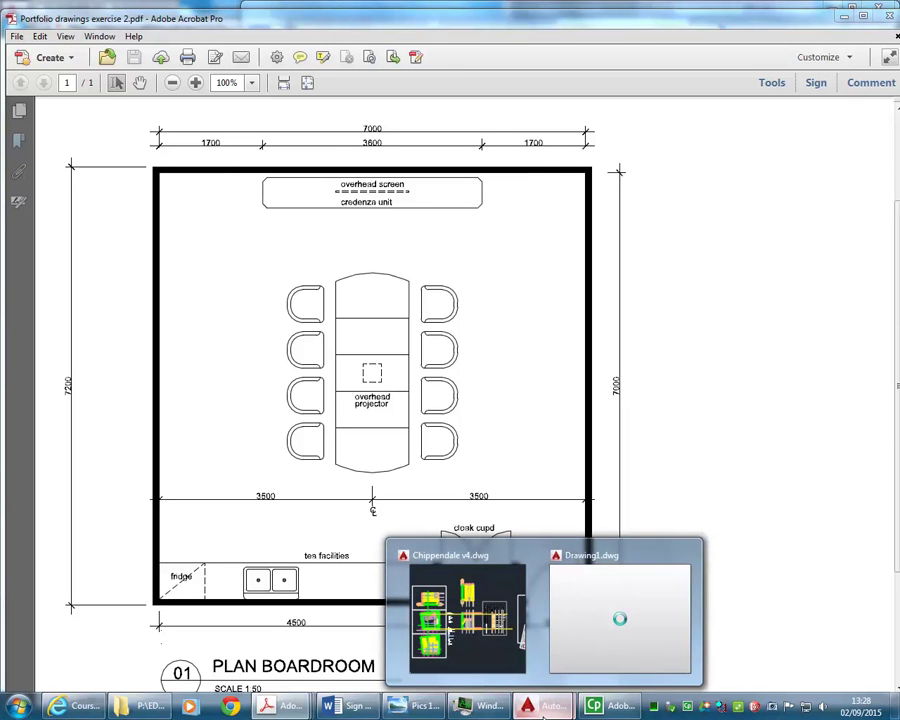
# - Switch to AutoCAD's Drawing1.dwg and open the application menu
pyautogui.click(592, 625)
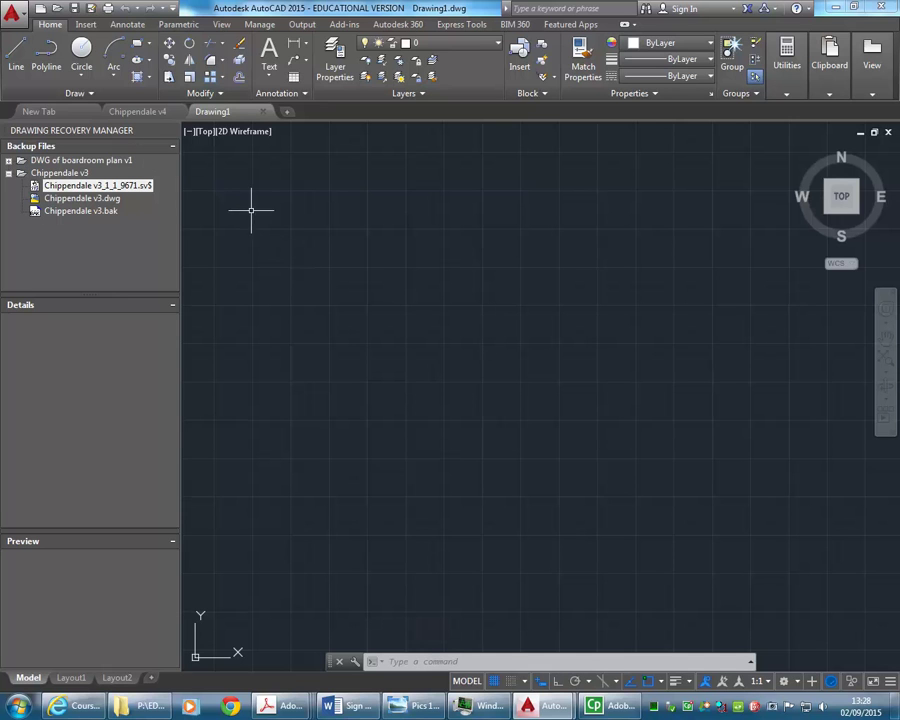
pyautogui.click(8, 13)
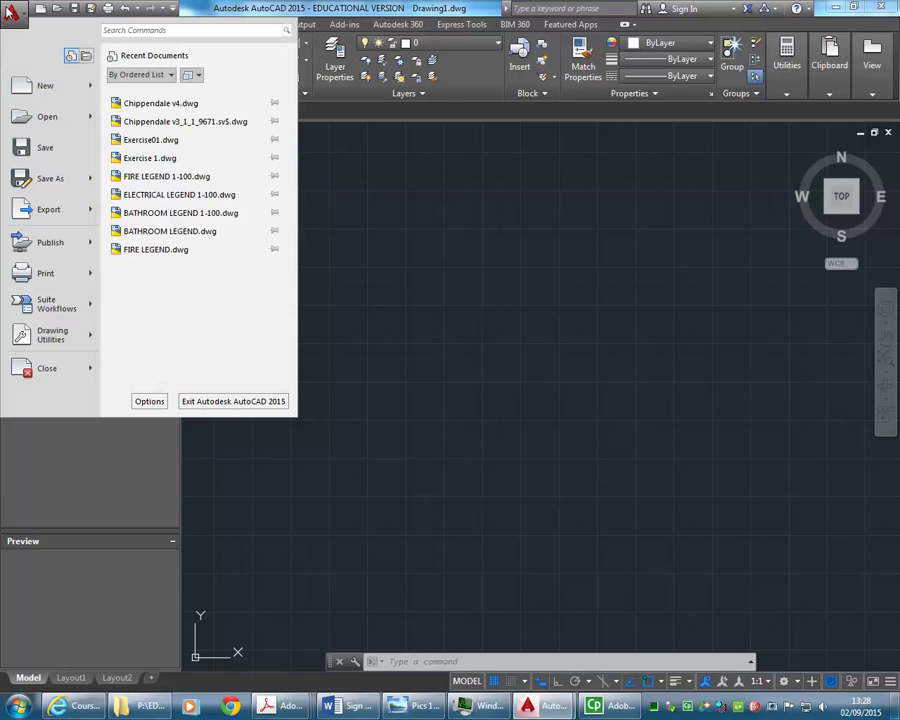
pyautogui.moveTo(40, 87)
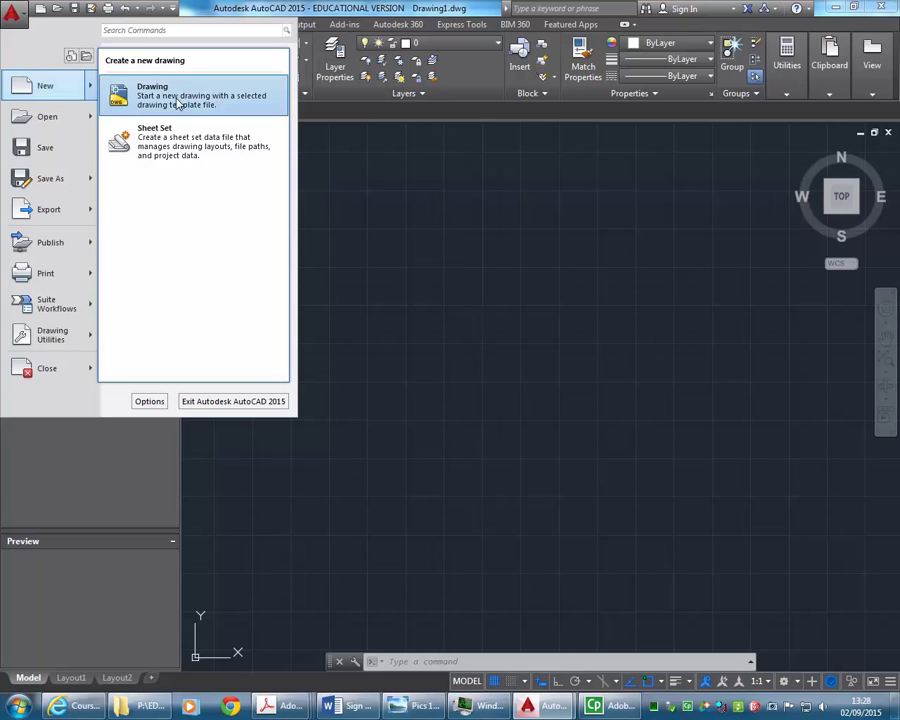
# - Create Drawing2 from the acadiso.dwt template, maximize the window and pan the canvas
pyautogui.click(40, 88)
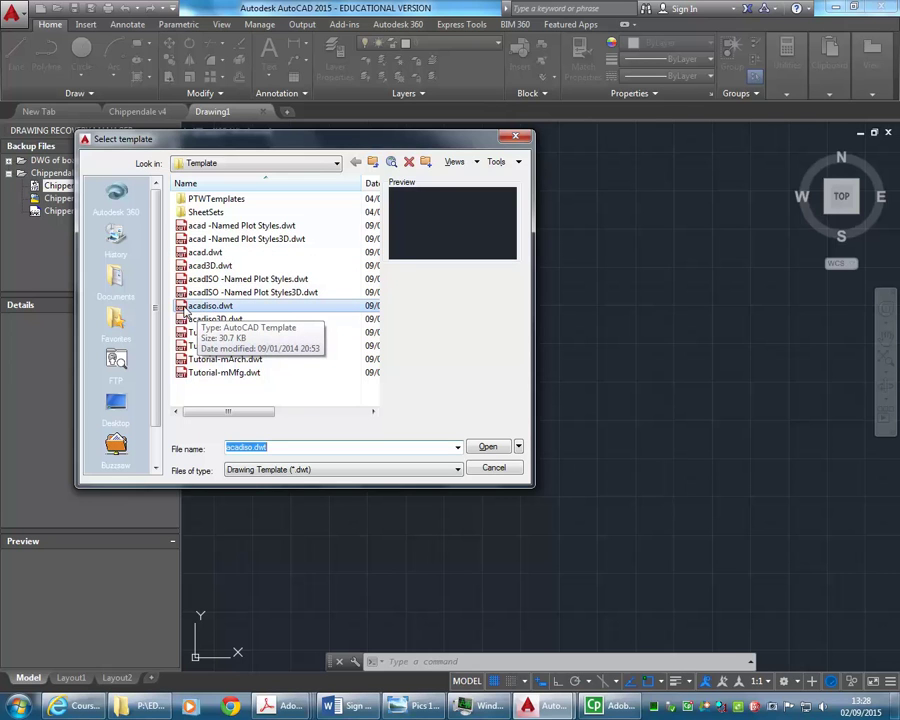
pyautogui.doubleClick(185, 312)
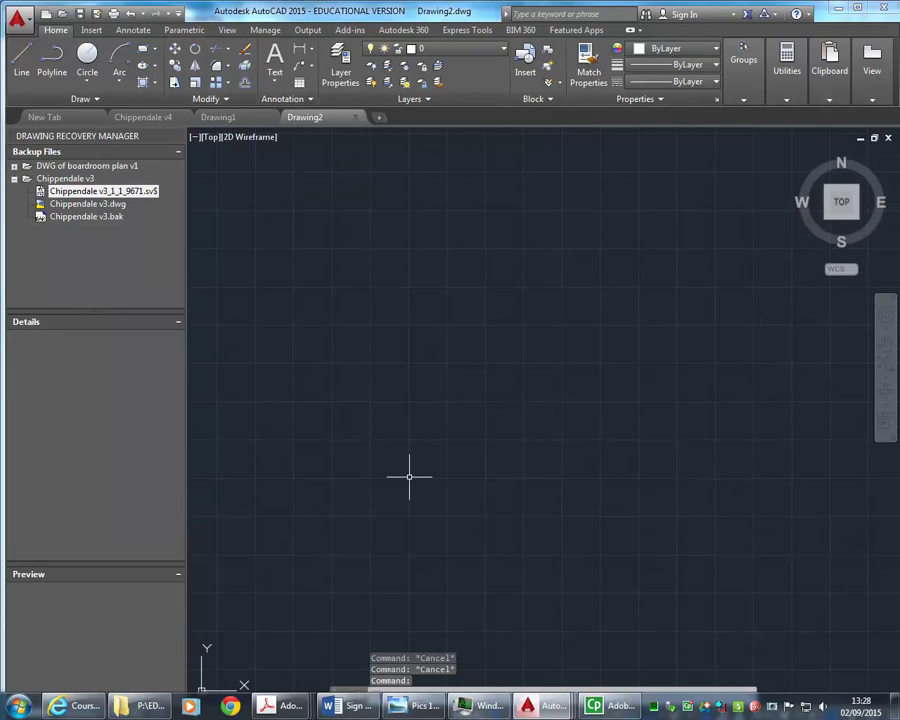
pyautogui.click(860, 8)
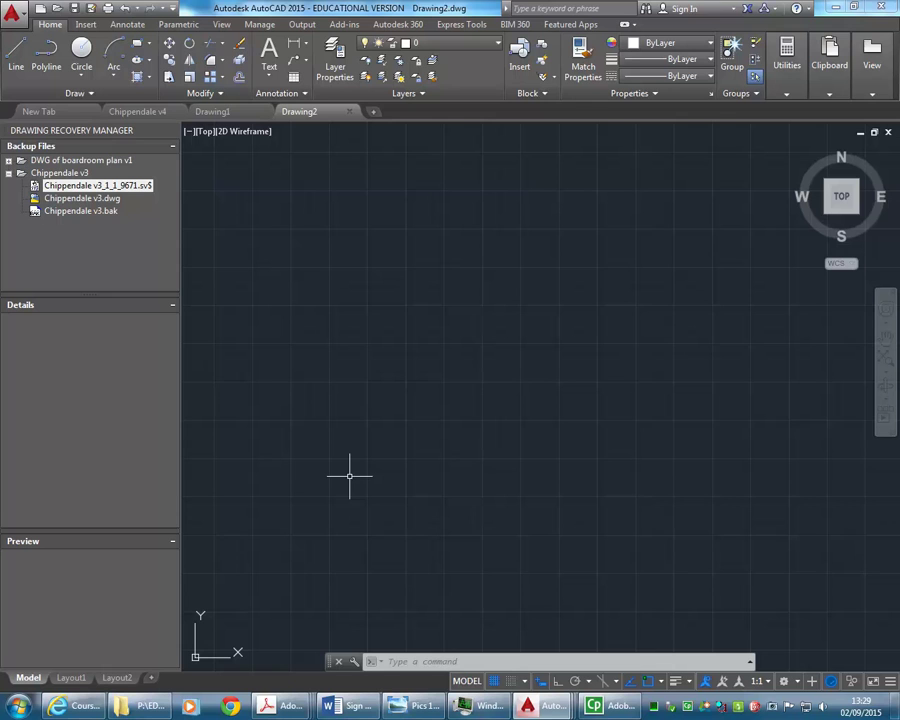
pyautogui.moveTo(305, 496); pyautogui.dragTo(345, 442, button='middle')
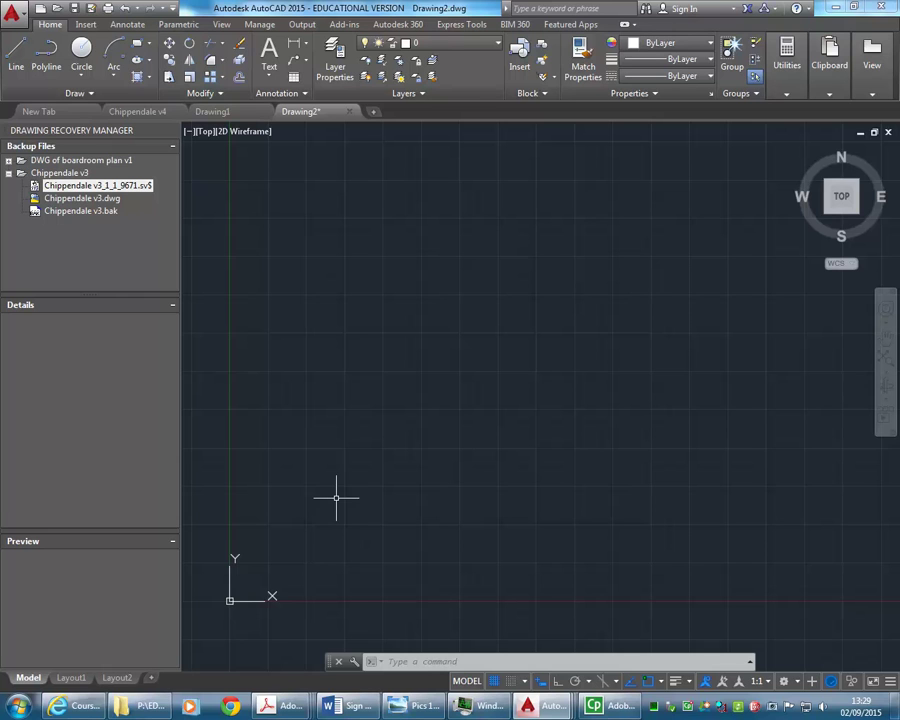
# - Draw a 7000 by 7000 rectangle for the boardroom perimeter
pyautogui.click(137, 46)
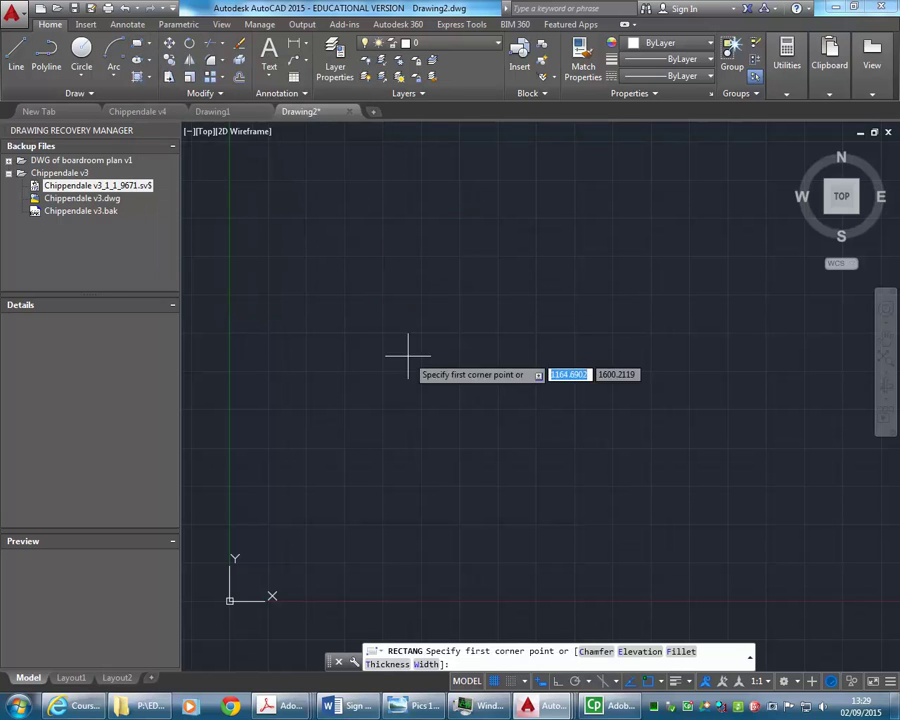
pyautogui.click(475, 348)
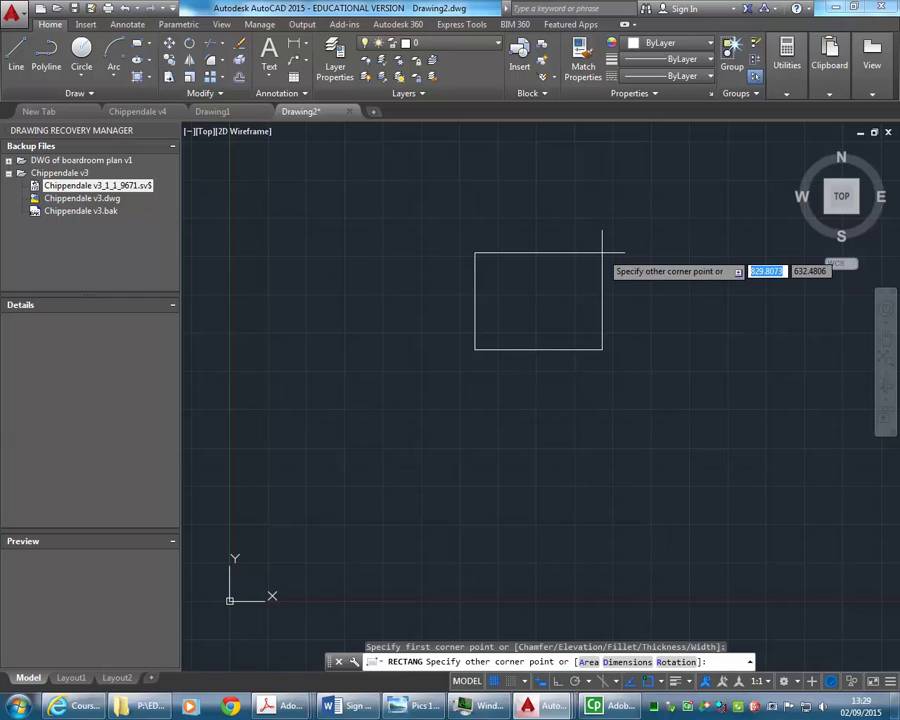
pyautogui.write('7')
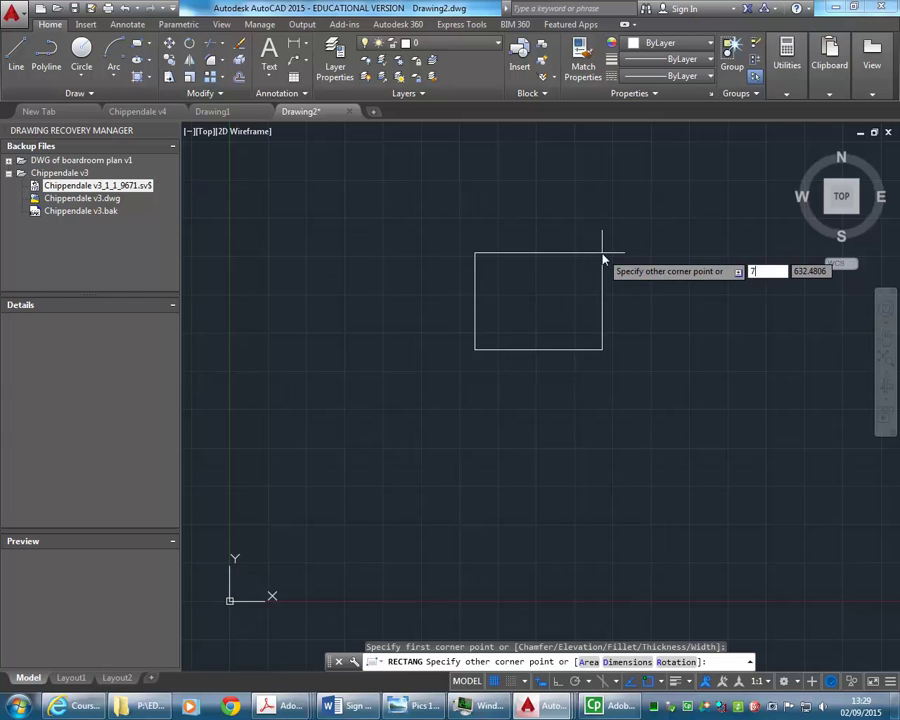
pyautogui.write('000')
pyautogui.press('Tab')
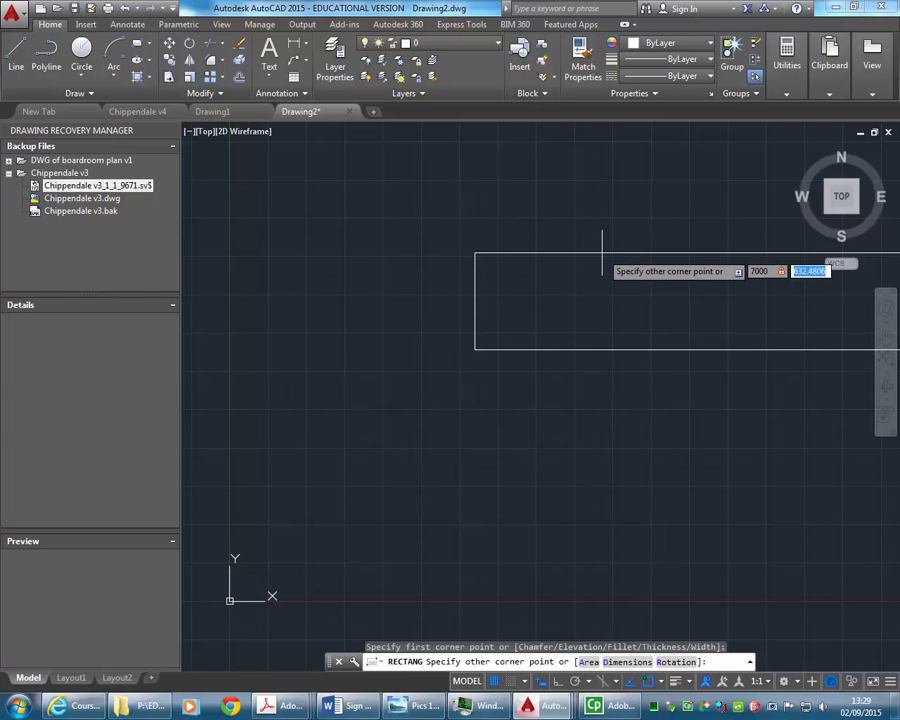
pyautogui.write('7000')
pyautogui.press('Return')
# - Zoom extents and recentre so the whole rectangle fits the view
pyautogui.scroll(3, 550, 240)
pyautogui.scroll(-5, 478, 314)
pyautogui.moveTo(525, 323); pyautogui.dragTo(496, 454, button='middle')
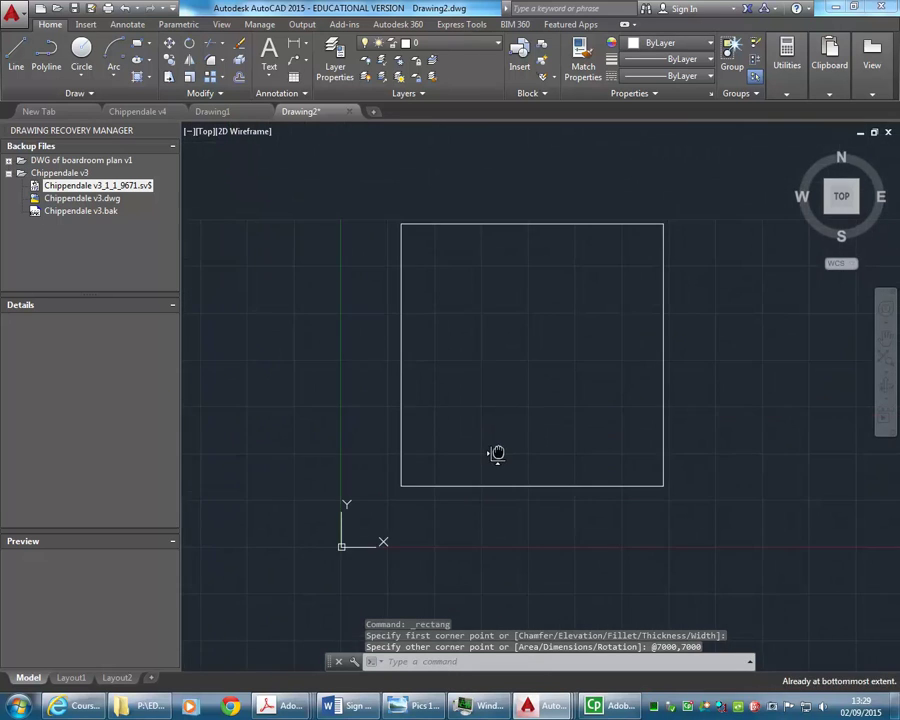
pyautogui.scroll(4, 498, 380)
pyautogui.scroll(-2, 500, 387)
pyautogui.moveTo(500, 387)
pyautogui.mouseDown(button='middle')
pyautogui.moveTo(494, 414)
pyautogui.moveTo(544, 376)
pyautogui.mouseUp(button='middle')
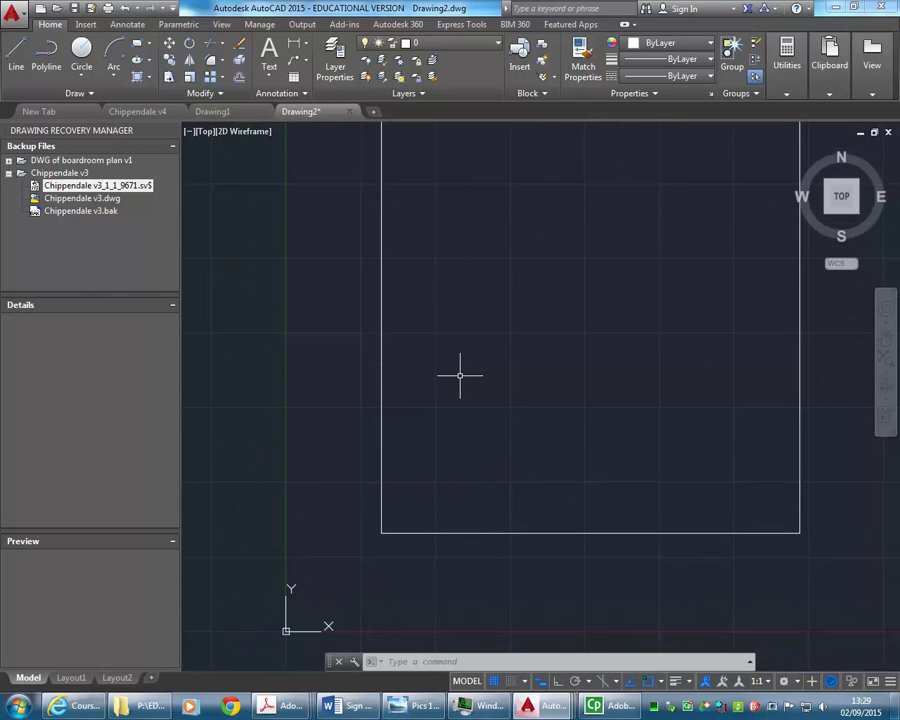
pyautogui.middleClick(460, 376)
pyautogui.middleClick(460, 376)
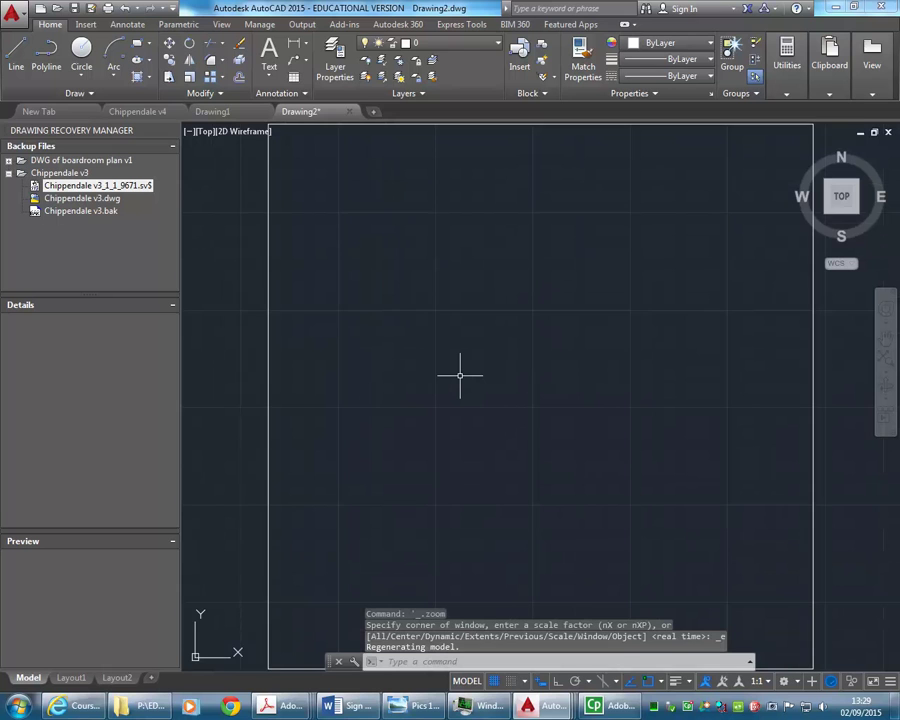
pyautogui.scroll(-2, 460, 376)
pyautogui.moveTo(472, 360)
pyautogui.mouseDown(button='middle')
pyautogui.moveTo(462, 370)
pyautogui.moveTo(473, 365)
pyautogui.mouseUp(button='middle')
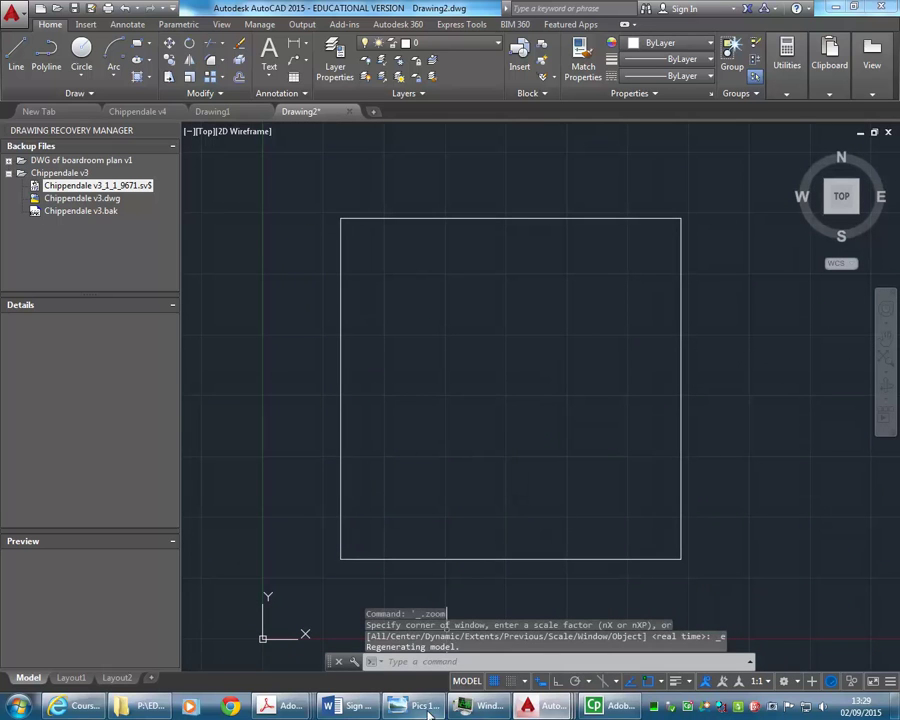
pyautogui.moveTo(285, 706)
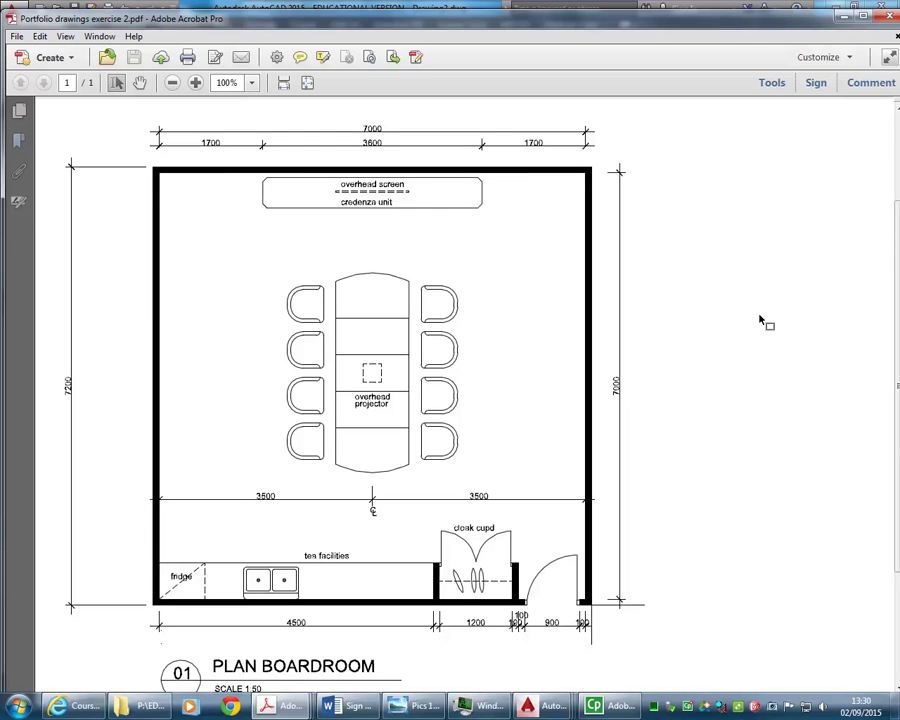
# - Offset the 7000 by 7000 perimeter rectangle 100 outward to form the walls
pyautogui.click(592, 8)
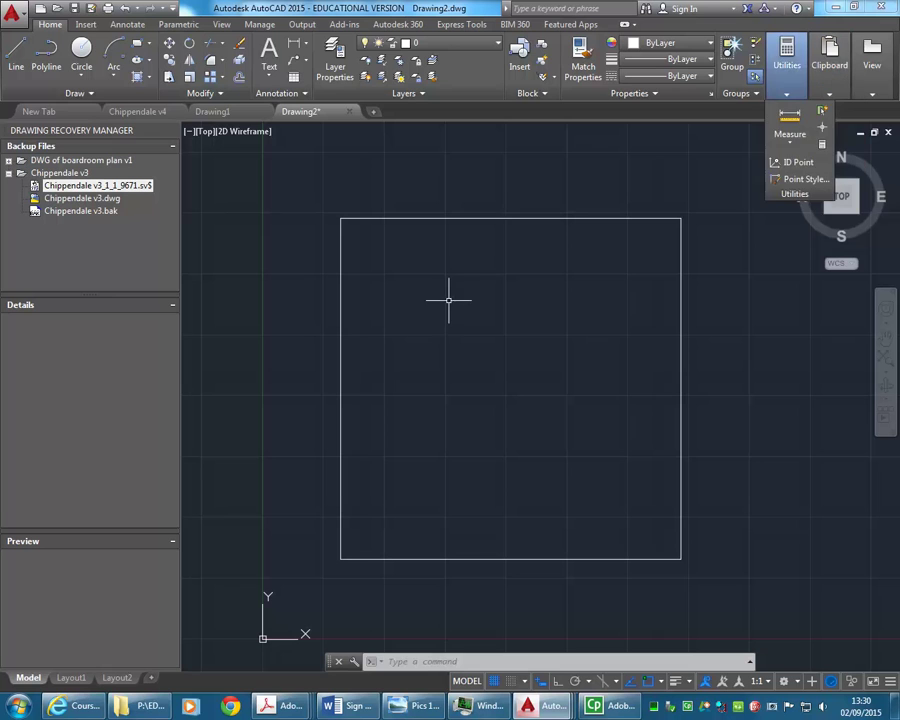
pyautogui.click(239, 76)
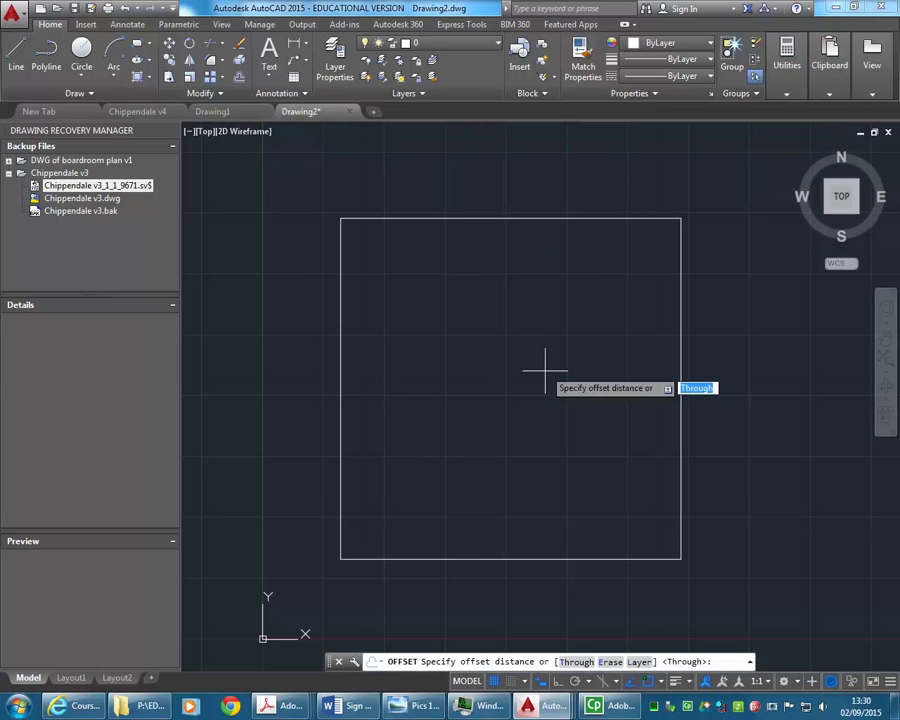
pyautogui.write('100')
pyautogui.press('Return')
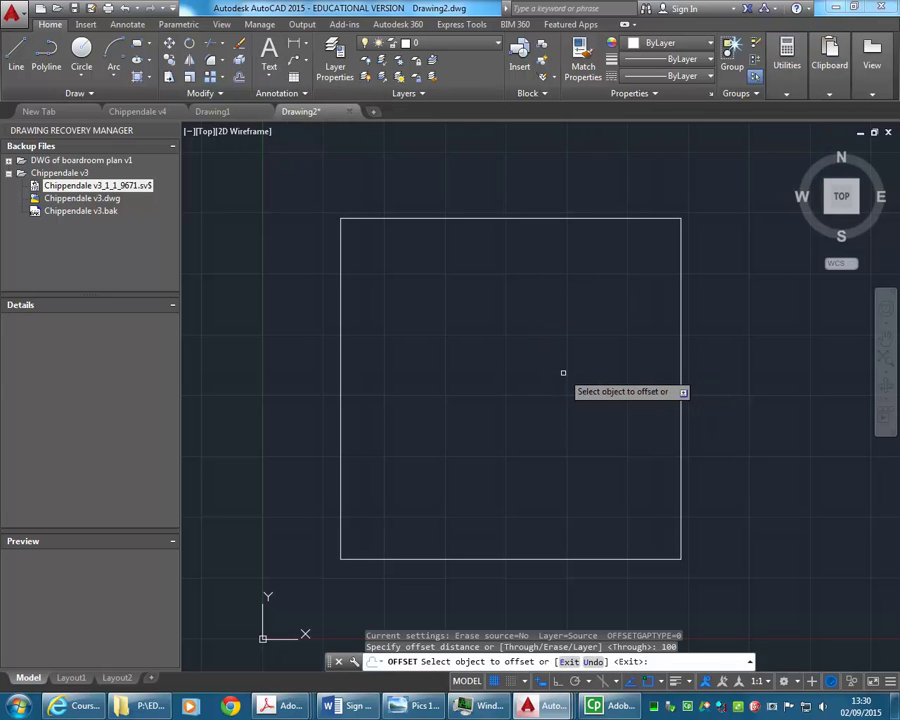
pyautogui.click(485, 218)
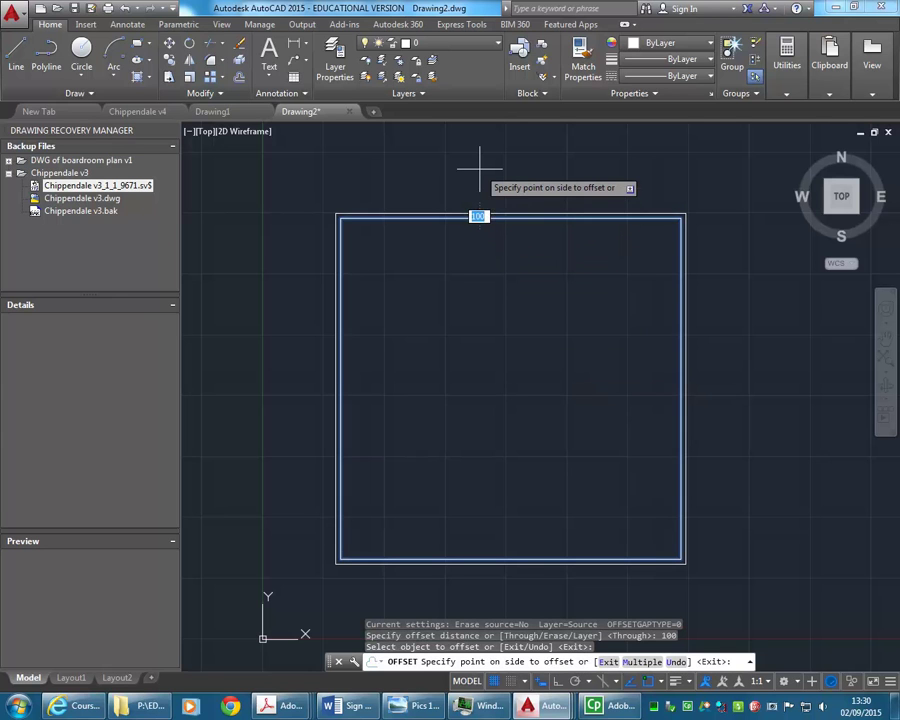
pyautogui.click(479, 170)
pyautogui.rightClick(478, 172)
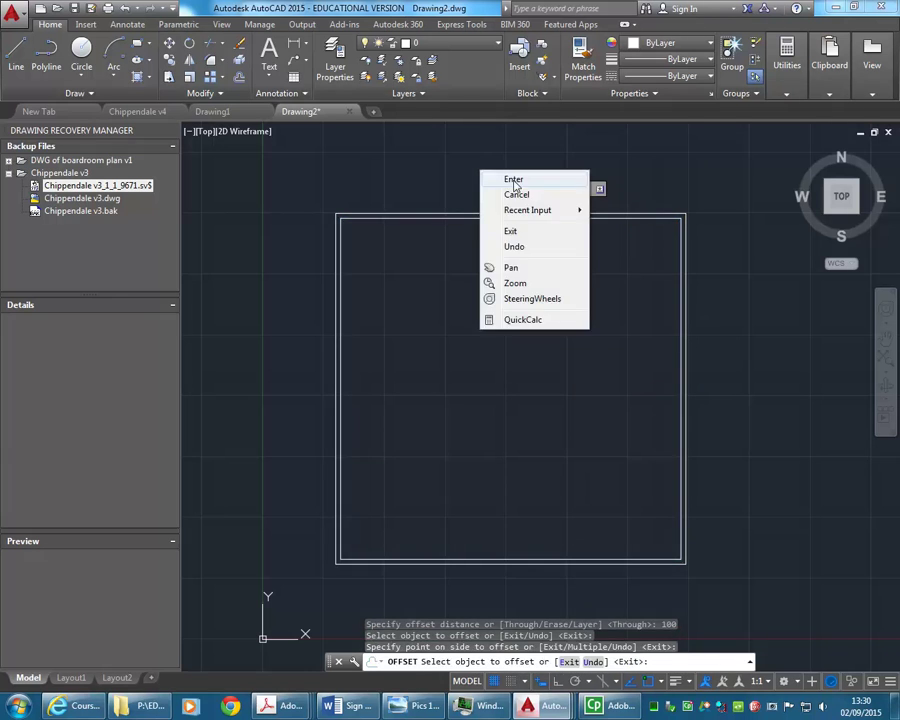
pyautogui.click(482, 177)
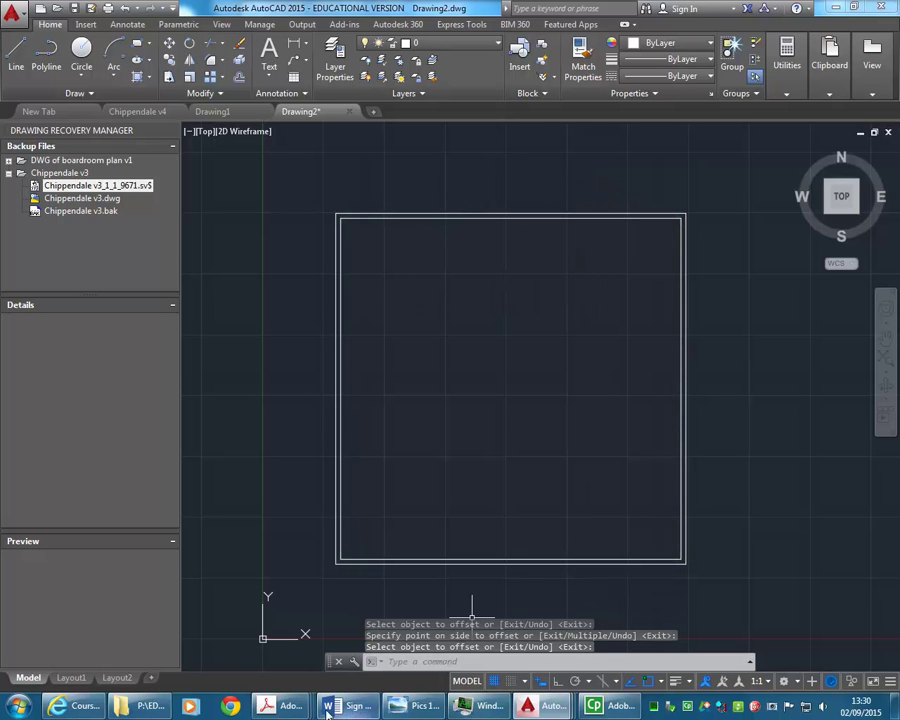
pyautogui.moveTo(283, 706)
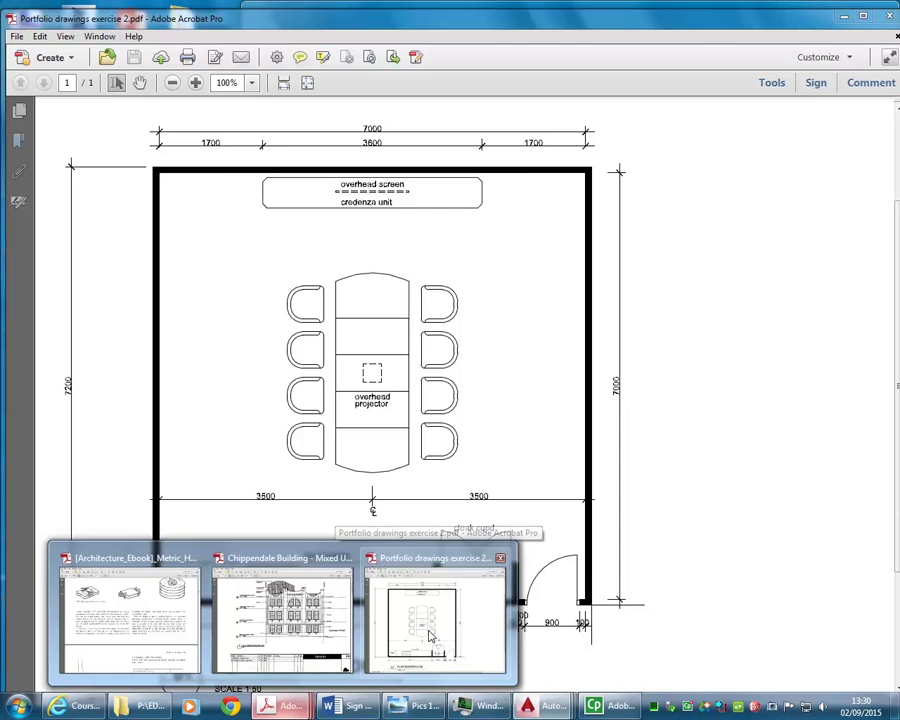
# - Open EXERCISE 2 boardroom plan steps.pdf from the Week 8 folder
pyautogui.click(430, 635)
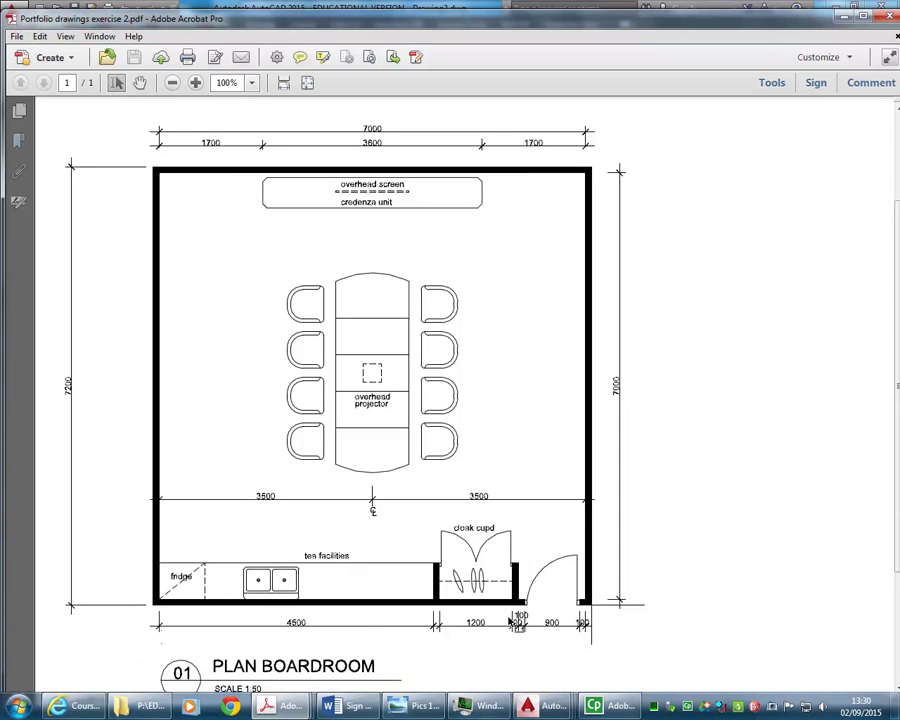
pyautogui.click(150, 708)
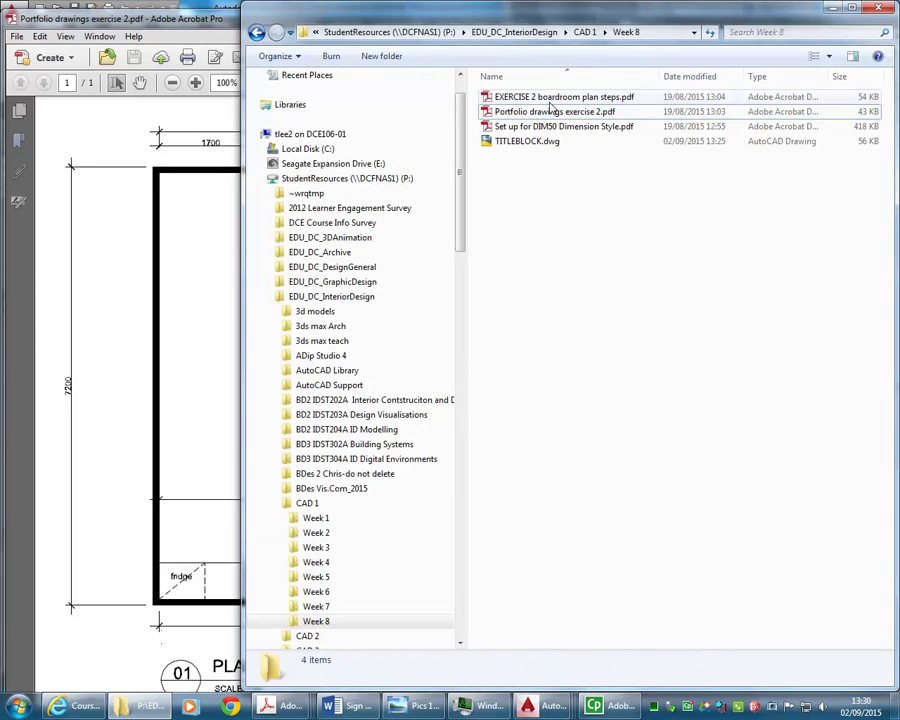
pyautogui.doubleClick(549, 98)
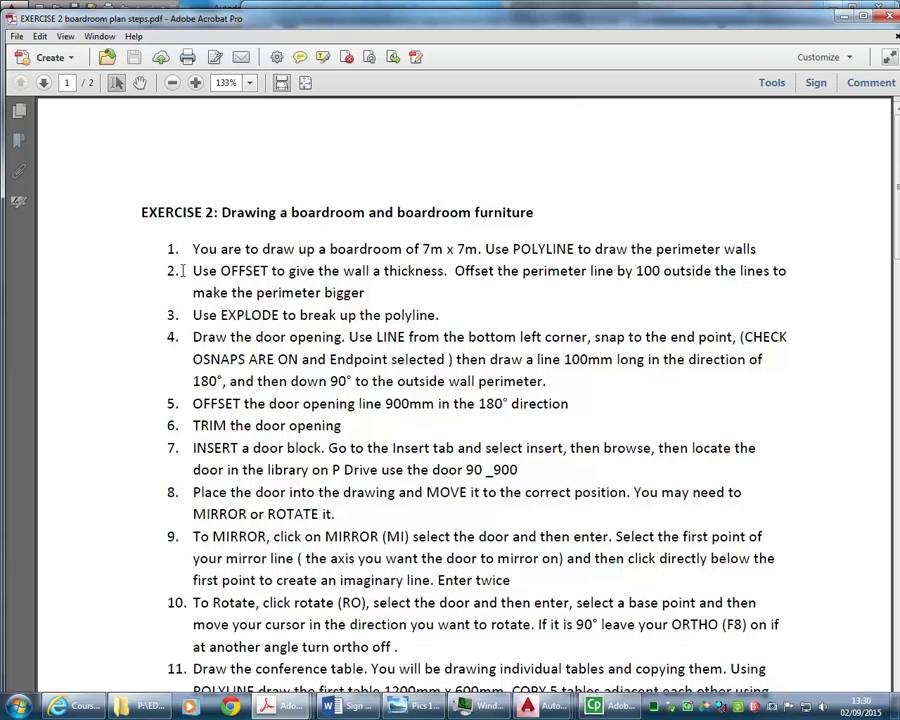
# - Review exercise steps 1–3 in the PDF, then minimize Acrobat and Explorer to reveal AutoCAD
pyautogui.moveTo(187, 249)
pyautogui.mouseDown()
pyautogui.moveTo(770, 249)
pyautogui.moveTo(381, 289)
pyautogui.moveTo(377, 297)
pyautogui.moveTo(424, 311)
pyautogui.mouseUp()
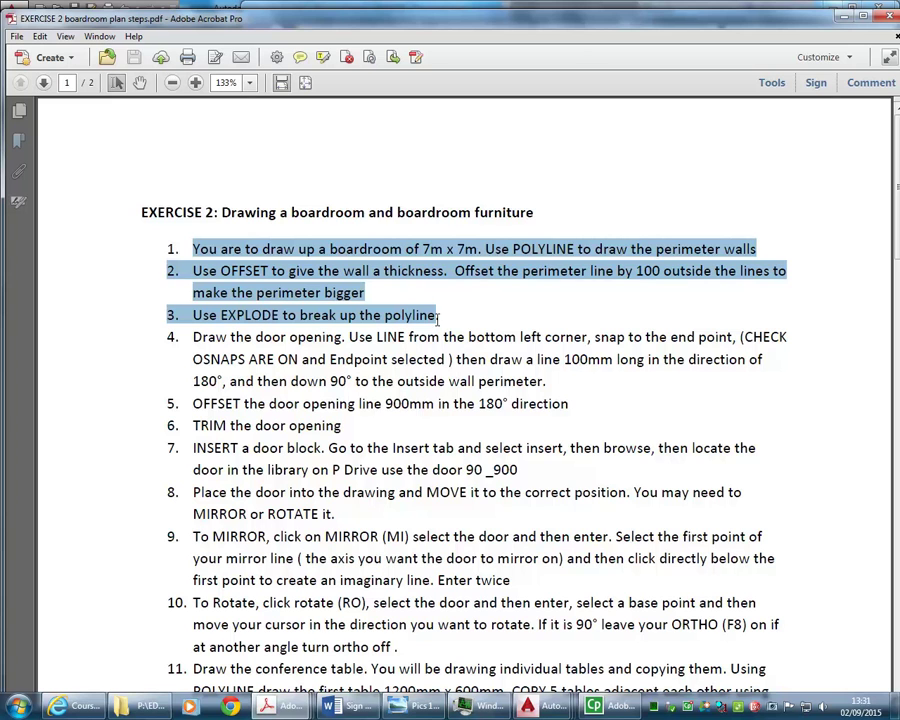
pyautogui.click(439, 315)
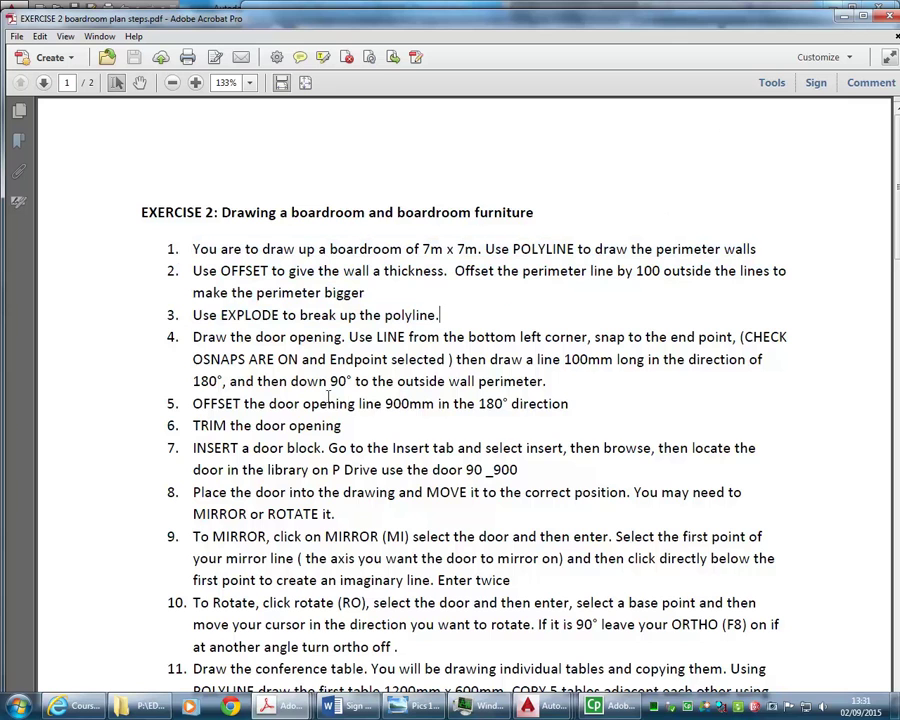
pyautogui.click(842, 15)
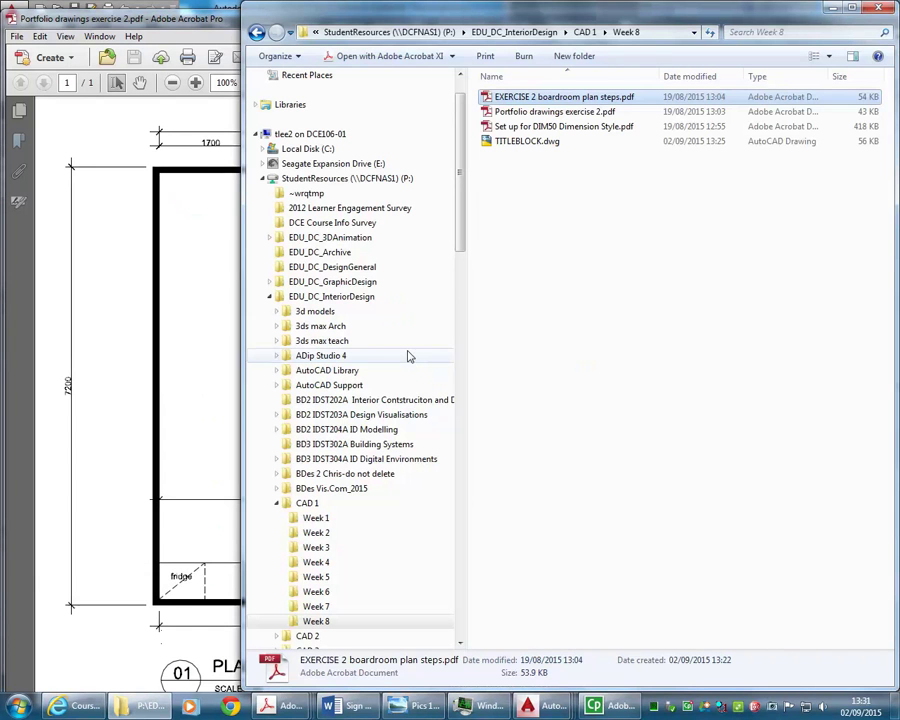
pyautogui.click(830, 10)
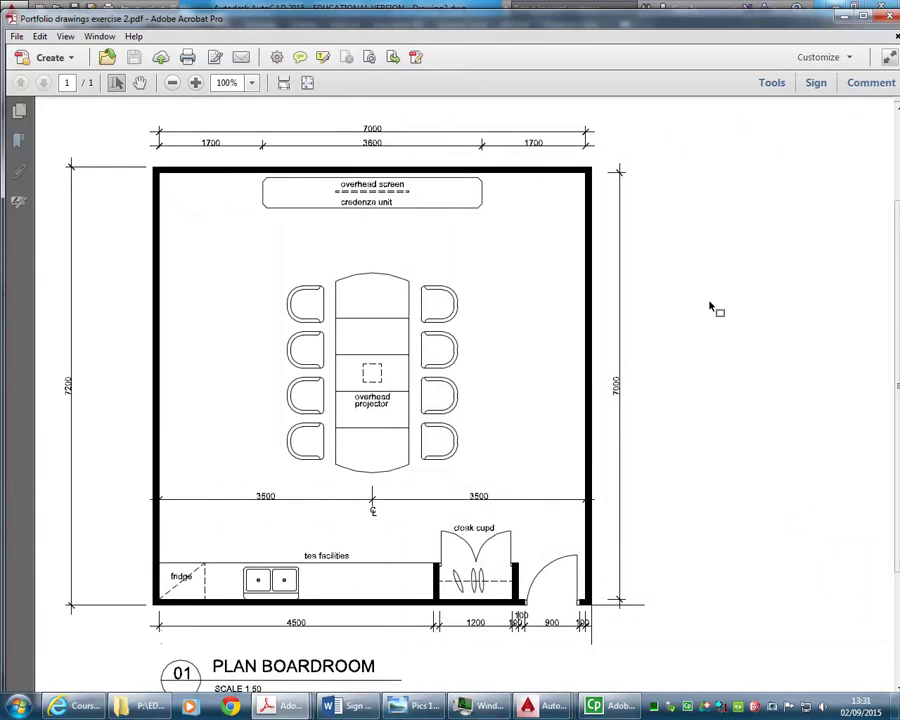
pyautogui.click(843, 17)
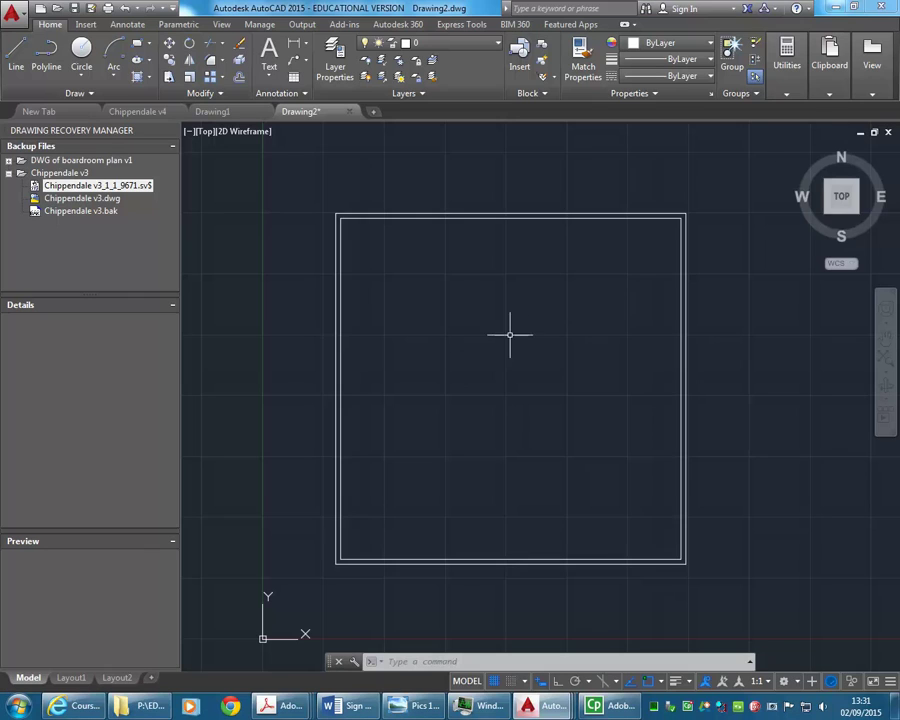
# - Explode both the inner and outer wall perimeter rectangles into individual lines
pyautogui.click(521, 217)
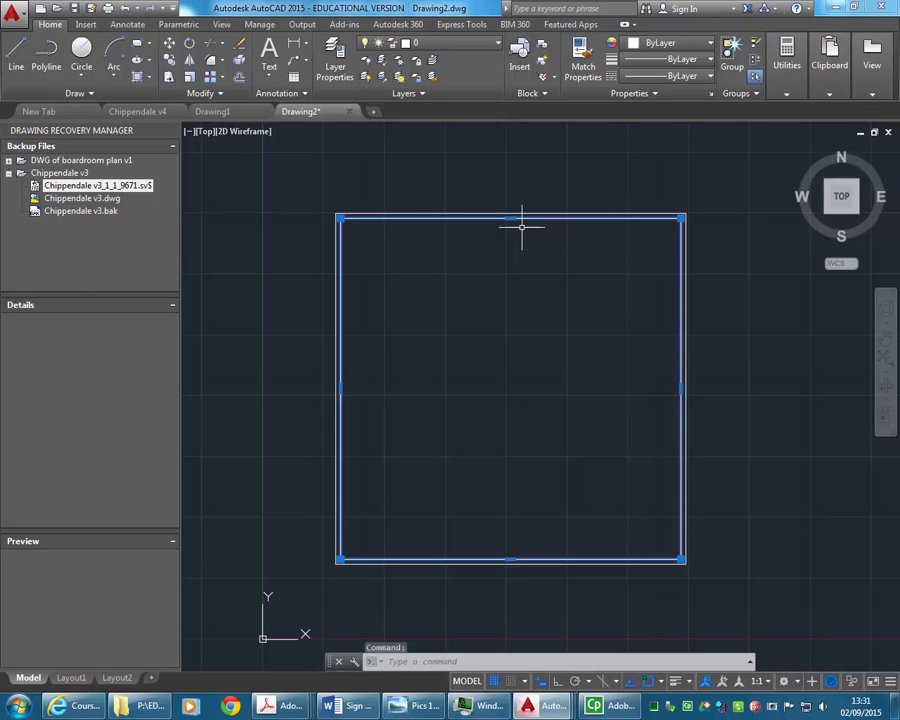
pyautogui.click(450, 215)
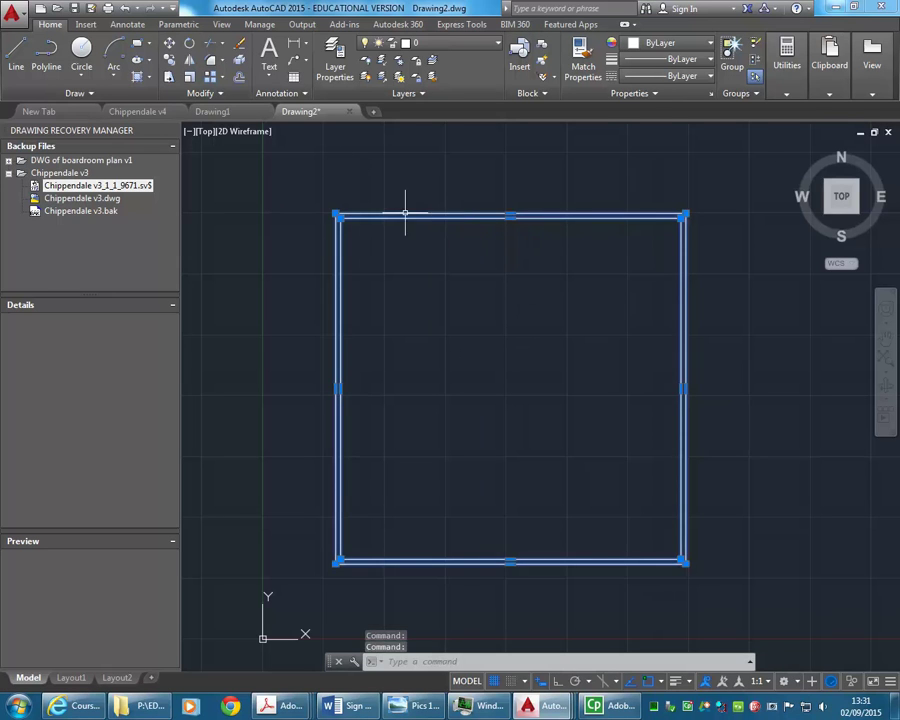
pyautogui.click(238, 63)
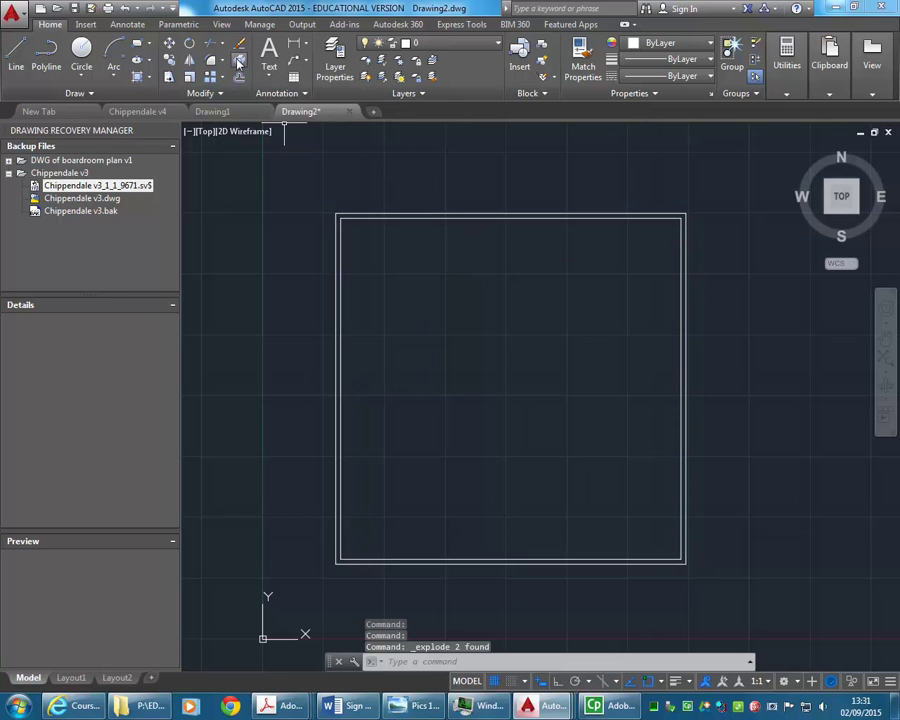
# - Confirm the top, bottom and right wall edges now select as separate lines
pyautogui.click(444, 217)
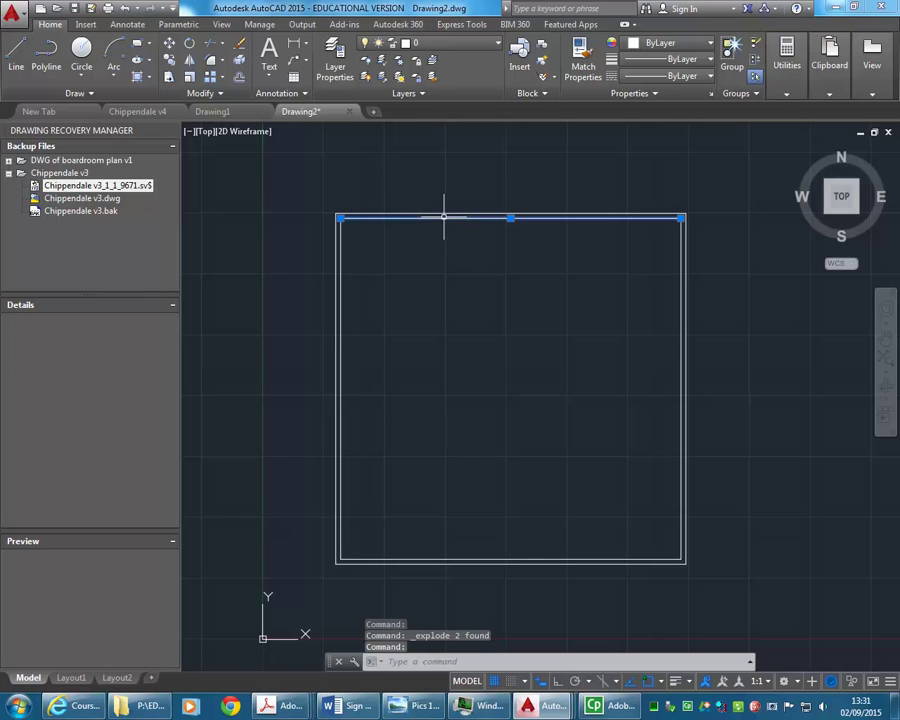
pyautogui.click(363, 562)
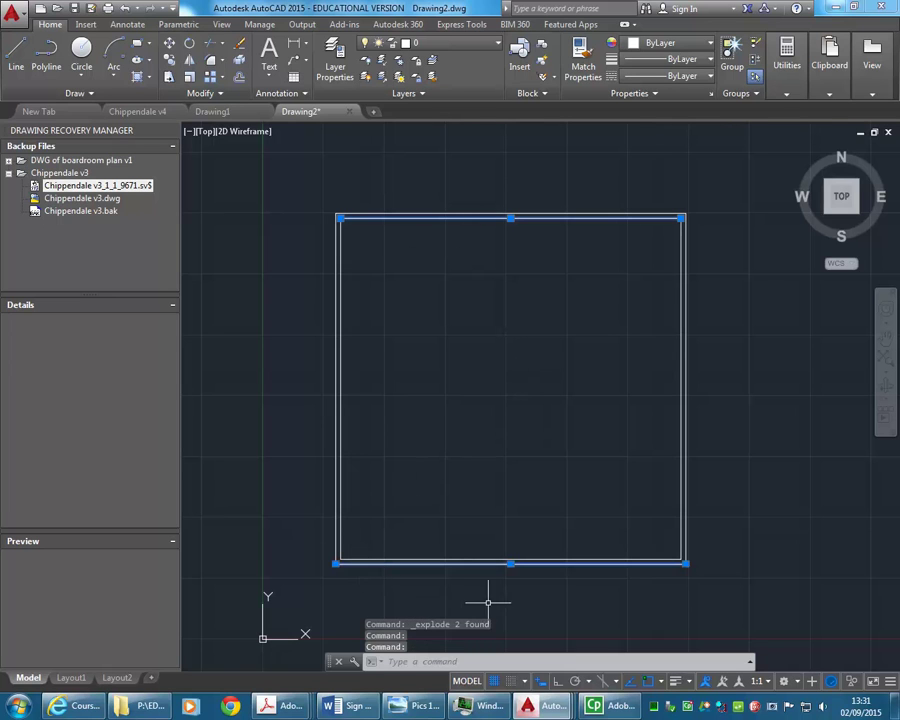
pyautogui.click(685, 508)
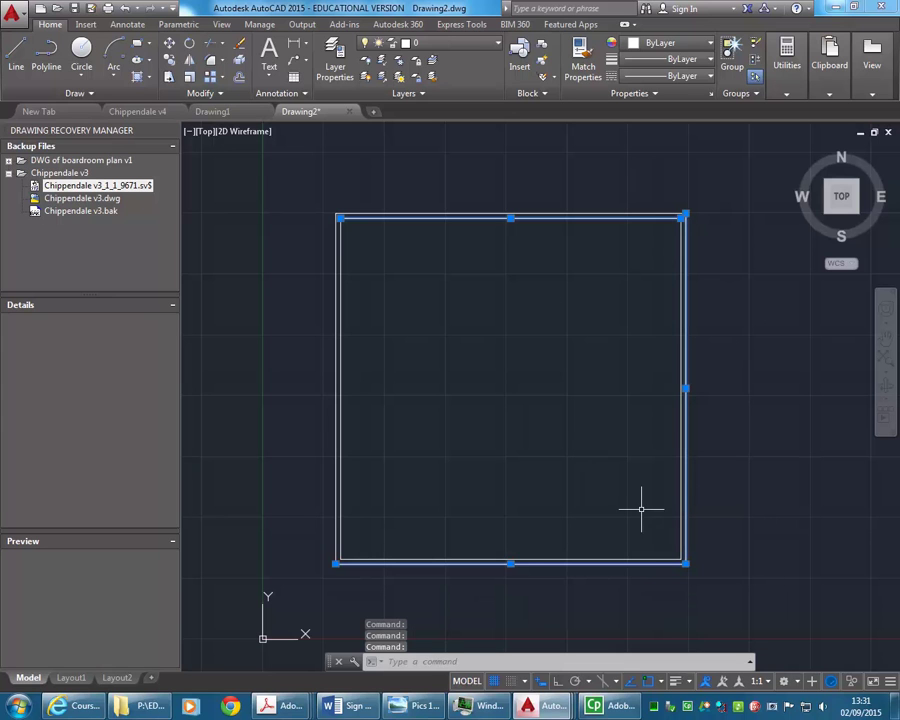
pyautogui.press('Escape')
pyautogui.press('Escape')
pyautogui.moveTo(657, 553)
pyautogui.mouseDown(button='middle')
pyautogui.moveTo(637, 492)
pyautogui.moveTo(674, 417)
pyautogui.moveTo(640, 406)
pyautogui.mouseUp(button='middle')
pyautogui.scroll(2, 622, 515)
pyautogui.scroll(1, 464, 444)
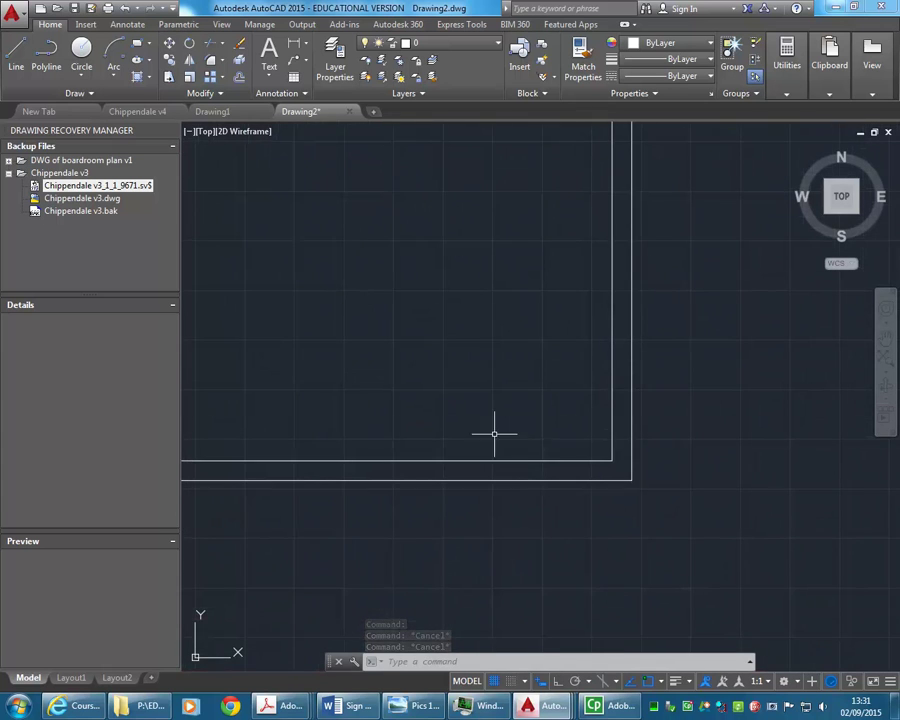
pyautogui.scroll(2, 490, 475)
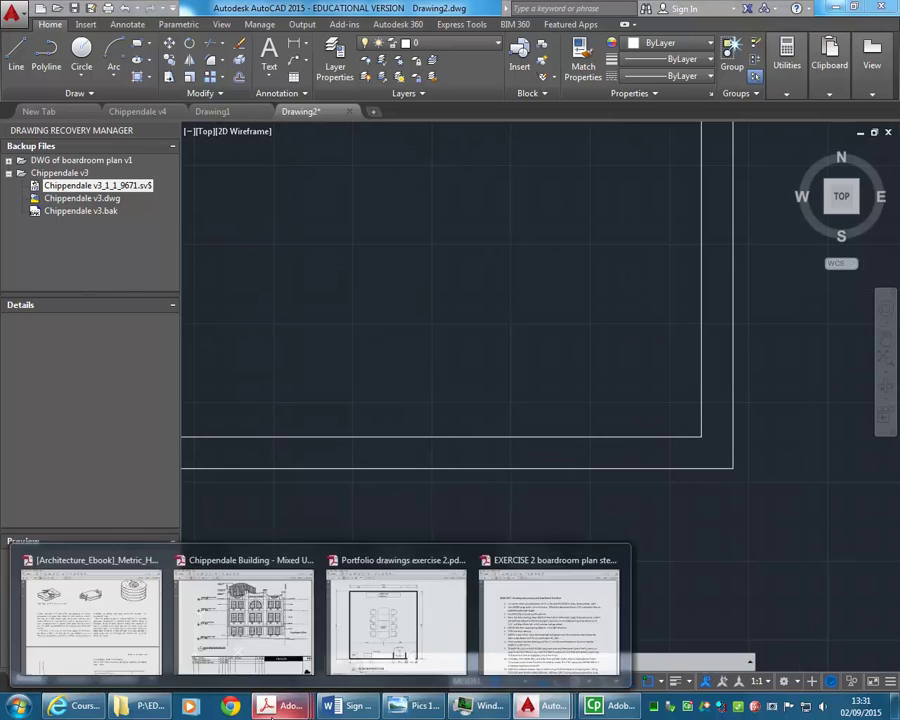
pyautogui.click(533, 631)
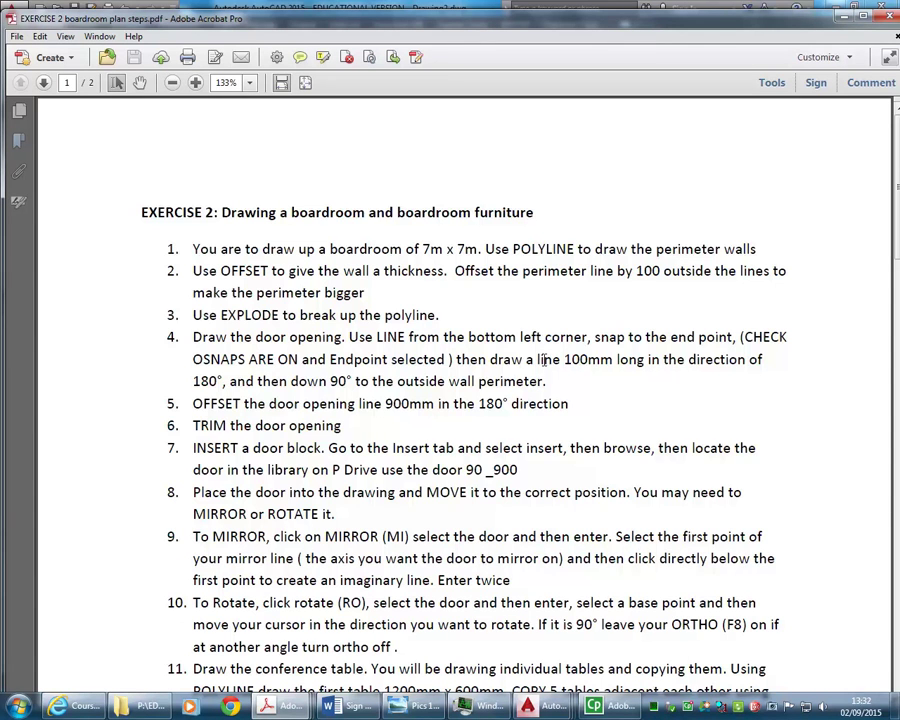
pyautogui.hotkey('alt', 'Tab')
pyautogui.moveTo(512, 474); pyautogui.dragTo(402, 484, button='middle')
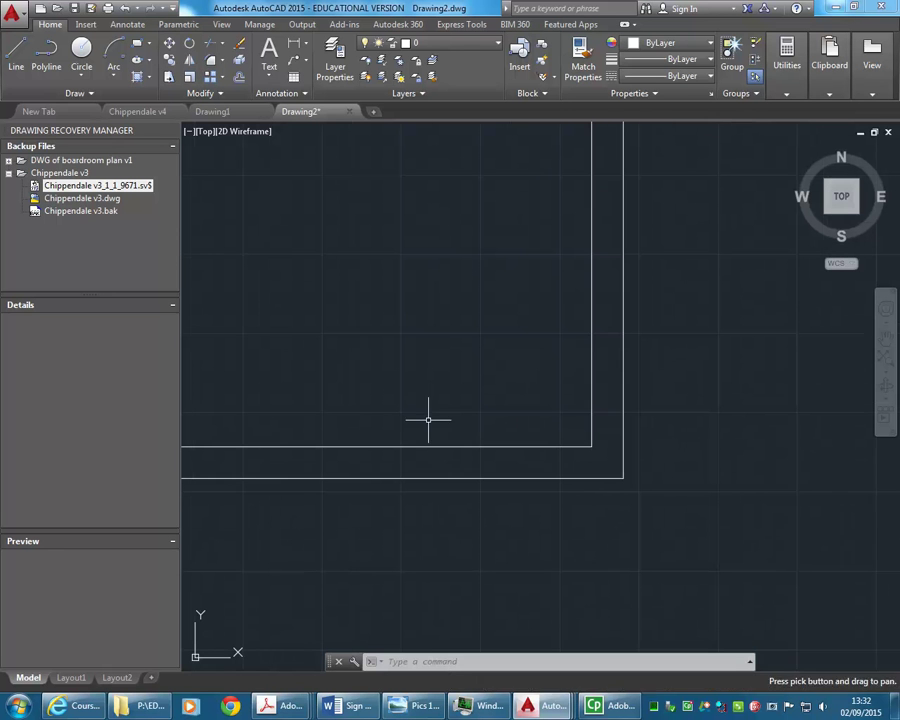
# - Draw a line 100 mm from the inner bottom-right corner across to the outer wall
pyautogui.click(12, 50)
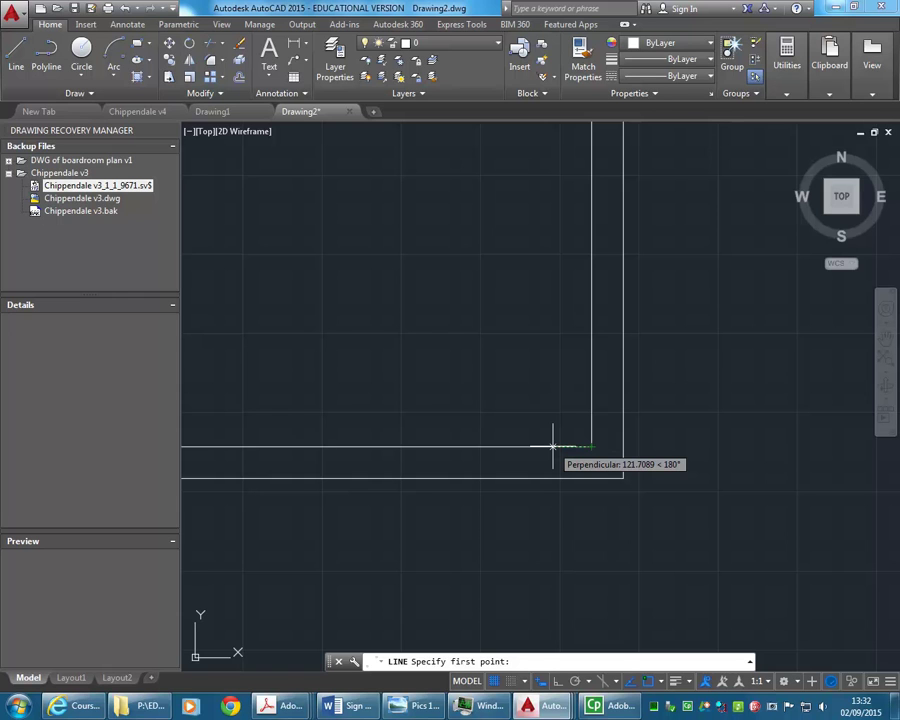
pyautogui.write('100')
pyautogui.press('Return')
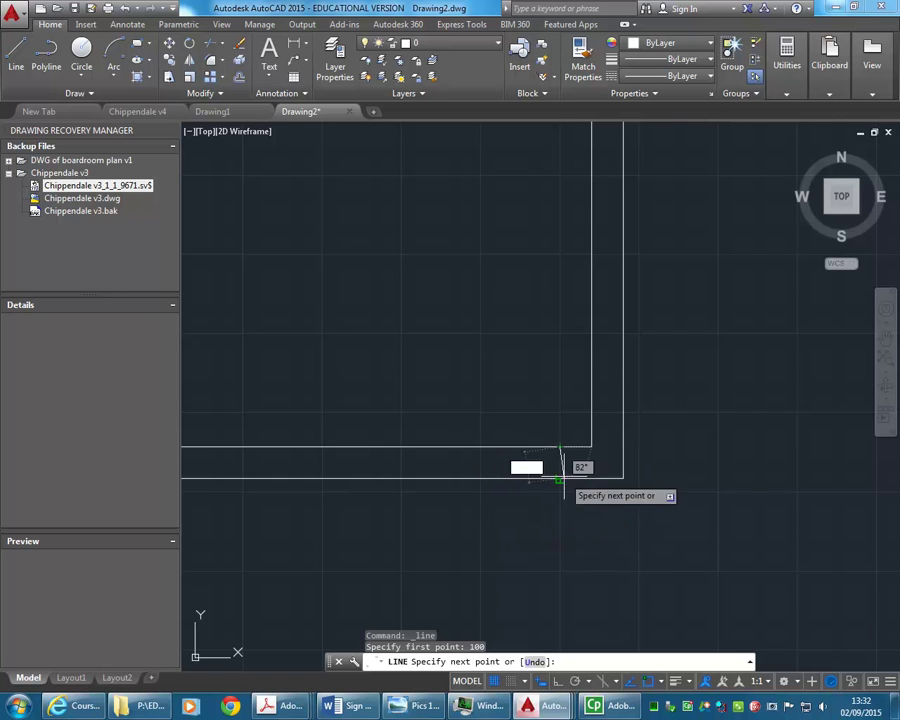
pyautogui.click(559, 478)
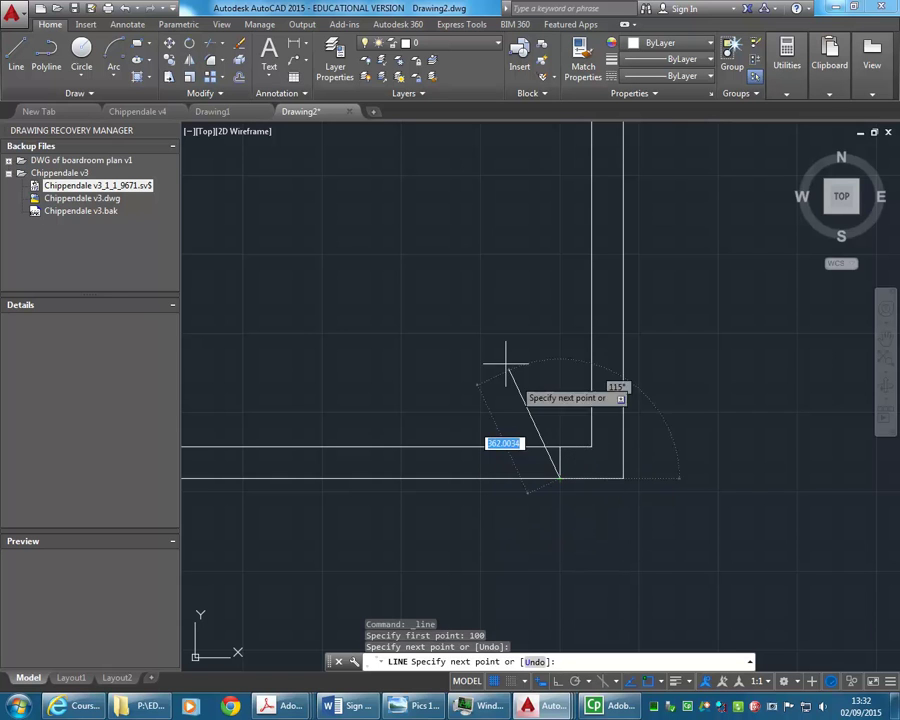
pyautogui.rightClick(504, 361)
pyautogui.click(536, 369)
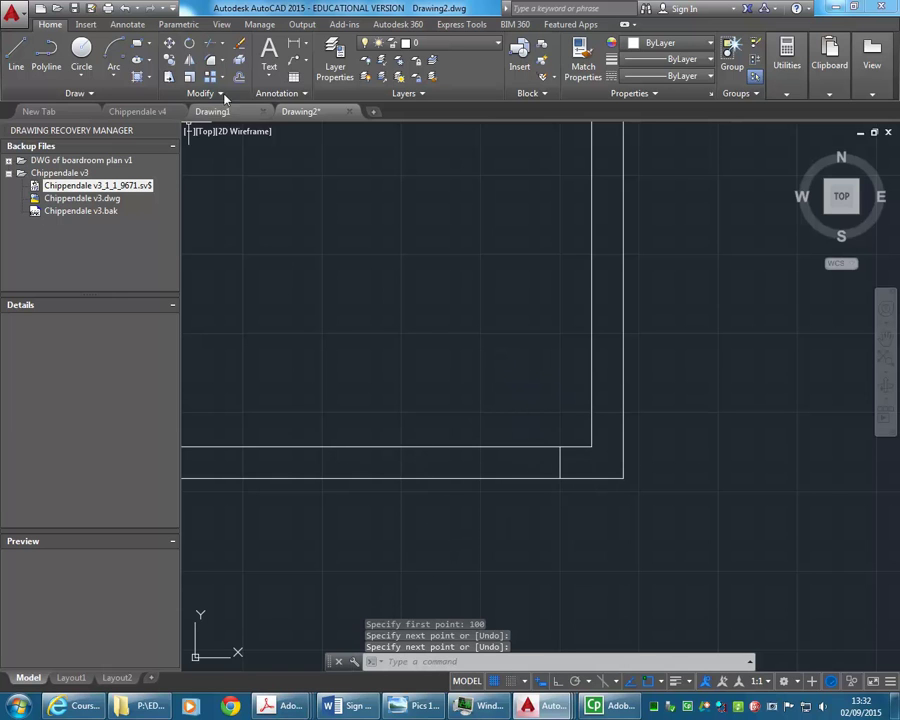
# - Offset that line 900 mm to the left
pyautogui.click(243, 79)
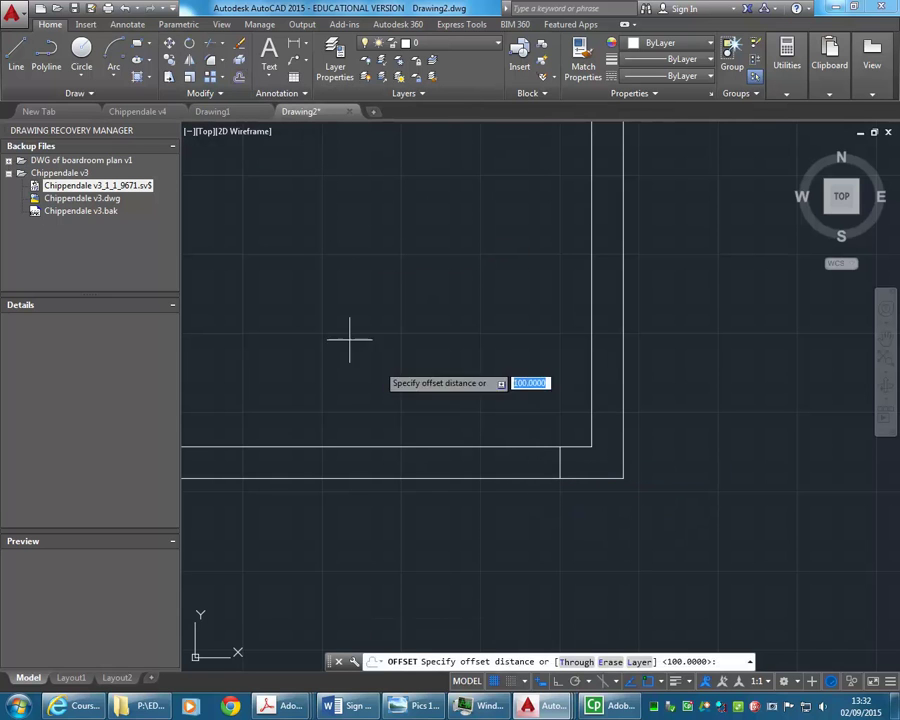
pyautogui.write('900')
pyautogui.press('Return')
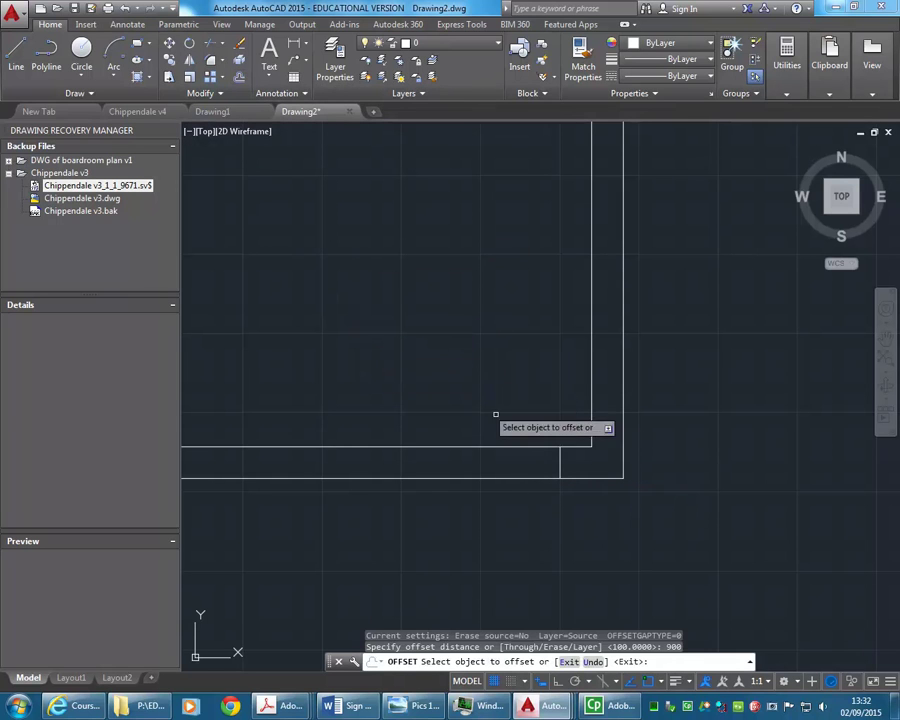
pyautogui.click(560, 460)
pyautogui.click(365, 340)
pyautogui.press('Return')
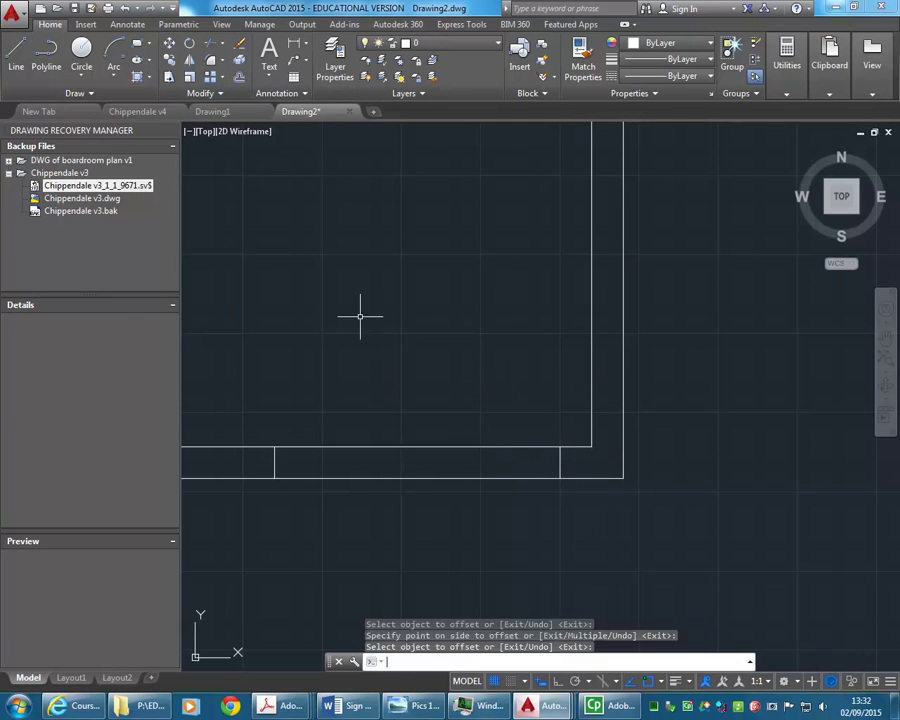
# - Trim the wall lines between the two lines to open the doorway
pyautogui.click(211, 45)
pyautogui.press('Return')
pyautogui.click(450, 396)
pyautogui.click(384, 492)
pyautogui.rightClick(348, 395)
pyautogui.click(380, 404)
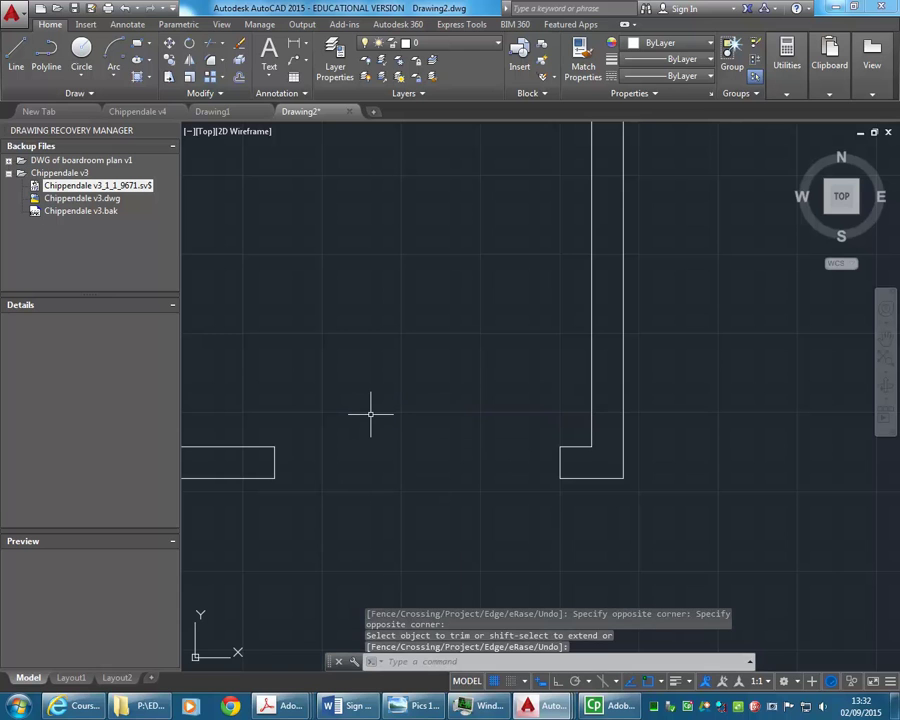
pyautogui.moveTo(288, 706)
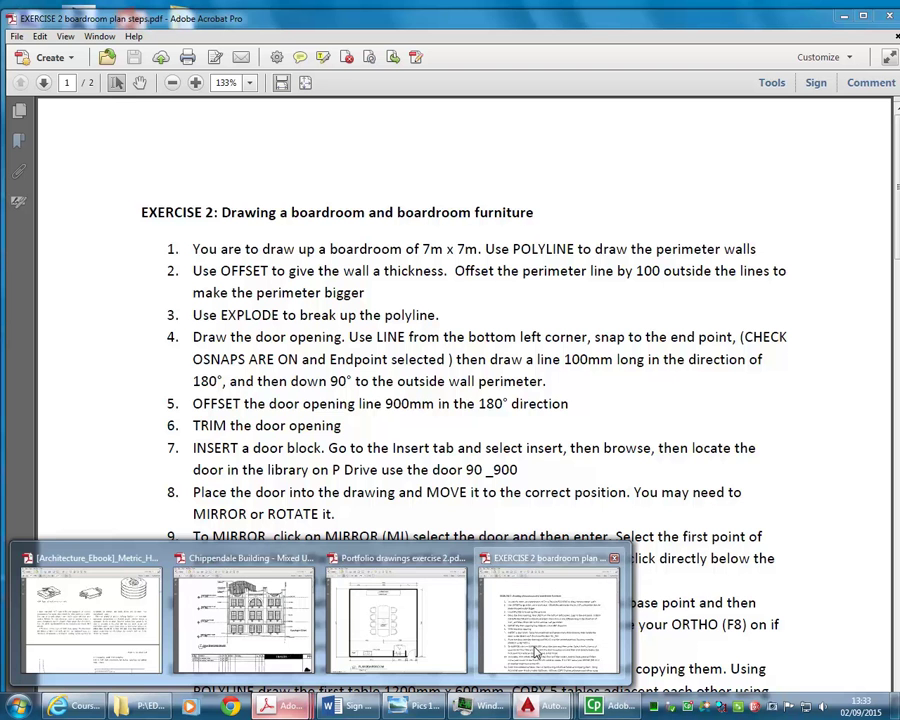
pyautogui.click(535, 652)
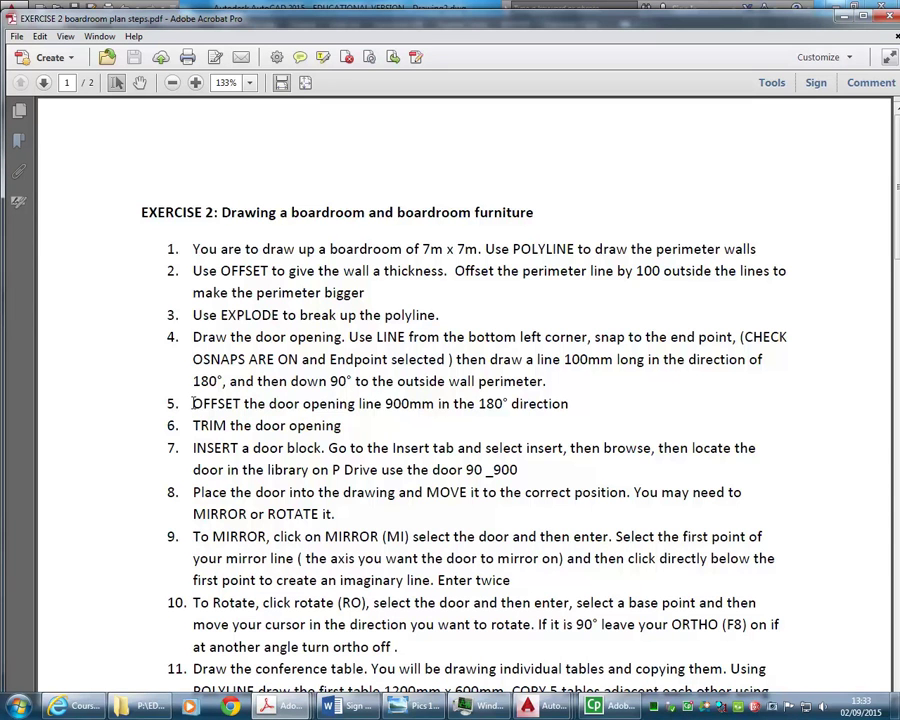
pyautogui.scroll(-2, 191, 403)
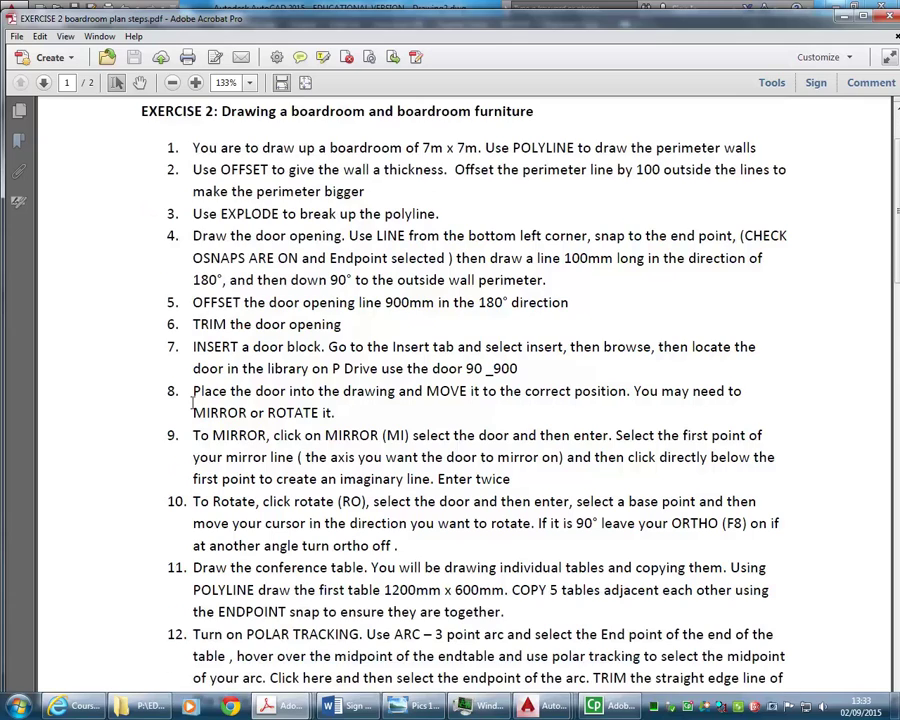
pyautogui.click(188, 323)
pyautogui.click(349, 324)
pyautogui.scroll(-2, 205, 360)
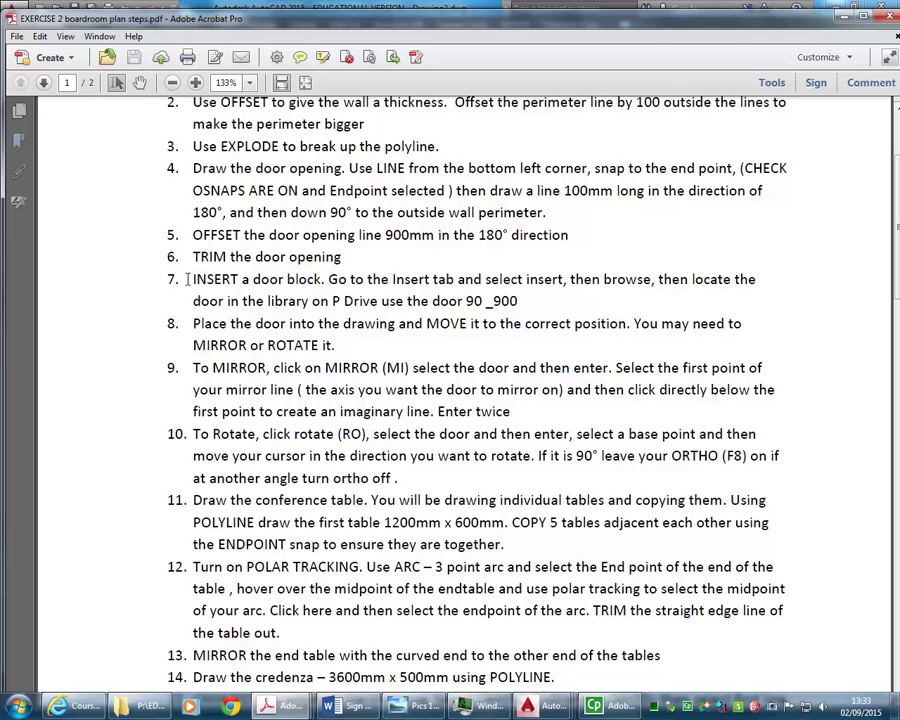
pyautogui.click(845, 15)
pyautogui.moveTo(370, 324); pyautogui.dragTo(425, 388, button='middle')
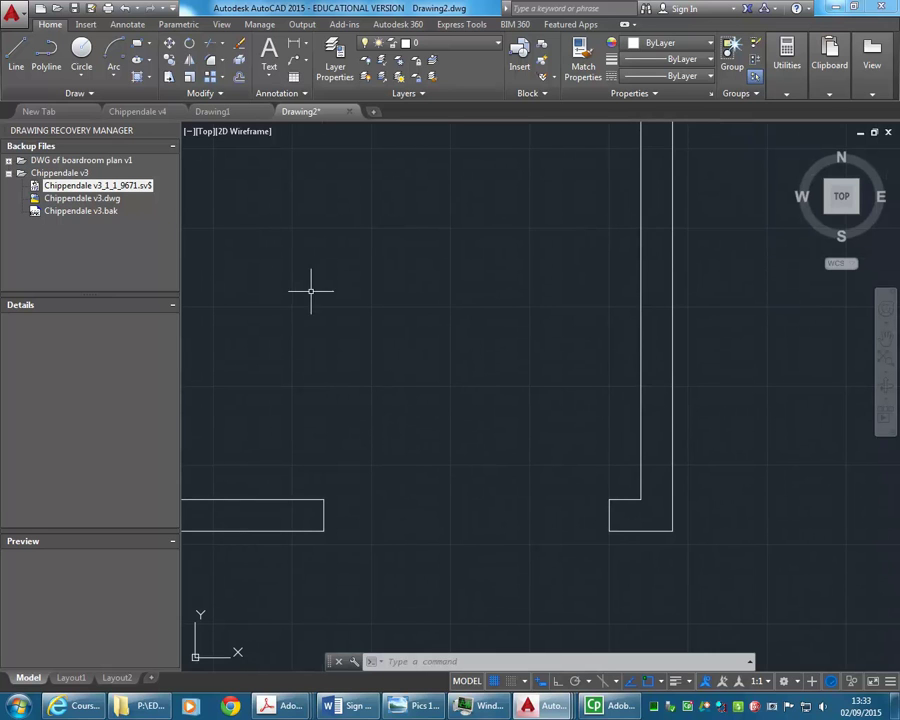
# - Switch to the Insert ribbon tab and bring the Portfolio drawings exercise 2 PDF forward
pyautogui.click(85, 24)
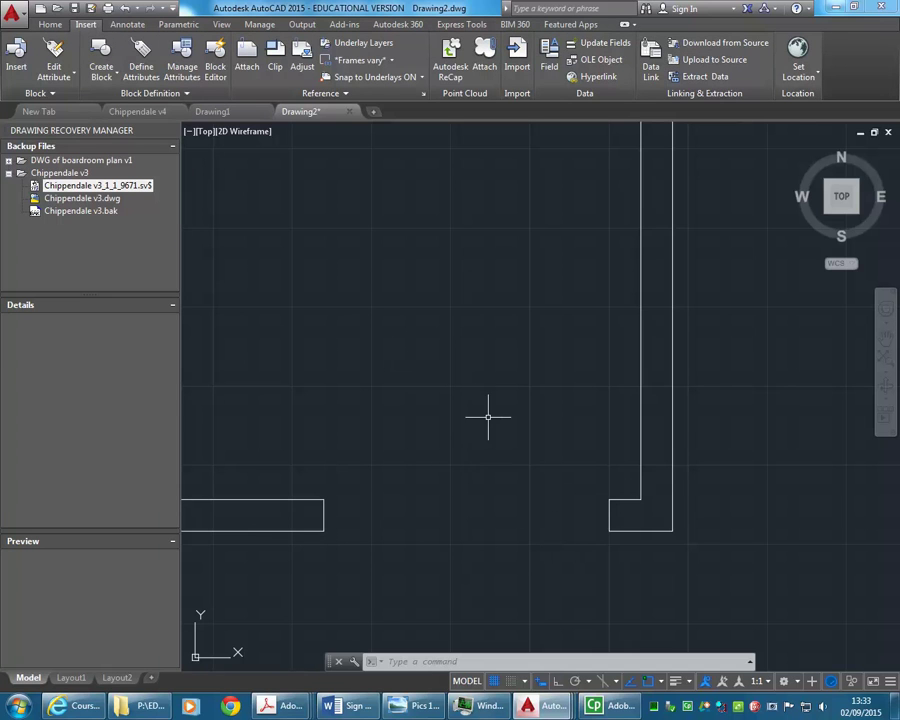
pyautogui.moveTo(280, 706)
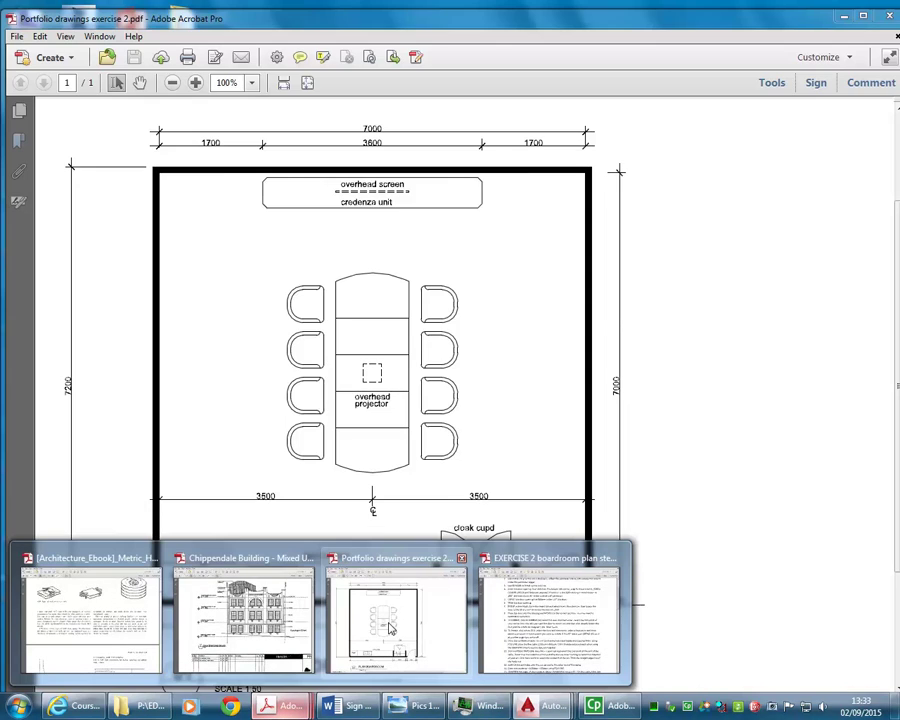
pyautogui.click(391, 626)
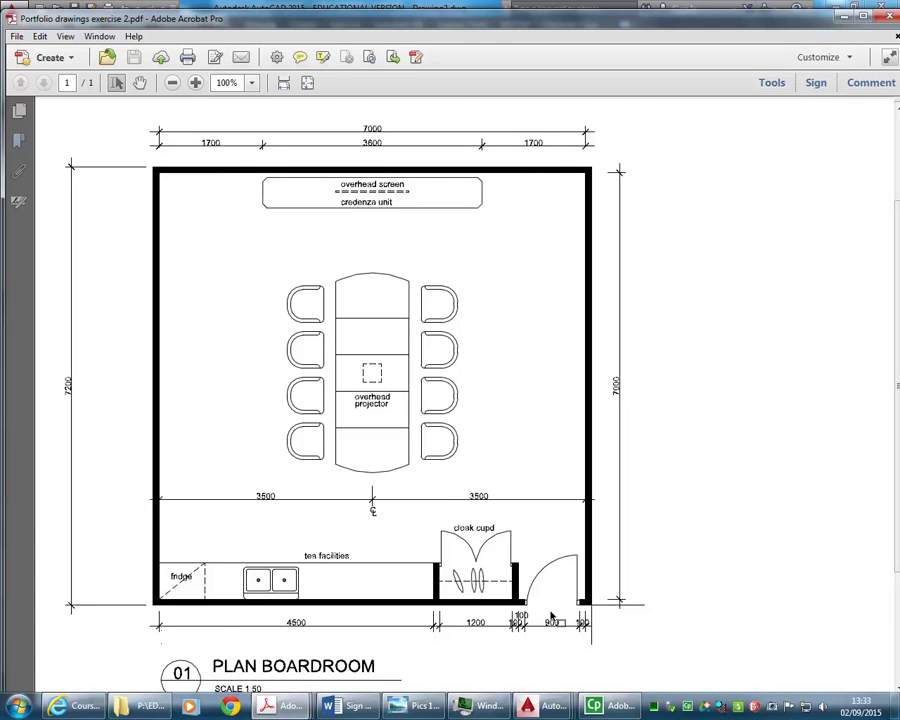
# - Zoom into the door area of the boardroom plan, cancelling the Reading Untagged Document prompt
pyautogui.keyDown('ctrl'); pyautogui.scroll(1, 551, 617); pyautogui.keyUp('ctrl')
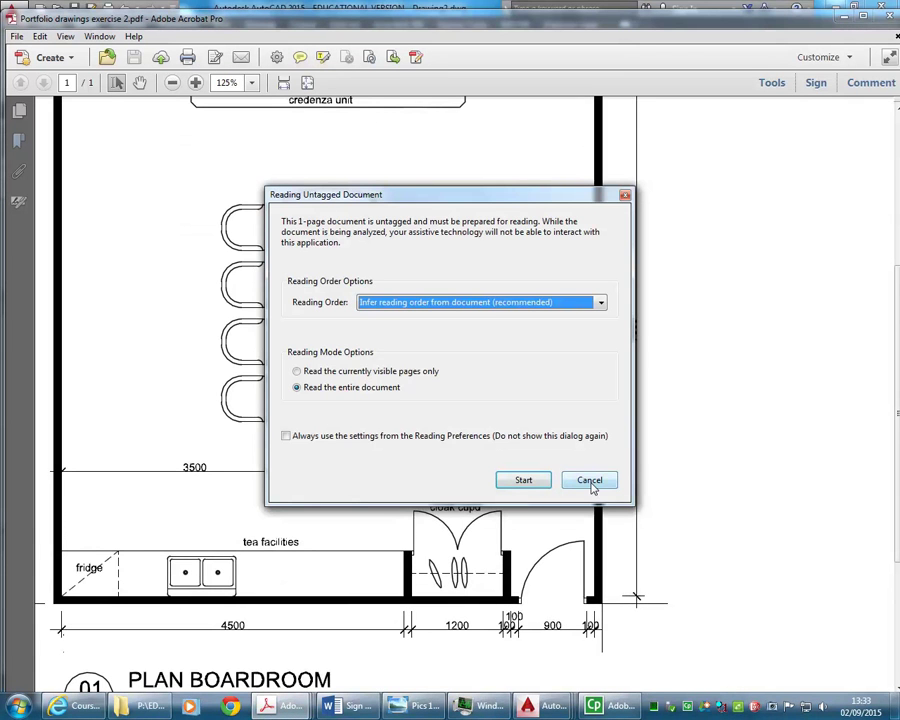
pyautogui.click(589, 481)
pyautogui.keyDown('ctrl'); pyautogui.scroll(4, 560, 600); pyautogui.keyUp('ctrl')
pyautogui.keyDown('ctrl'); pyautogui.scroll(1, 590, 587); pyautogui.keyUp('ctrl')
pyautogui.keyDown('ctrl'); pyautogui.scroll(-1, 590, 587); pyautogui.keyUp('ctrl')
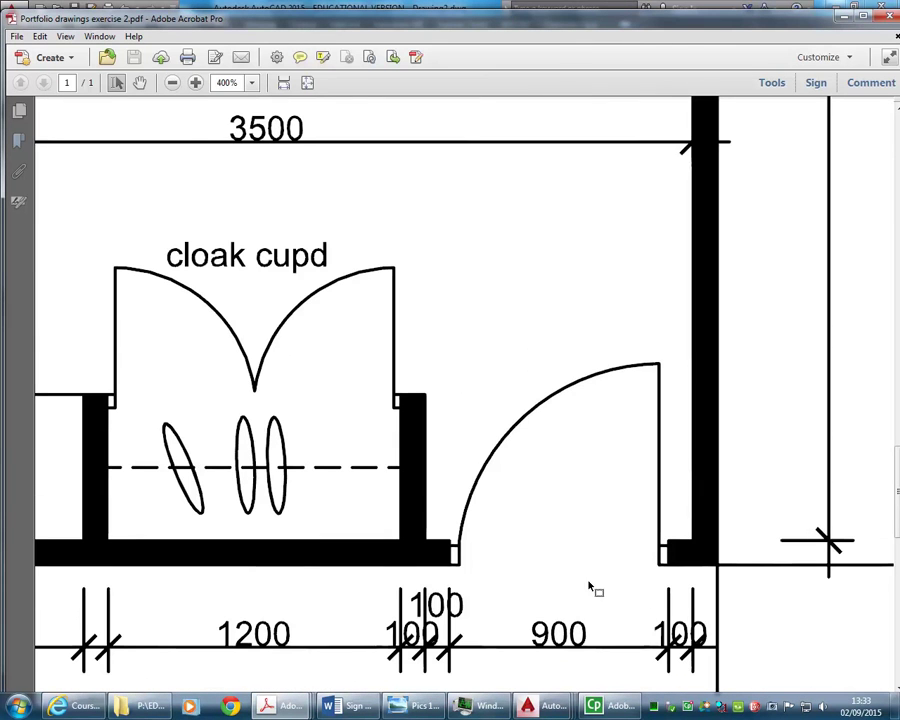
pyautogui.keyDown('ctrl'); pyautogui.scroll(1, 578, 607); pyautogui.keyUp('ctrl')
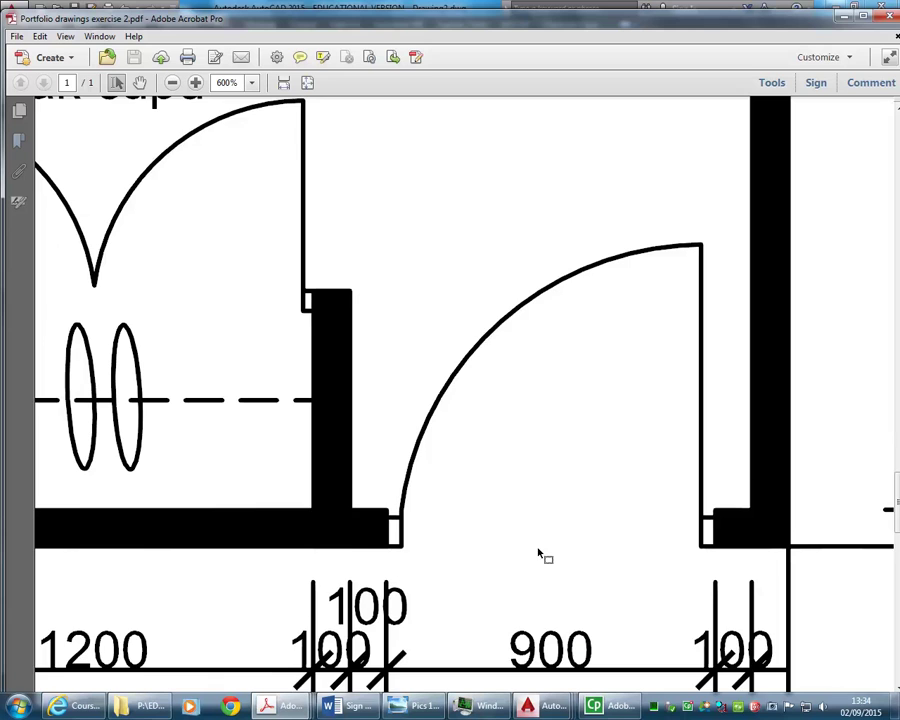
pyautogui.scroll(-1, 520, 565)
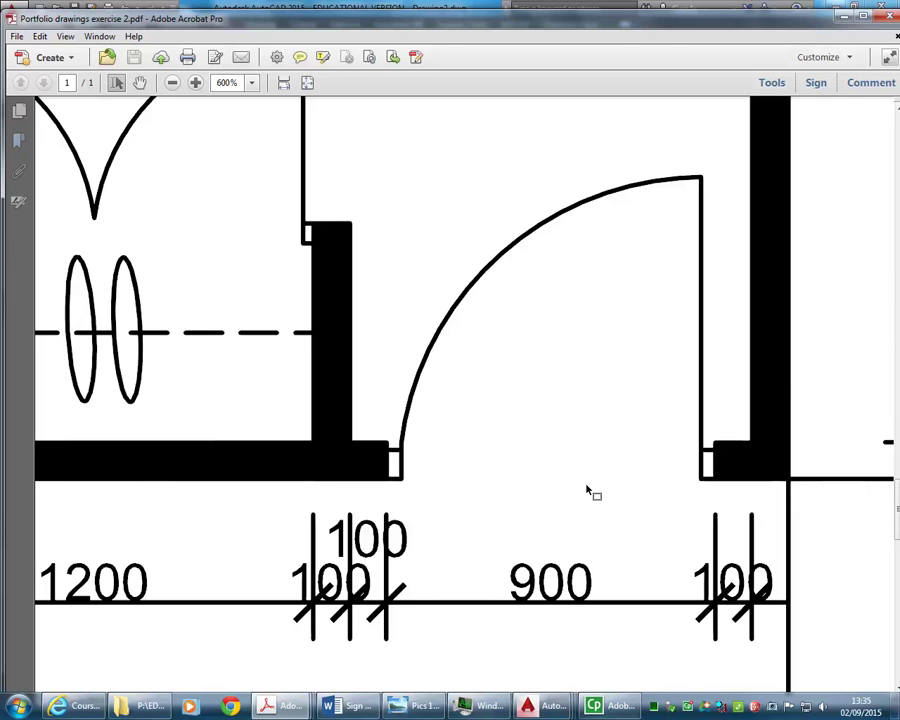
# - Minimize Acrobat, return to AutoCAD's Home tab, and switch to the Chrome browser
pyautogui.click(843, 20)
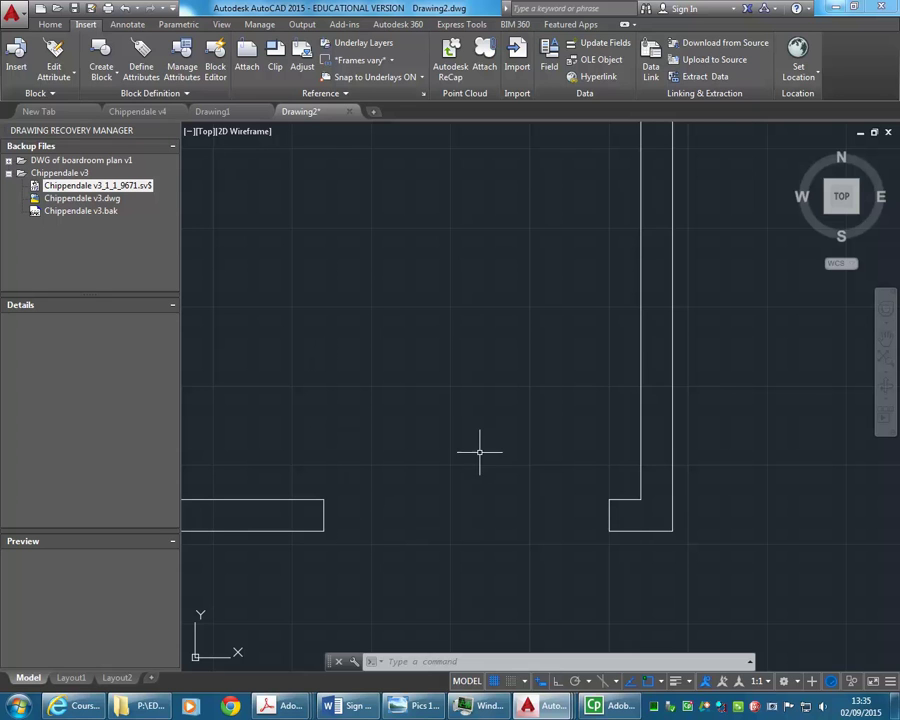
pyautogui.click(45, 22)
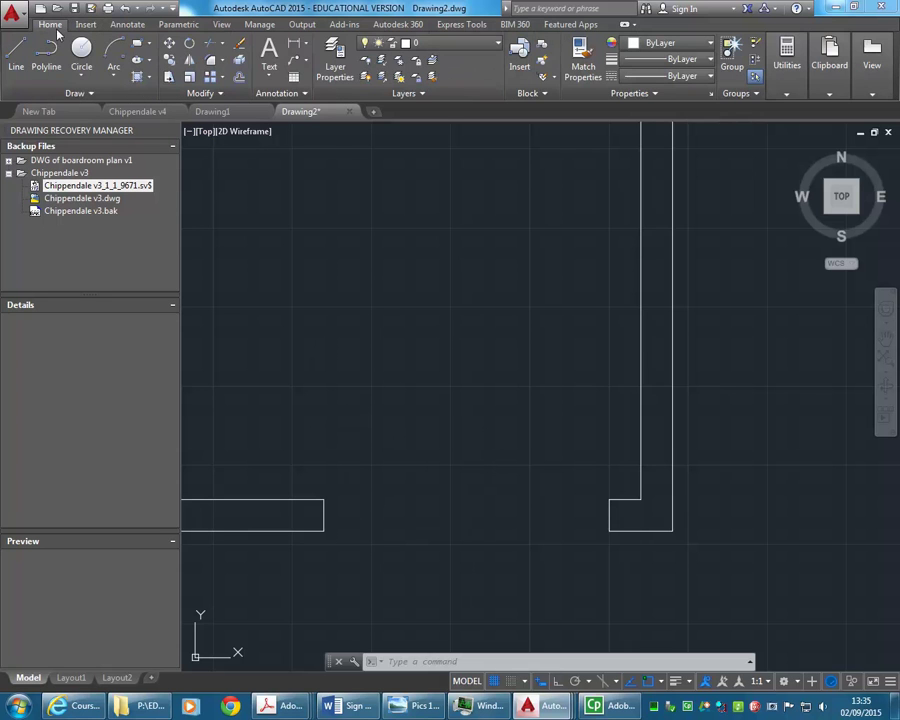
pyautogui.click(72, 706)
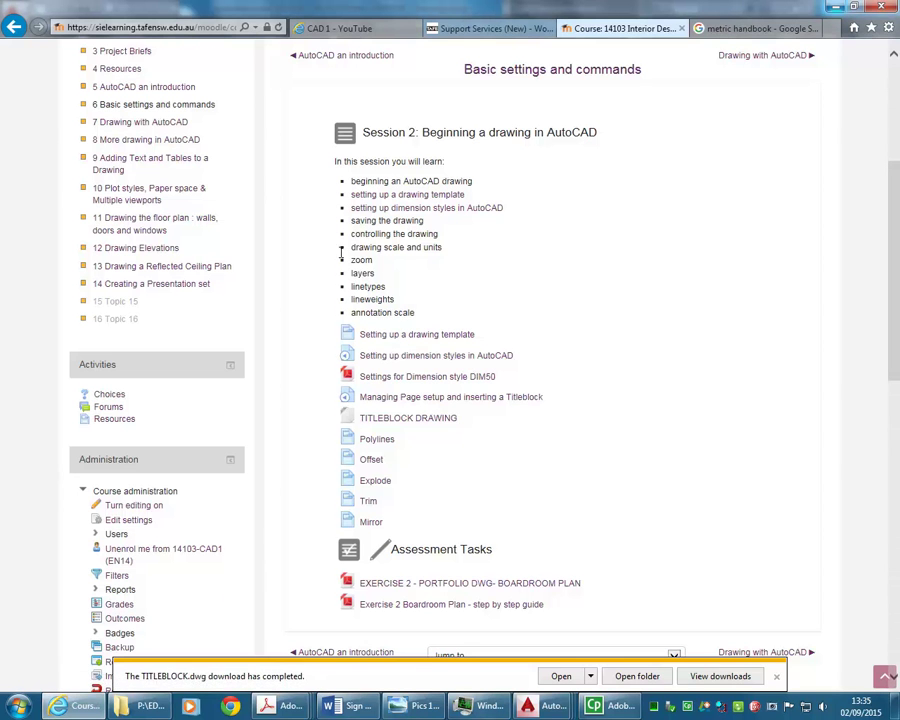
# - Open '5 AutoCAD an introduction' and follow the 'Standard Layer names' link under Useful Links
pyautogui.scroll(2, 215, 205)
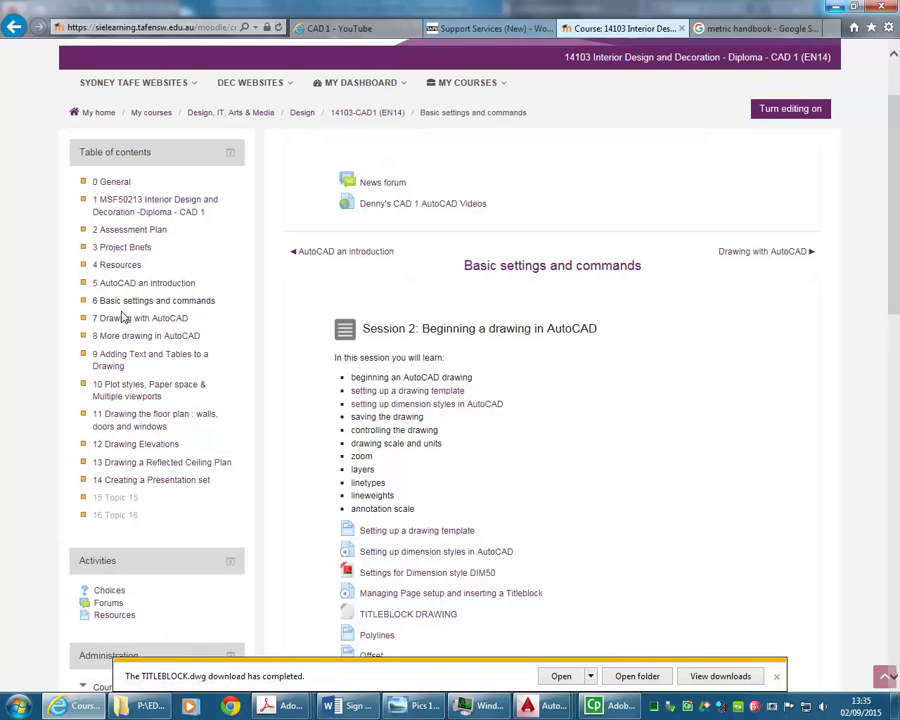
pyautogui.click(120, 287)
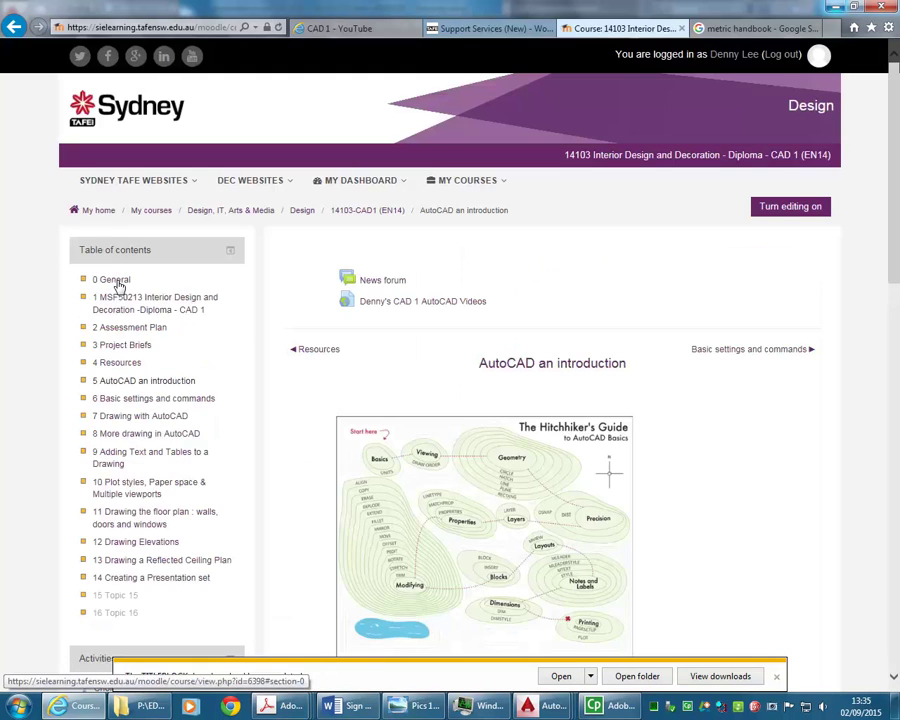
pyautogui.scroll(-4, 273, 345)
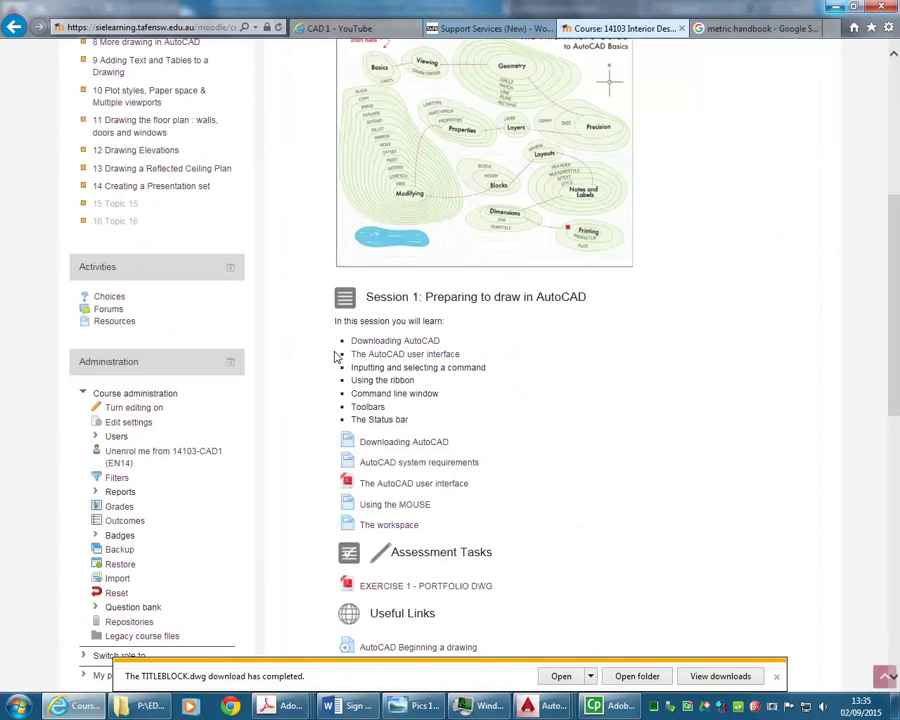
pyautogui.scroll(-2, 298, 408)
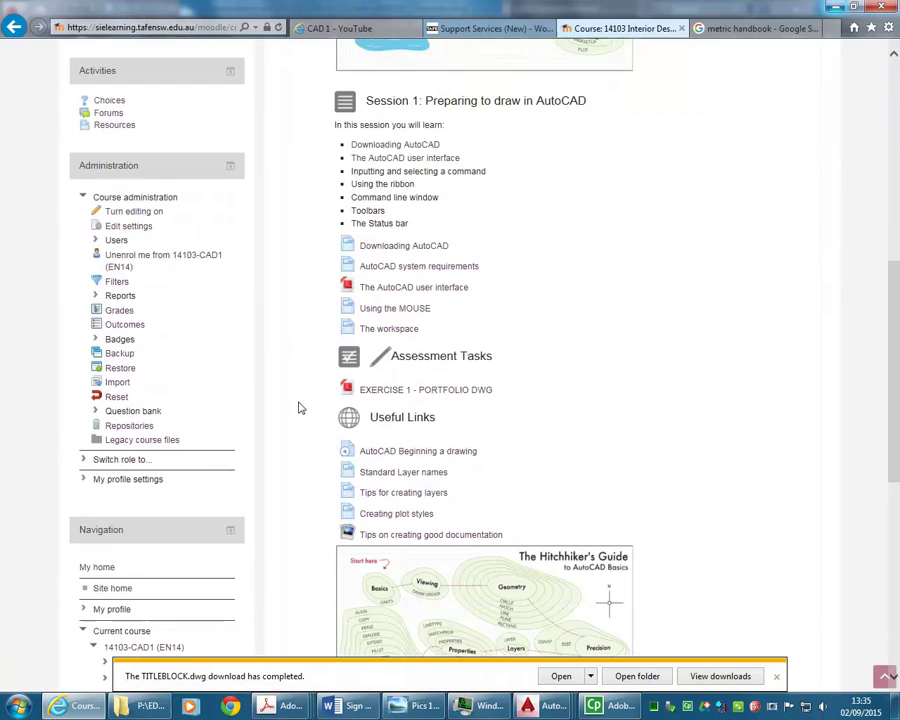
pyautogui.scroll(-1, 296, 404)
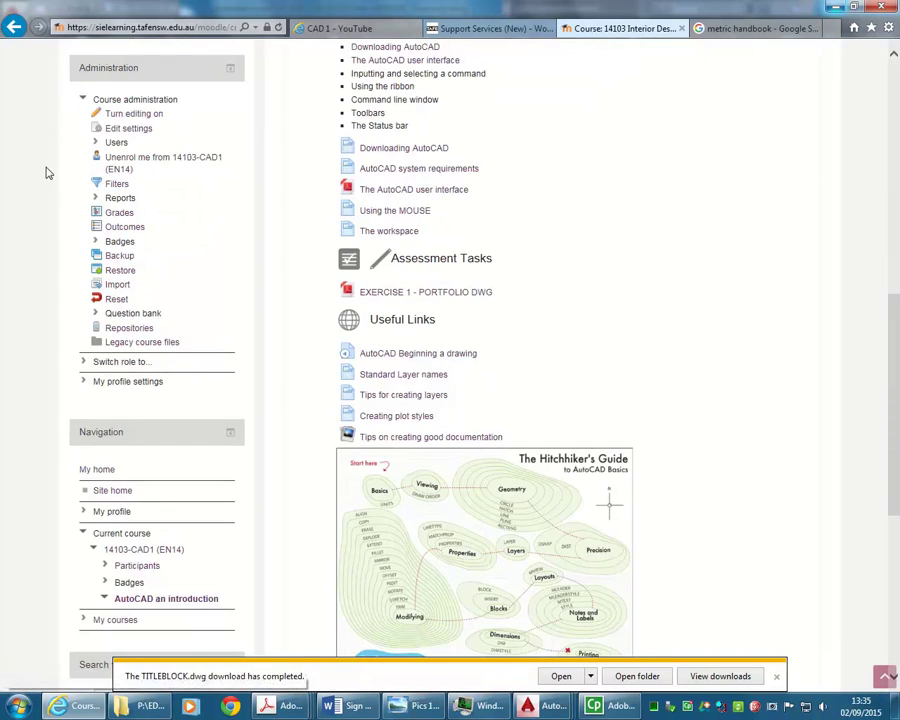
pyautogui.click(400, 375)
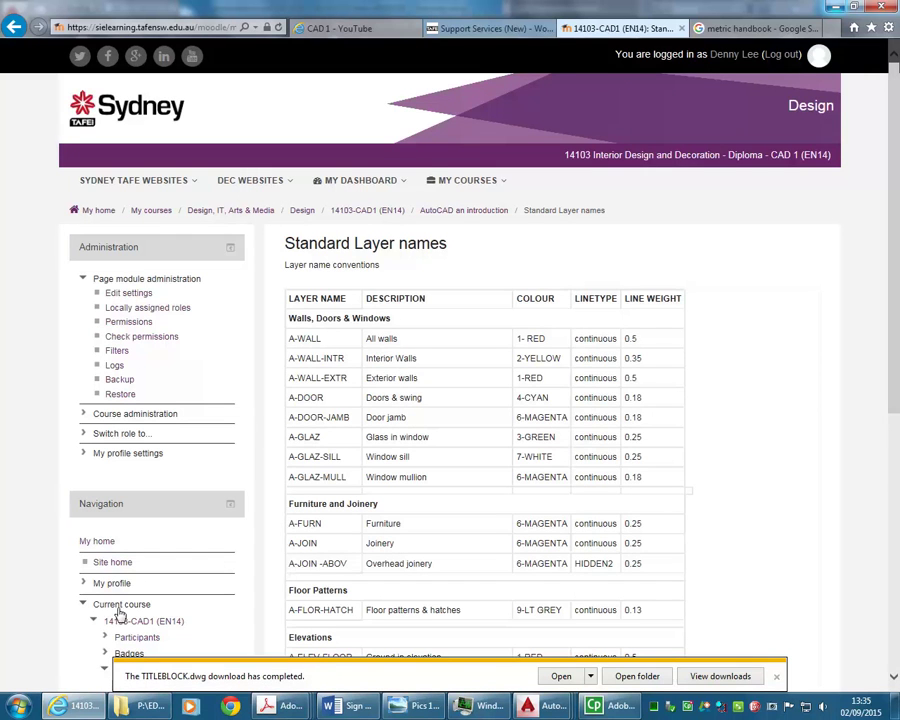
# - Open Standard Layer Names.pdf from the CAD 1 Week 6 folder in Explorer
pyautogui.click(137, 708)
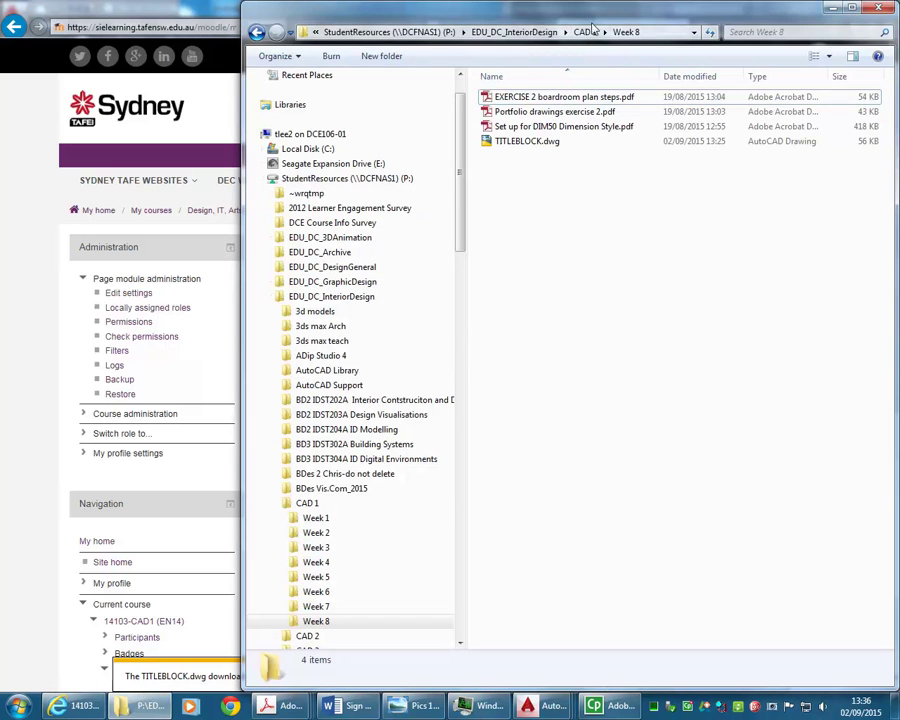
pyautogui.click(588, 32)
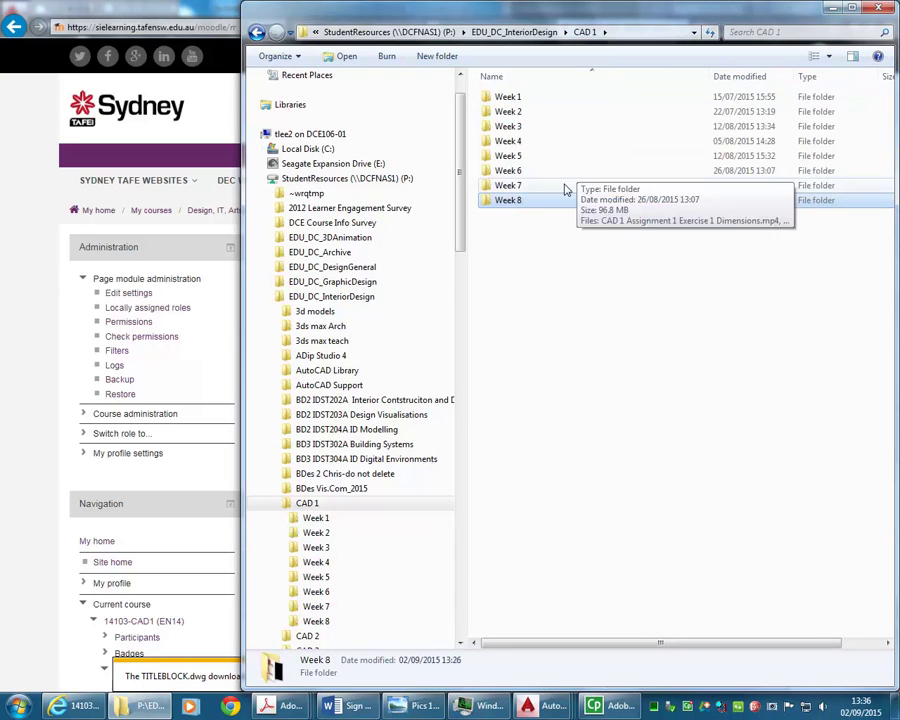
pyautogui.doubleClick(527, 190)
pyautogui.click(526, 31)
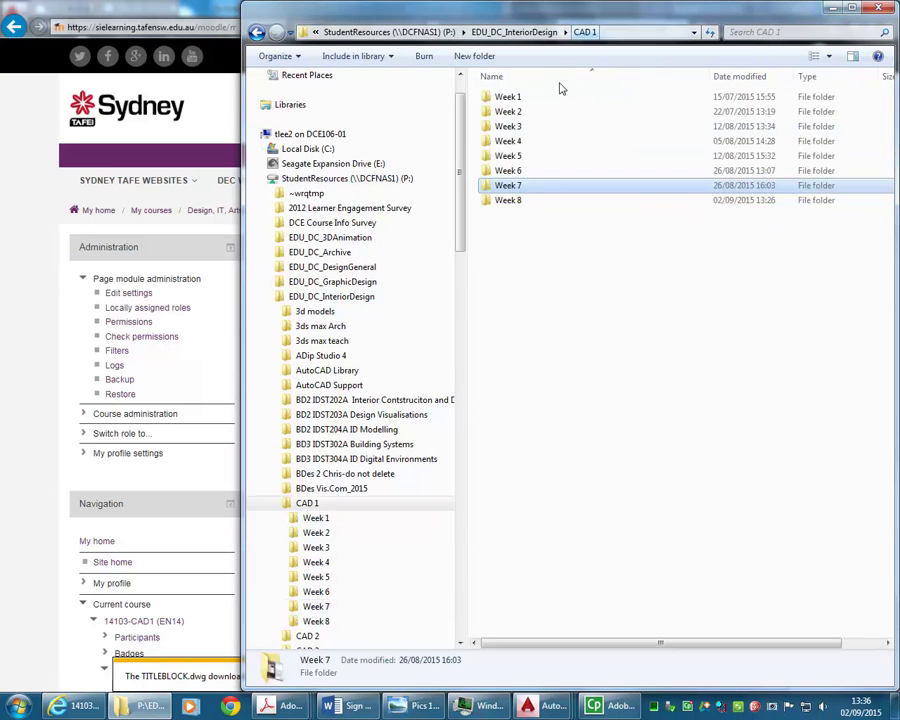
pyautogui.doubleClick(512, 171)
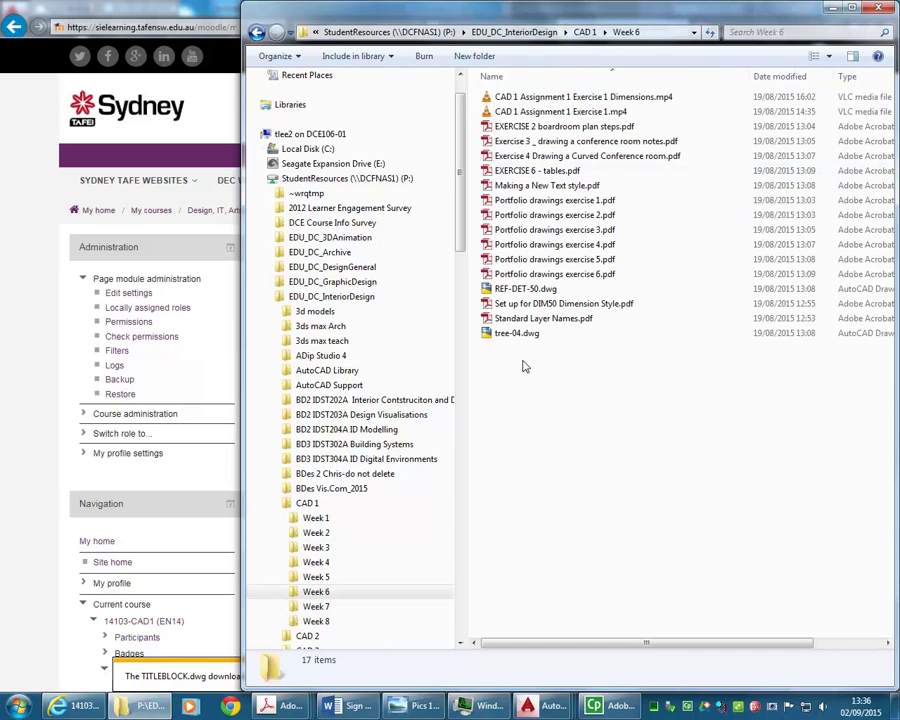
pyautogui.doubleClick(523, 319)
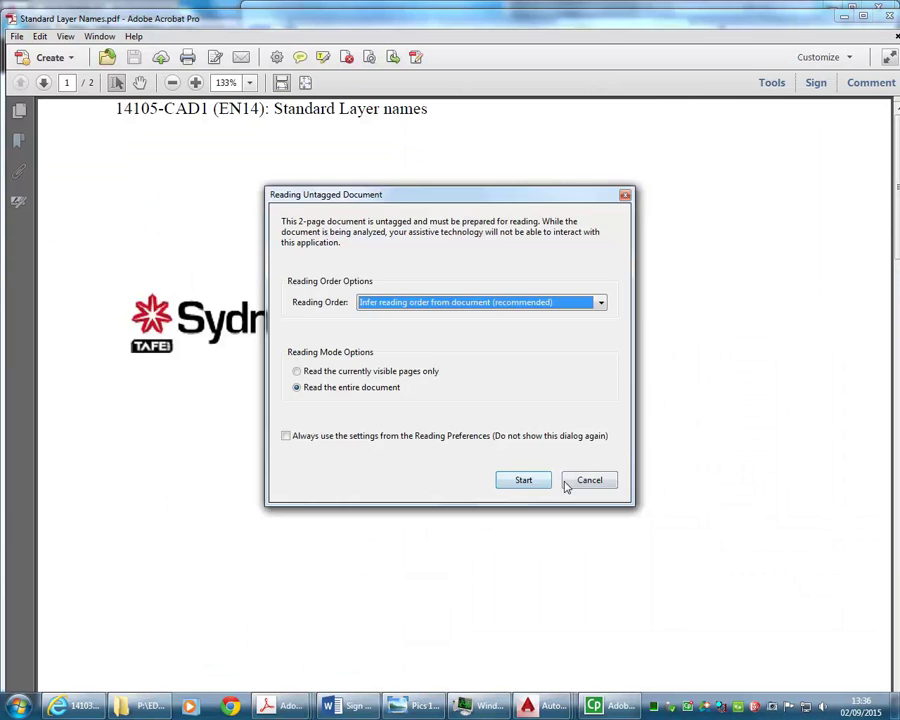
# - Dismiss the untagged-document prompt and scroll down to the layer table in Standard Layer Names.pdf
pyautogui.click(568, 480)
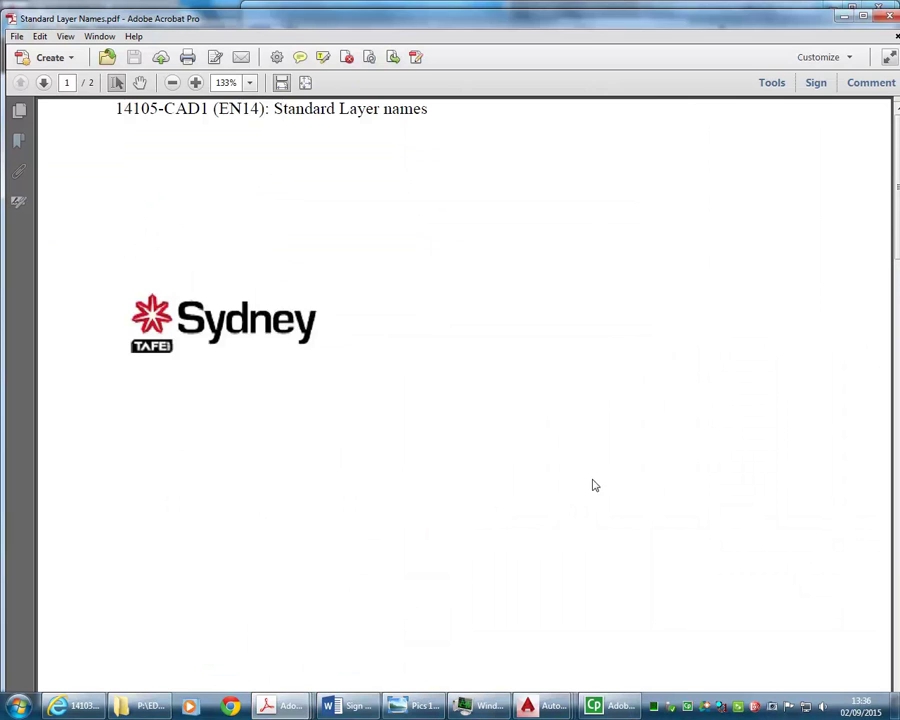
pyautogui.scroll(-3, 439, 428)
pyautogui.scroll(-4, 439, 428)
pyautogui.scroll(-5, 439, 428)
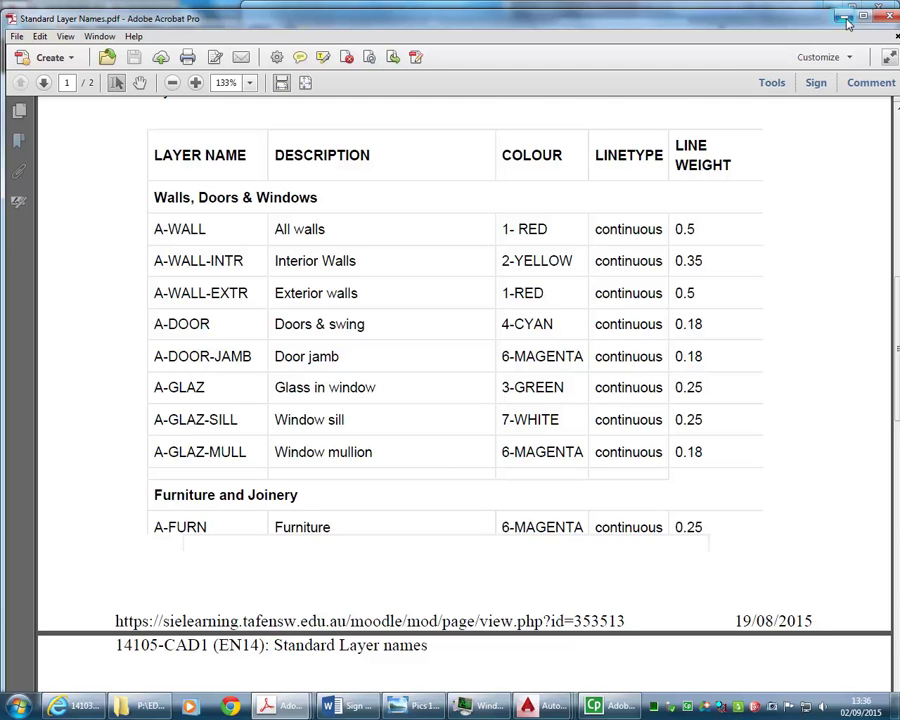
# - Highlight the A-WALL, A-WALL-INTR and A-DOOR layer names, then minimize Acrobat and the browser
pyautogui.click(844, 18)
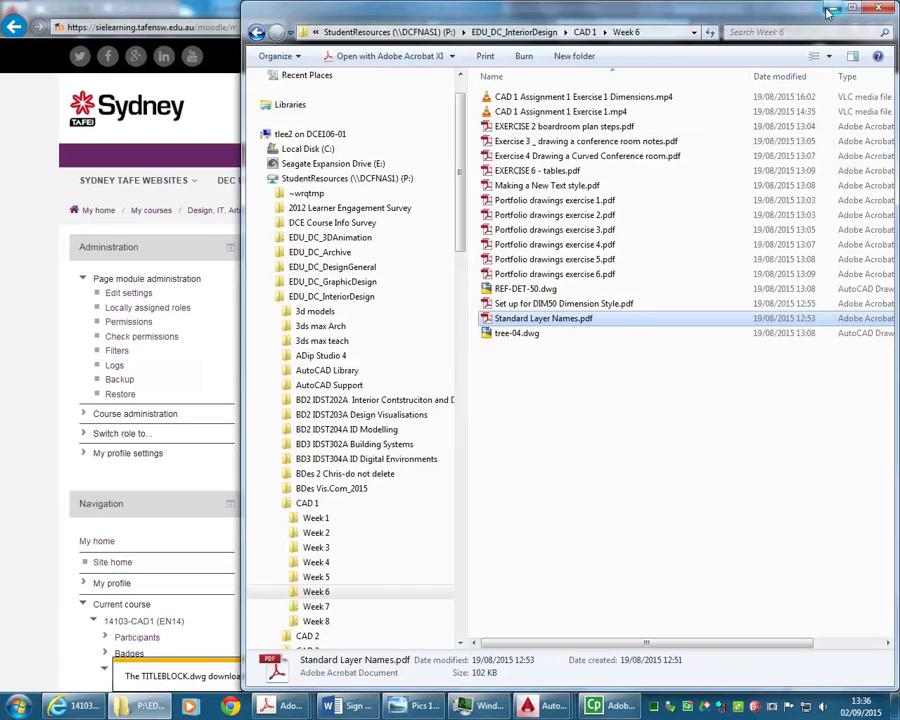
pyautogui.click(830, 9)
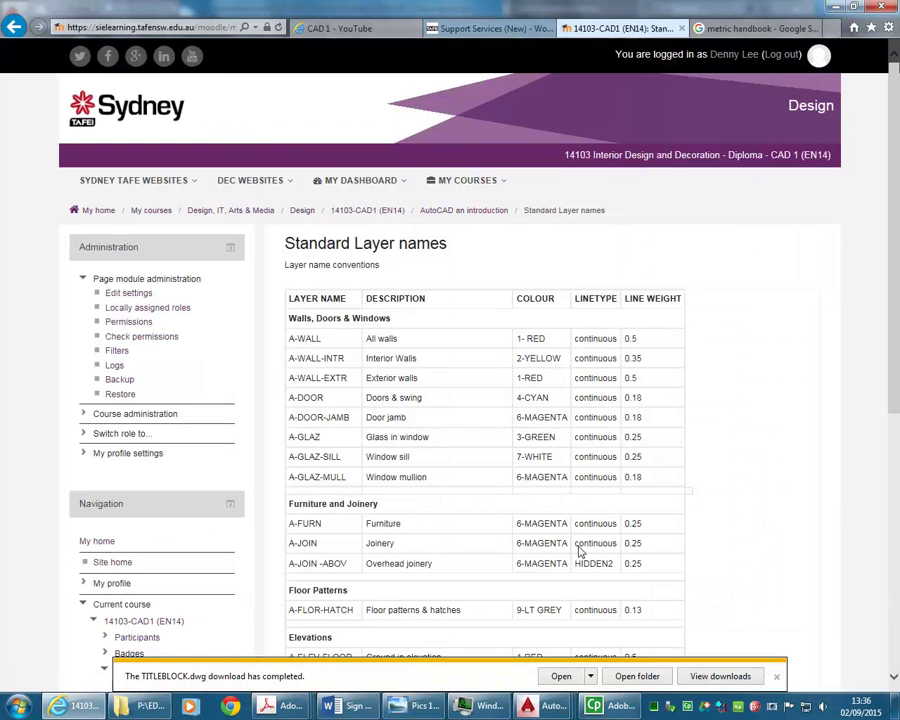
pyautogui.click(283, 706)
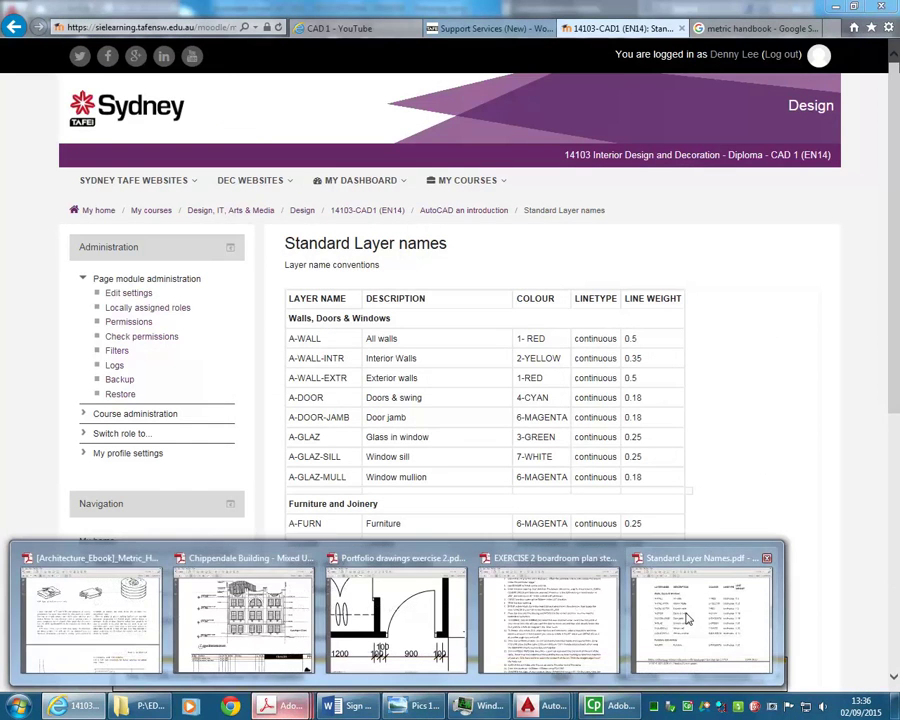
pyautogui.click(686, 618)
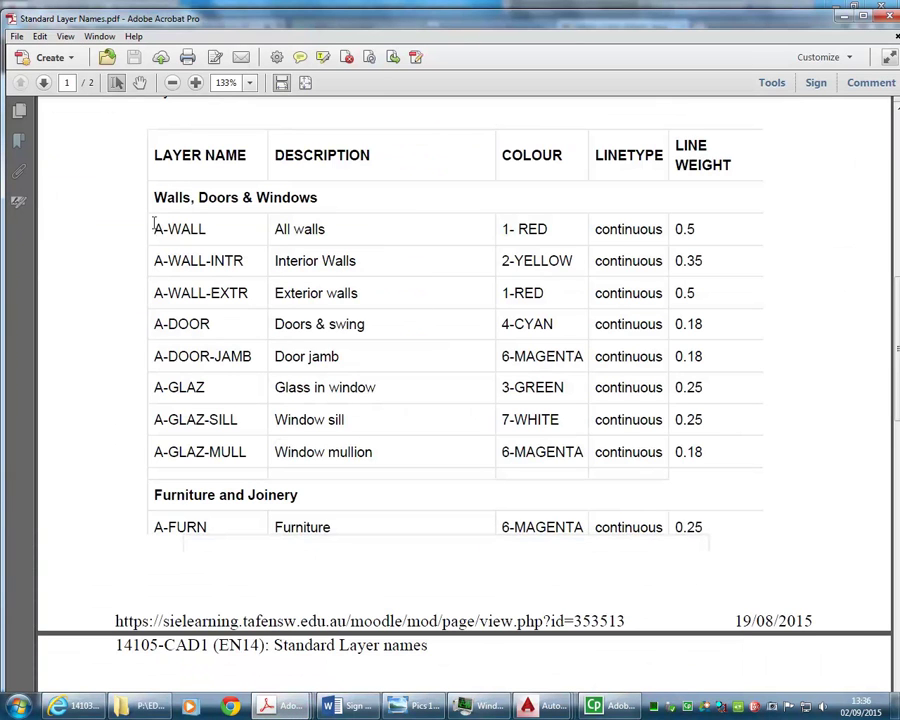
pyautogui.moveTo(156, 228); pyautogui.dragTo(211, 228)
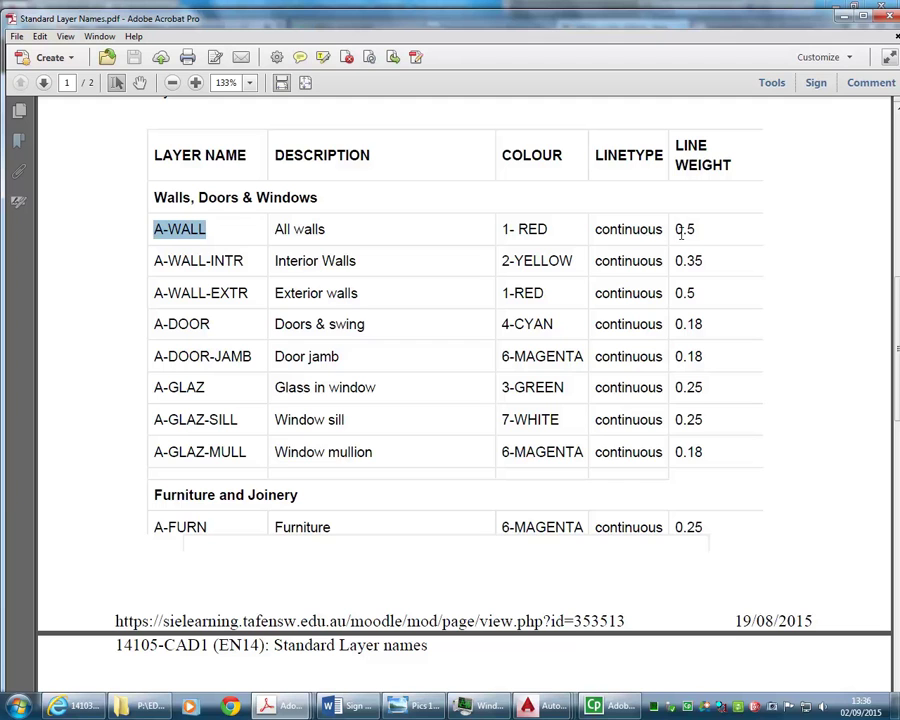
pyautogui.moveTo(151, 261); pyautogui.dragTo(267, 260)
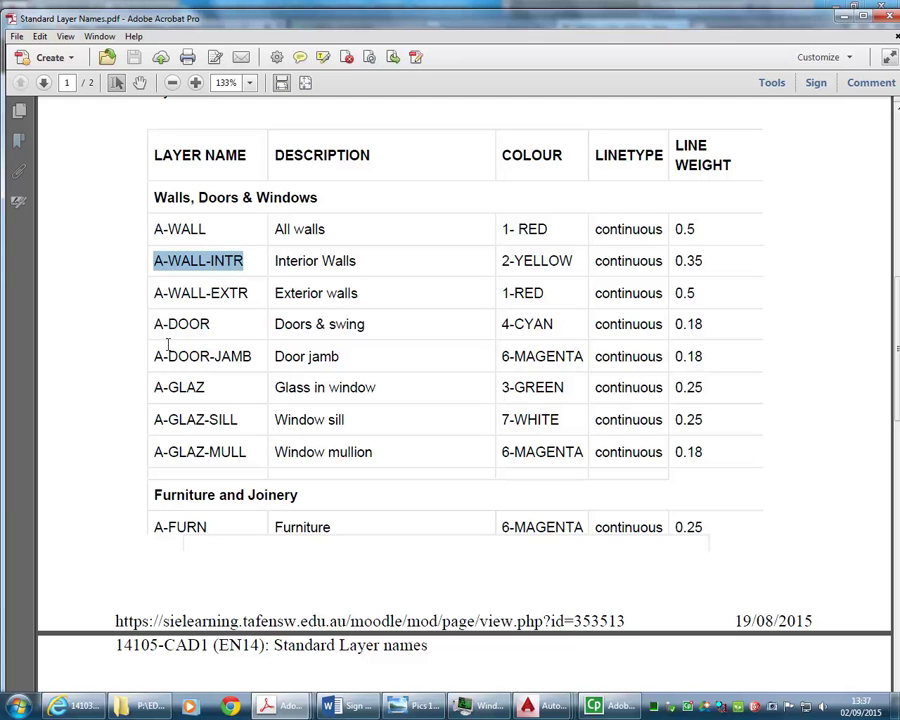
pyautogui.moveTo(153, 324); pyautogui.dragTo(255, 325)
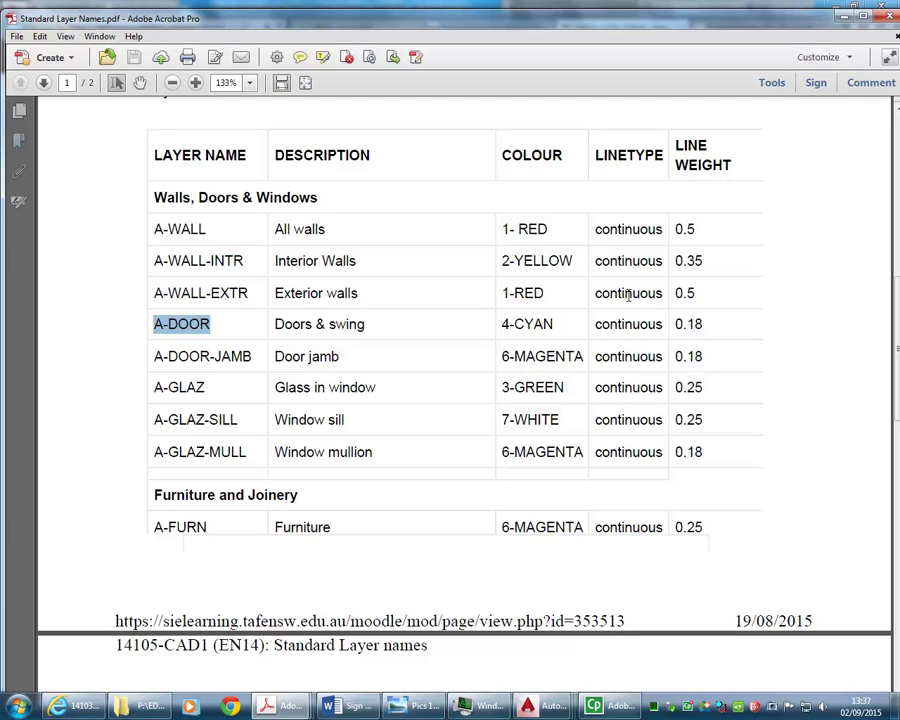
pyautogui.click(845, 18)
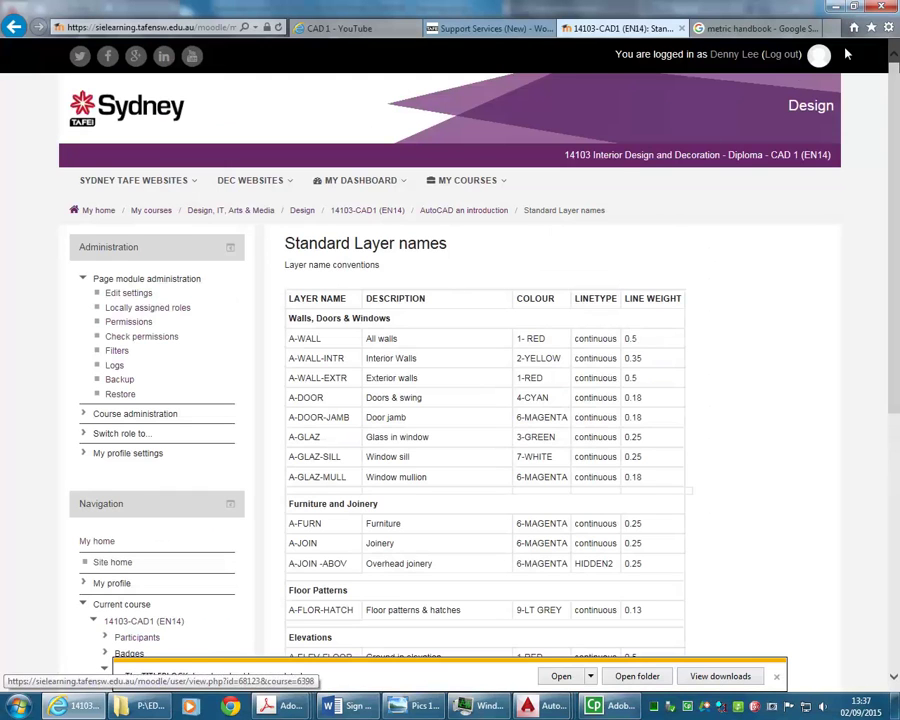
pyautogui.click(836, 8)
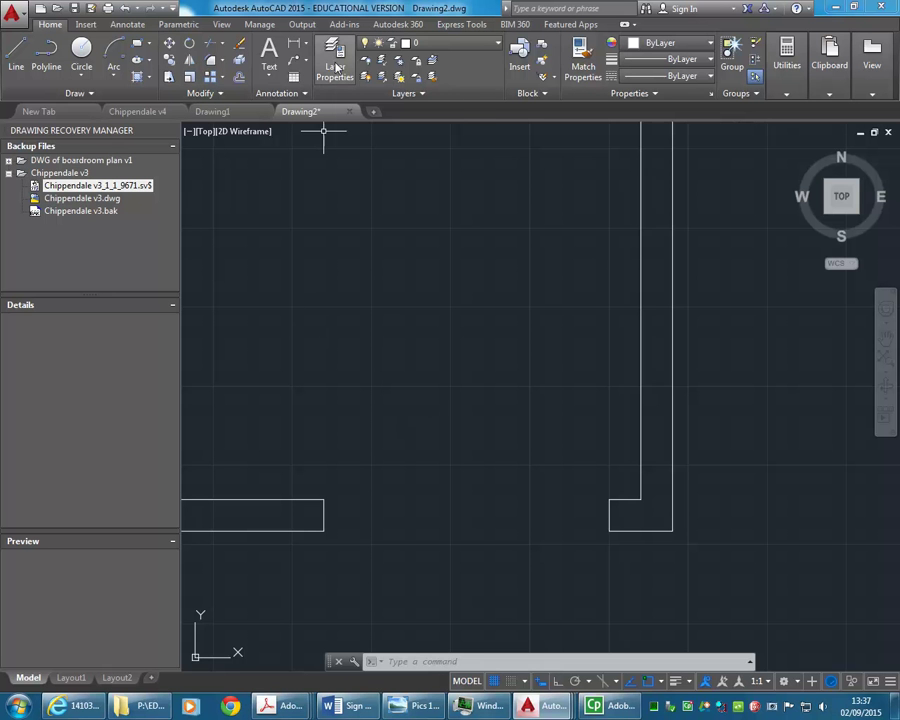
# - Create a new layer named A-WALL in the Layer Properties Manager
pyautogui.click(337, 67)
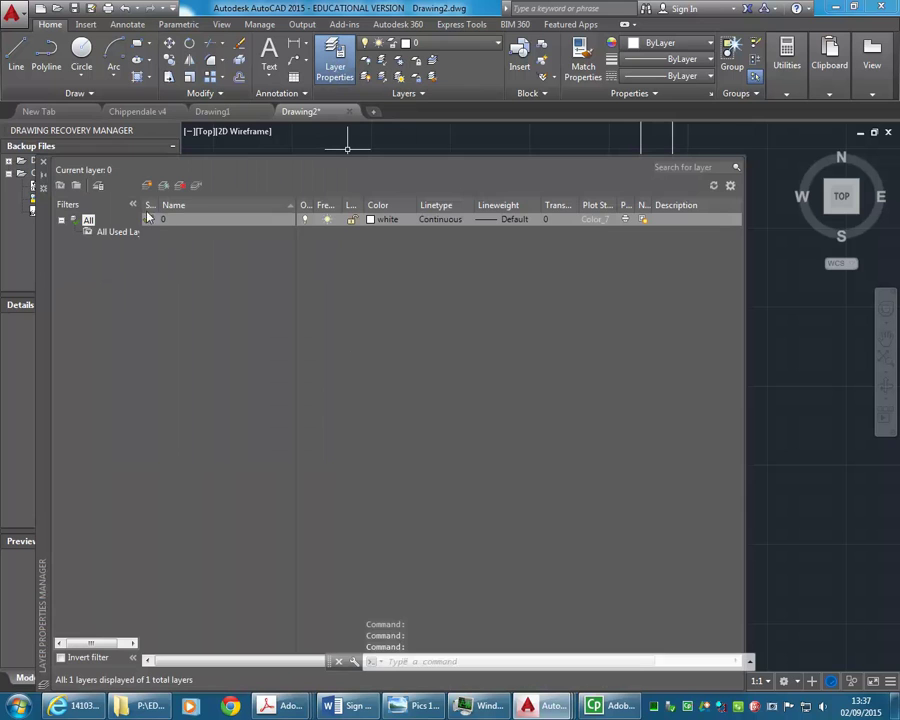
pyautogui.click(149, 186)
pyautogui.write('A-WALL')
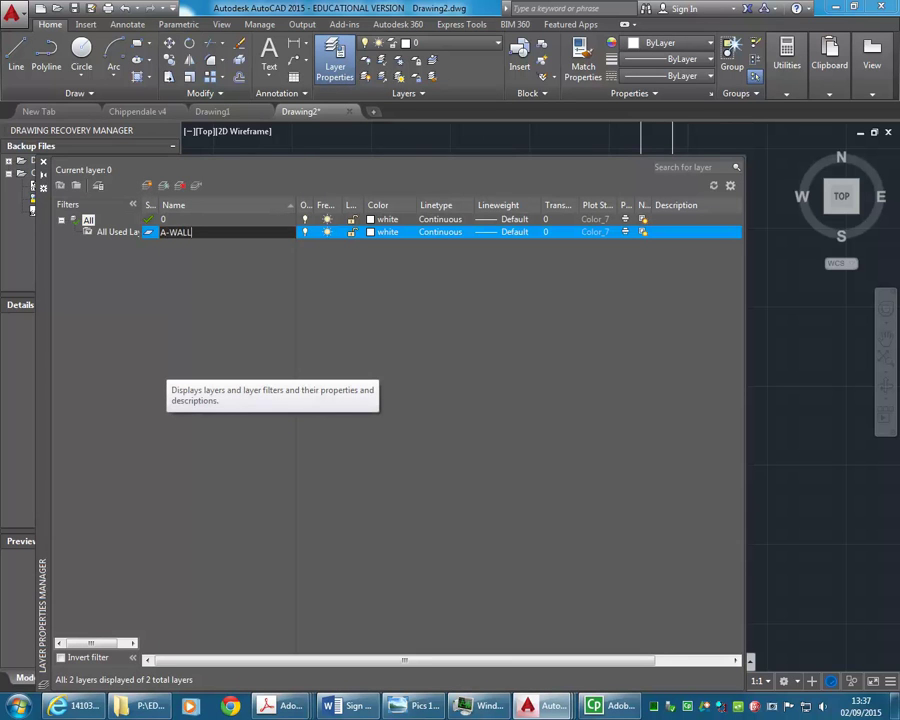
pyautogui.press('Return')
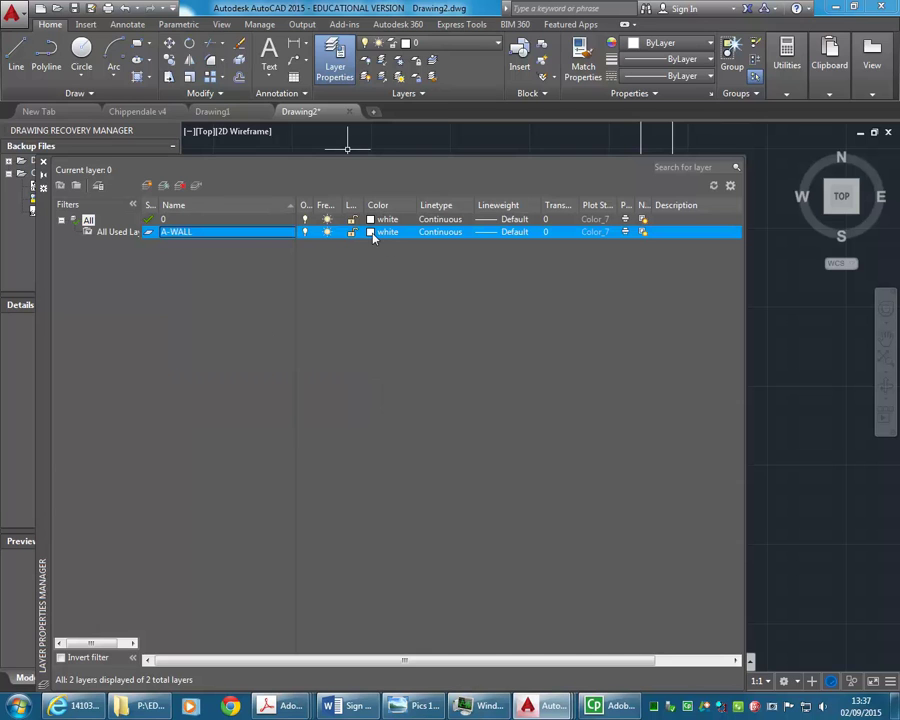
# - Set the A-WALL layer colour to red and its lineweight to 0.50 mm
pyautogui.click(372, 233)
pyautogui.click(203, 282)
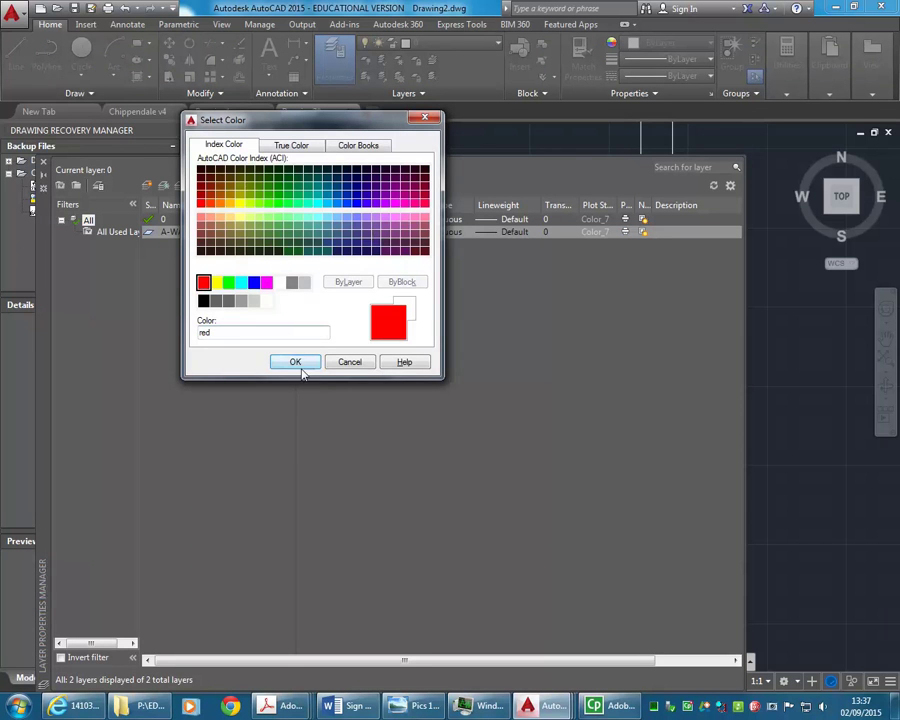
pyautogui.click(298, 364)
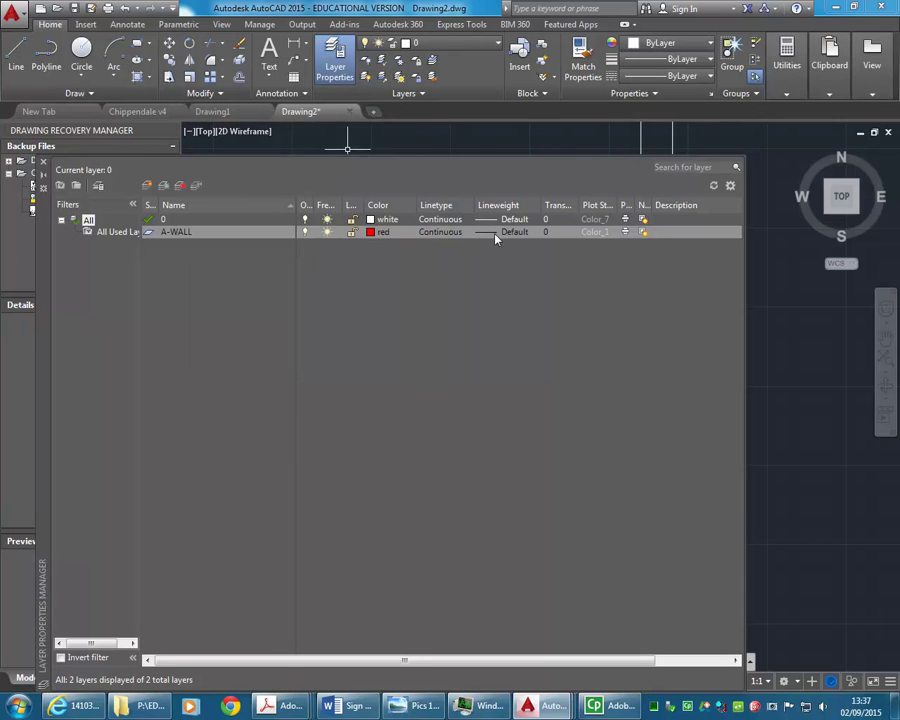
pyautogui.click(508, 232)
pyautogui.moveTo(215, 285); pyautogui.dragTo(212, 300)
pyautogui.click(76, 328)
pyautogui.click(76, 319)
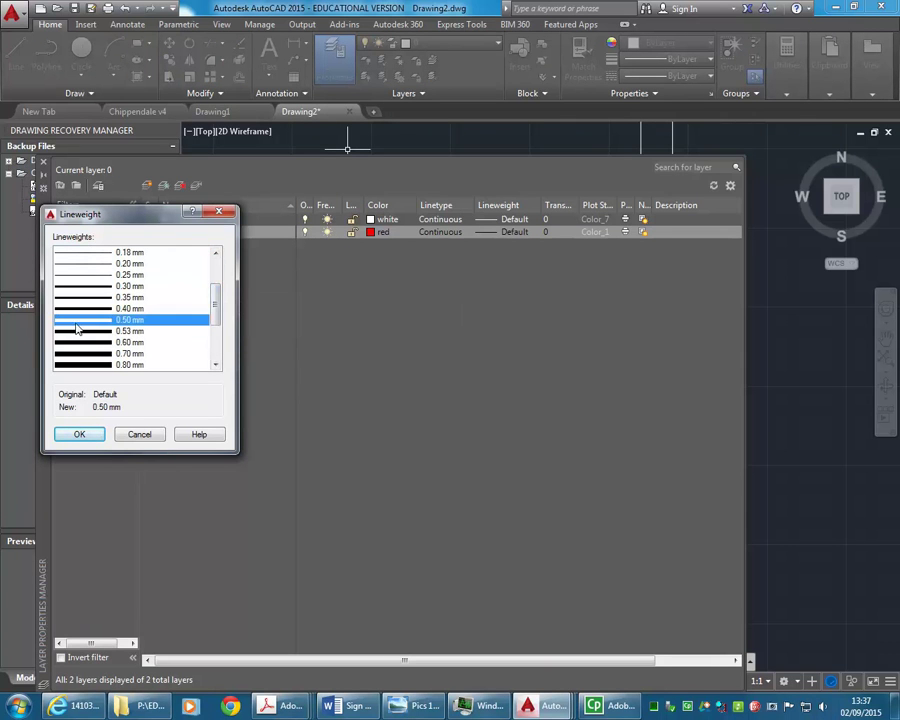
pyautogui.click(80, 434)
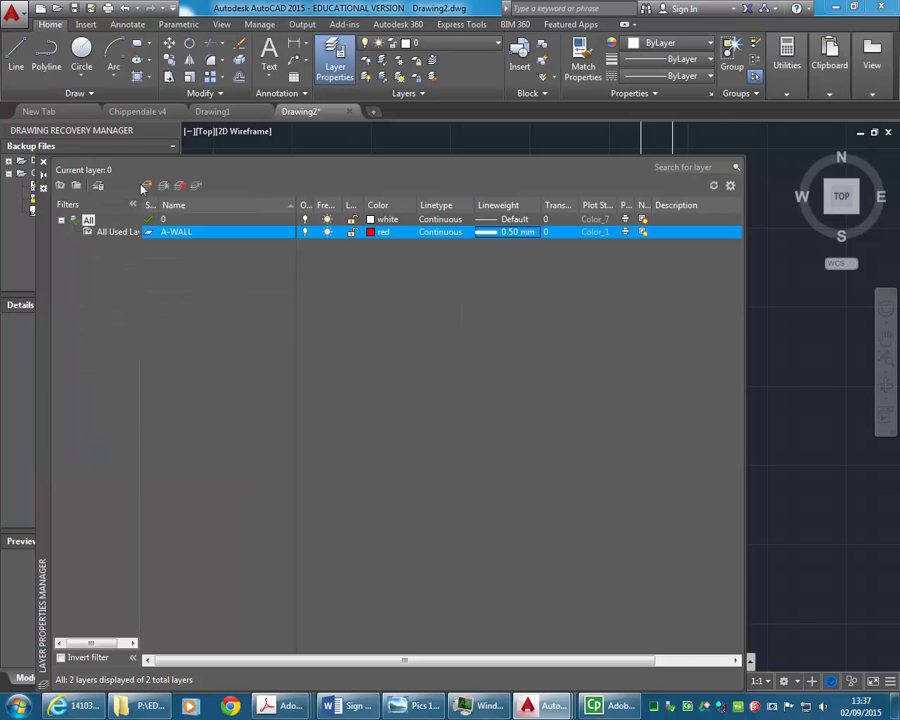
pyautogui.click(285, 705)
pyautogui.moveTo(701, 617)
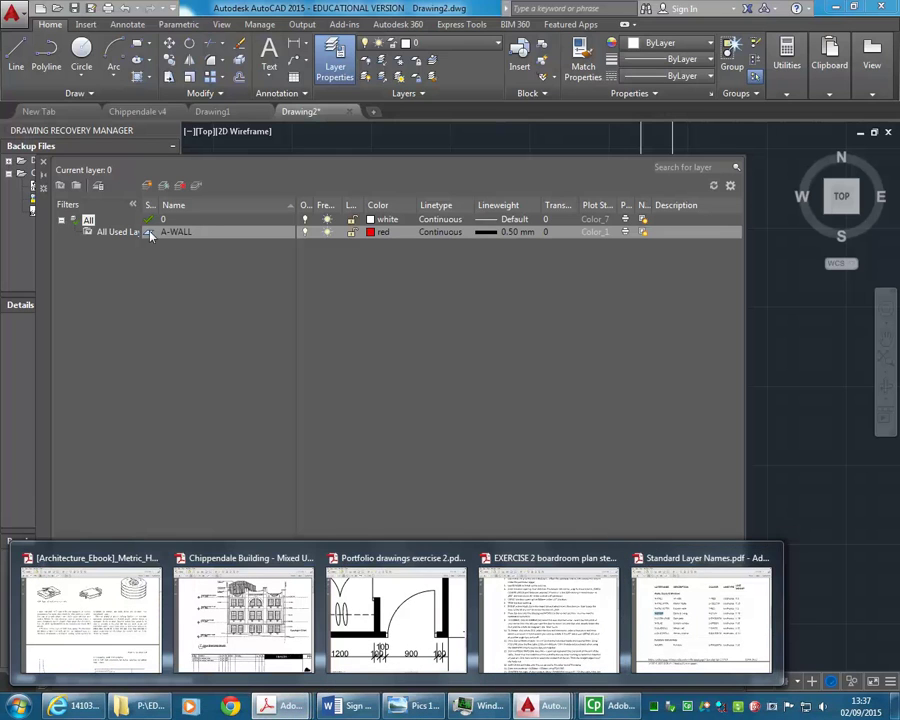
# - Create a new layer named A-DOOR and give it the colour cyan
pyautogui.click(147, 186)
pyautogui.click(147, 186)
pyautogui.write('A-DOOR')
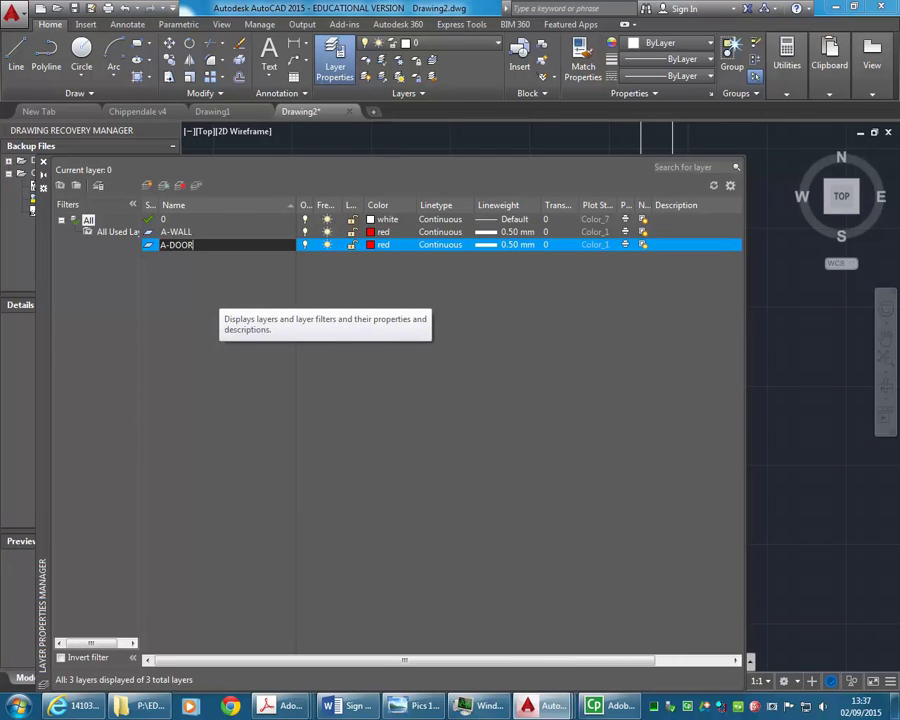
pyautogui.press('Return')
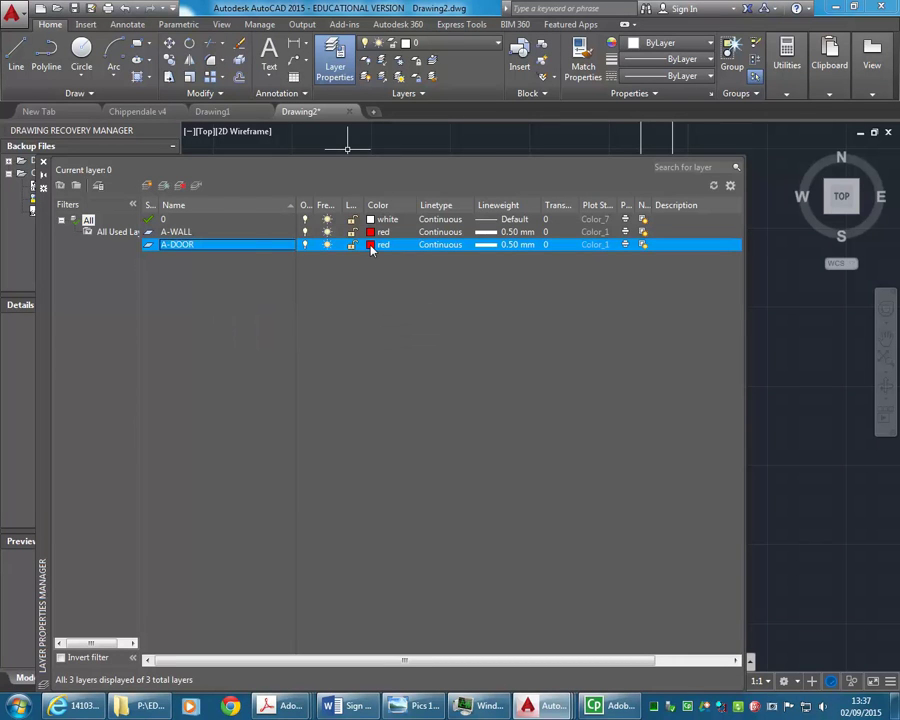
pyautogui.click(371, 246)
pyautogui.click(241, 283)
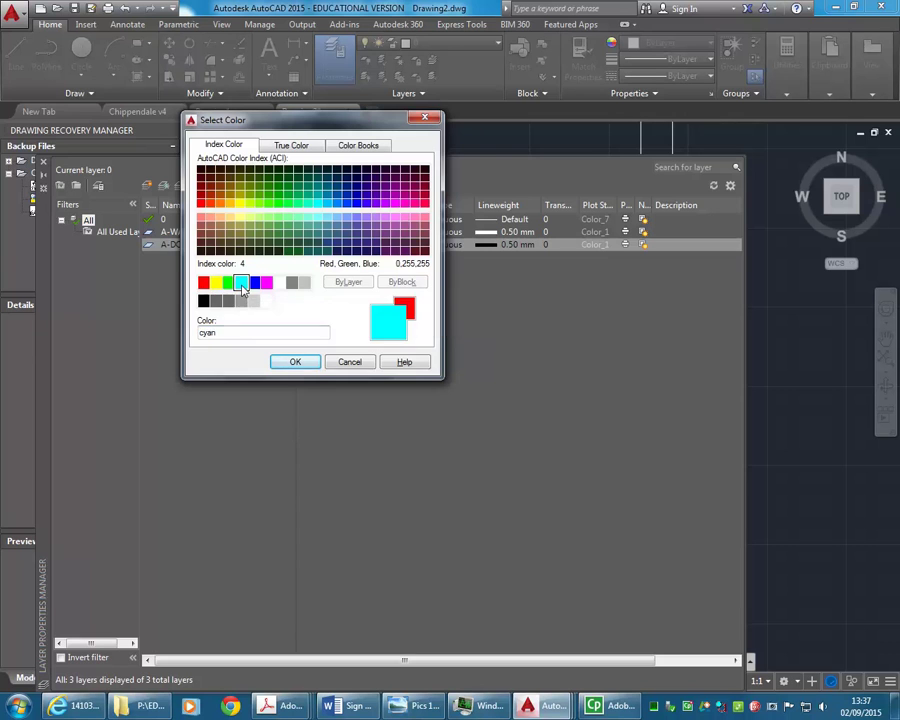
pyautogui.click(292, 362)
# - Give A-DOOR a 0.18 mm lineweight and make it the current layer
pyautogui.click(488, 246)
pyautogui.click(75, 297)
pyautogui.click(79, 434)
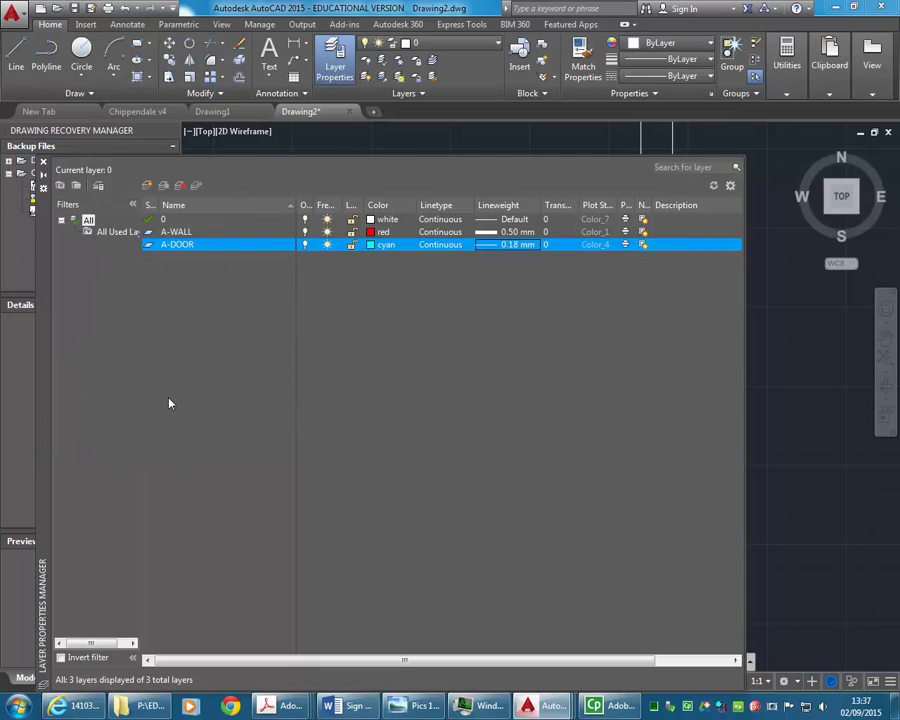
pyautogui.doubleClick(152, 249)
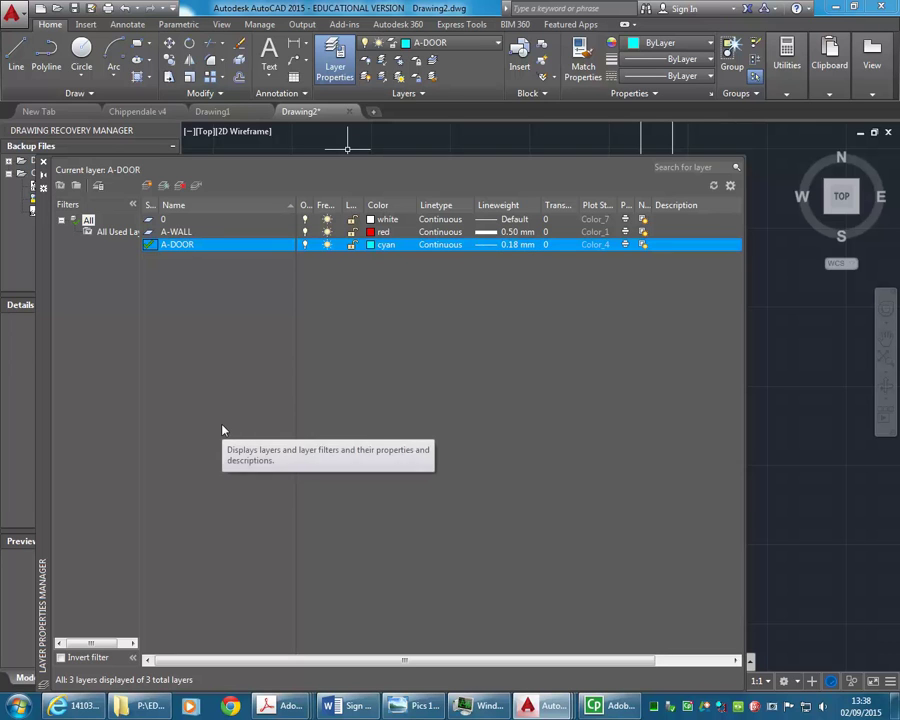
pyautogui.click(43, 160)
pyautogui.scroll(-2, 308, 311)
# - Window-select every room outline line and put them on the red A-WALL layer
pyautogui.scroll(-2, 482, 424)
pyautogui.moveTo(442, 372); pyautogui.dragTo(466, 428, button='middle')
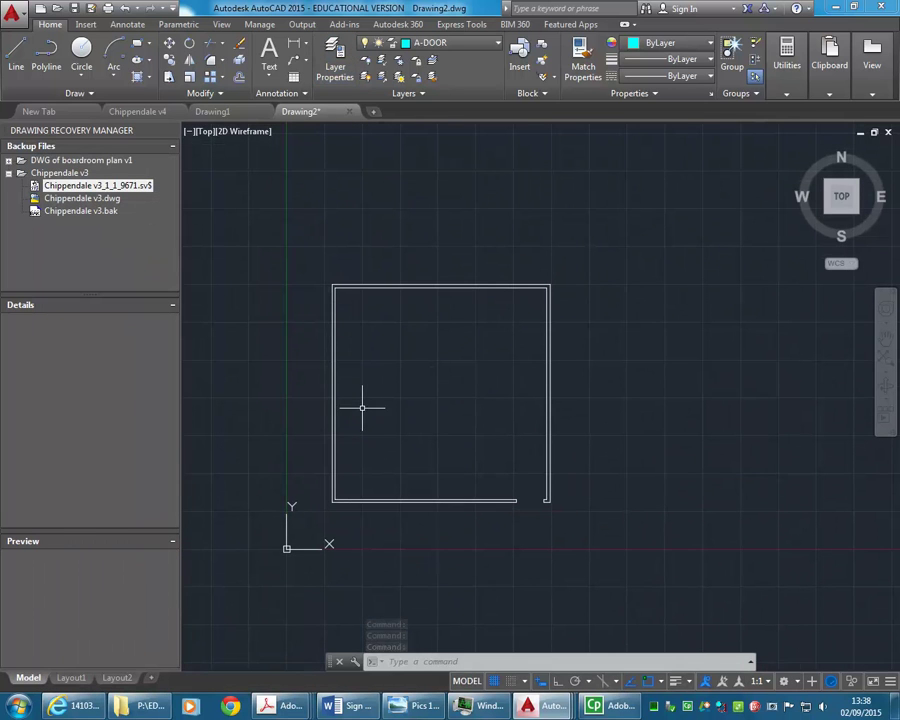
pyautogui.click(301, 253)
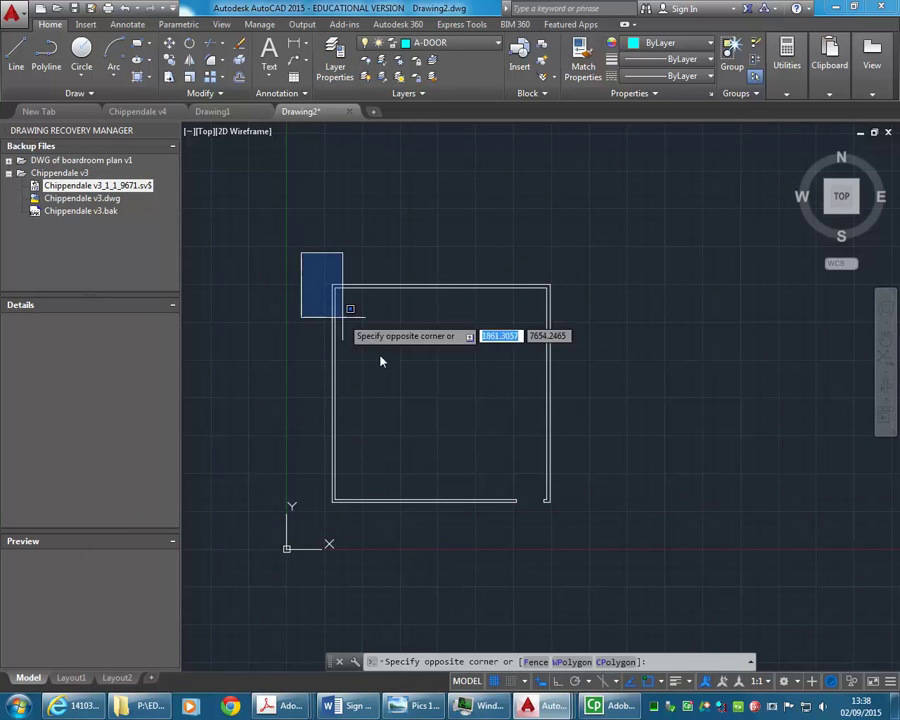
pyautogui.click(619, 563)
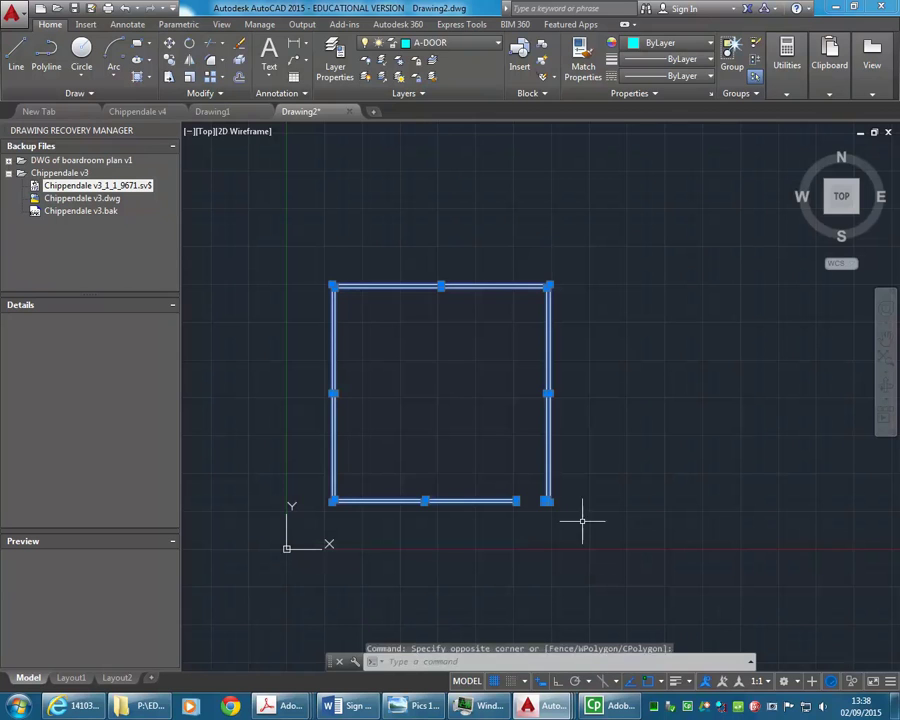
pyautogui.click(440, 44)
pyautogui.click(444, 92)
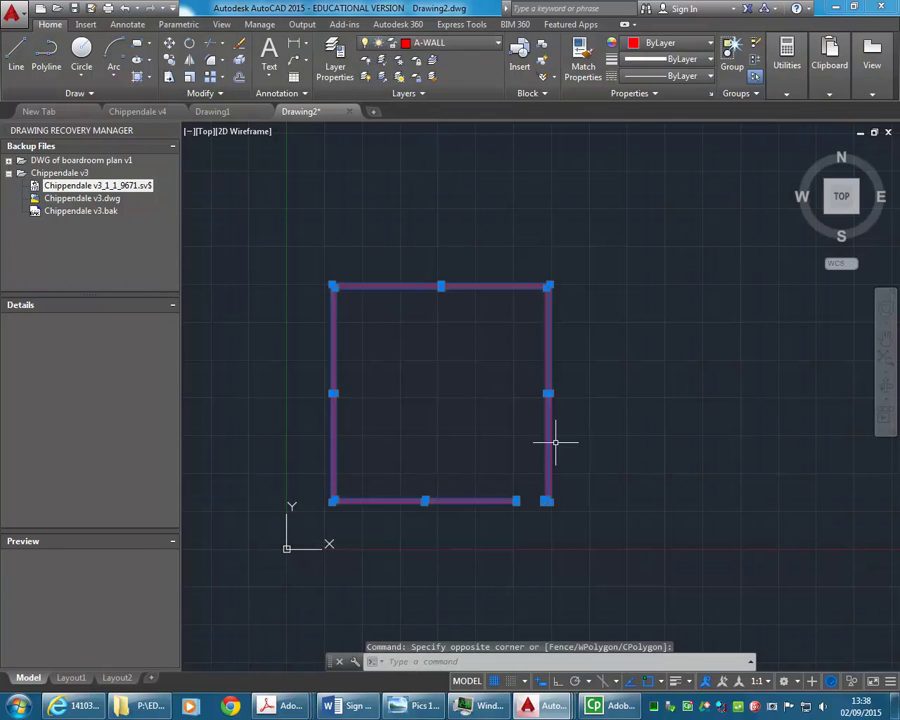
pyautogui.press('Escape')
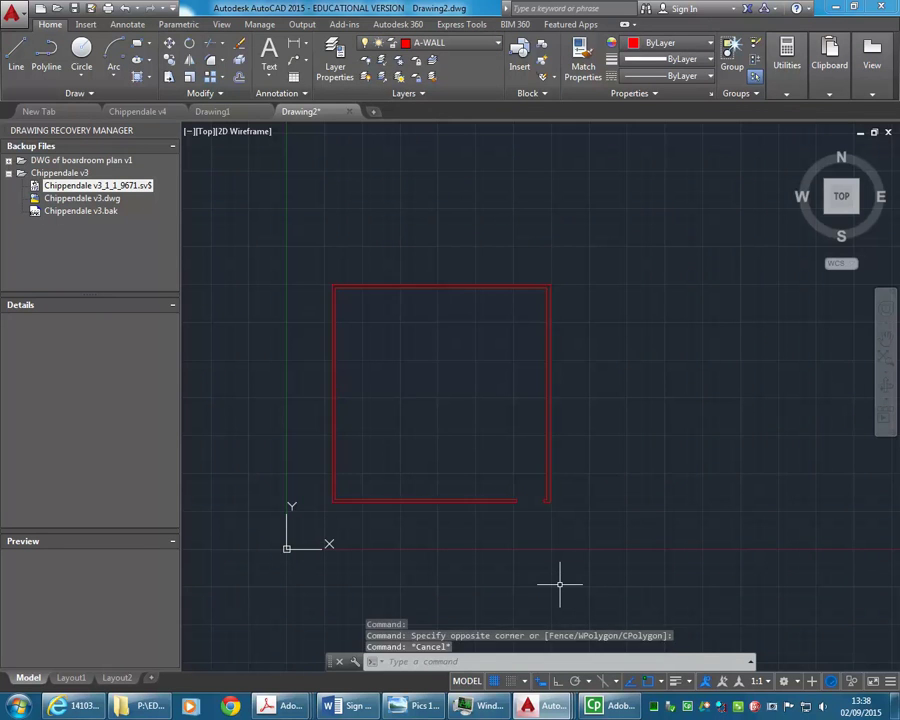
pyautogui.press('Escape')
pyautogui.scroll(5, 530, 516)
pyautogui.scroll(3, 498, 436)
pyautogui.scroll(2, 492, 438)
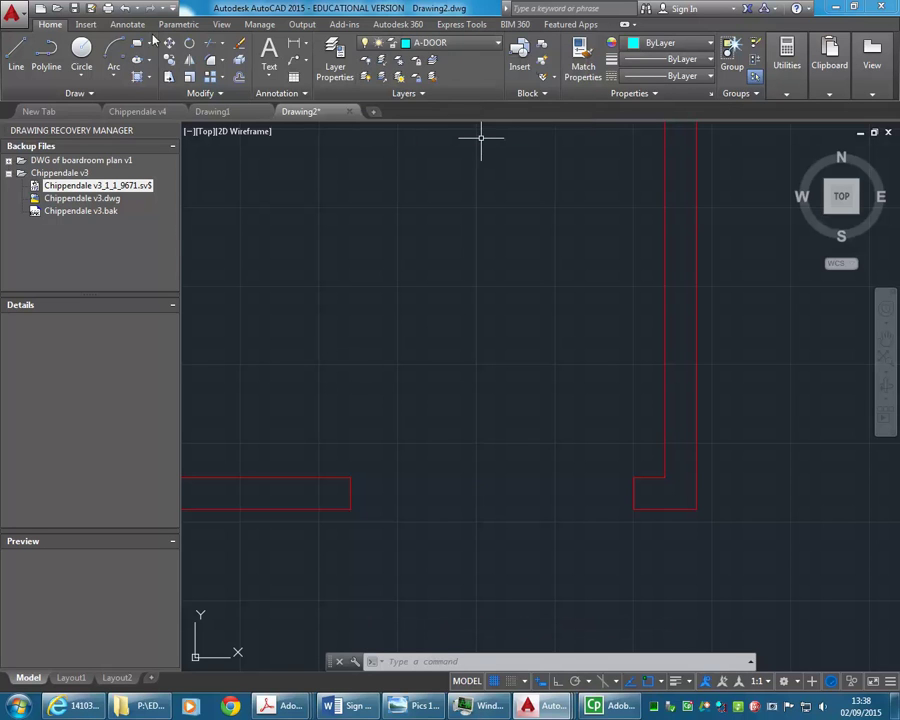
# - Start the Insert Block command and browse for a drawing file
pyautogui.click(85, 25)
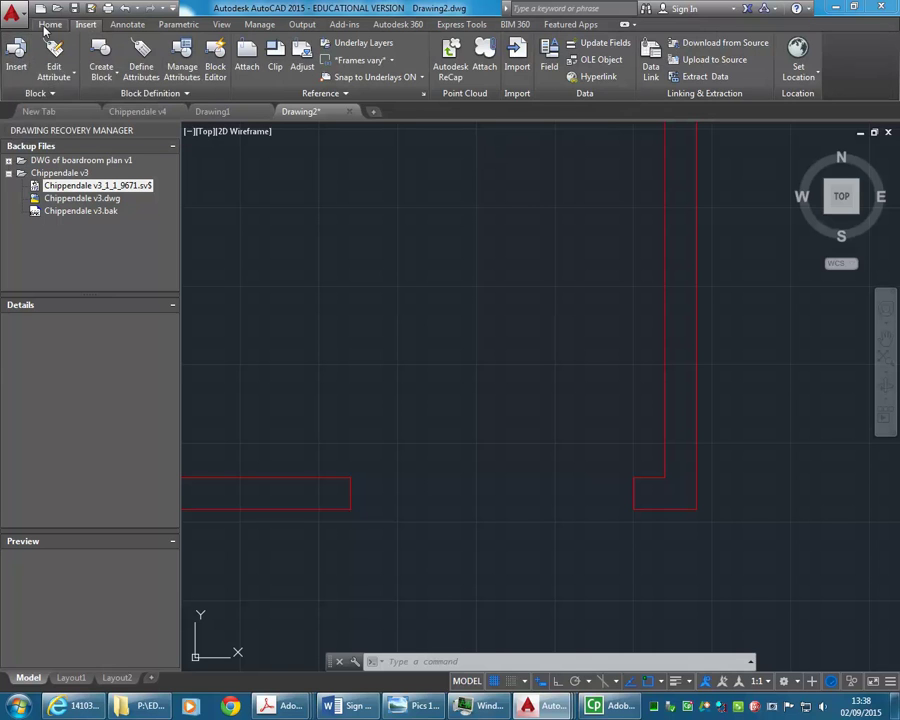
pyautogui.click(38, 22)
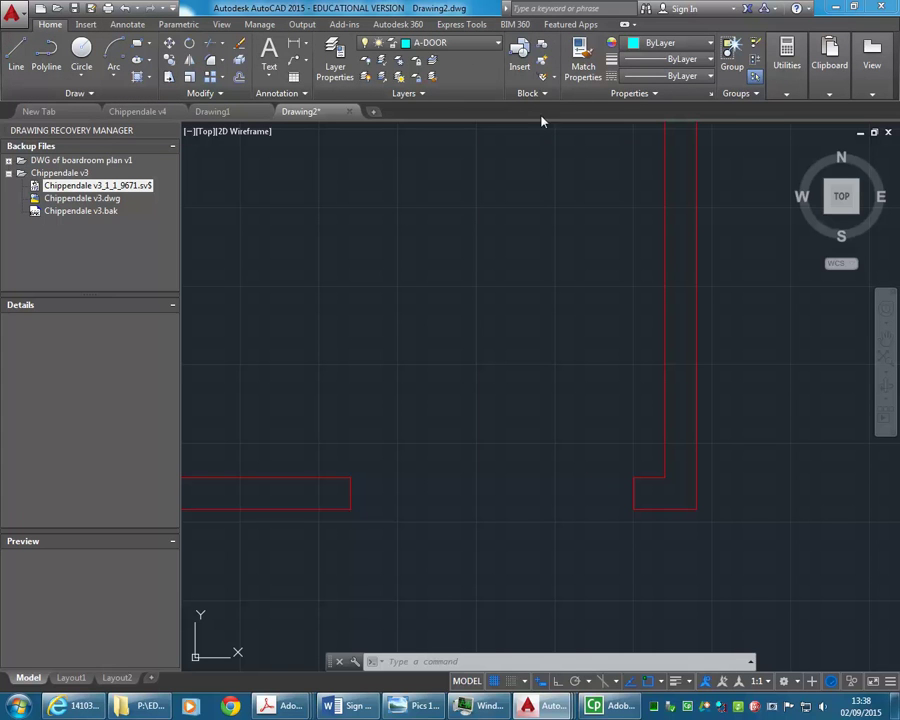
pyautogui.click(518, 60)
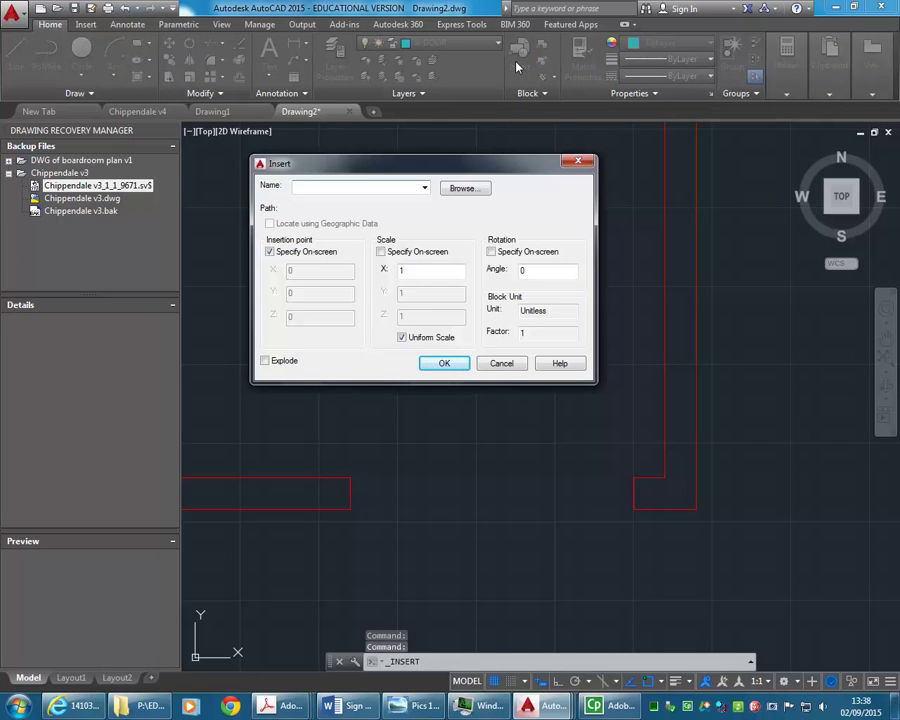
pyautogui.click(463, 190)
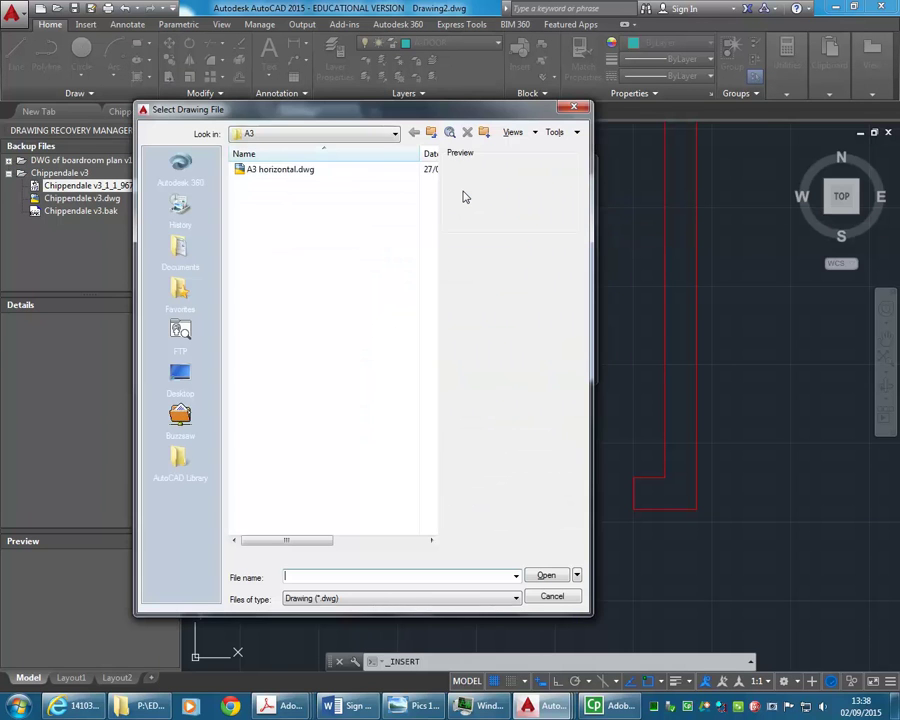
# - Choose door_90_900.dwg from EDU_DC_InteriorDesign > AutoCAD Library > AutoCAD 2d
pyautogui.click(345, 135)
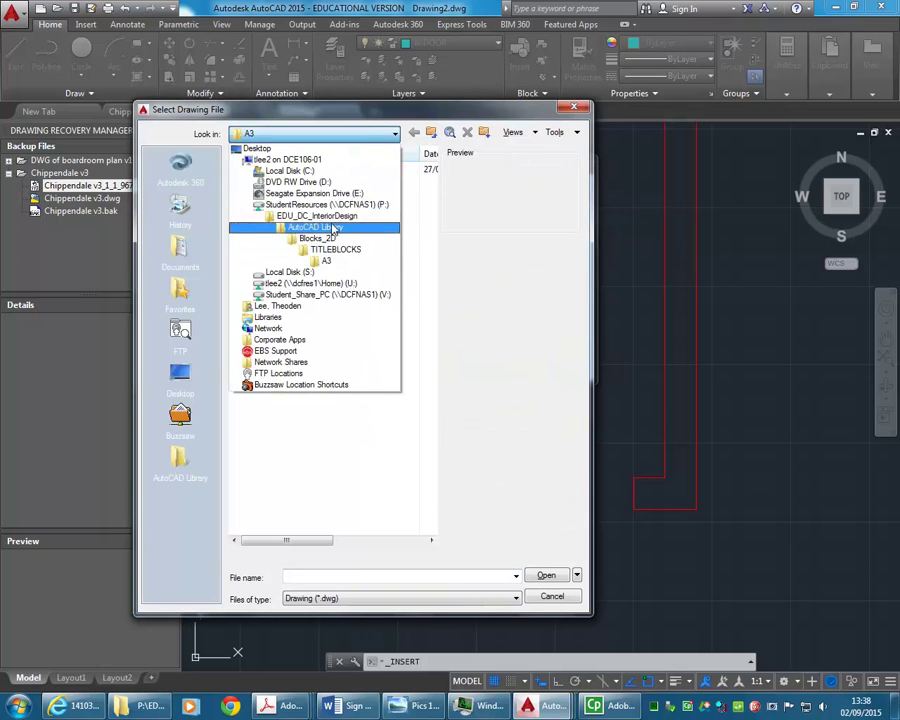
pyautogui.click(322, 205)
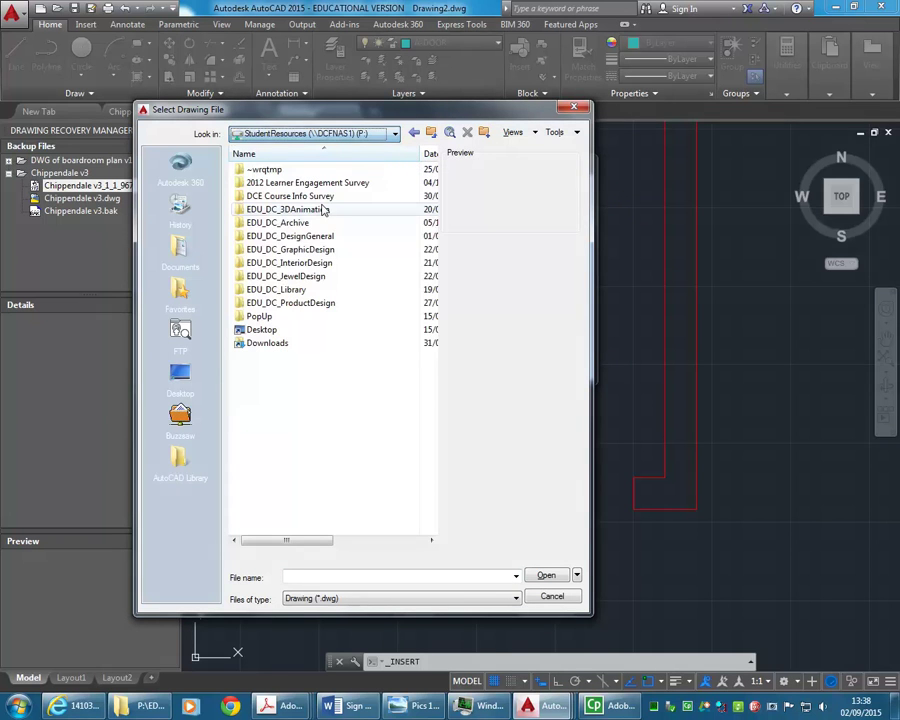
pyautogui.doubleClick(297, 263)
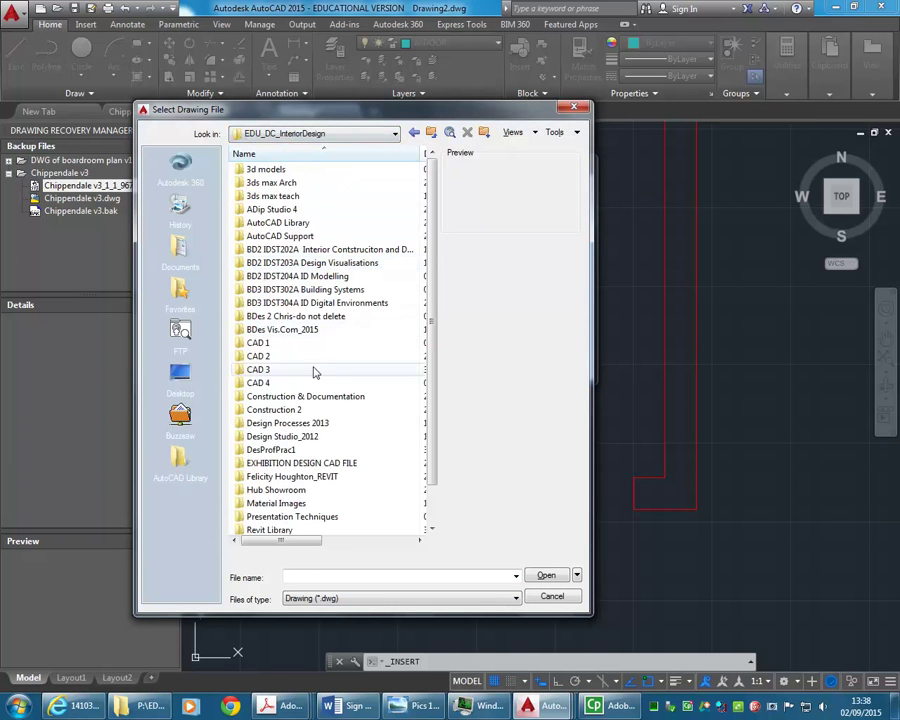
pyautogui.doubleClick(272, 222)
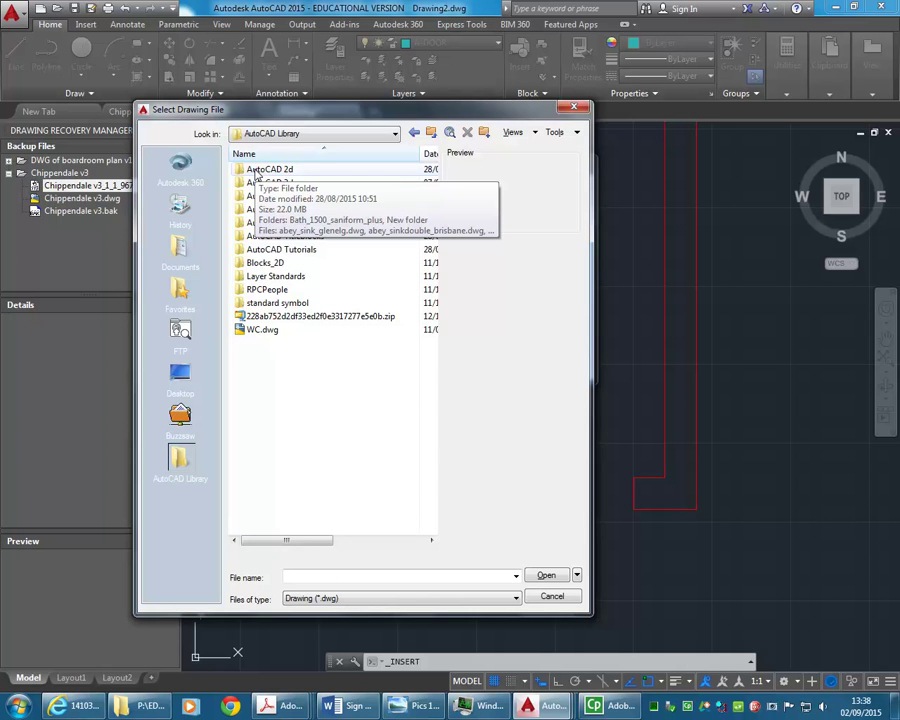
pyautogui.doubleClick(255, 172)
pyautogui.moveTo(433, 178)
pyautogui.mouseDown()
pyautogui.moveTo(446, 499)
pyautogui.moveTo(446, 465)
pyautogui.mouseUp()
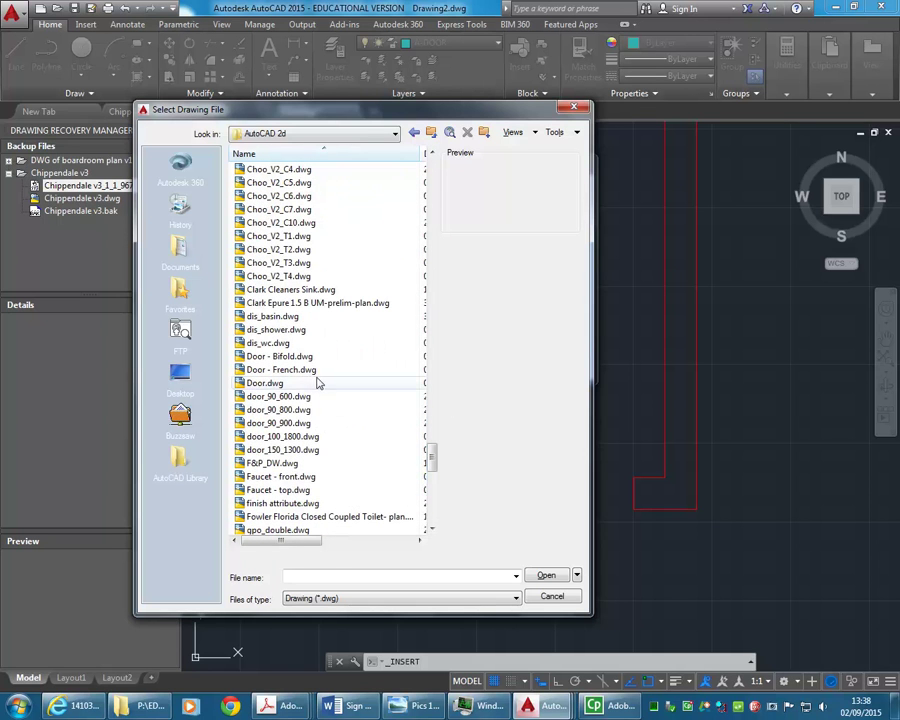
pyautogui.click(300, 423)
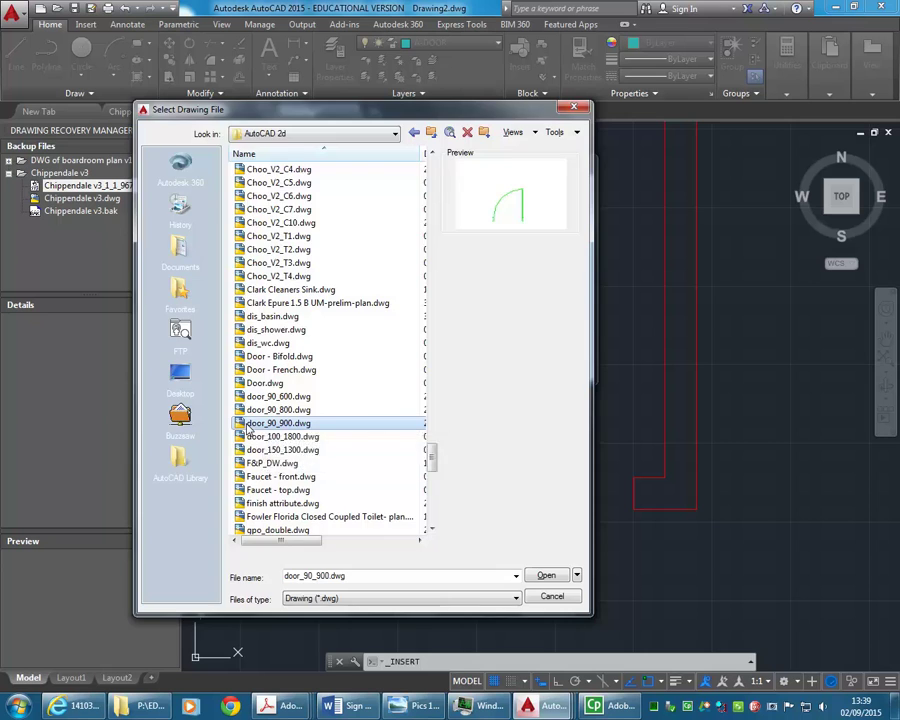
pyautogui.doubleClick(248, 425)
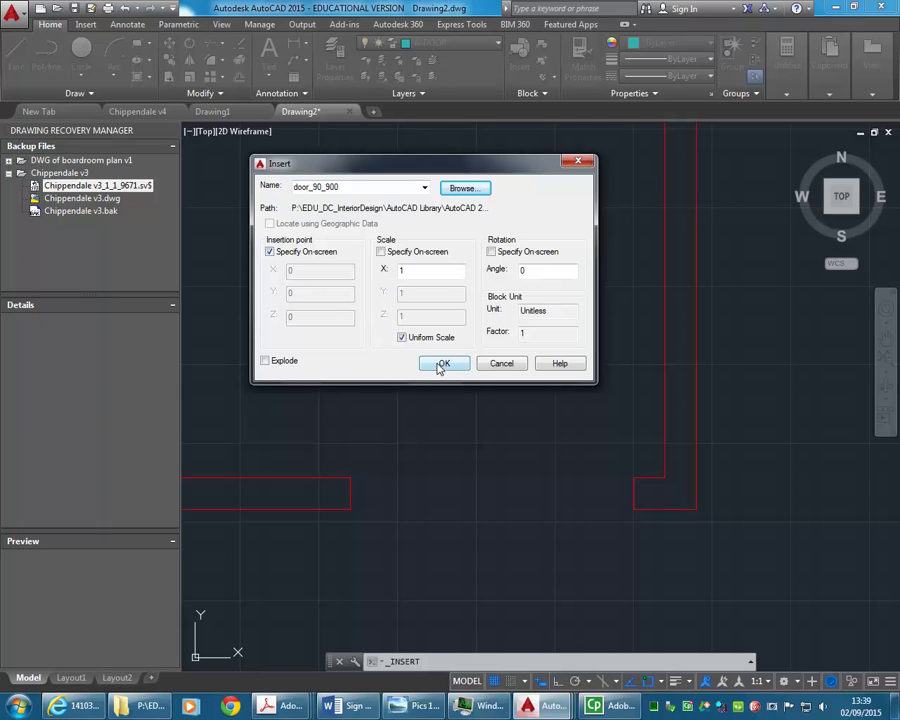
# - Place the door_90_900 block in the wall opening at the lower-right corner
pyautogui.click(440, 366)
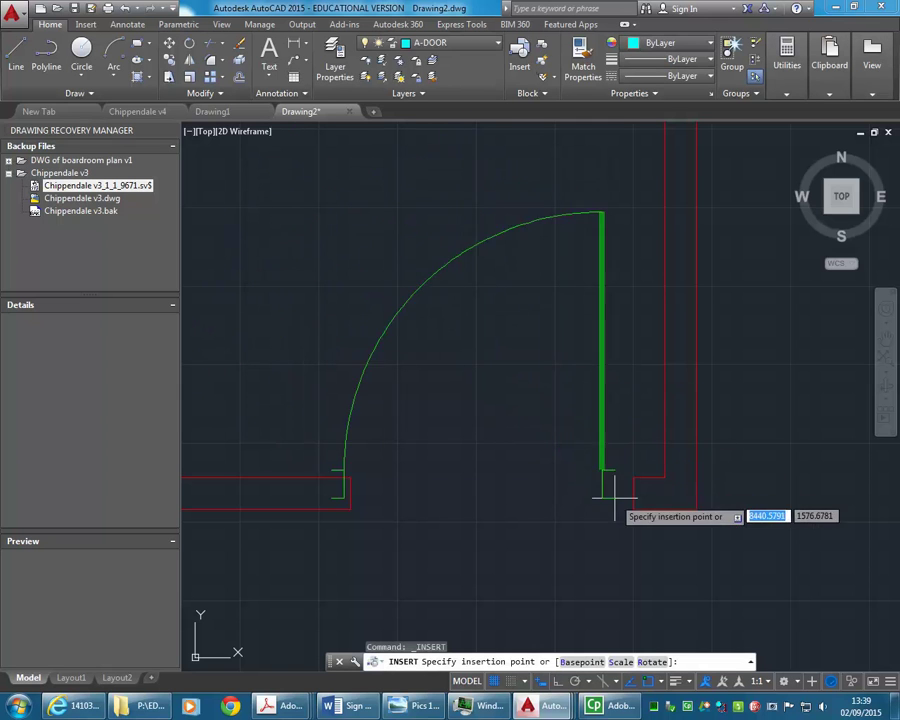
pyautogui.click(632, 506)
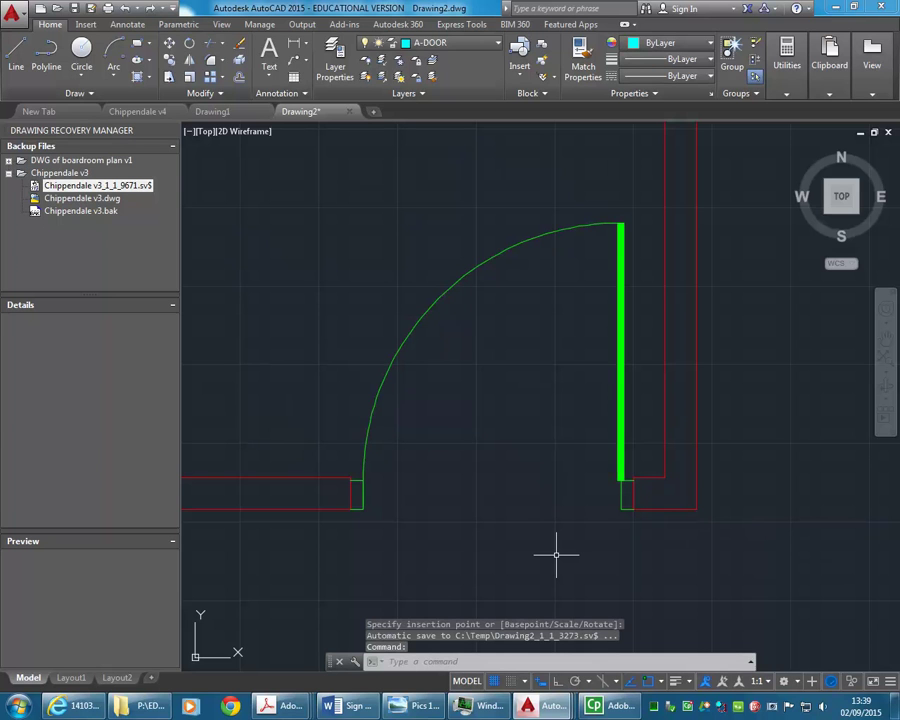
pyautogui.scroll(-2, 319, 295)
pyautogui.moveTo(319, 295); pyautogui.dragTo(400, 344, button='middle')
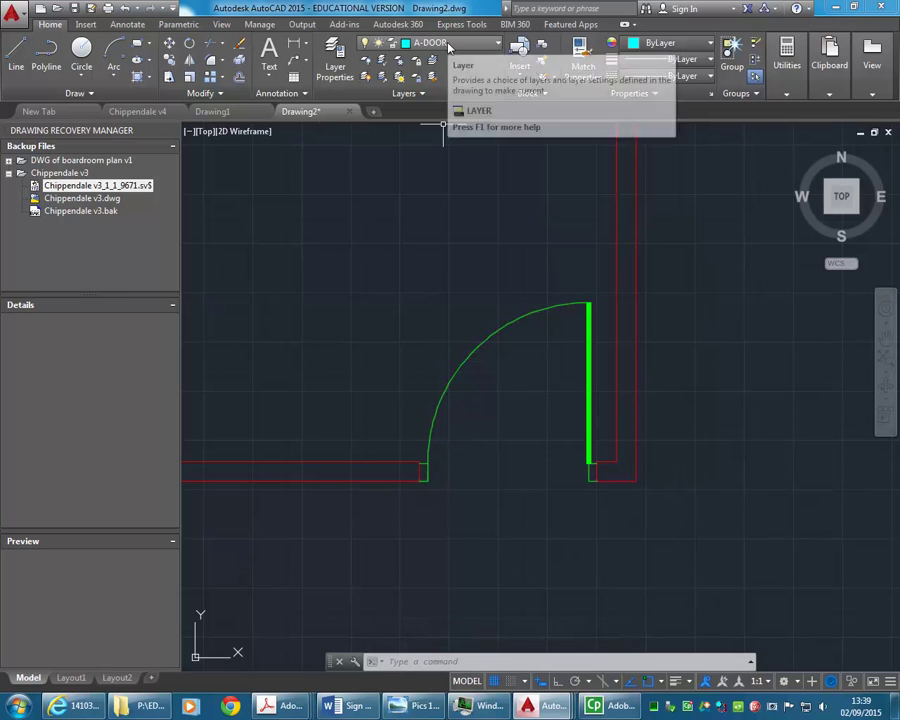
# - Toggle the A-DOOR and DOOR layers off and on to see which holds the door
pyautogui.click(448, 47)
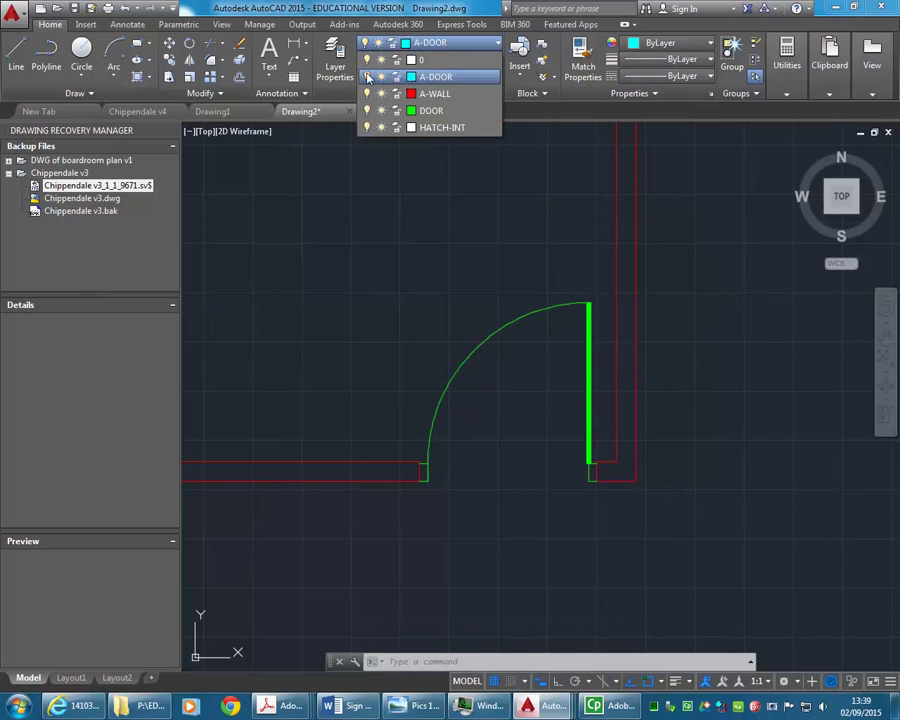
pyautogui.click(367, 77)
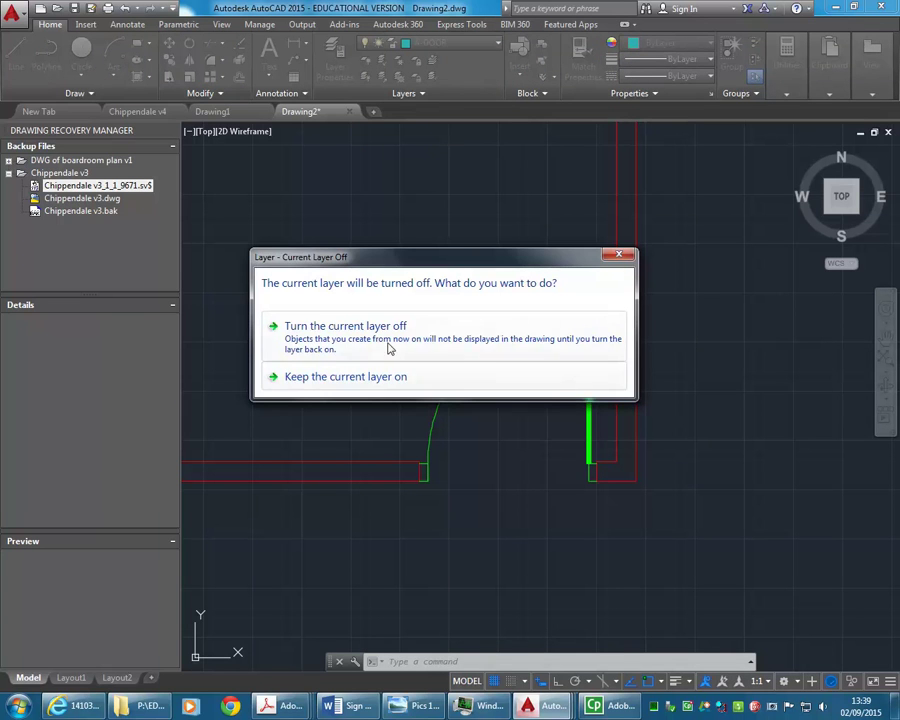
pyautogui.click(345, 330)
pyautogui.click(425, 47)
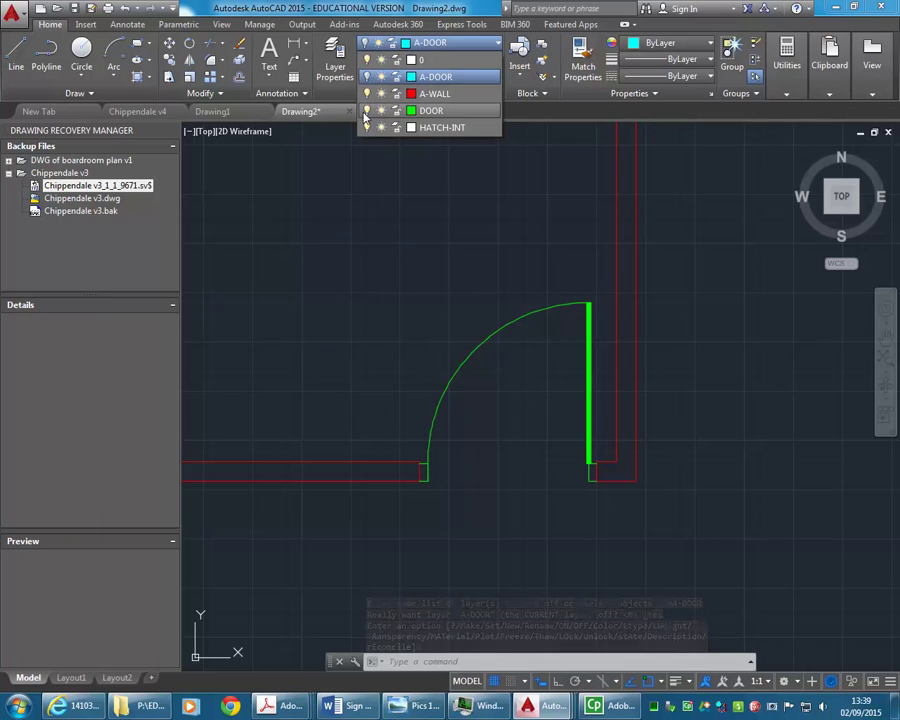
pyautogui.click(366, 113)
pyautogui.click(366, 113)
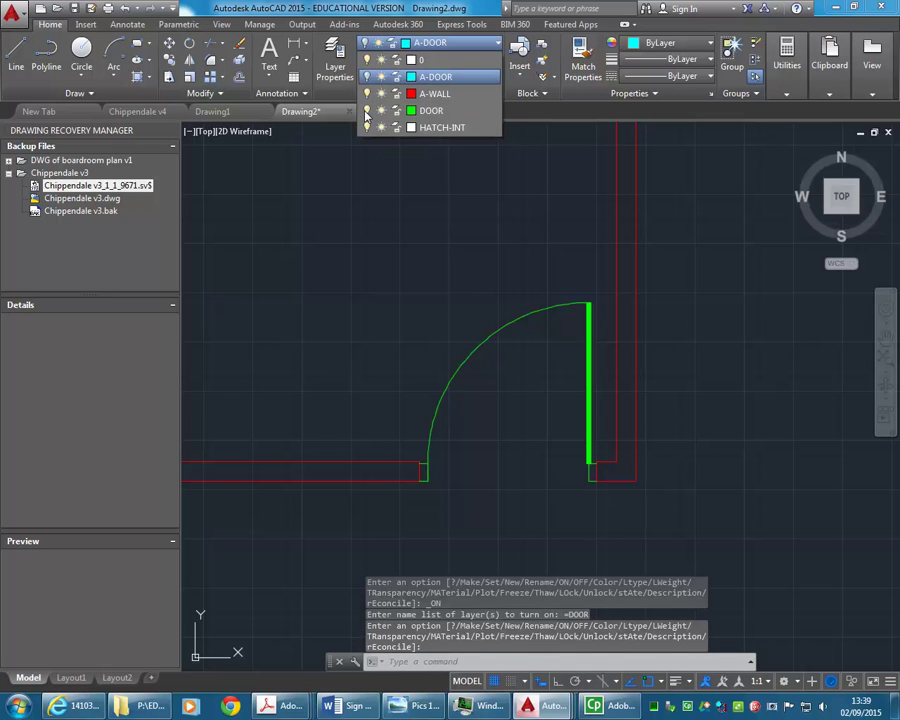
pyautogui.click(366, 77)
pyautogui.click(366, 77)
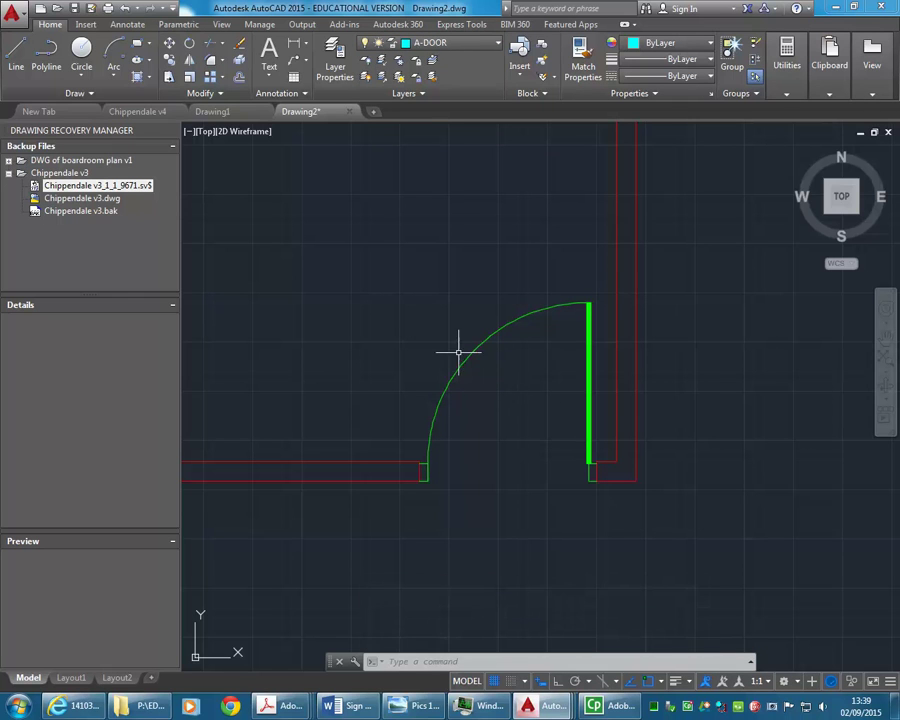
# - Hide and reshow the DOOR layer, then view the whole room with the door
pyautogui.click(465, 42)
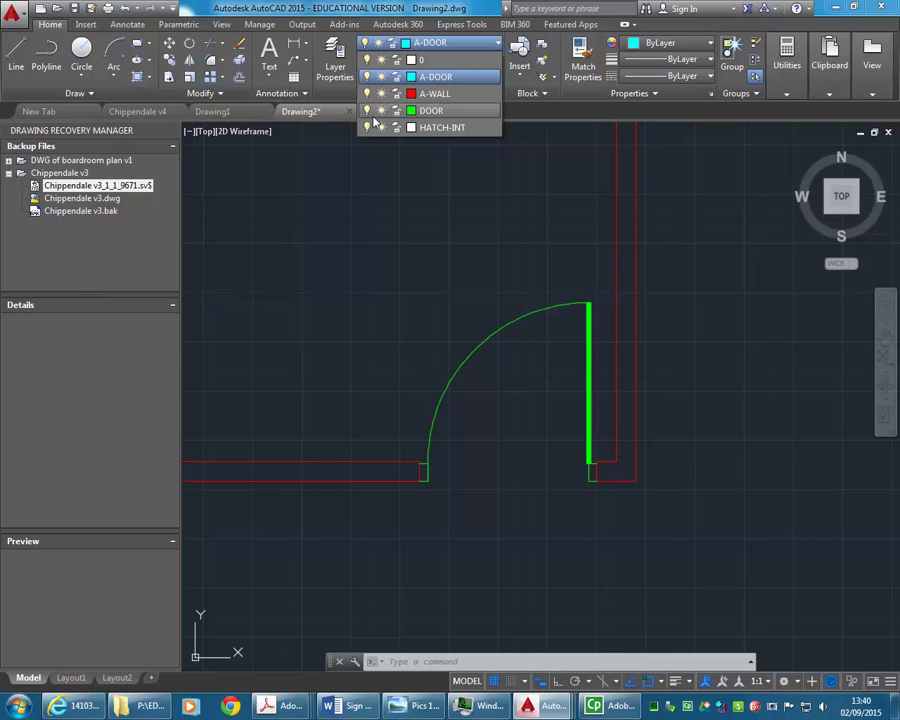
pyautogui.click(367, 111)
pyautogui.click(367, 111)
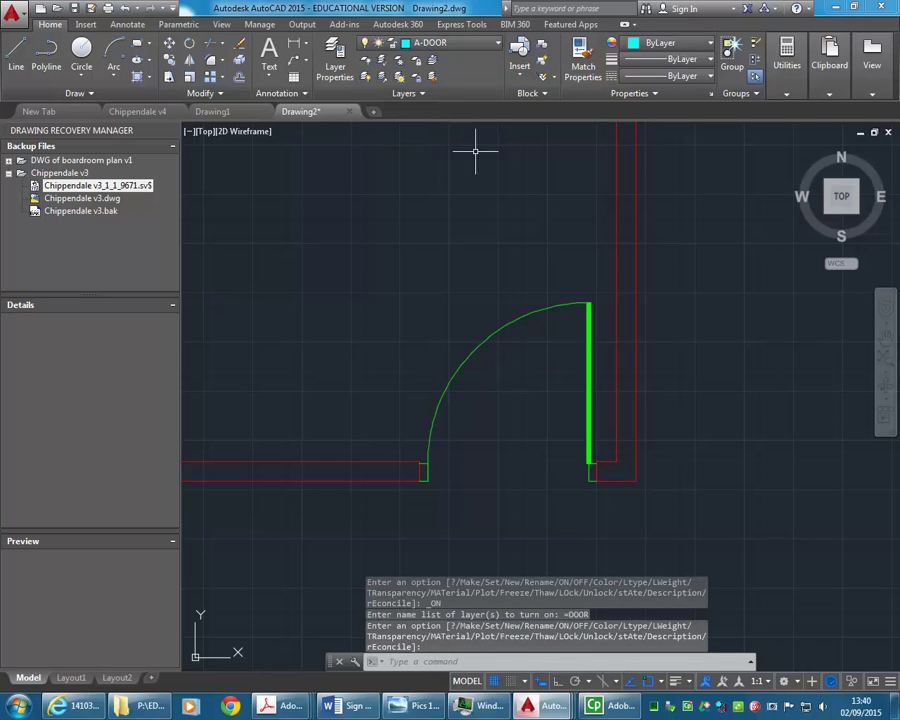
pyautogui.scroll(-3, 424, 371)
pyautogui.moveTo(424, 371); pyautogui.dragTo(506, 366, button='middle')
pyautogui.scroll(-3, 506, 366)
pyautogui.scroll(2, 528, 430)
pyautogui.scroll(-1, 417, 378)
pyautogui.scroll(1, 444, 438)
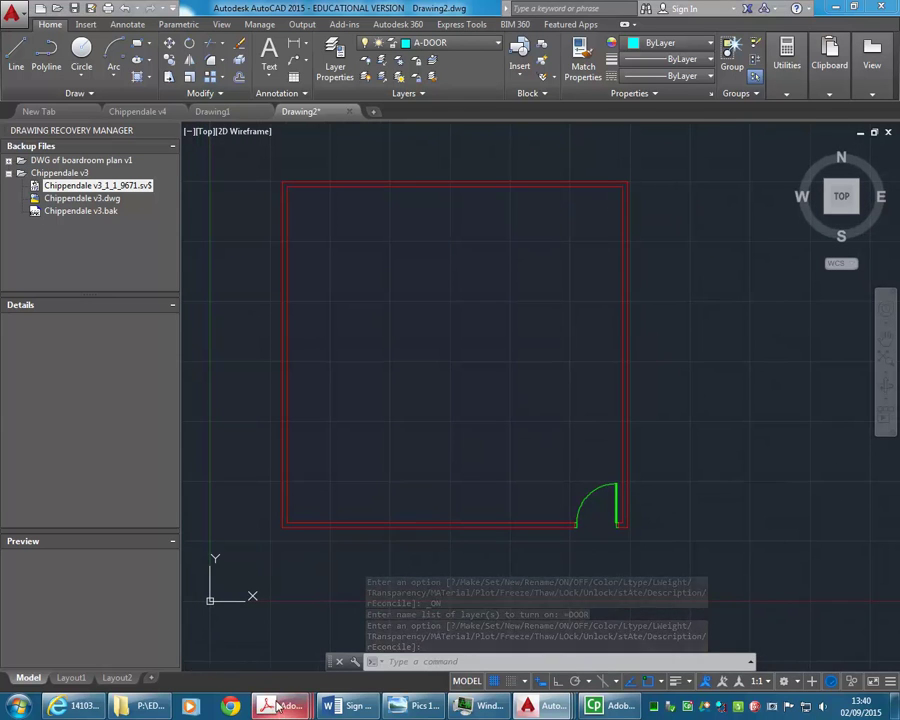
# - Switch to the Portfolio drawings exercise 2 plan and zoom in on the door and cloak cupboard
pyautogui.click(396, 612)
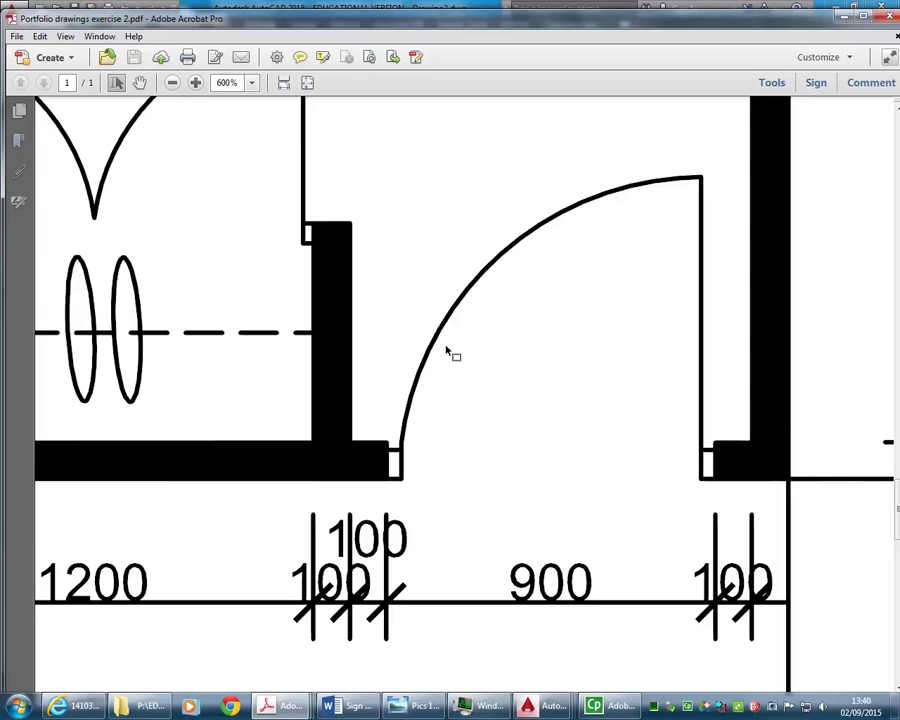
pyautogui.keyDown('ctrl'); pyautogui.scroll(-4, 450, 354); pyautogui.keyUp('ctrl')
pyautogui.keyDown('ctrl'); pyautogui.scroll(-1, 448, 354); pyautogui.keyUp('ctrl')
pyautogui.keyDown('ctrl'); pyautogui.scroll(-2, 440, 362); pyautogui.keyUp('ctrl')
pyautogui.keyDown('ctrl'); pyautogui.scroll(2, 444, 360); pyautogui.keyUp('ctrl')
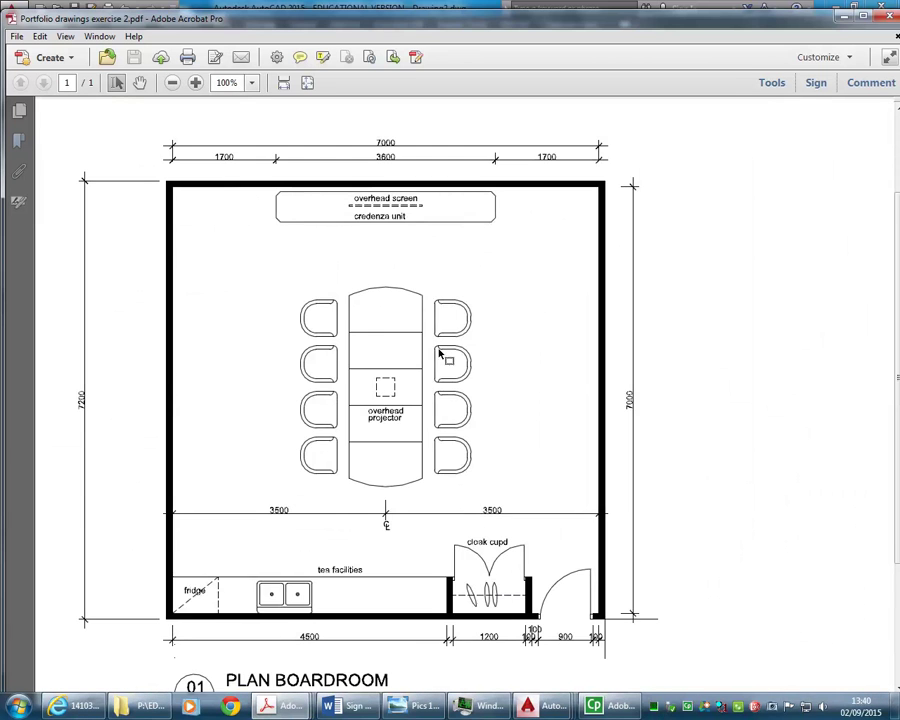
pyautogui.keyDown('ctrl'); pyautogui.scroll(-1, 437, 450); pyautogui.keyUp('ctrl')
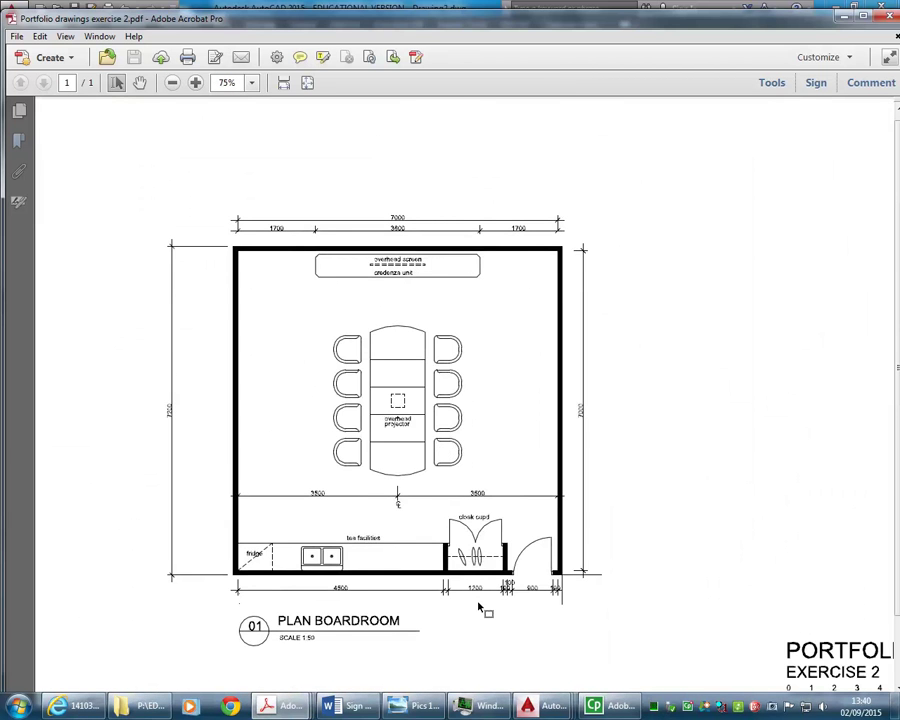
pyautogui.keyDown('ctrl'); pyautogui.scroll(1, 481, 607); pyautogui.keyUp('ctrl')
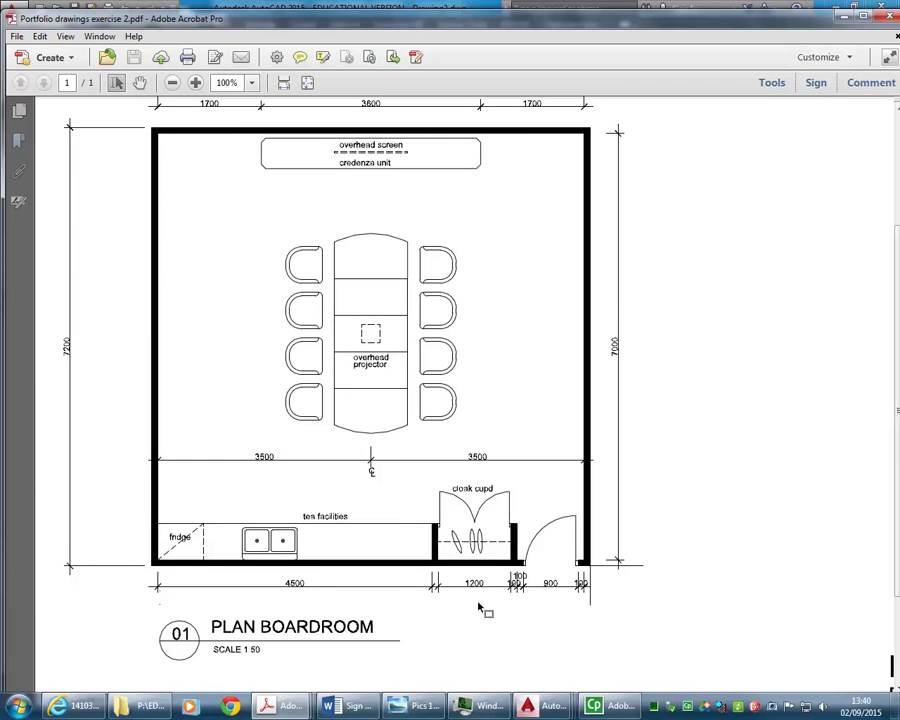
pyautogui.keyDown('ctrl'); pyautogui.scroll(1, 356, 586); pyautogui.keyUp('ctrl')
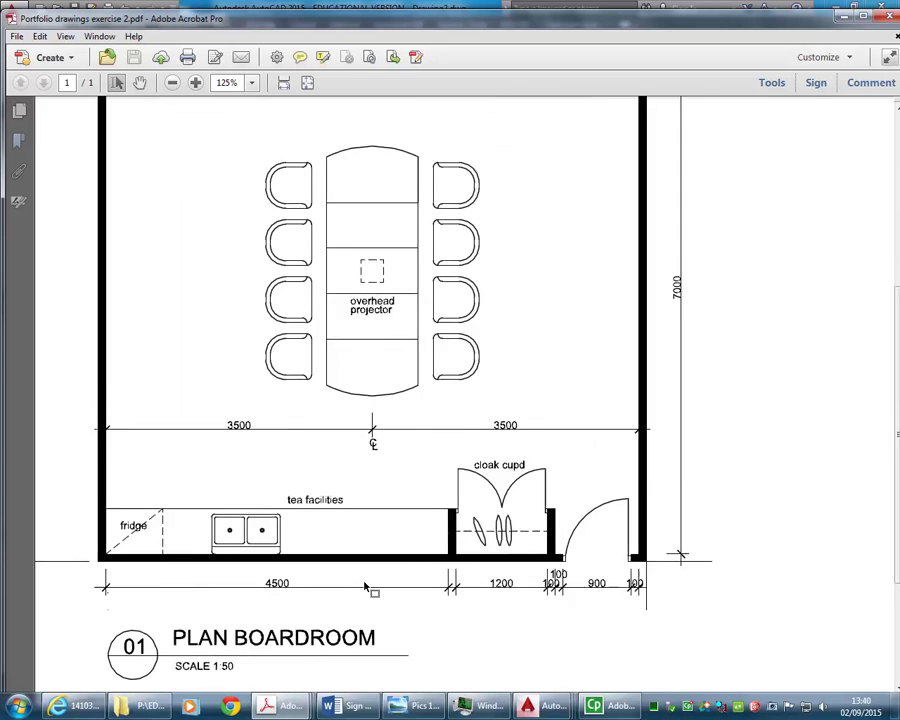
pyautogui.keyDown('ctrl'); pyautogui.scroll(1, 364, 587); pyautogui.keyUp('ctrl')
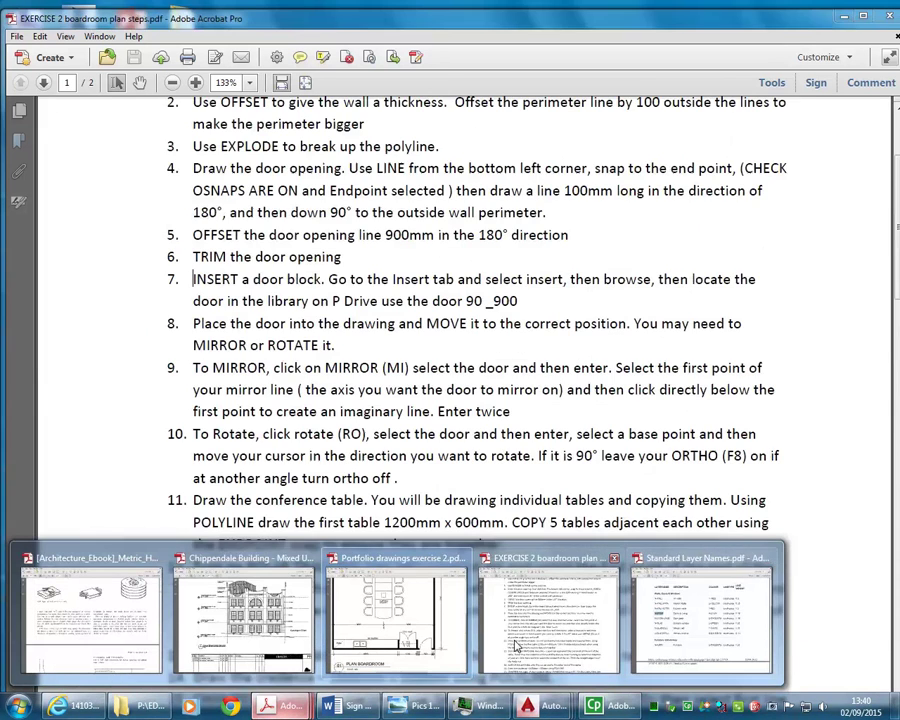
# - Scroll the EXERCISE 2 steps PDF to steps 11–18 on the conference table, credenza and chairs
pyautogui.moveTo(284, 706)
pyautogui.click(549, 611)
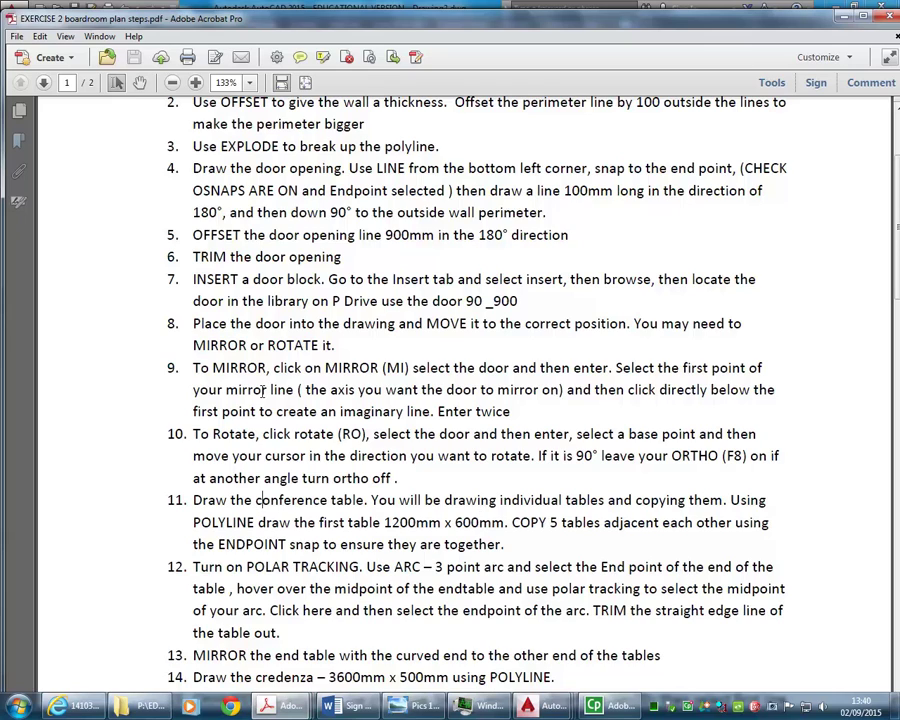
pyautogui.scroll(-2, 262, 391)
pyautogui.scroll(-1, 262, 391)
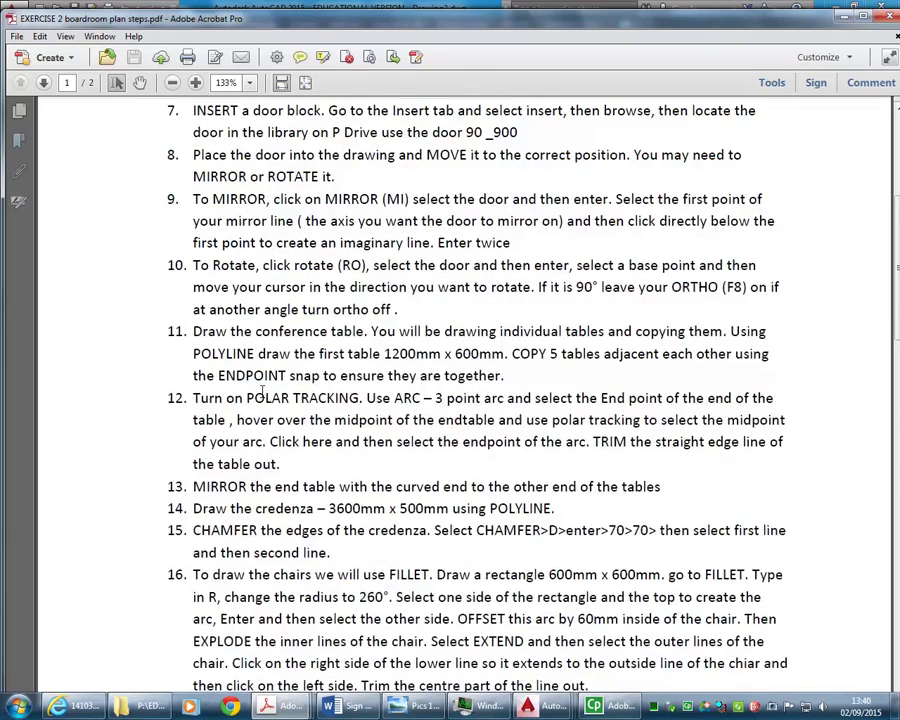
pyautogui.scroll(-1, 262, 391)
pyautogui.scroll(-1, 262, 391)
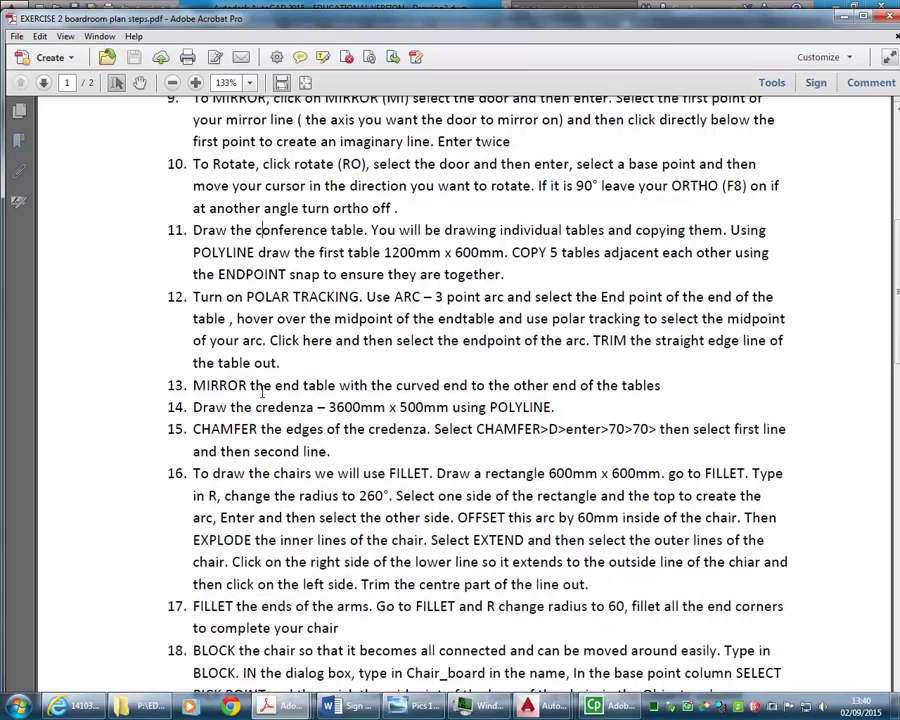
pyautogui.scroll(-1, 262, 391)
pyautogui.scroll(-3, 262, 391)
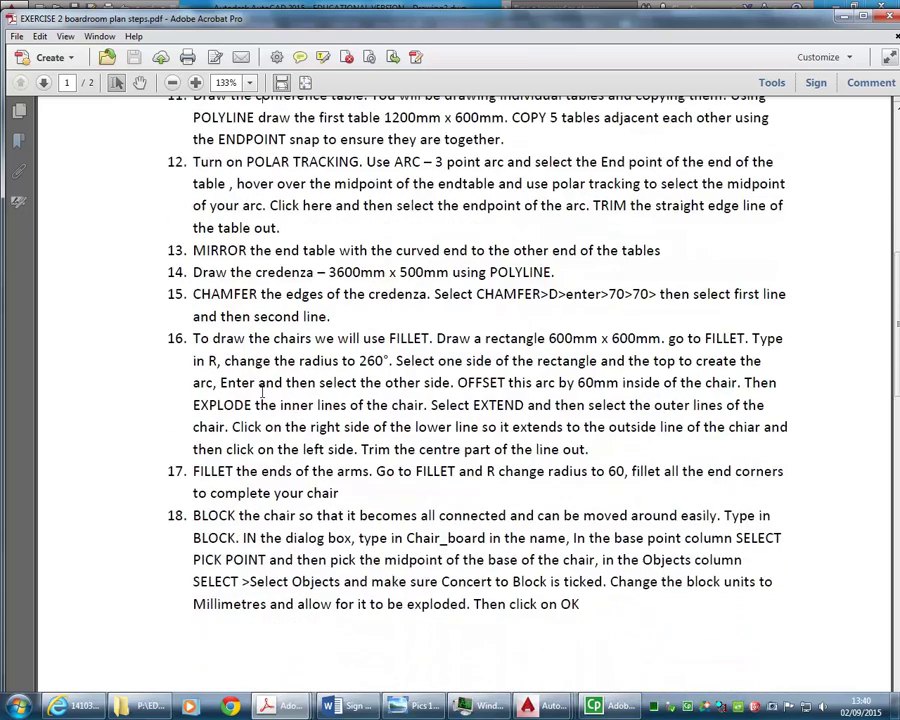
pyautogui.scroll(-4, 262, 391)
pyautogui.scroll(-7, 262, 391)
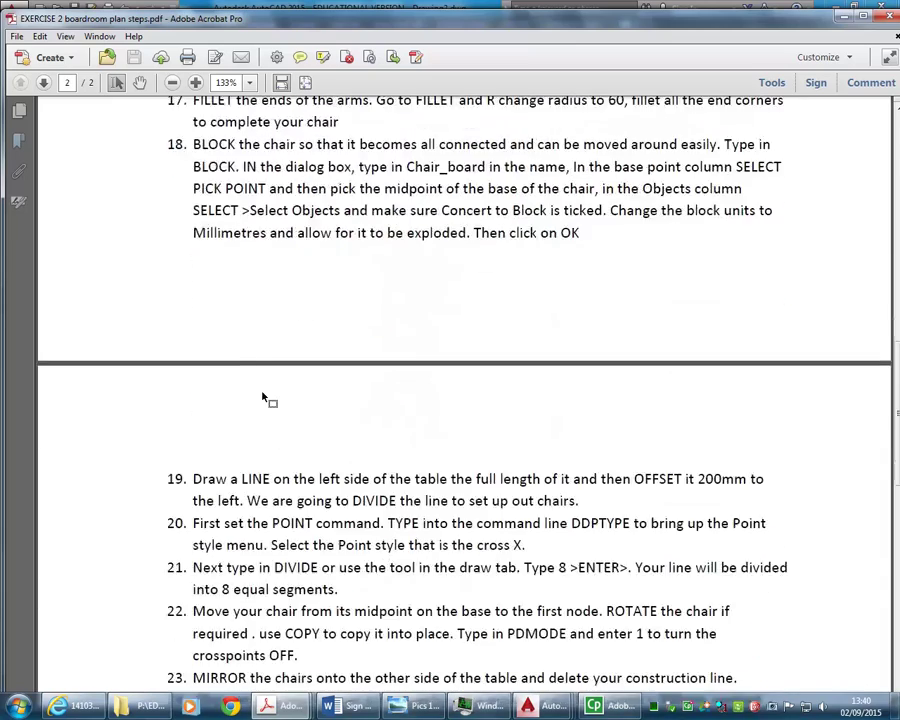
pyautogui.scroll(-6, 262, 391)
pyautogui.scroll(2, 262, 391)
pyautogui.scroll(3, 262, 391)
pyautogui.scroll(1, 263, 398)
pyautogui.scroll(4, 263, 398)
pyautogui.scroll(3, 263, 398)
pyautogui.scroll(2, 262, 393)
pyautogui.scroll(2, 262, 393)
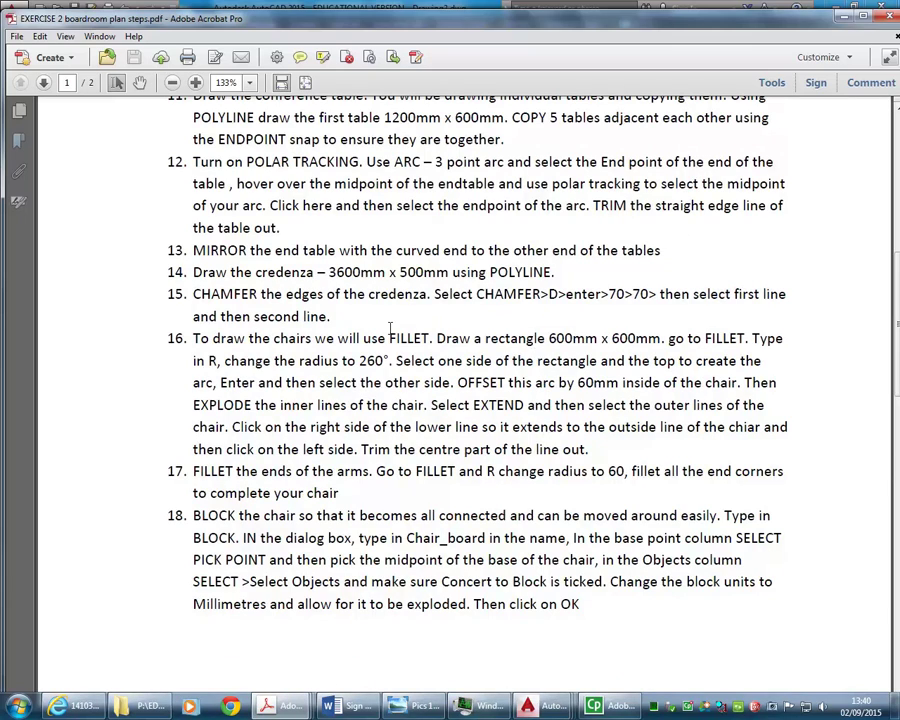
pyautogui.scroll(3, 390, 329)
pyautogui.scroll(4, 390, 328)
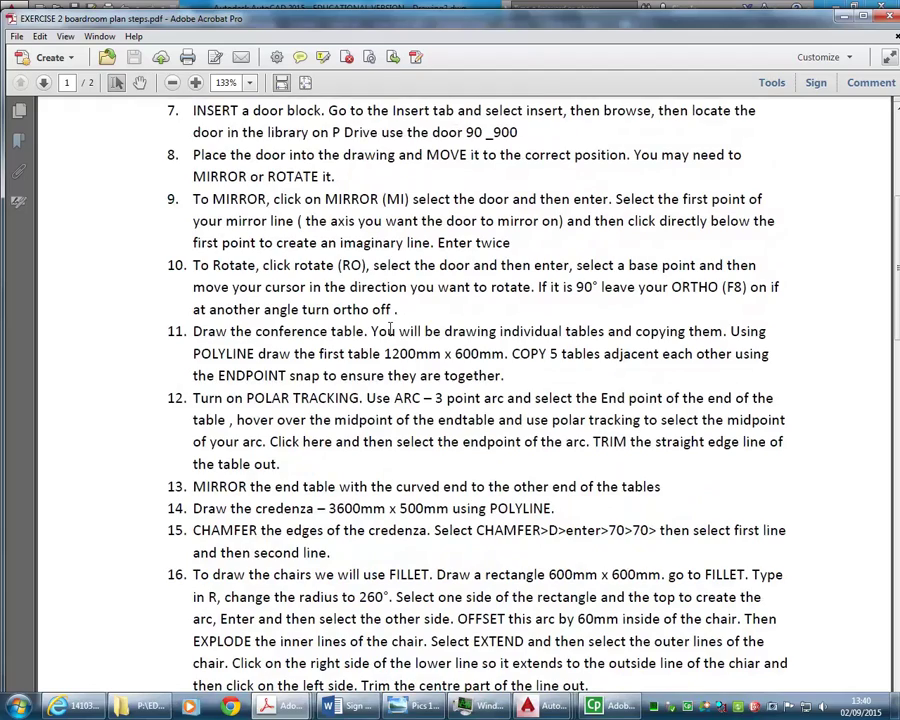
pyautogui.scroll(5, 450, 330)
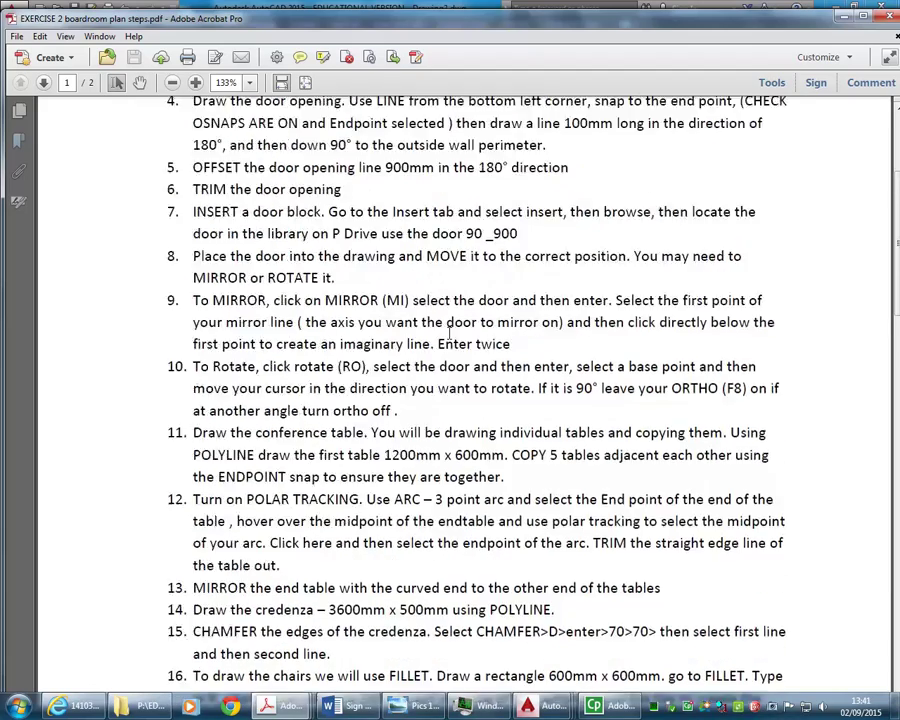
pyautogui.scroll(1, 449, 335)
pyautogui.scroll(2, 449, 335)
pyautogui.scroll(-3, 449, 335)
pyautogui.scroll(-5, 448, 333)
pyautogui.scroll(-6, 448, 335)
pyautogui.scroll(-10, 452, 342)
pyautogui.scroll(-5, 450, 350)
pyautogui.scroll(-3, 448, 357)
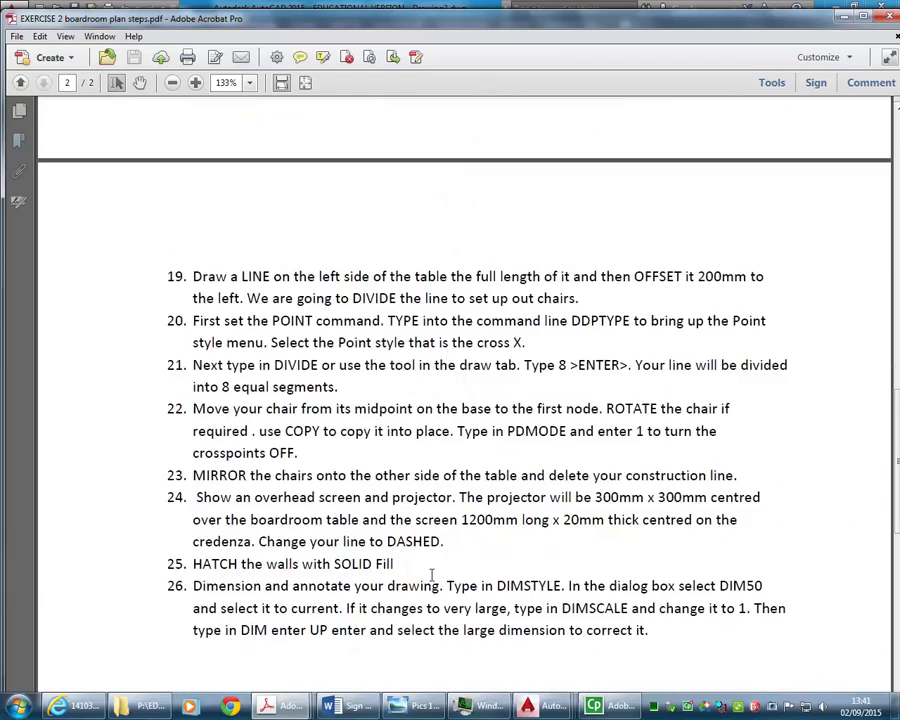
pyautogui.scroll(4, 297, 437)
pyautogui.scroll(3, 299, 440)
pyautogui.scroll(12, 299, 440)
pyautogui.scroll(3, 299, 432)
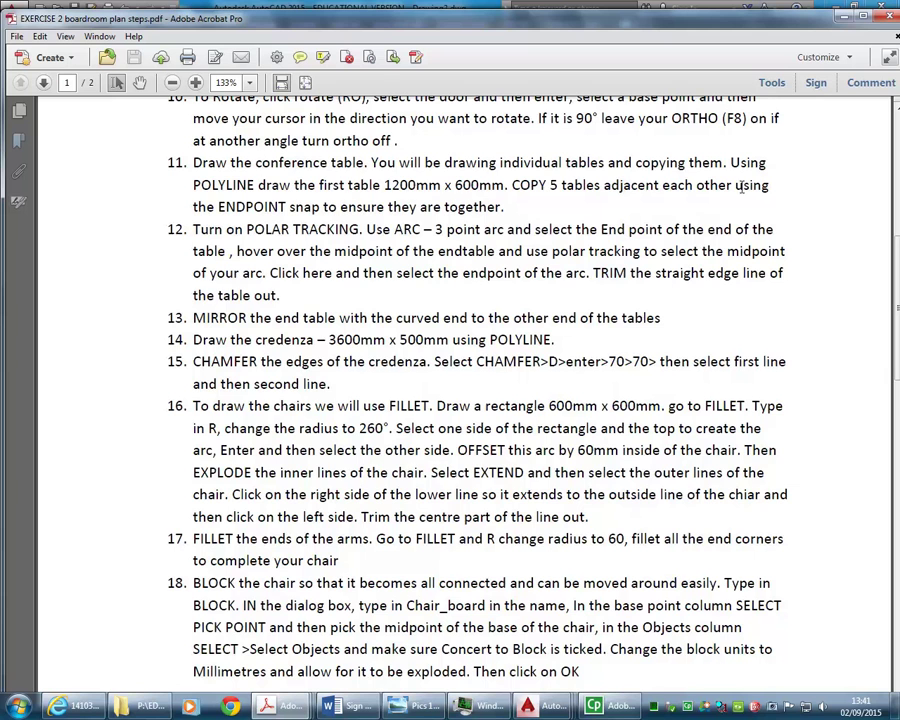
# - Minimize the instructions PDF and scroll the Portfolio plan to the tea facilities and dimensions
pyautogui.click(847, 17)
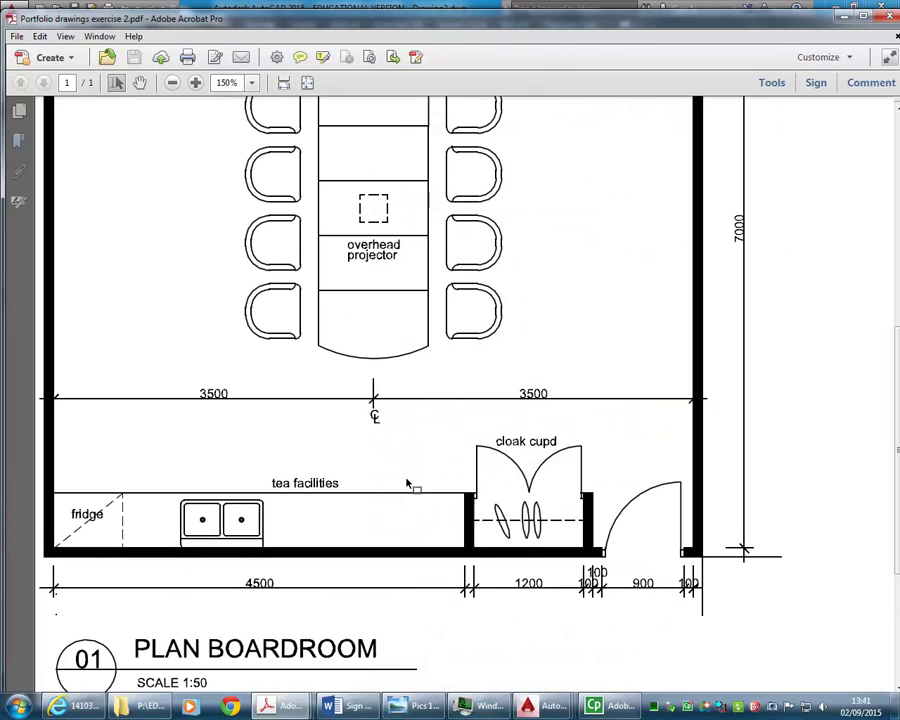
pyautogui.keyDown('ctrl'); pyautogui.scroll(2, 387, 306); pyautogui.keyUp('ctrl')
pyautogui.scroll(-1, 387, 306)
pyautogui.scroll(-2, 387, 306)
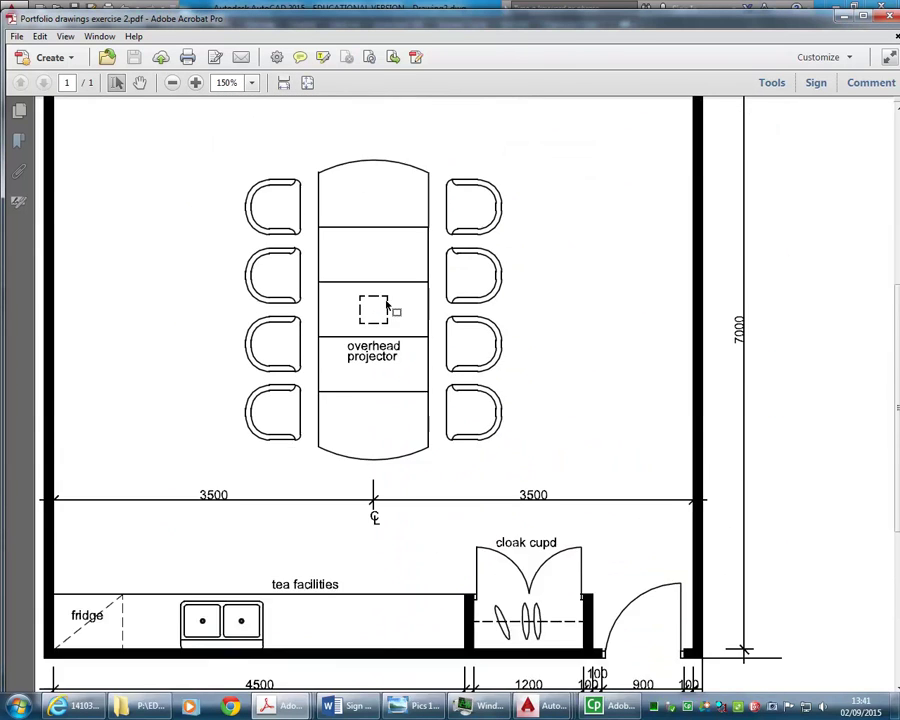
pyautogui.scroll(-2, 387, 306)
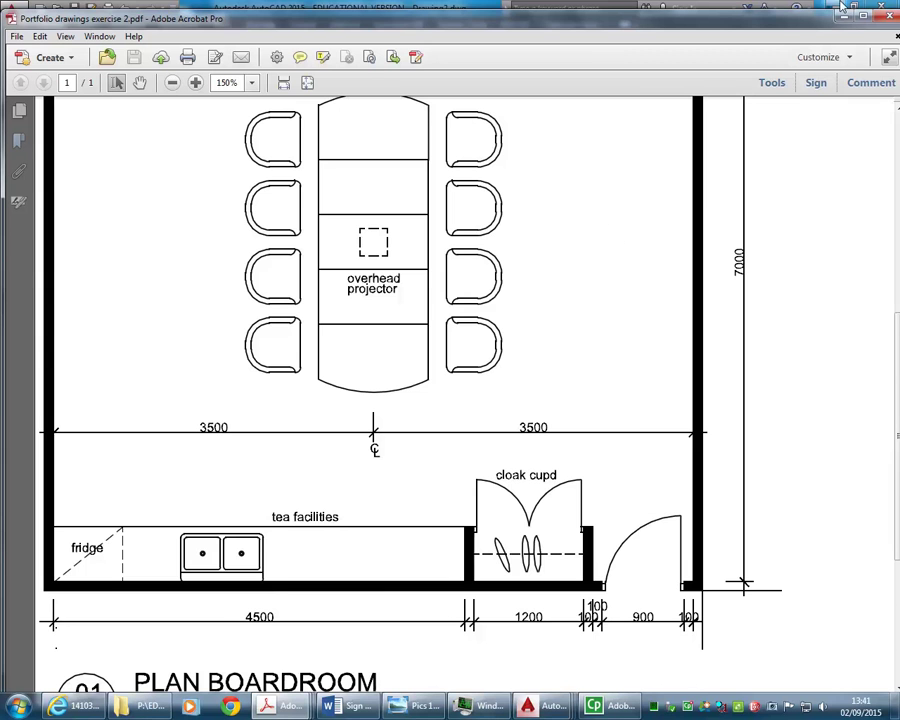
# - Back in AutoCAD, offset the bottom inner wall line 600 into the room
pyautogui.click(588, 6)
pyautogui.scroll(3, 426, 470)
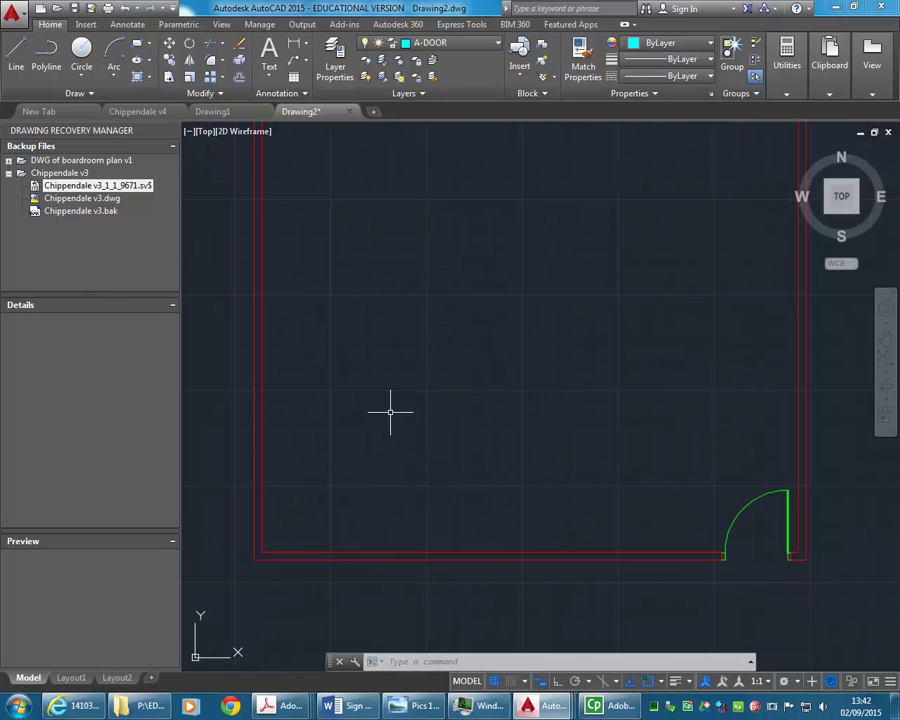
pyautogui.write('o')
pyautogui.press('Return')
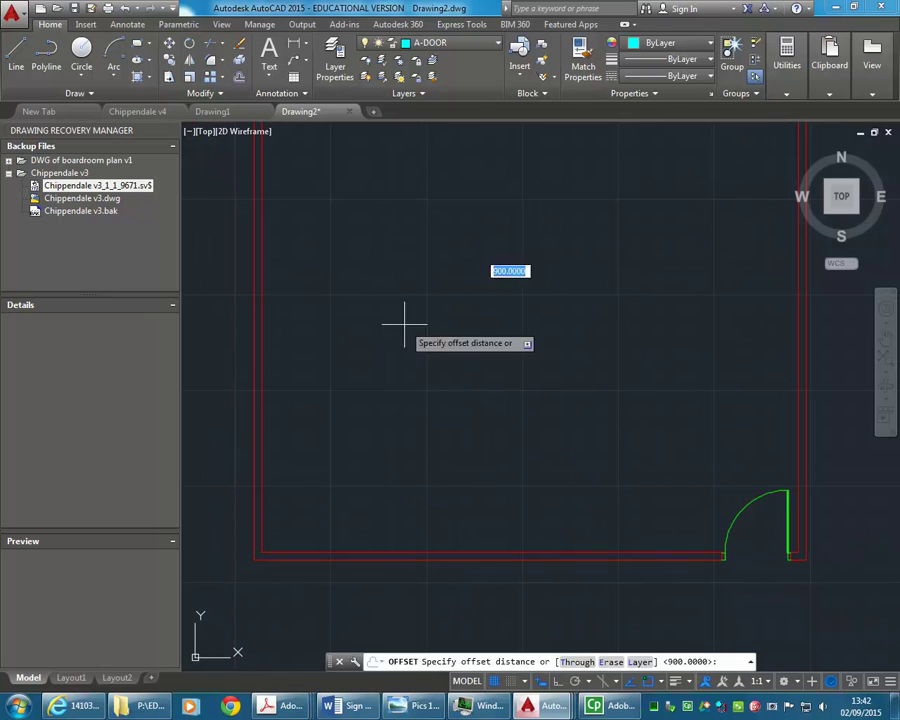
pyautogui.write('60')
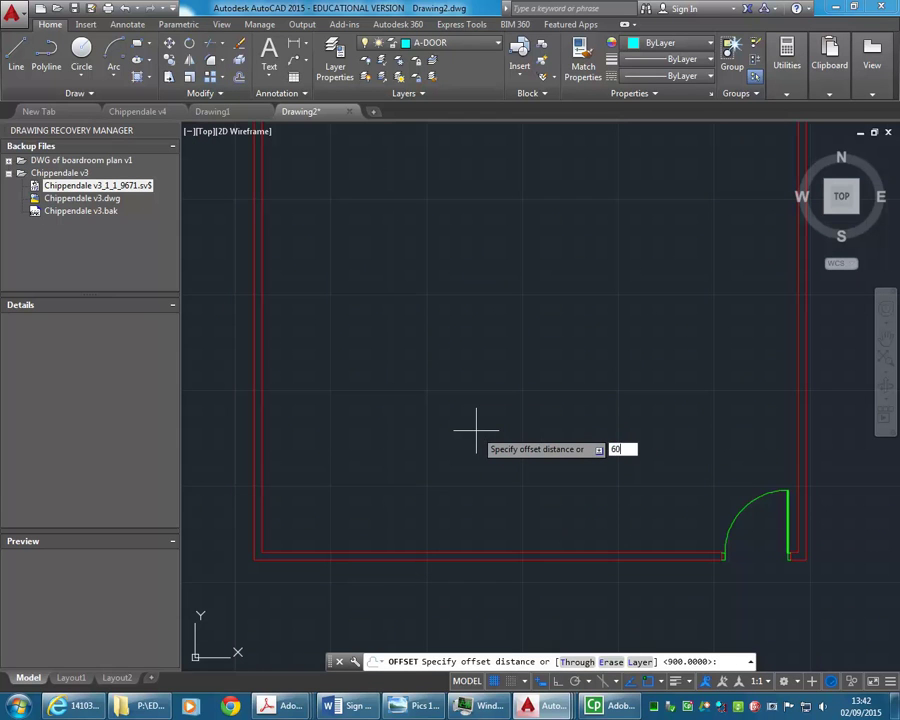
pyautogui.press('Return')
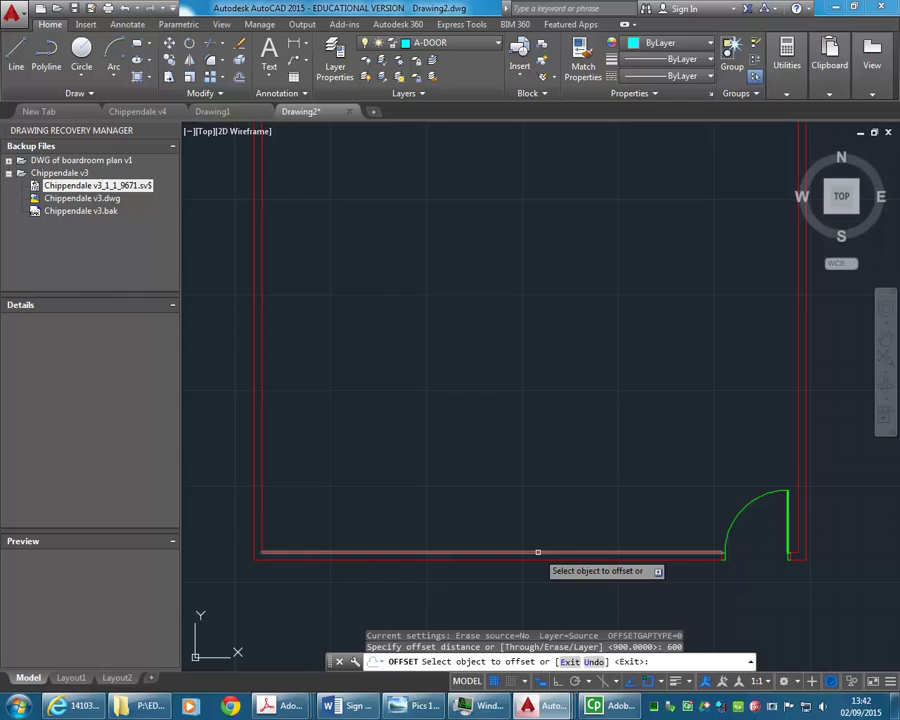
pyautogui.click(537, 552)
pyautogui.click(537, 457)
pyautogui.rightClick(537, 432)
pyautogui.click(563, 435)
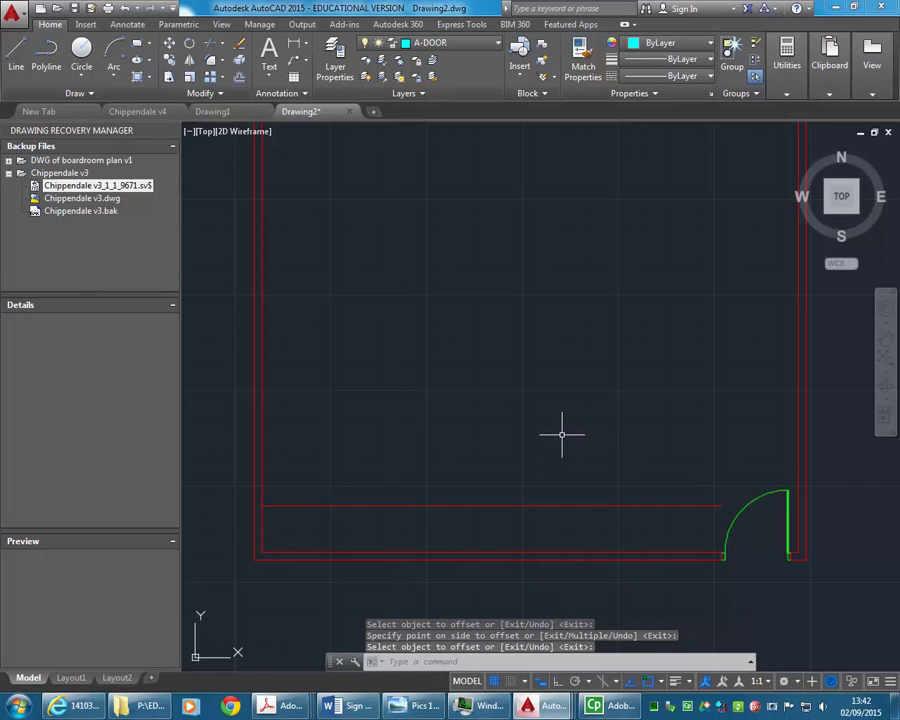
pyautogui.moveTo(562, 435); pyautogui.dragTo(575, 409, button='middle')
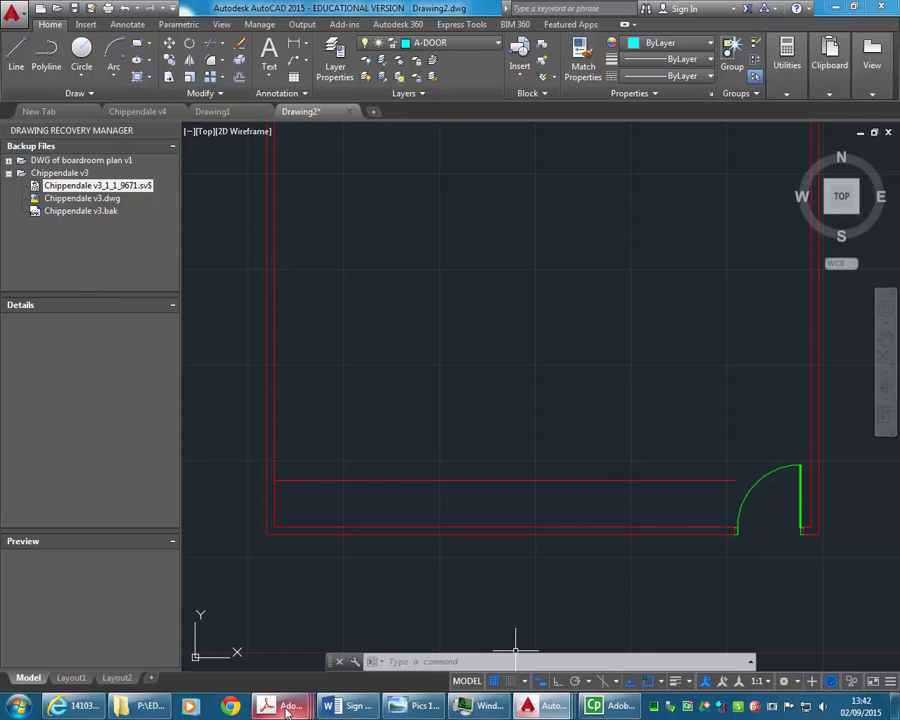
pyautogui.moveTo(279, 706)
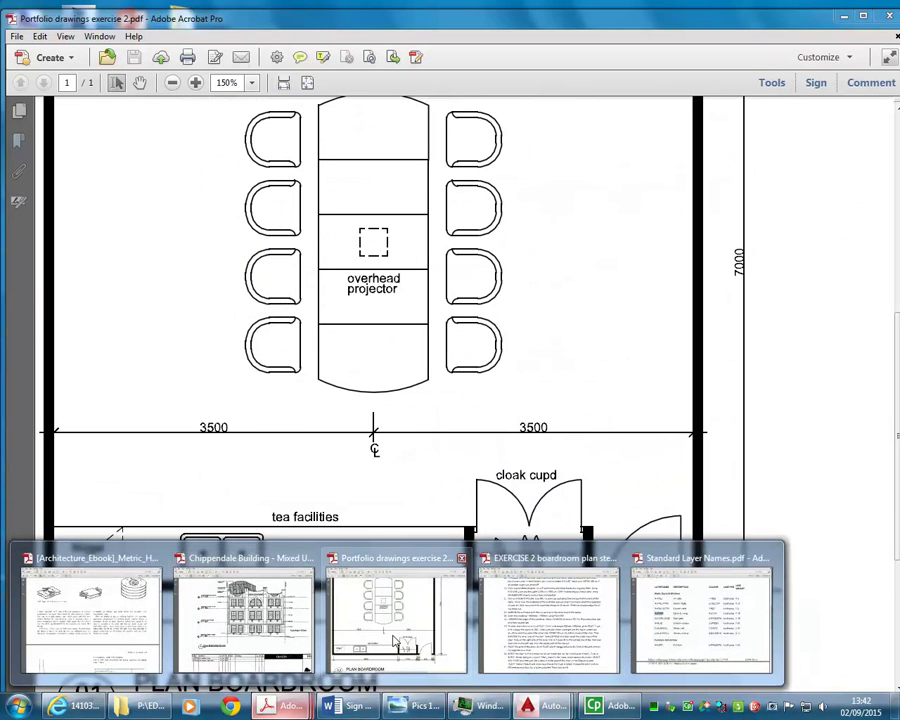
pyautogui.click(397, 640)
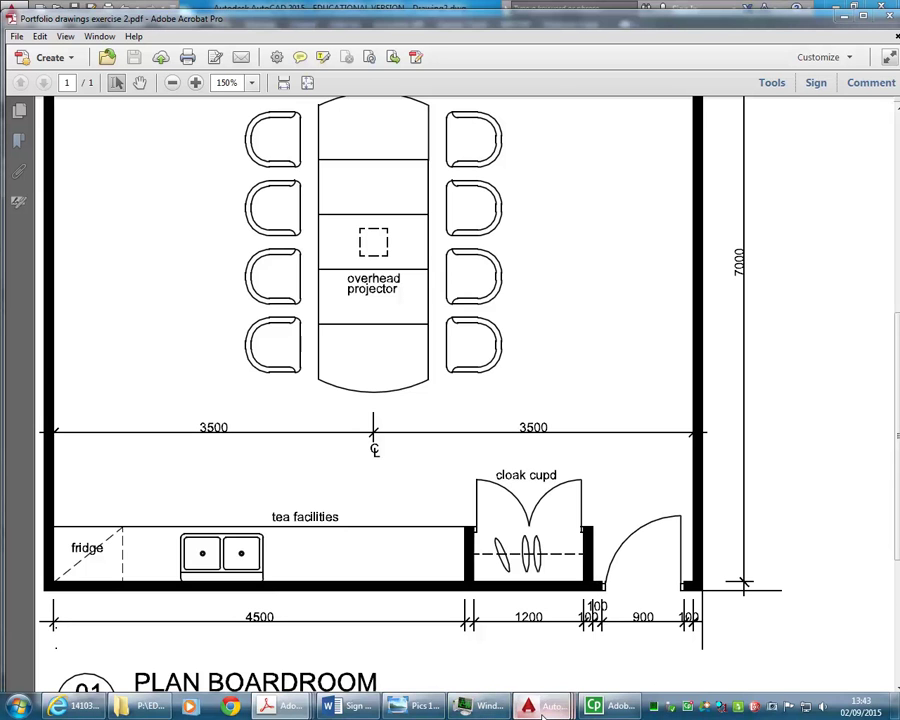
pyautogui.moveTo(541, 706)
pyautogui.click(674, 628)
pyautogui.scroll(2, 598, 412)
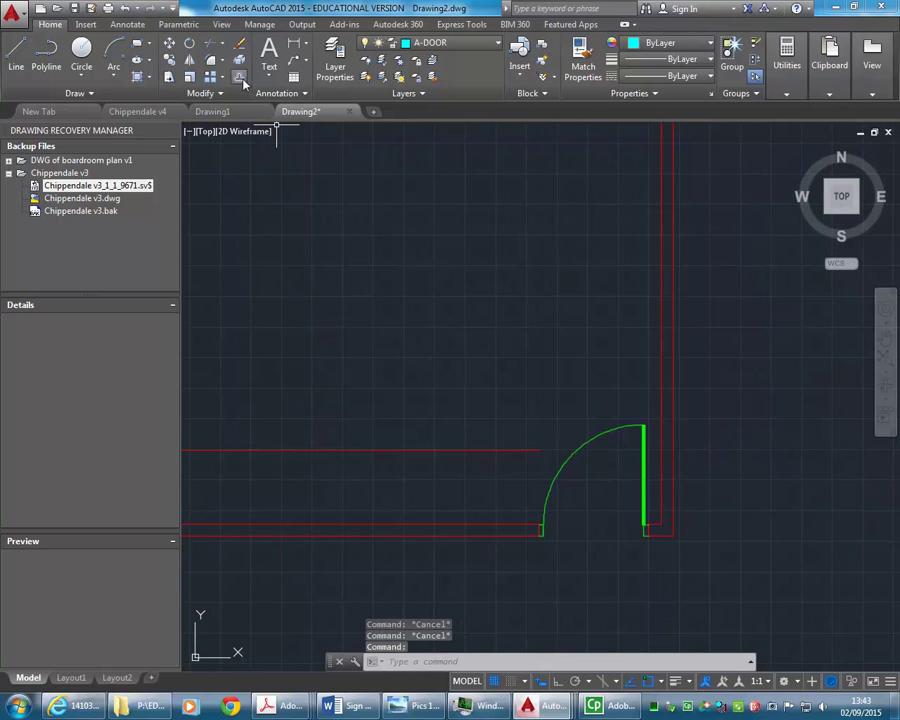
# - Offset the right wall line 1100 into the room, then offset that copy 100
pyautogui.press('o')
pyautogui.press('Return')
pyautogui.write('1100')
pyautogui.press('Return')
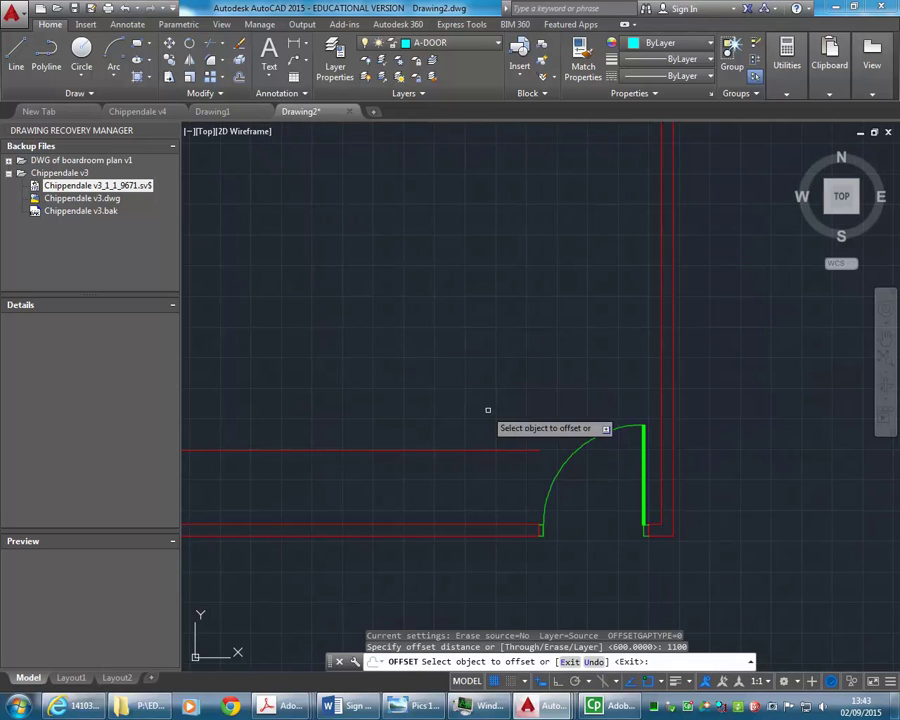
pyautogui.click(661, 420)
pyautogui.click(485, 410)
pyautogui.press('Return')
pyautogui.press('Return')
pyautogui.write('100')
pyautogui.press('Return')
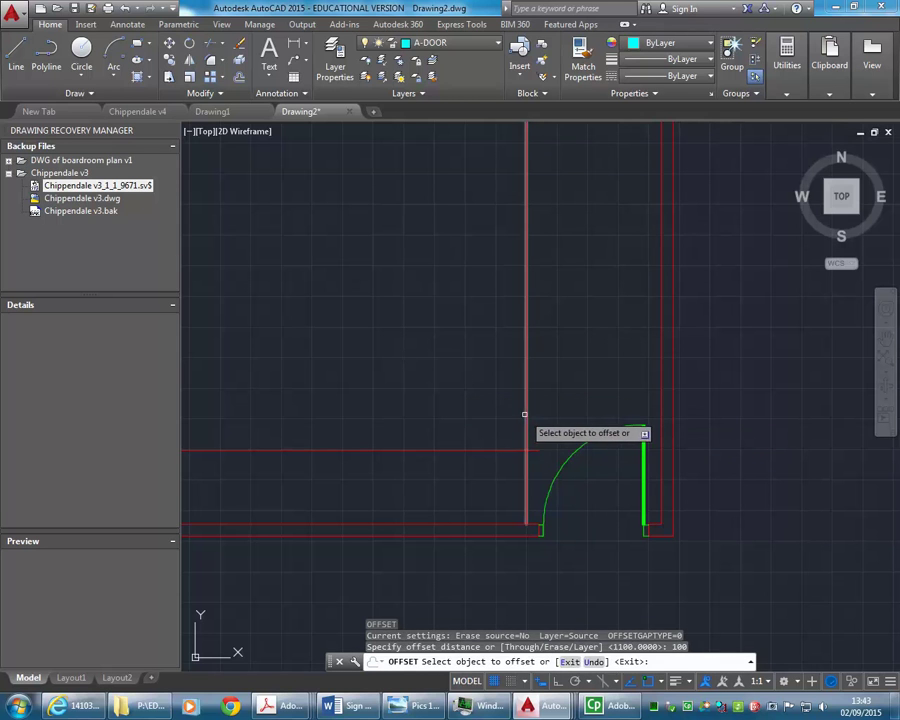
pyautogui.click(527, 415)
pyautogui.click(462, 408)
pyautogui.press('Return')
pyautogui.moveTo(441, 425); pyautogui.dragTo(474, 417, button='middle')
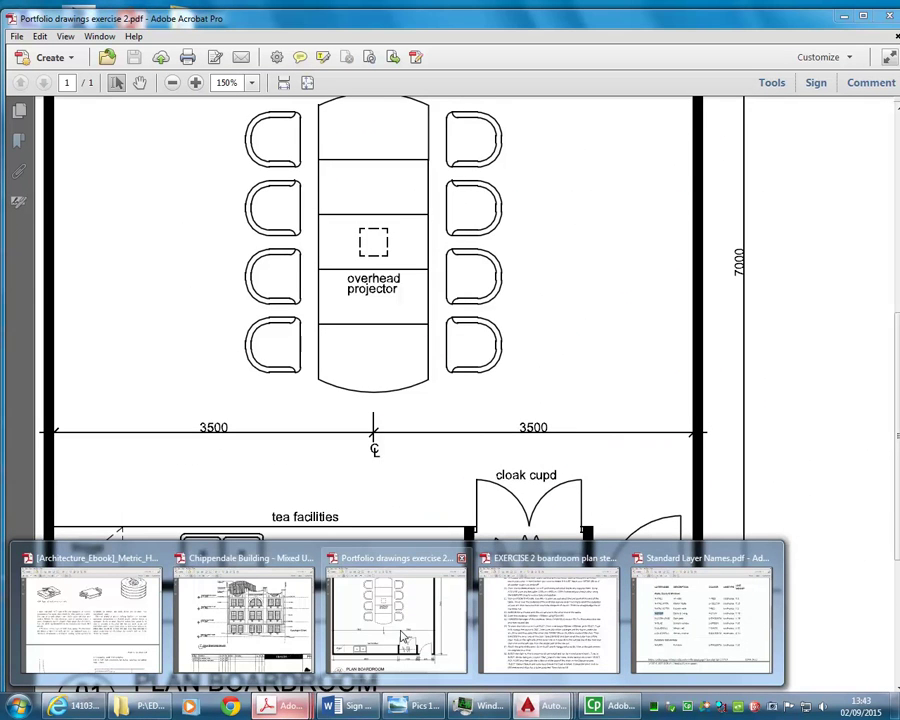
# - After checking the reference boardroom plan, offset the wall line 1200 to the left
pyautogui.click(403, 637)
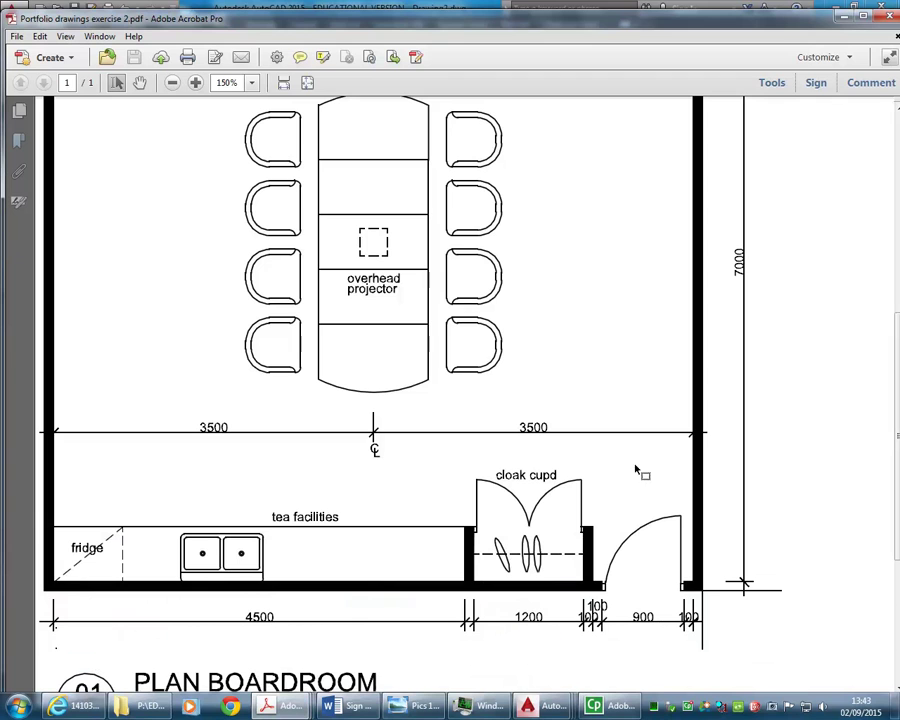
pyautogui.click(545, 706)
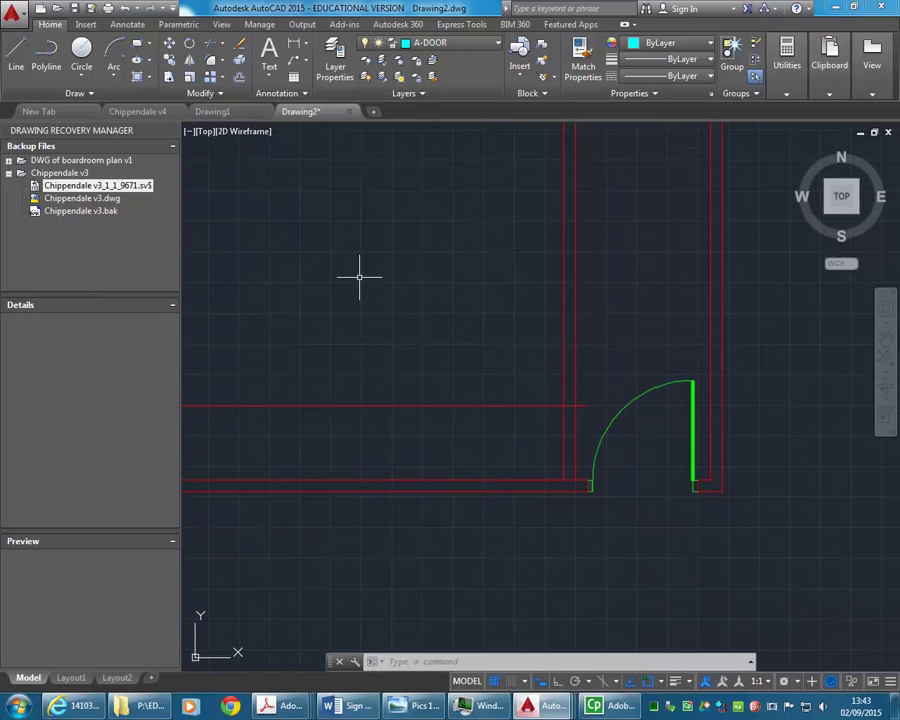
pyautogui.click(239, 77)
pyautogui.write('12')
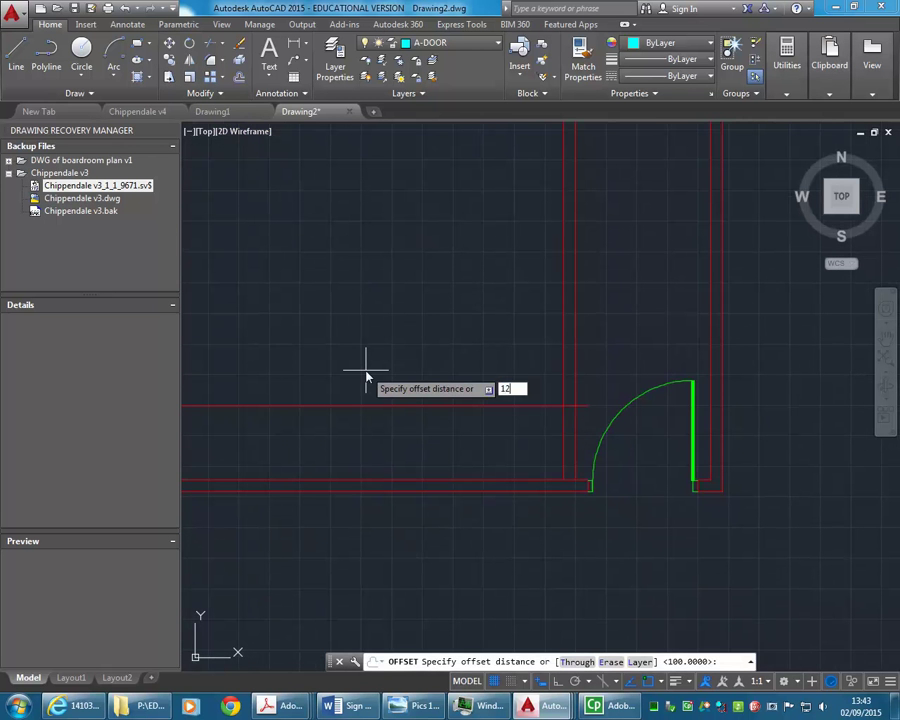
pyautogui.write('00')
pyautogui.press('Return')
pyautogui.click(562, 364)
pyautogui.click(444, 357)
# - Offset the new 1200 line a further 100 to its left
pyautogui.press('Return')
pyautogui.press('Return')
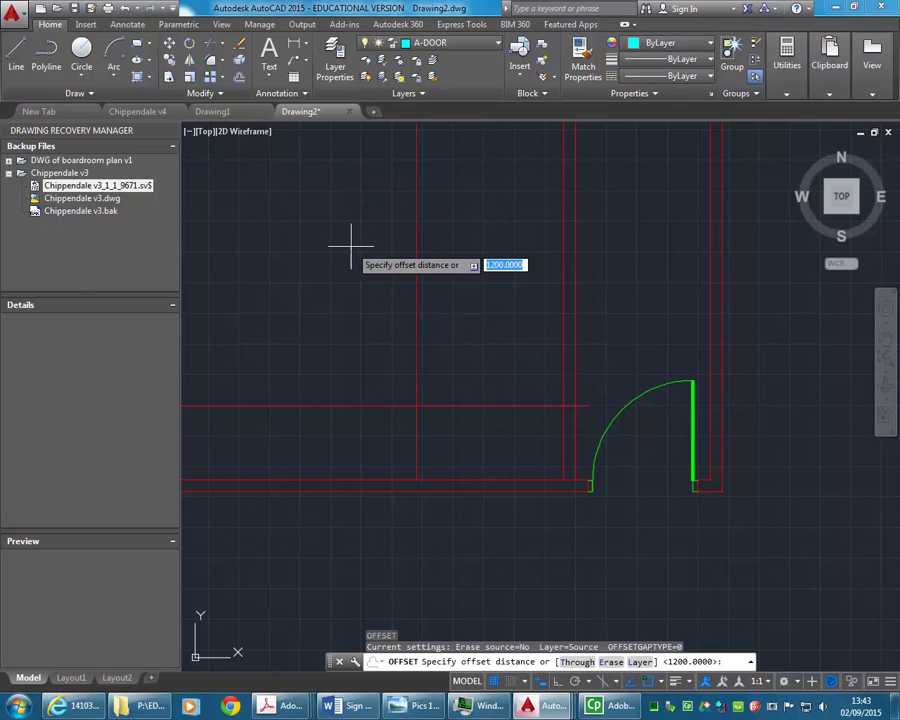
pyautogui.write('1')
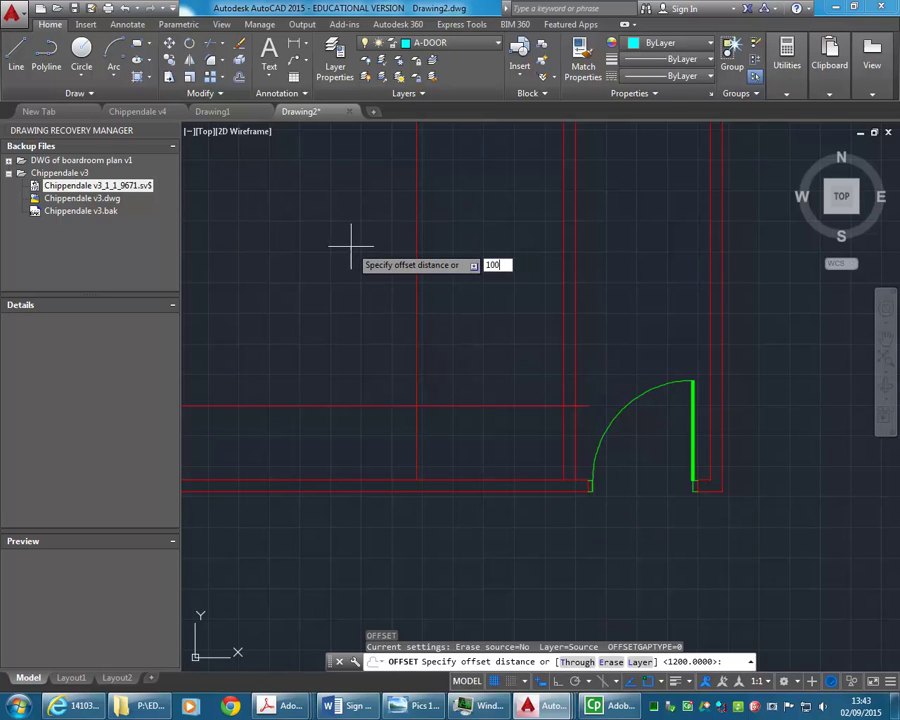
pyautogui.press('Return')
pyautogui.click(416, 375)
pyautogui.click(352, 360)
pyautogui.moveTo(364, 342); pyautogui.dragTo(389, 349, button='middle')
pyautogui.scroll(-2, 475, 395)
pyautogui.scroll(-1, 474, 390)
pyautogui.moveTo(496, 376); pyautogui.dragTo(482, 394, button='middle')
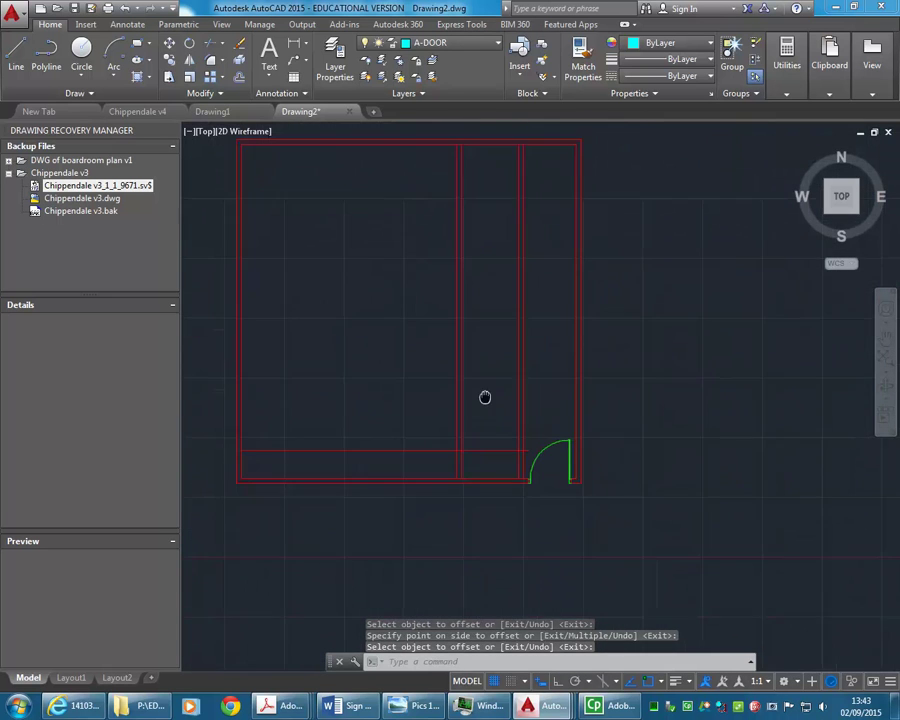
# - Trim the upper wall segments across the openings, using every object as a cutting edge
pyautogui.click(213, 46)
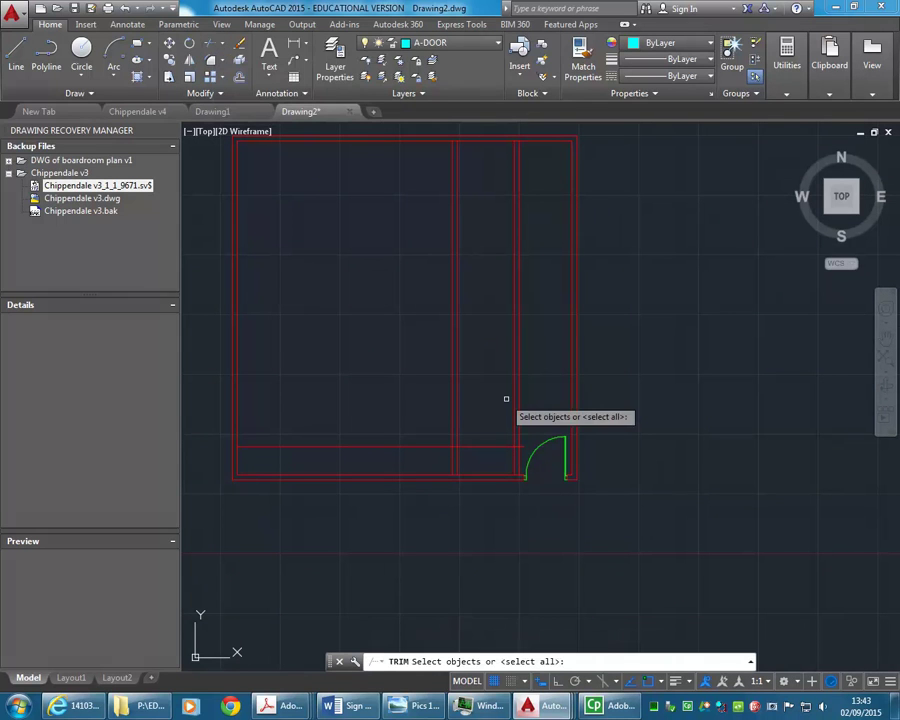
pyautogui.press('Return')
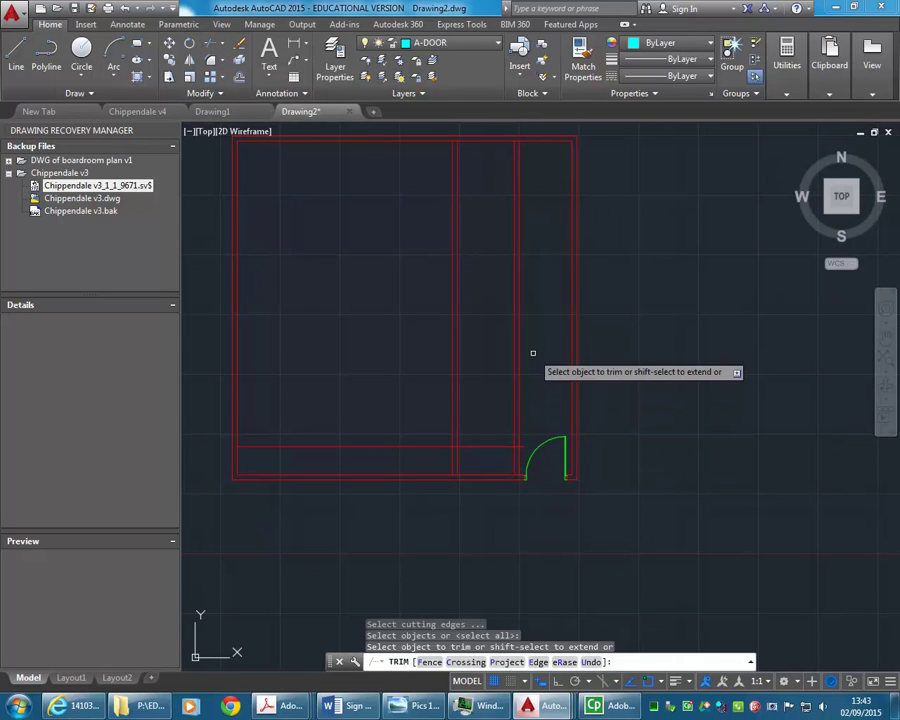
pyautogui.moveTo(544, 296)
pyautogui.mouseDown()
pyautogui.moveTo(380, 354)
pyautogui.moveTo(498, 472)
pyautogui.mouseUp()
pyautogui.scroll(5, 510, 468)
pyautogui.moveTo(565, 441)
pyautogui.mouseDown()
pyautogui.moveTo(544, 480)
pyautogui.moveTo(500, 478)
pyautogui.mouseUp()
# - Trim the wall segment across the right opening and finish the trim
pyautogui.moveTo(385, 480); pyautogui.dragTo(512, 446, button='middle')
pyautogui.scroll(-4, 390, 425)
pyautogui.moveTo(345, 418)
pyautogui.mouseDown(button='middle')
pyautogui.moveTo(520, 401)
pyautogui.moveTo(430, 364)
pyautogui.mouseUp(button='middle')
pyautogui.scroll(4, 592, 448)
pyautogui.moveTo(592, 448); pyautogui.dragTo(544, 458, button='middle')
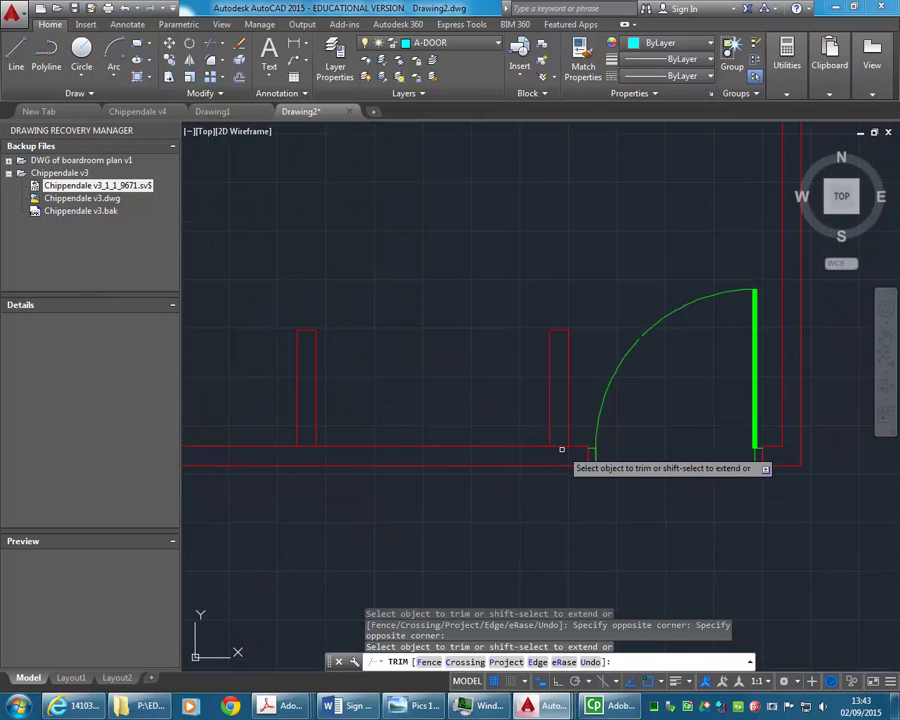
pyautogui.click(556, 445)
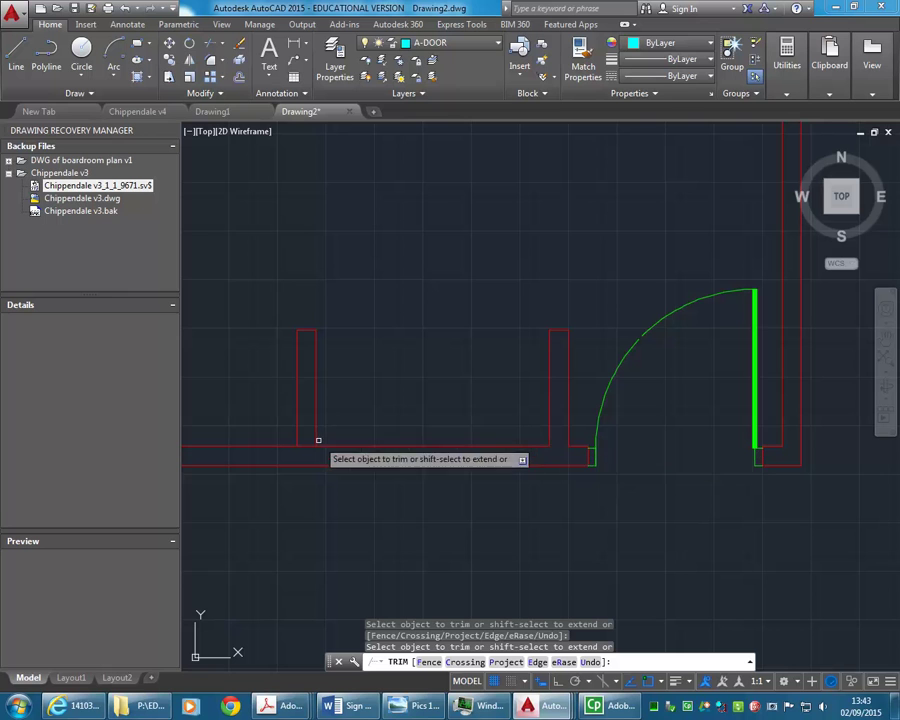
pyautogui.scroll(-2, 438, 412)
pyautogui.moveTo(438, 412); pyautogui.dragTo(474, 422, button='middle')
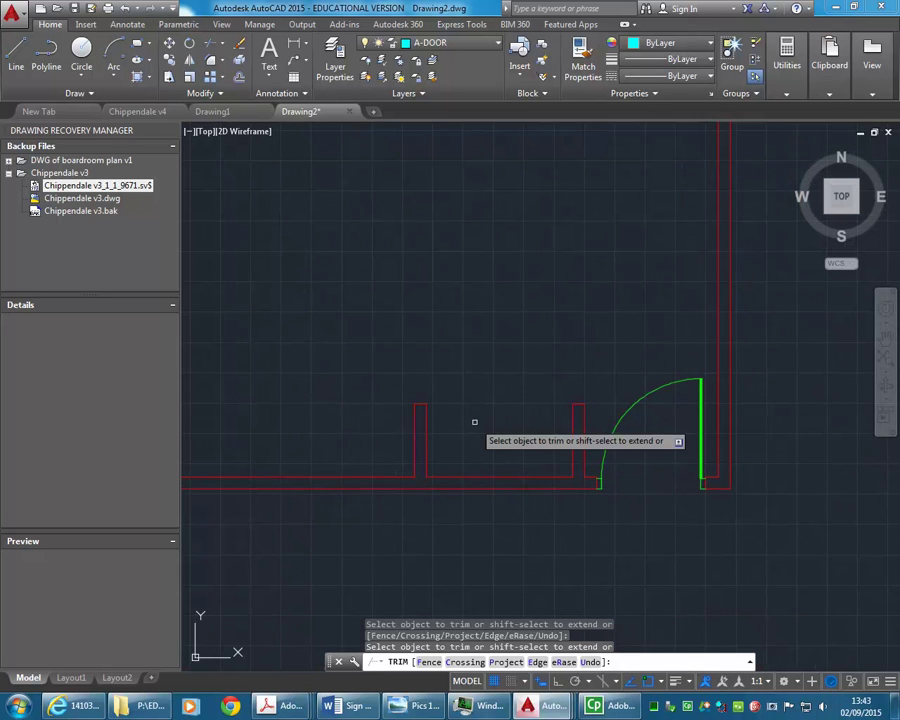
pyautogui.rightClick(478, 378)
pyautogui.click(488, 386)
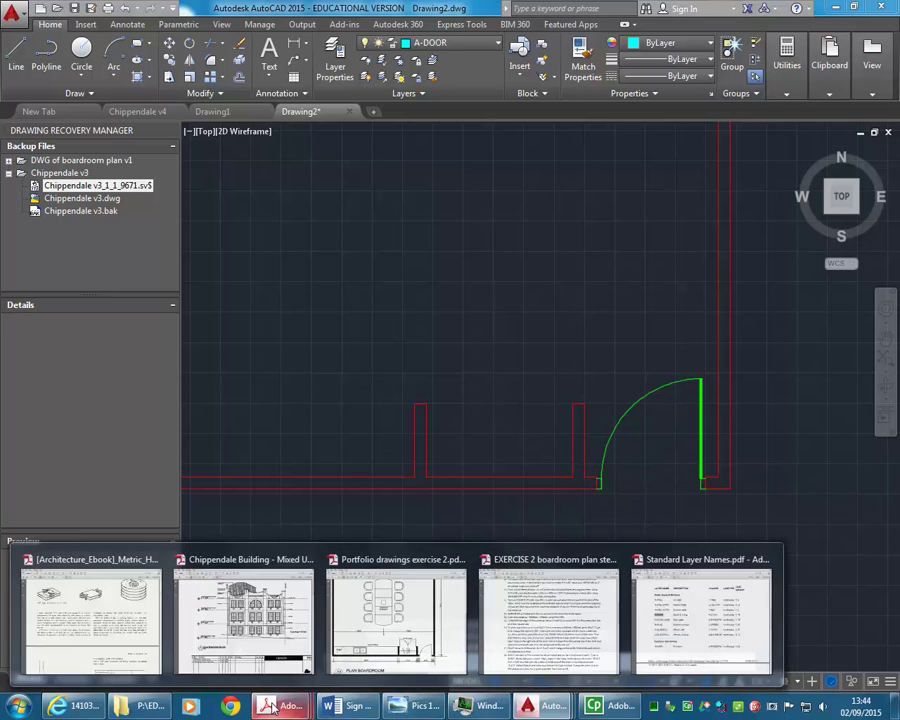
pyautogui.click(398, 615)
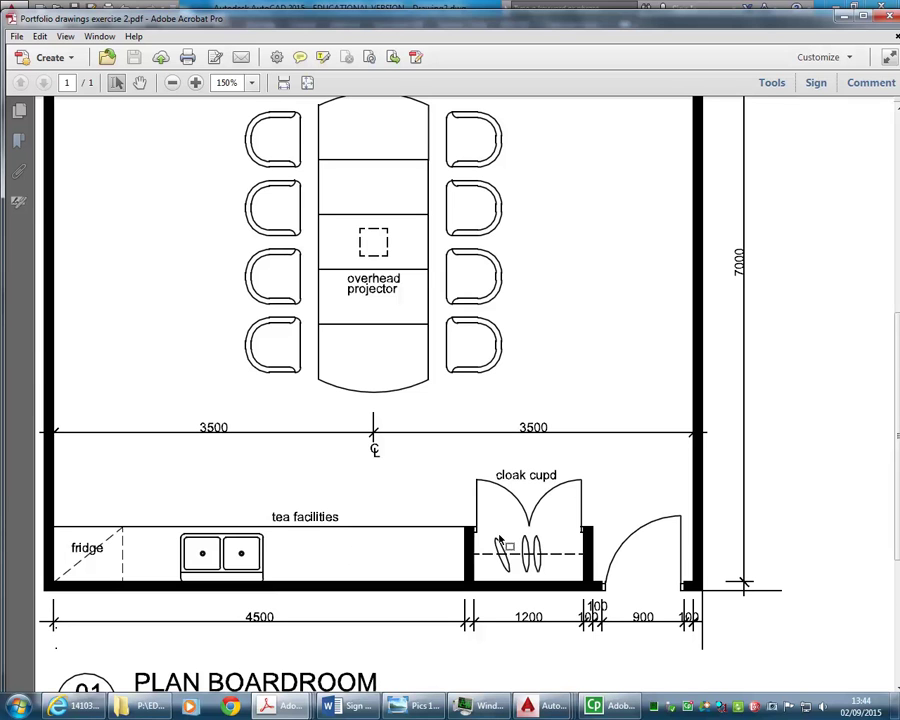
pyautogui.click(842, 18)
pyautogui.scroll(2, 475, 432)
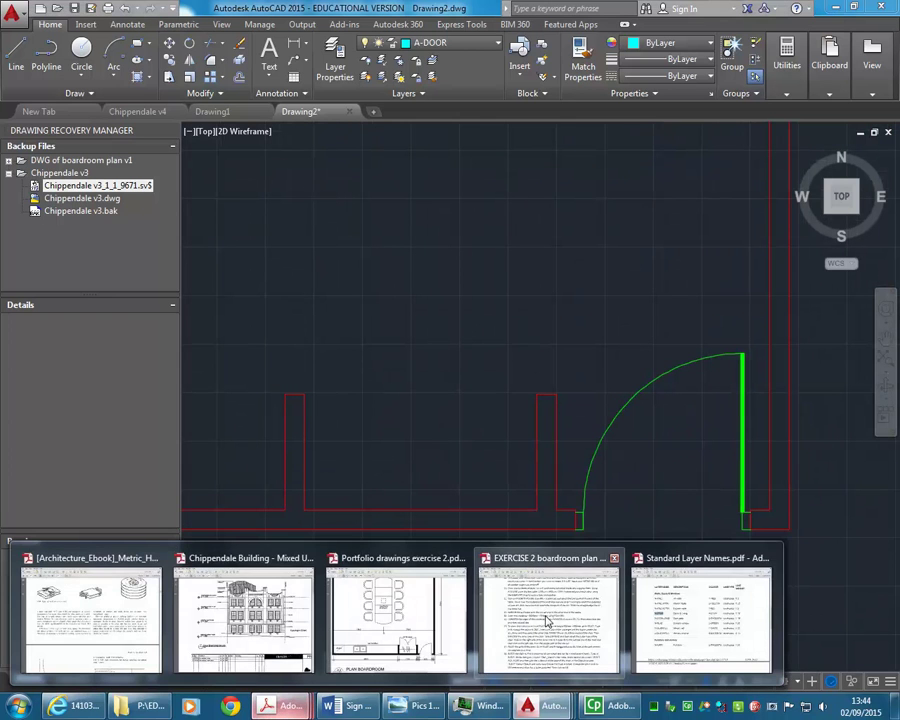
pyautogui.click(548, 615)
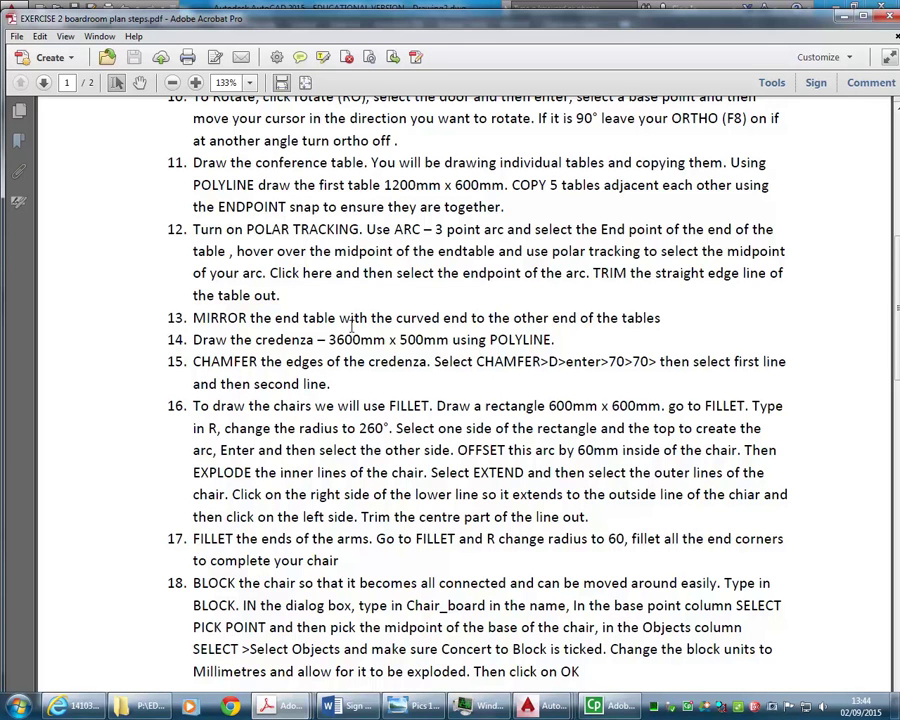
pyautogui.scroll(5, 351, 325)
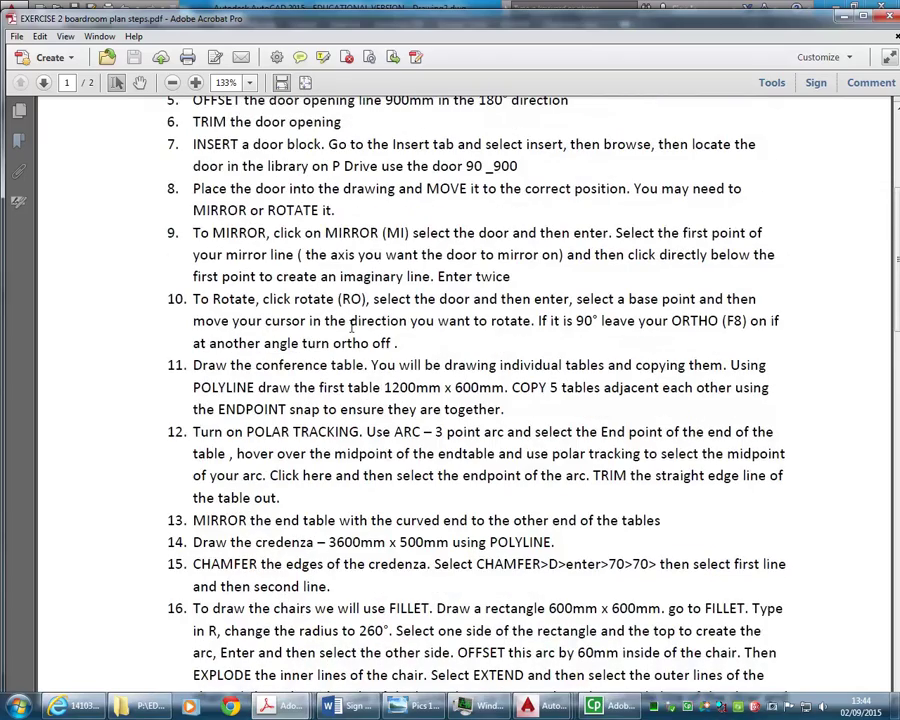
pyautogui.scroll(-6, 351, 325)
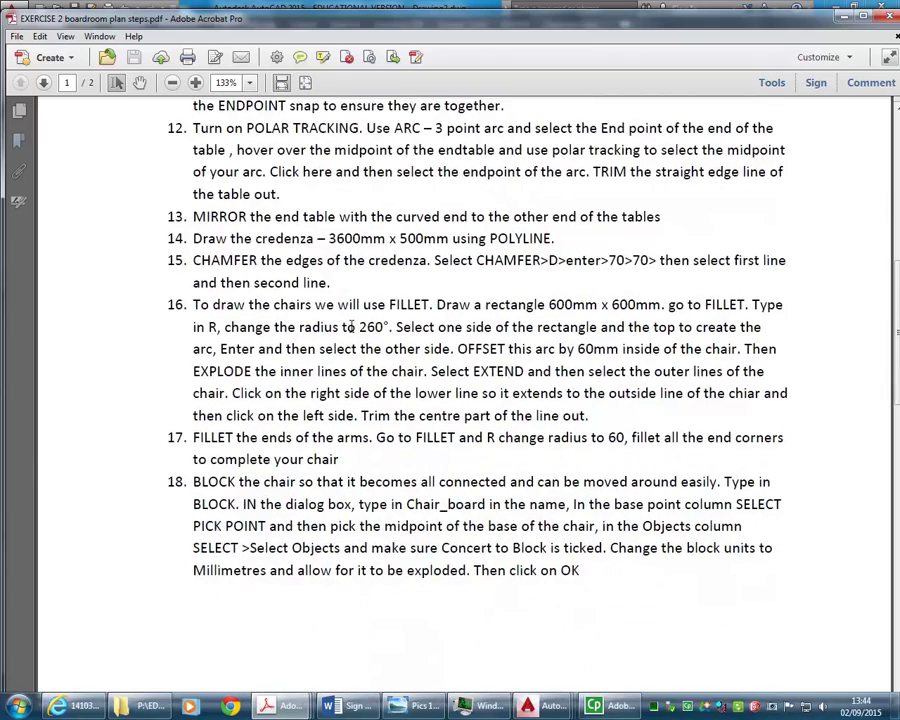
pyautogui.scroll(-7, 351, 326)
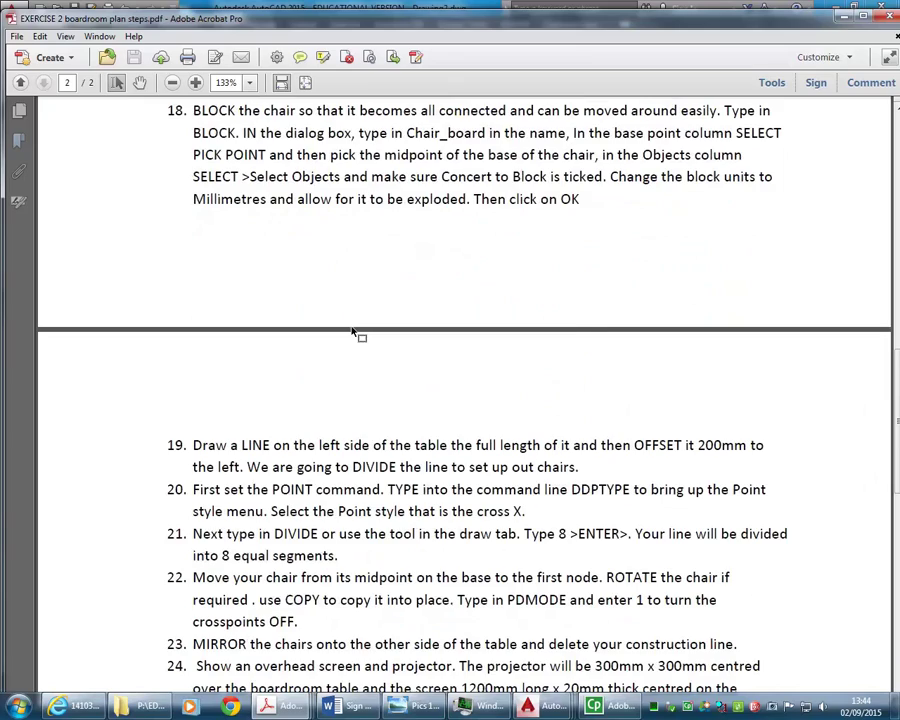
pyautogui.scroll(-3, 351, 330)
pyautogui.scroll(1, 351, 325)
pyautogui.scroll(-1, 351, 325)
pyautogui.scroll(2, 351, 325)
pyautogui.scroll(5, 351, 325)
pyautogui.scroll(2, 350, 326)
pyautogui.scroll(1, 350, 326)
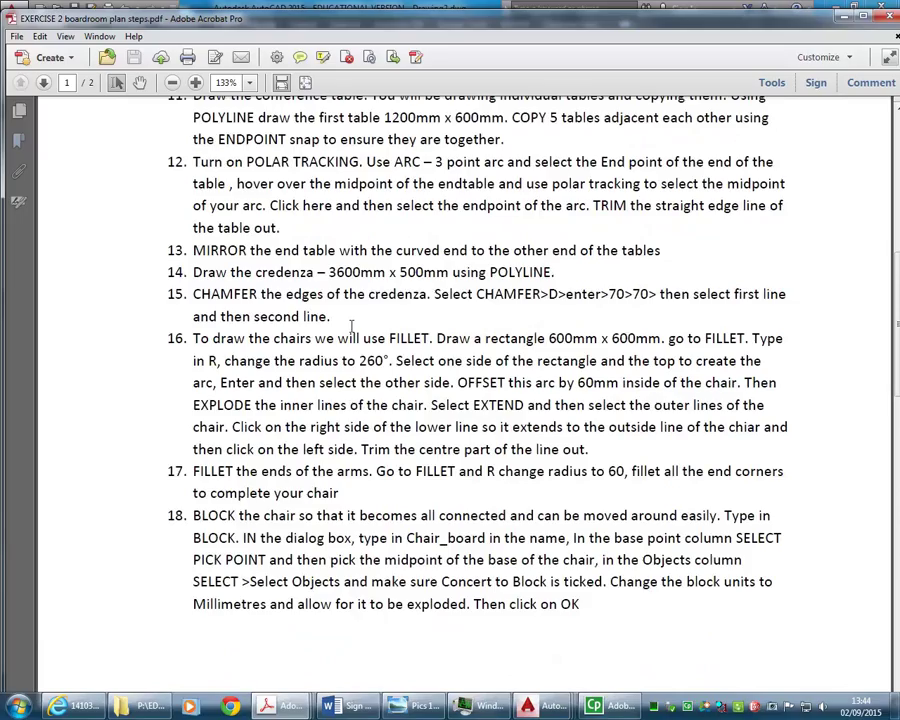
pyautogui.scroll(3, 351, 327)
pyautogui.scroll(1, 351, 326)
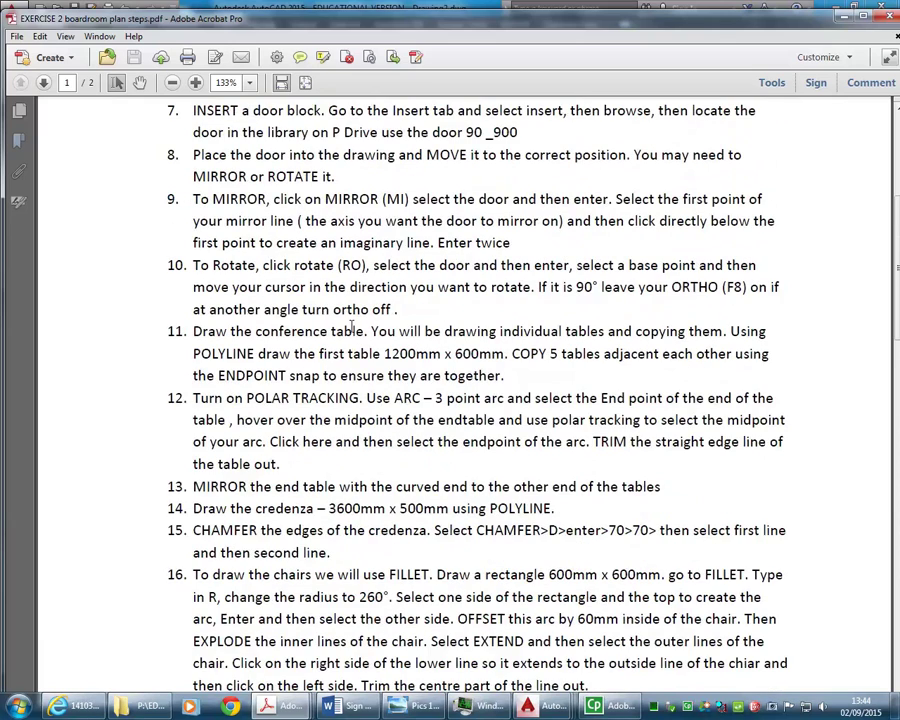
pyautogui.scroll(1, 351, 326)
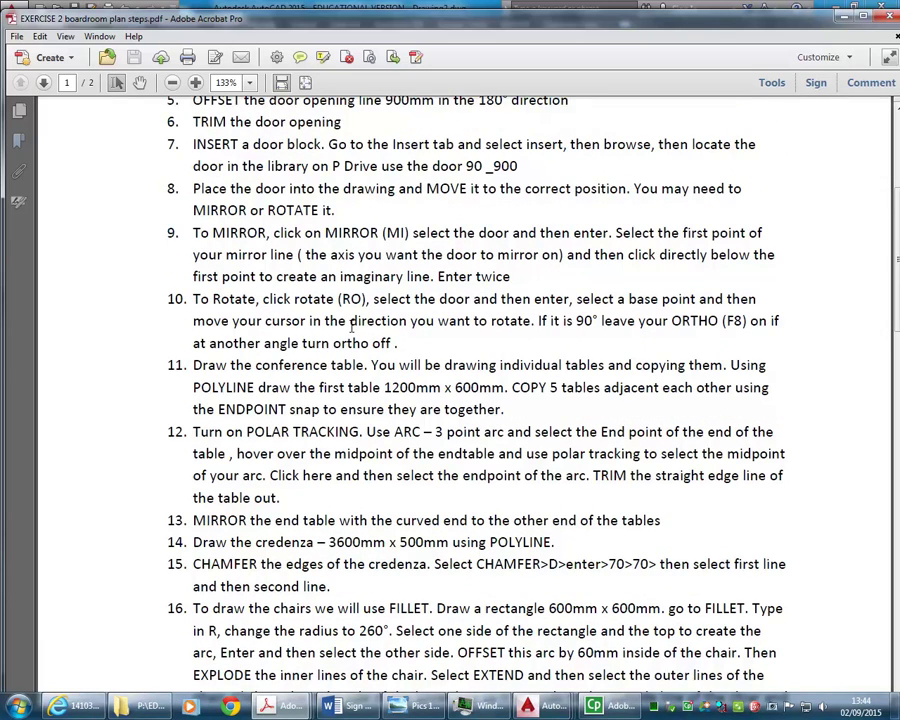
# - Open the Layer Properties Manager from the Layer list and select the DOOR layer row
pyautogui.click(843, 16)
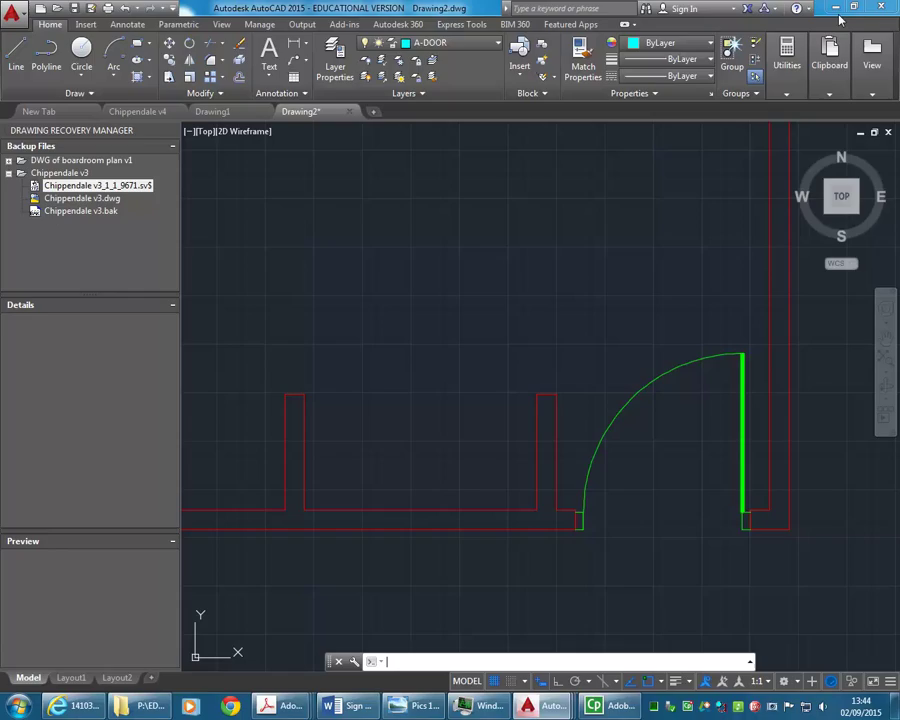
pyautogui.scroll(2, 487, 452)
pyautogui.moveTo(487, 452); pyautogui.dragTo(475, 442, button='middle')
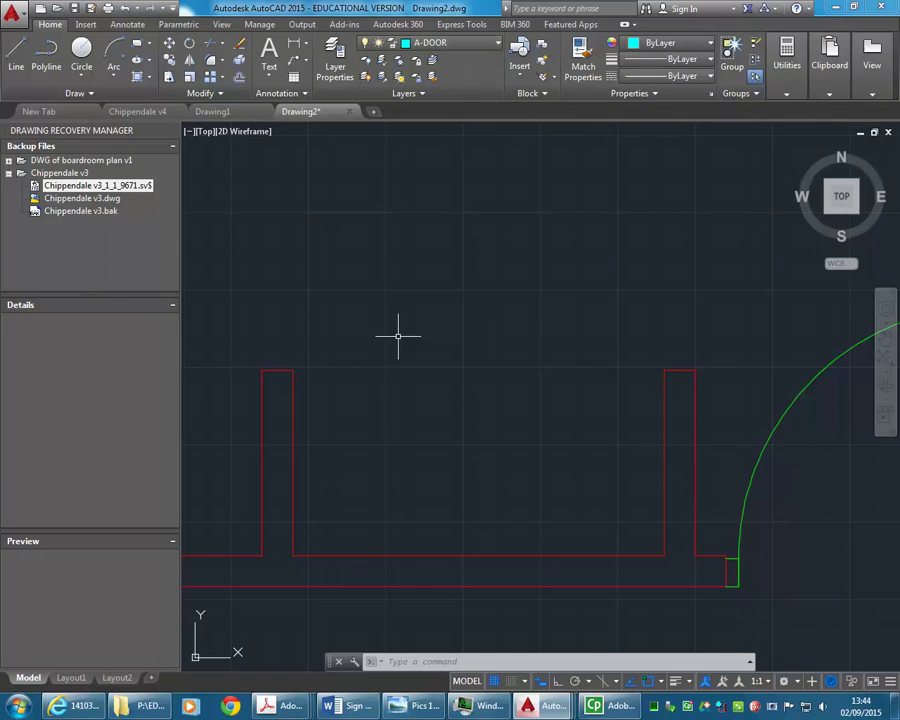
pyautogui.click(440, 42)
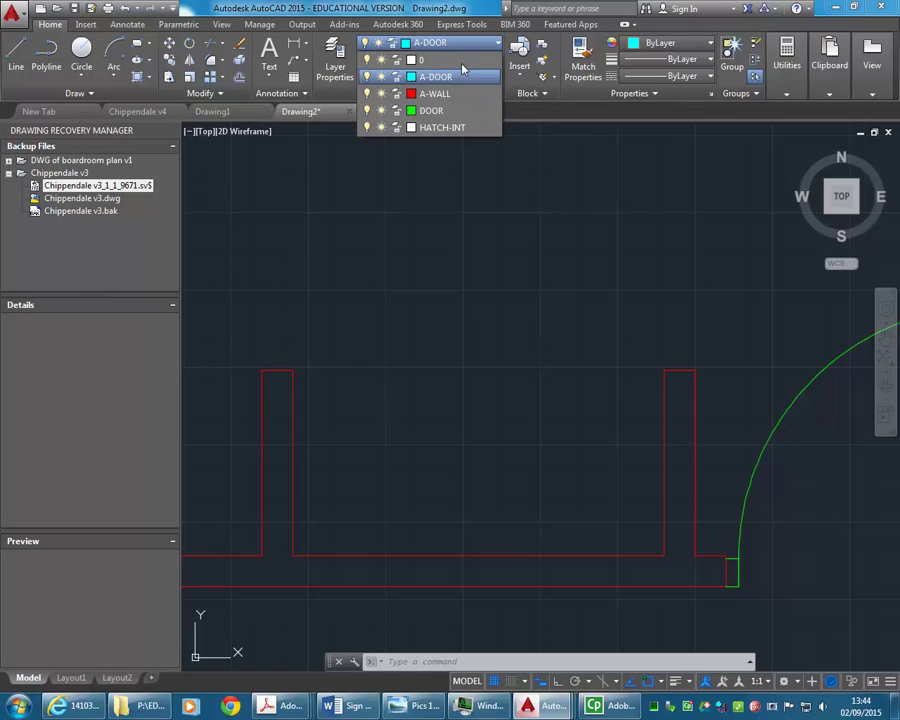
pyautogui.click(336, 62)
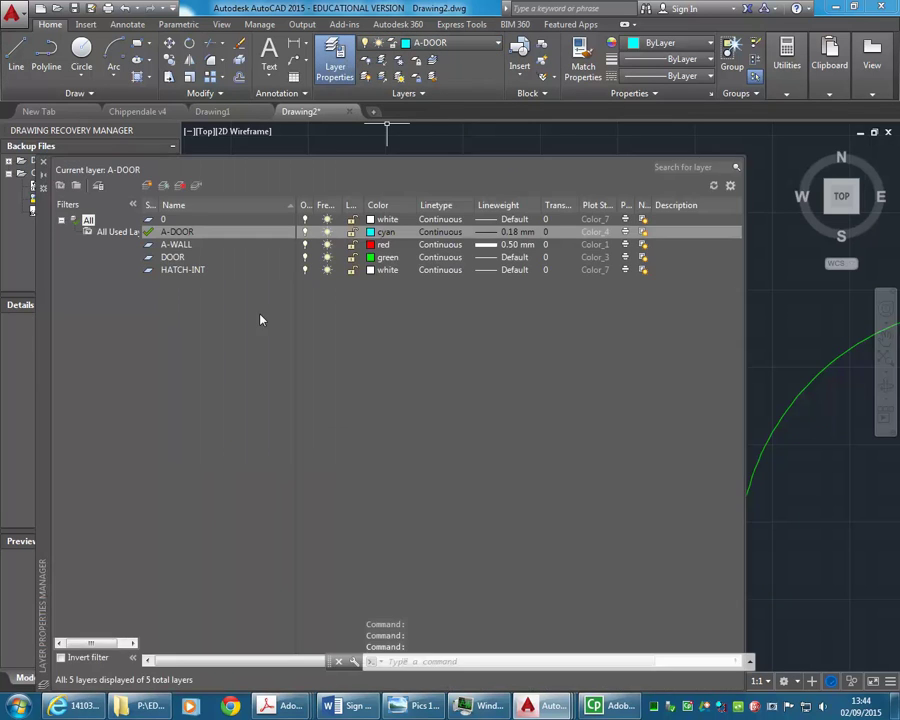
pyautogui.click(174, 257)
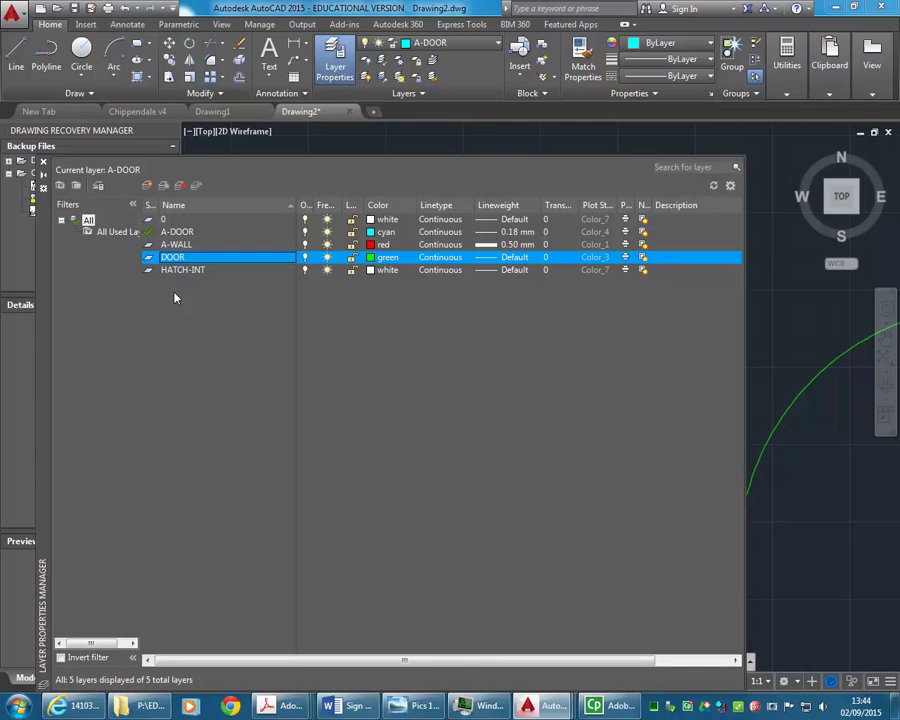
# - Close the Layer Properties Manager and select the inserted door block
pyautogui.click(43, 161)
pyautogui.moveTo(679, 429)
pyautogui.mouseDown(button='middle')
pyautogui.moveTo(534, 389)
pyautogui.moveTo(429, 379)
pyautogui.mouseUp(button='middle')
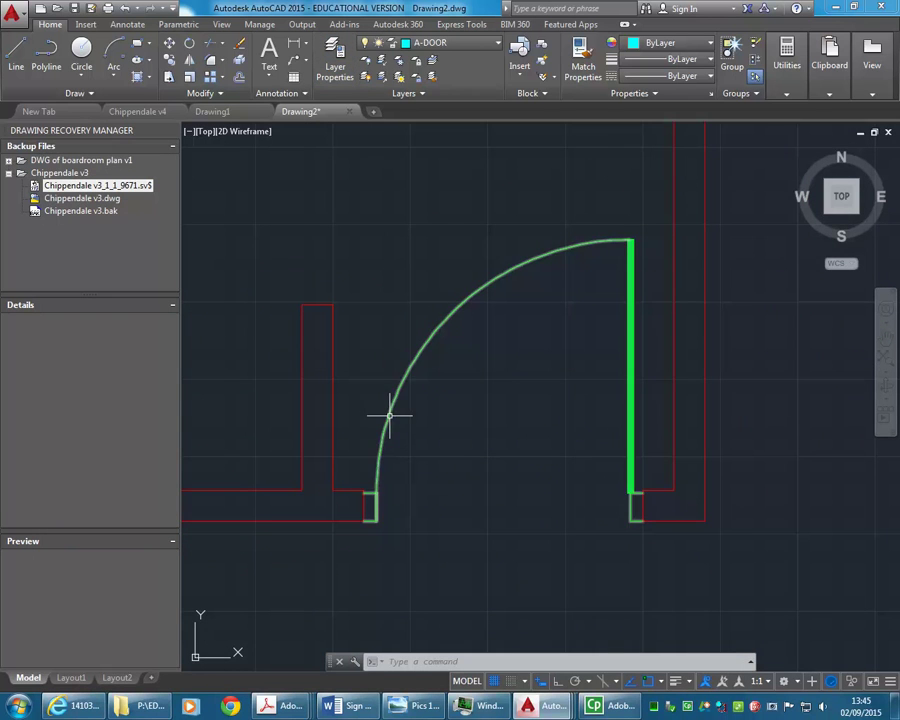
pyautogui.click(385, 414)
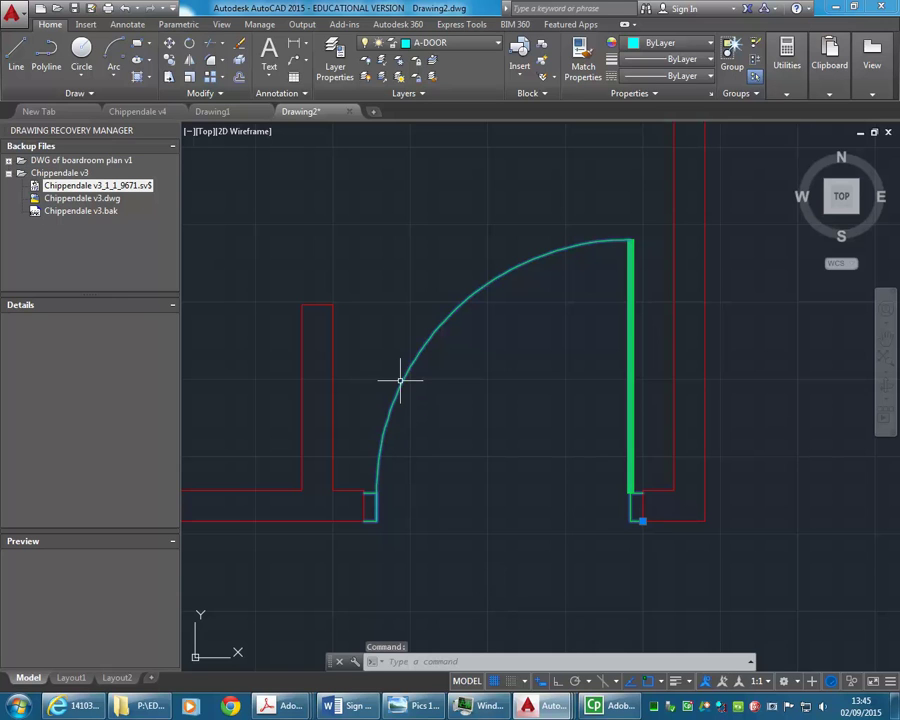
# - Explode the door block and put its arc, leaf and jambs on the A-DOOR layer
pyautogui.click(240, 62)
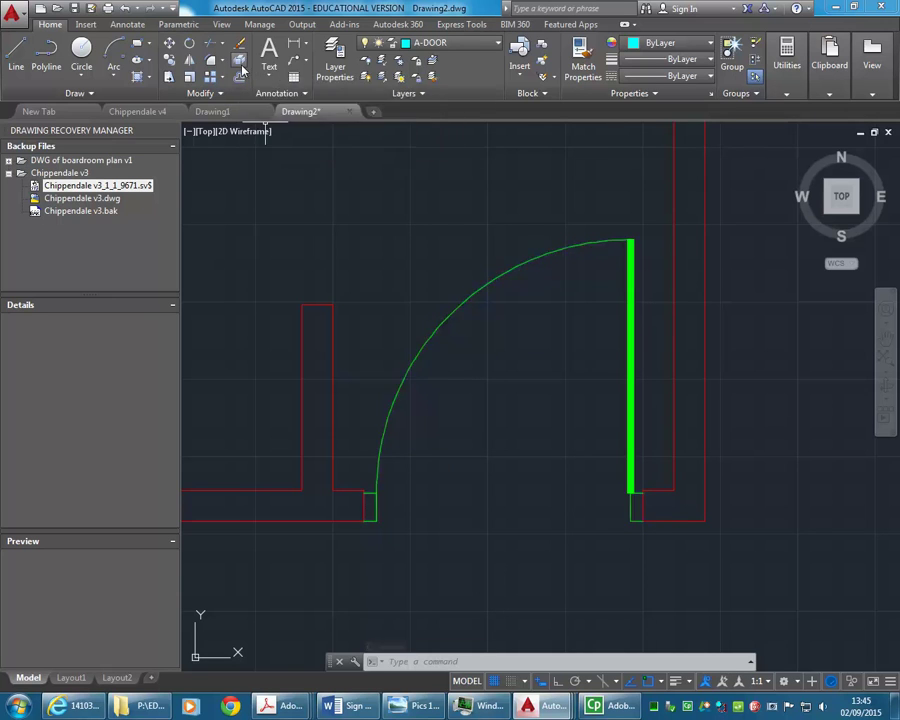
pyautogui.click(637, 541)
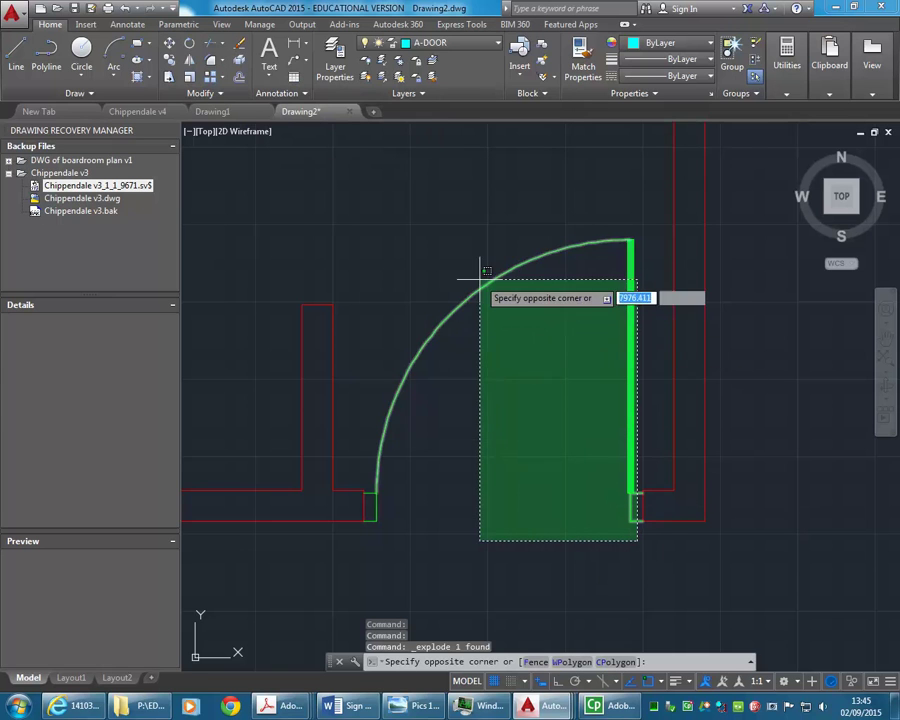
pyautogui.click(370, 208)
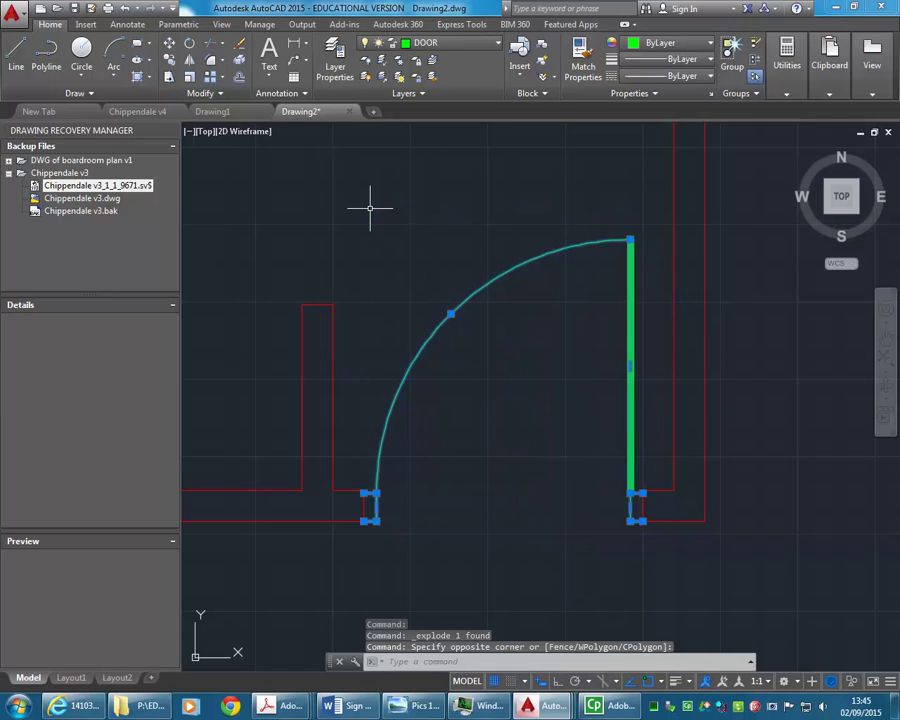
pyautogui.click(450, 43)
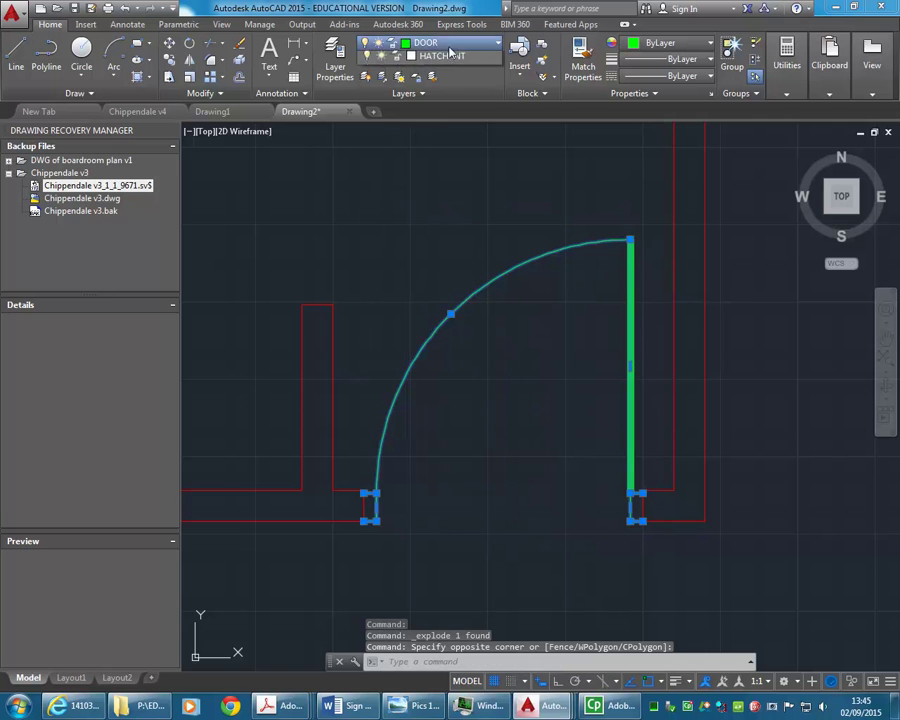
pyautogui.click(440, 78)
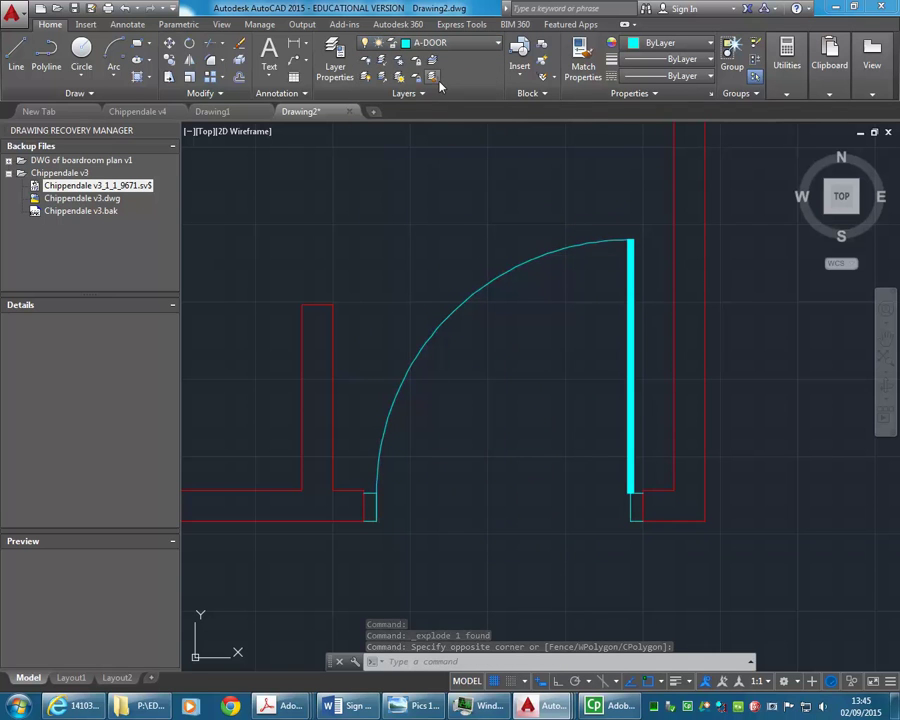
pyautogui.press('Escape')
pyautogui.press('Escape')
pyautogui.scroll(-5, 566, 298)
pyautogui.moveTo(504, 262); pyautogui.dragTo(570, 300, button='middle')
pyautogui.scroll(2, 540, 330)
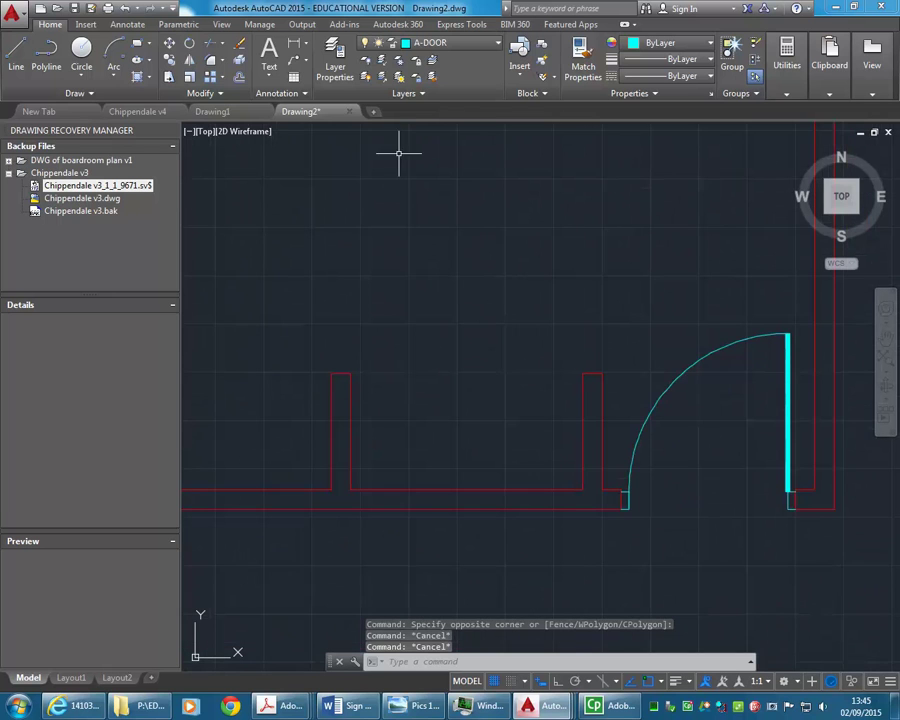
# - Turn the A-DOOR layer off and back on, then make A-DOOR current
pyautogui.click(424, 45)
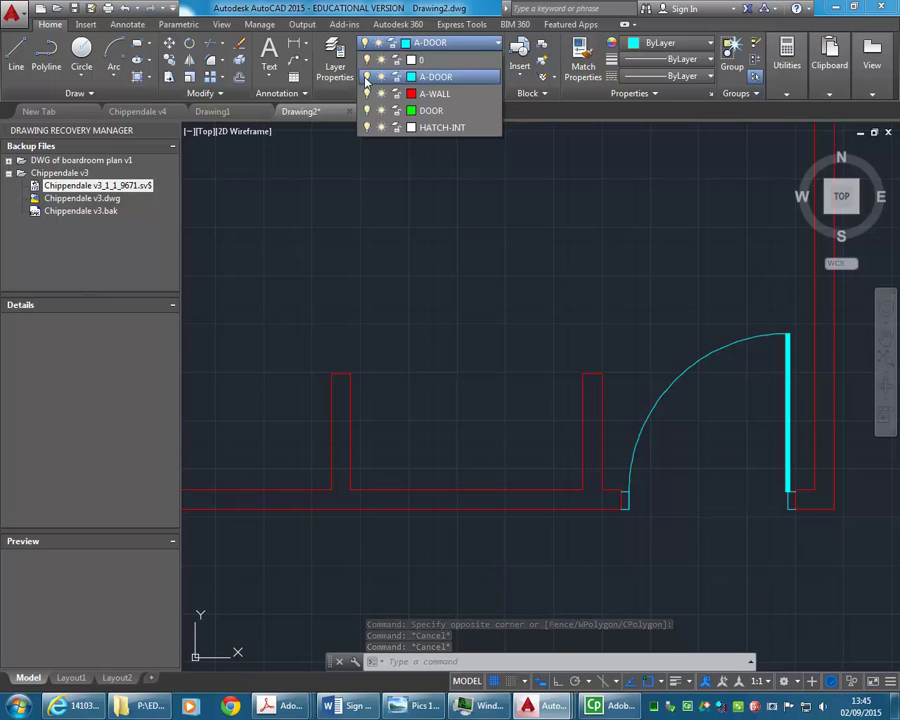
pyautogui.click(429, 64)
pyautogui.click(420, 43)
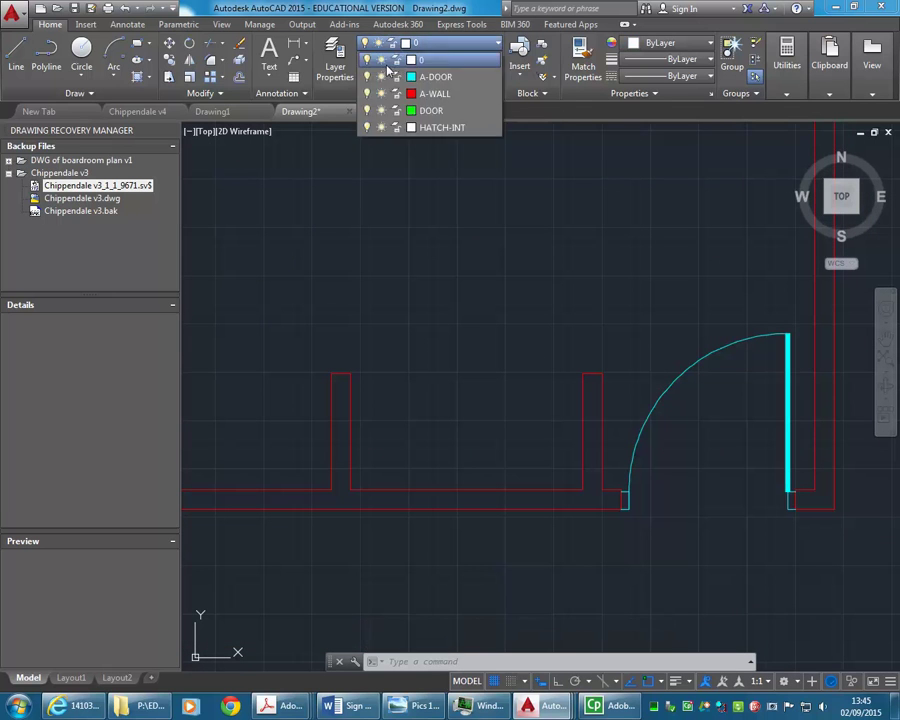
pyautogui.click(367, 77)
pyautogui.click(367, 77)
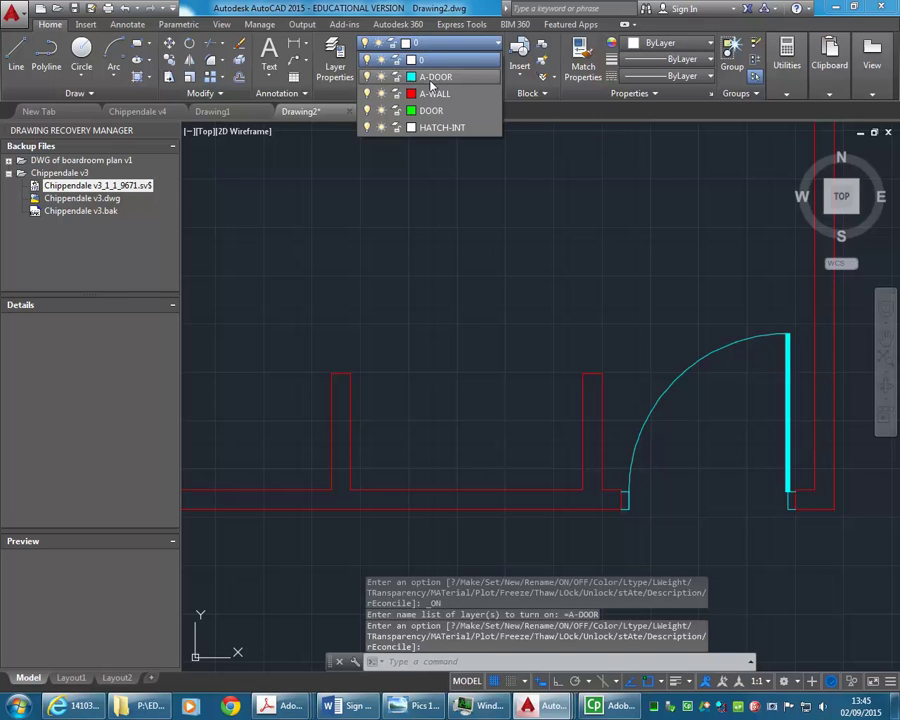
pyautogui.click(433, 78)
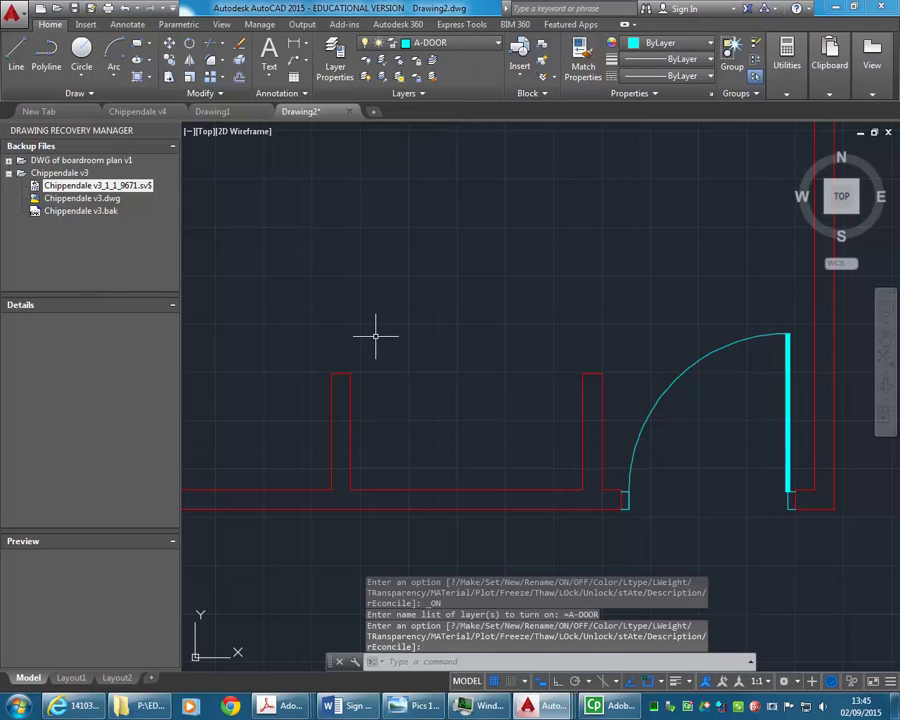
pyautogui.moveTo(409, 416); pyautogui.dragTo(394, 412, button='middle')
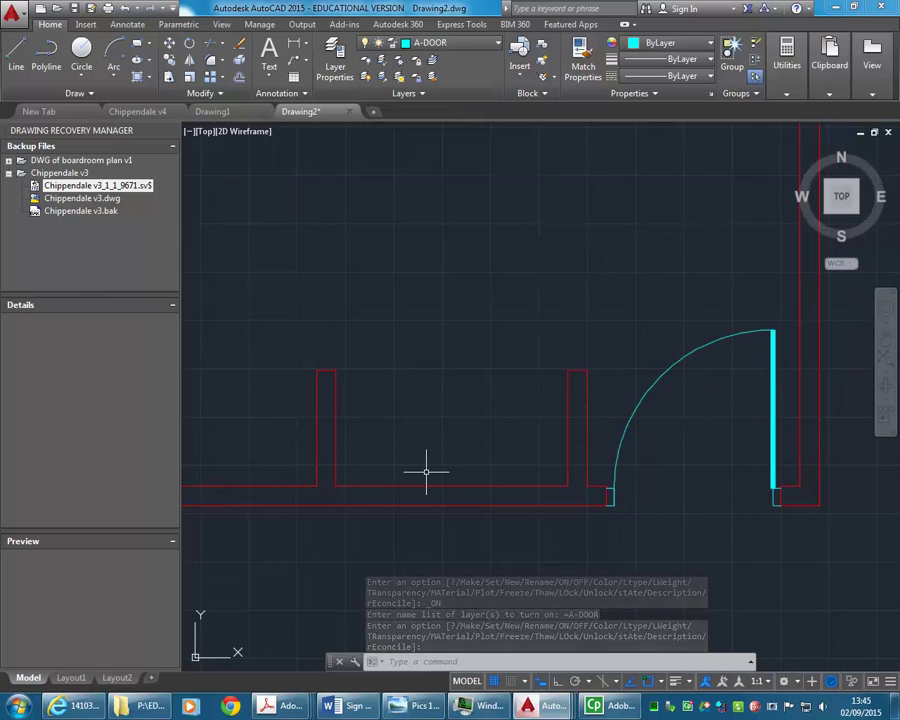
pyautogui.scroll(2, 395, 442)
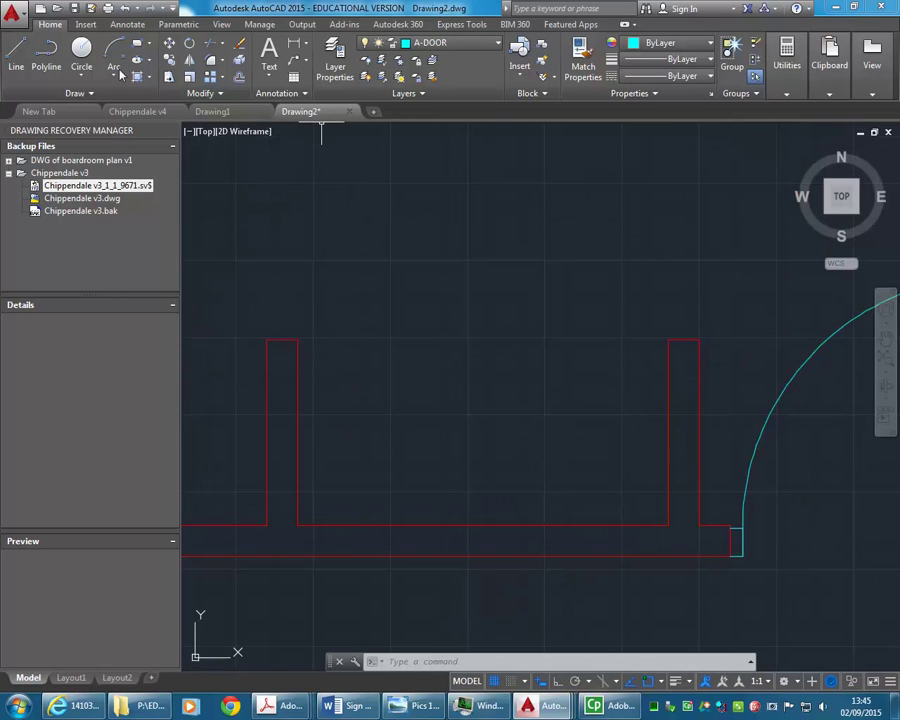
# - With Ortho on, draw a 40 across, 80 down, 40 back outline at the left cupboard's top corner
pyautogui.click(15, 55)
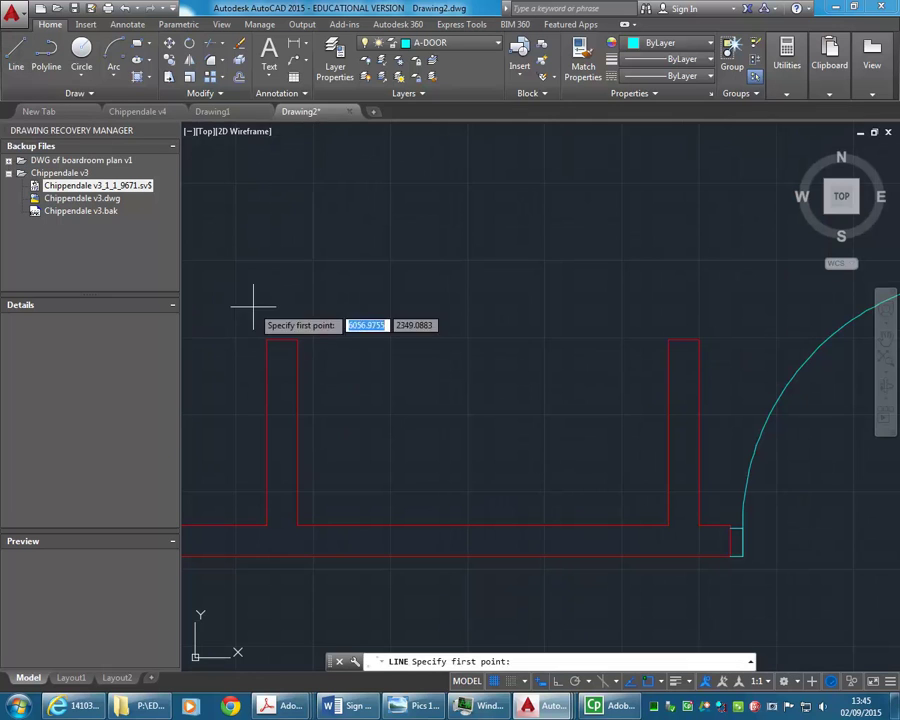
pyautogui.click(297, 340)
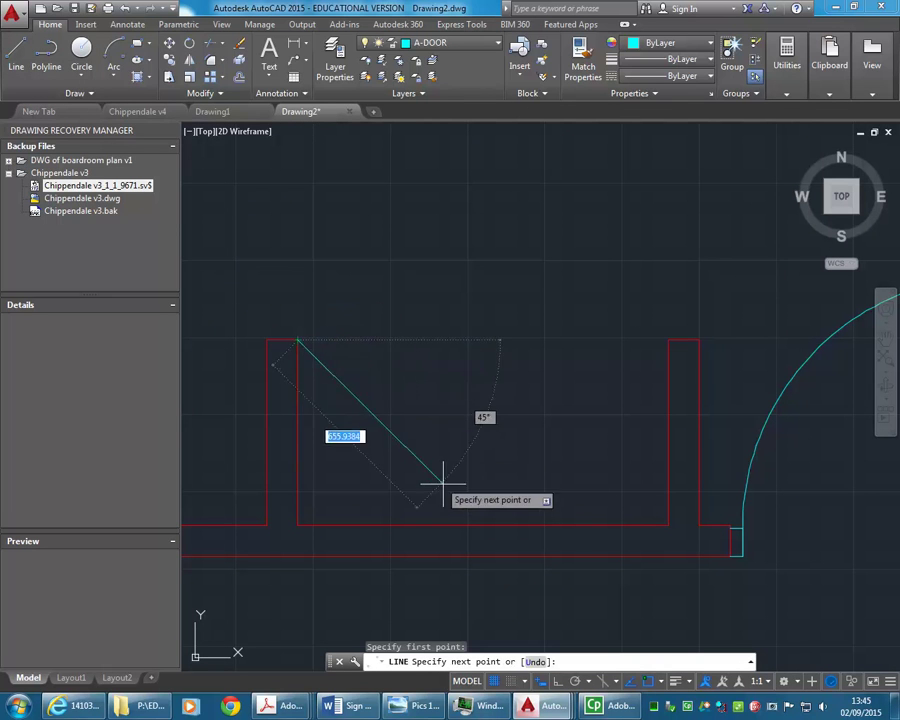
pyautogui.press('F8')
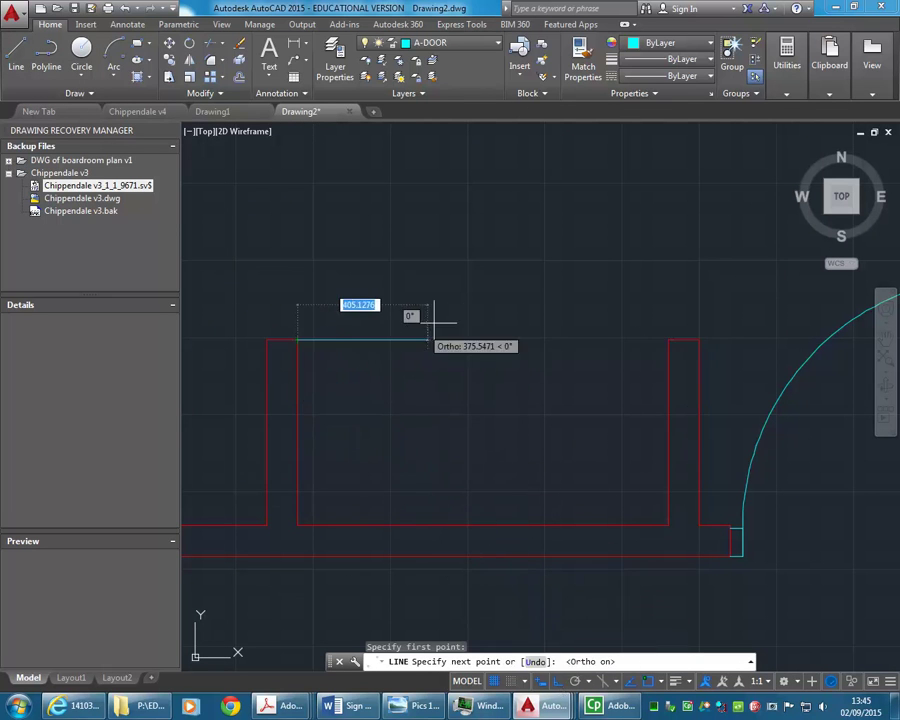
pyautogui.write('40')
pyautogui.press('Return')
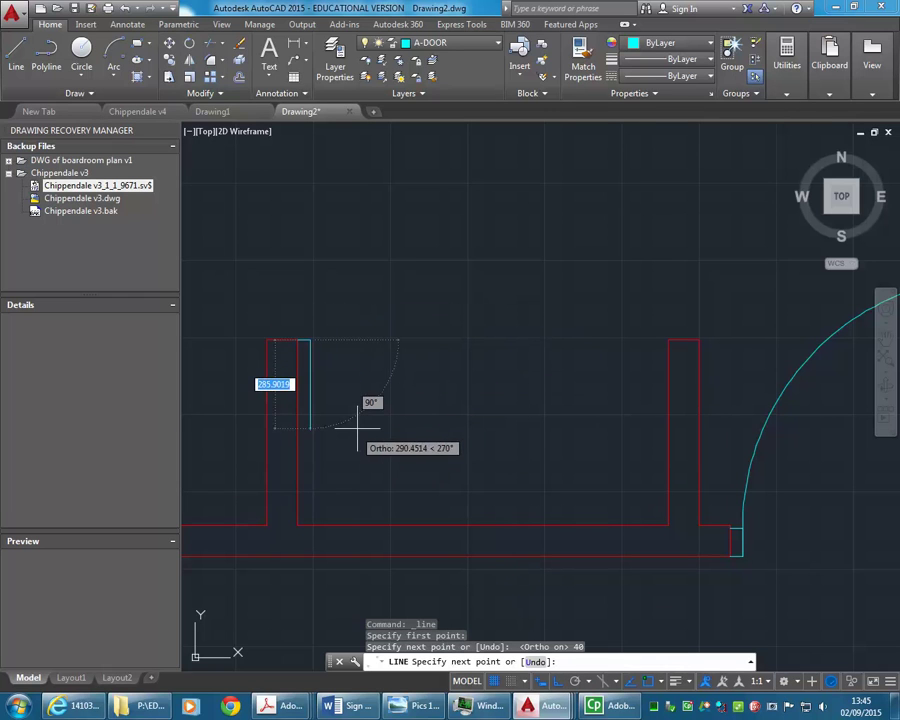
pyautogui.write('80')
pyautogui.press('Return')
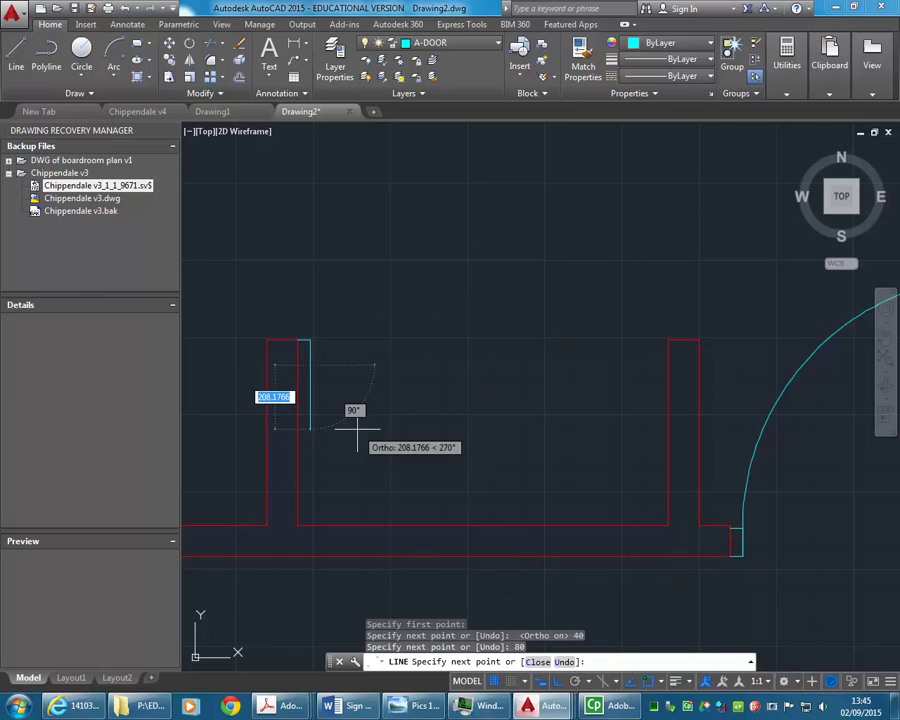
pyautogui.write('4')
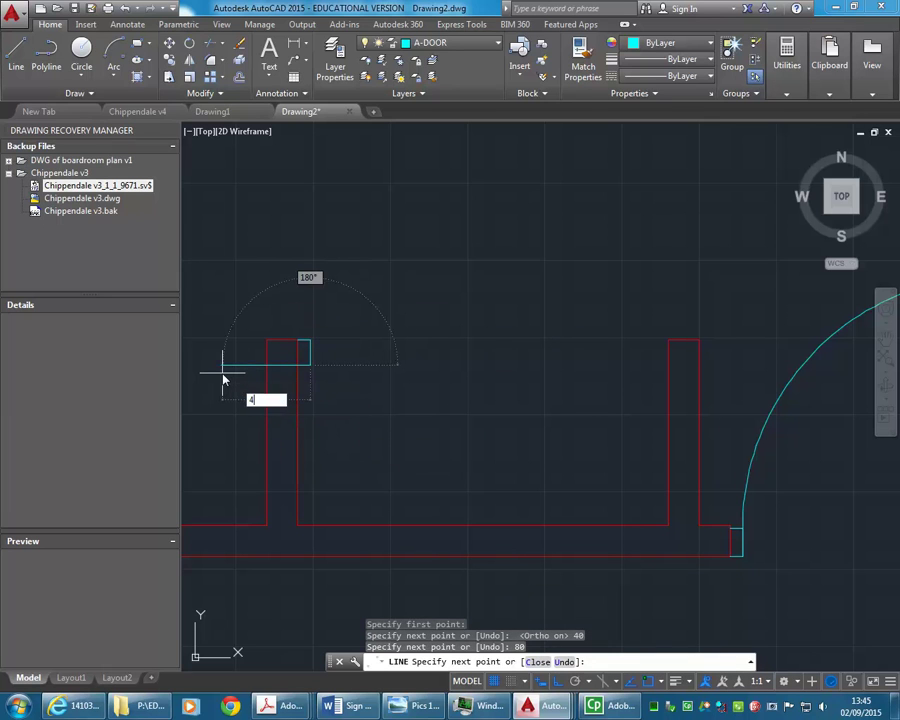
pyautogui.write('0')
pyautogui.press('Return')
pyautogui.press('Return')
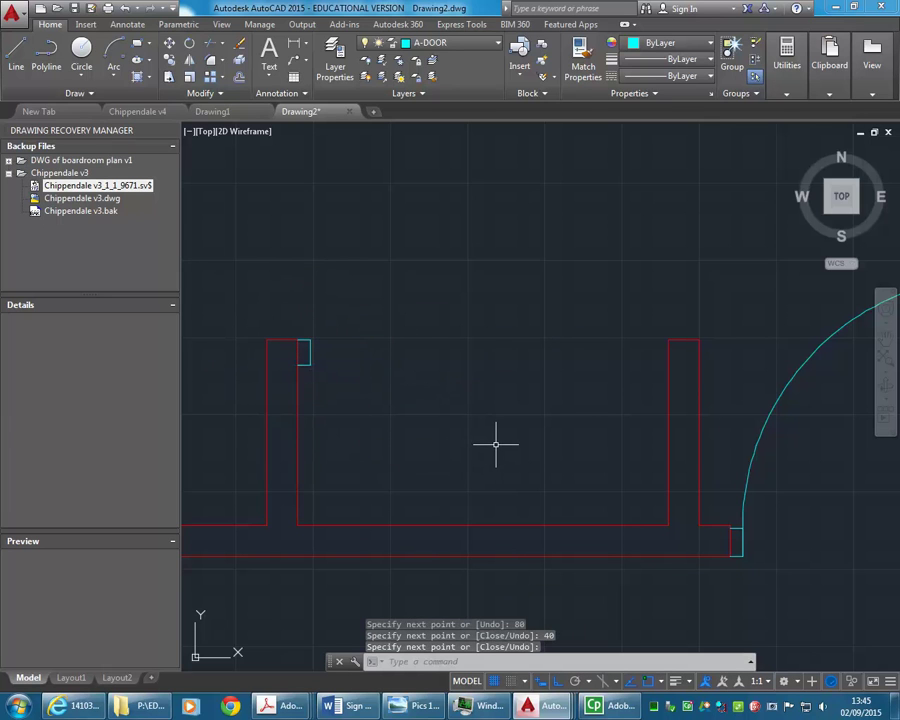
# - Draw the matching 40 by 80 outline at the right cupboard's top corner
pyautogui.click(16, 55)
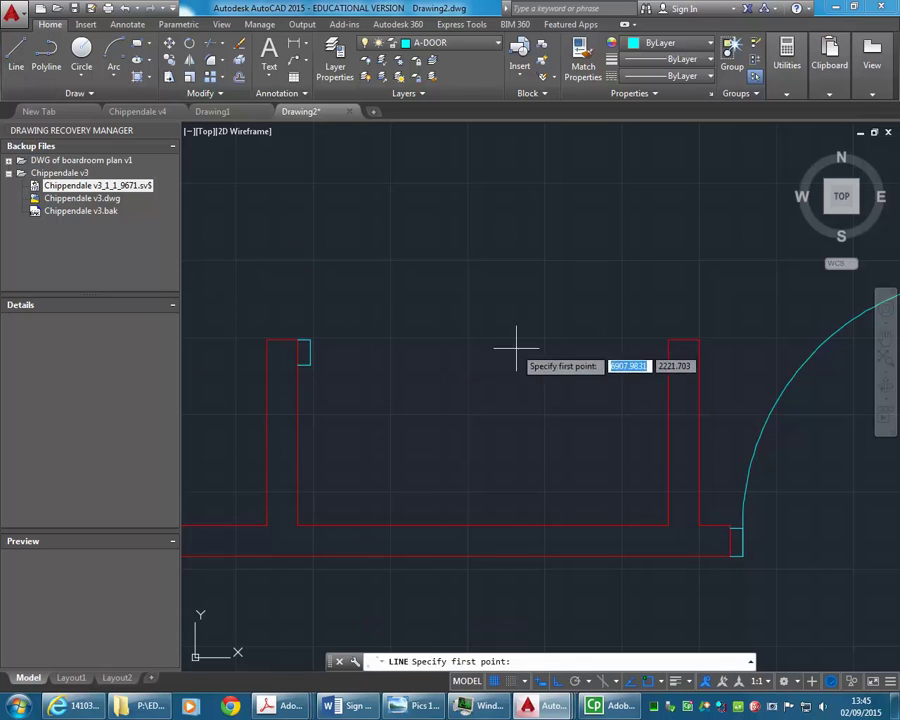
pyautogui.click(668, 341)
pyautogui.write('4')
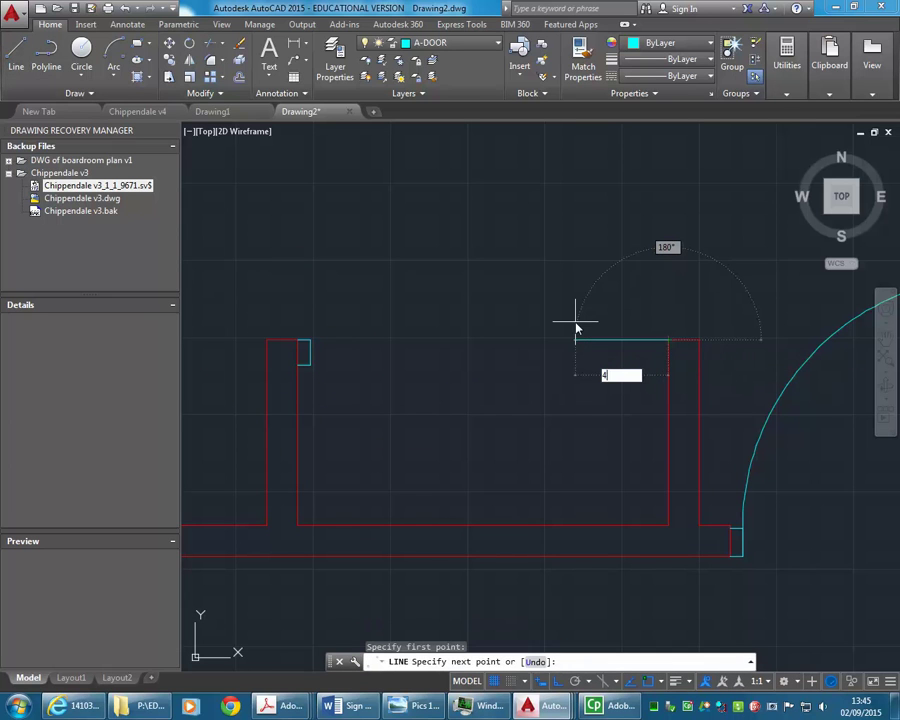
pyautogui.write('0')
pyautogui.press('Return')
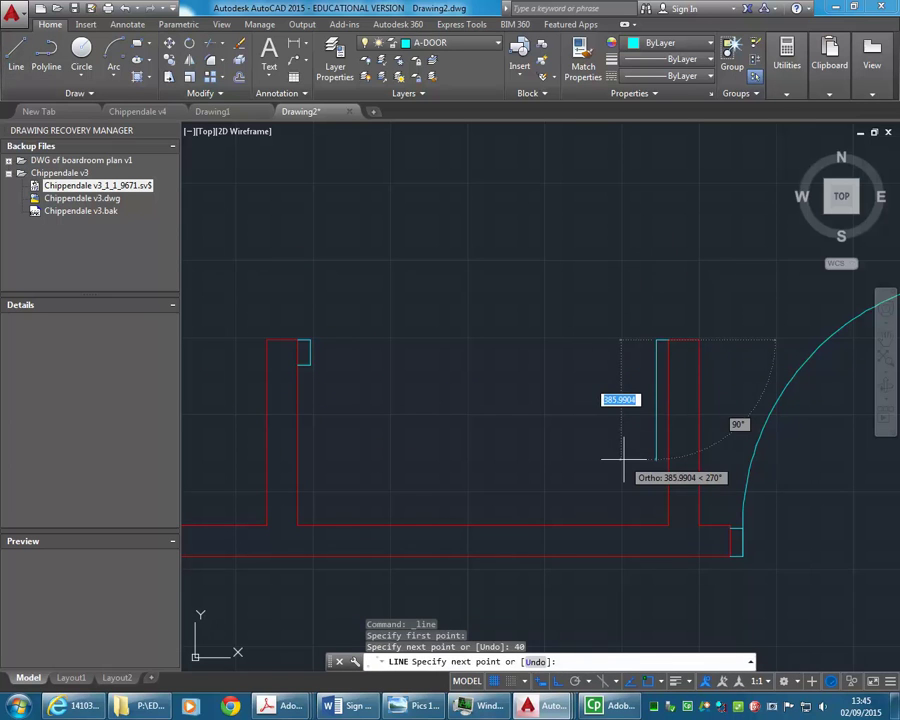
pyautogui.write('80')
pyautogui.press('Return')
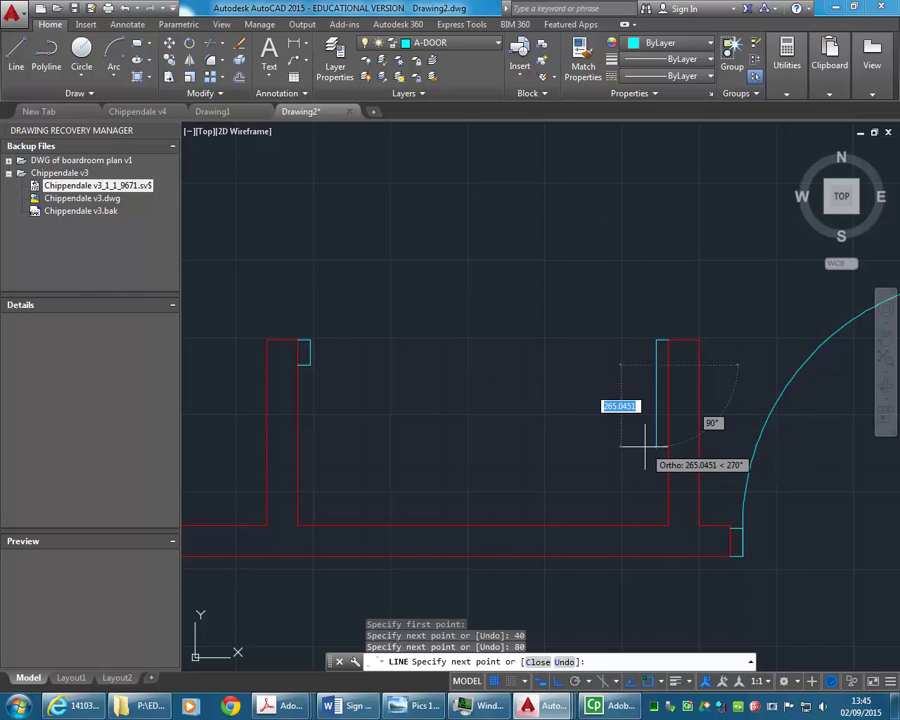
pyautogui.write('4')
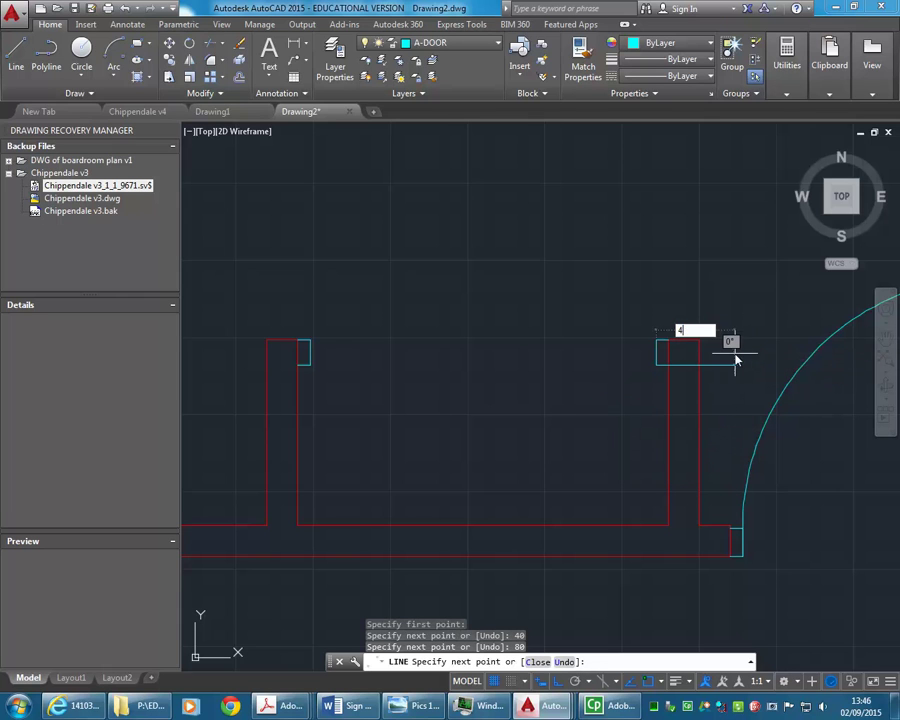
pyautogui.write('0')
pyautogui.press('Return')
pyautogui.press('Return')
pyautogui.moveTo(532, 185)
pyautogui.mouseDown(button='middle')
pyautogui.moveTo(468, 227)
pyautogui.moveTo(446, 274)
pyautogui.mouseUp(button='middle')
pyautogui.scroll(-2, 468, 227)
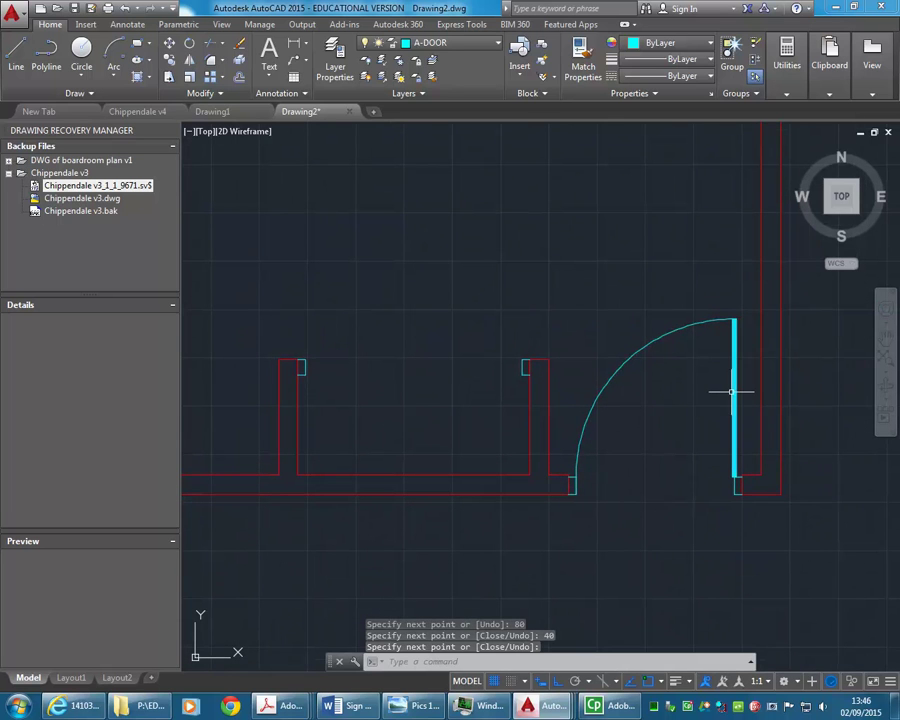
pyautogui.moveTo(508, 305); pyautogui.dragTo(538, 320, button='middle')
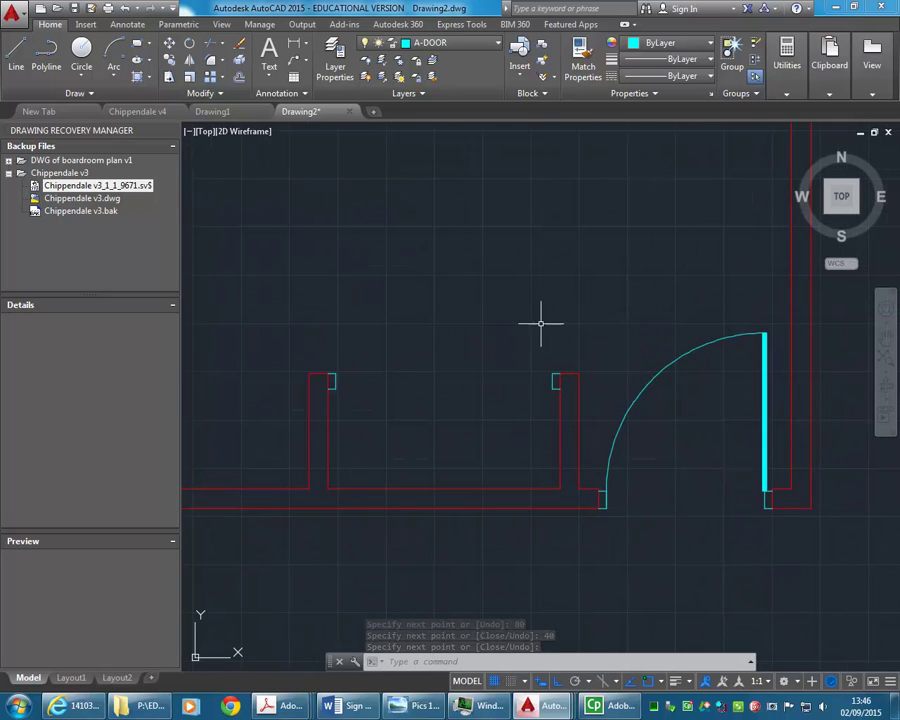
pyautogui.click(766, 405)
pyautogui.click(762, 401)
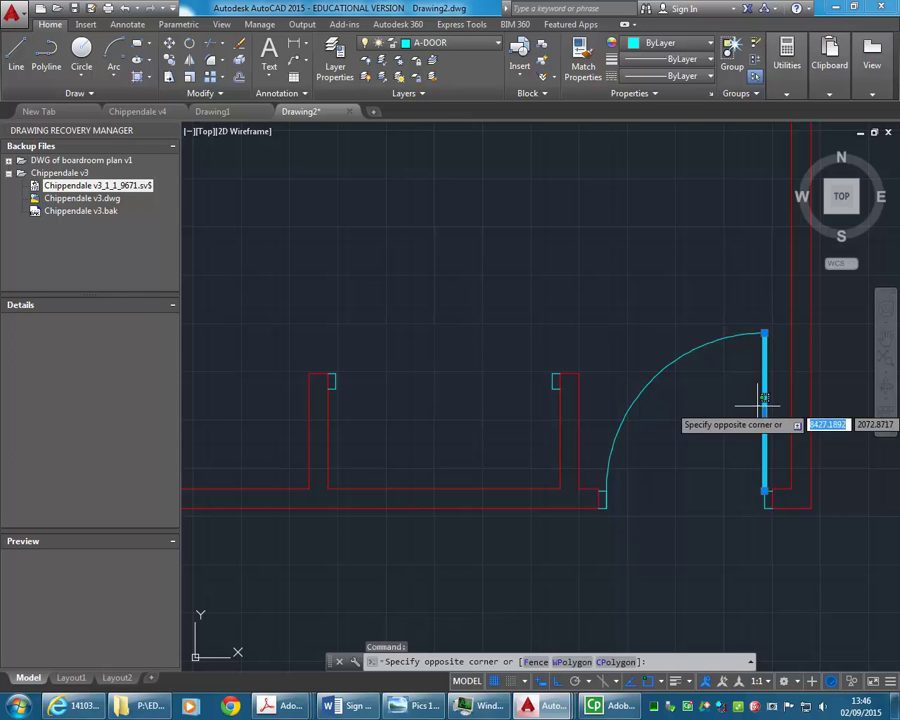
pyautogui.click(777, 400)
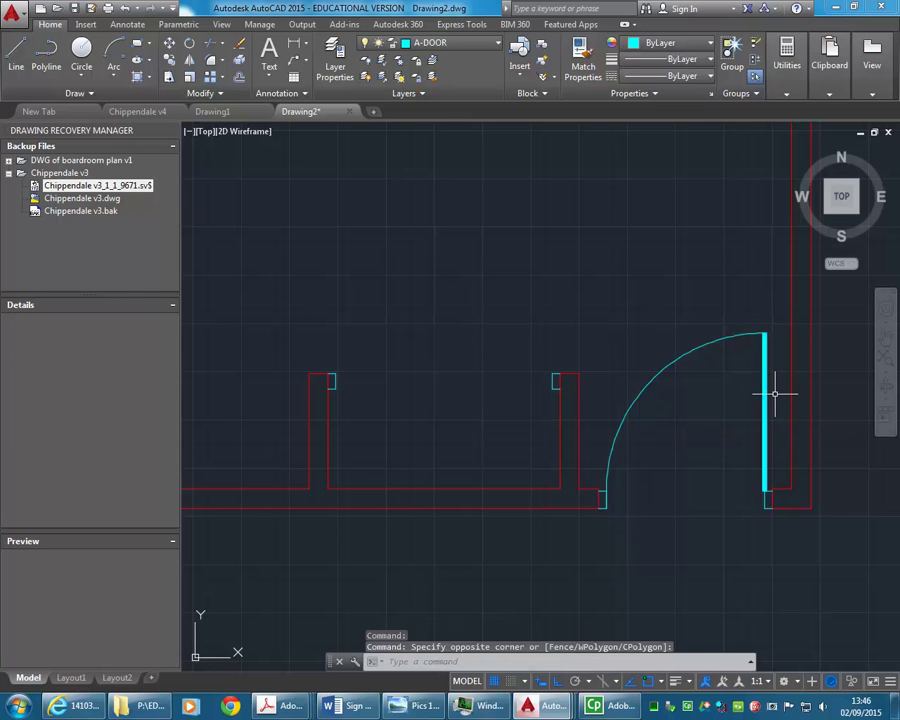
pyautogui.press('Escape')
pyautogui.press('Escape')
pyautogui.rightClick(552, 232)
pyautogui.click(630, 575)
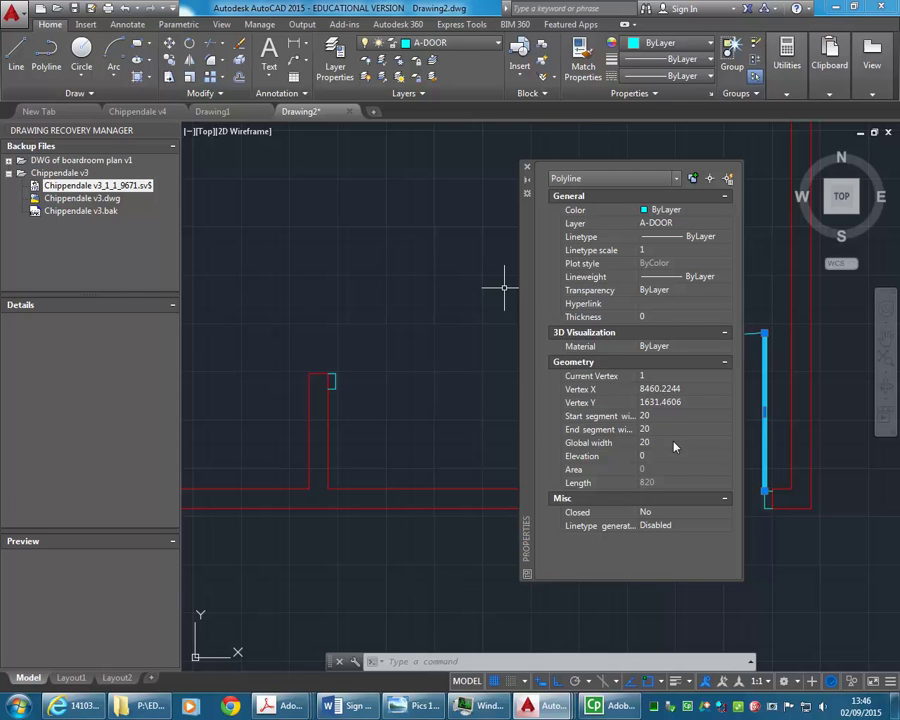
pyautogui.click(528, 170)
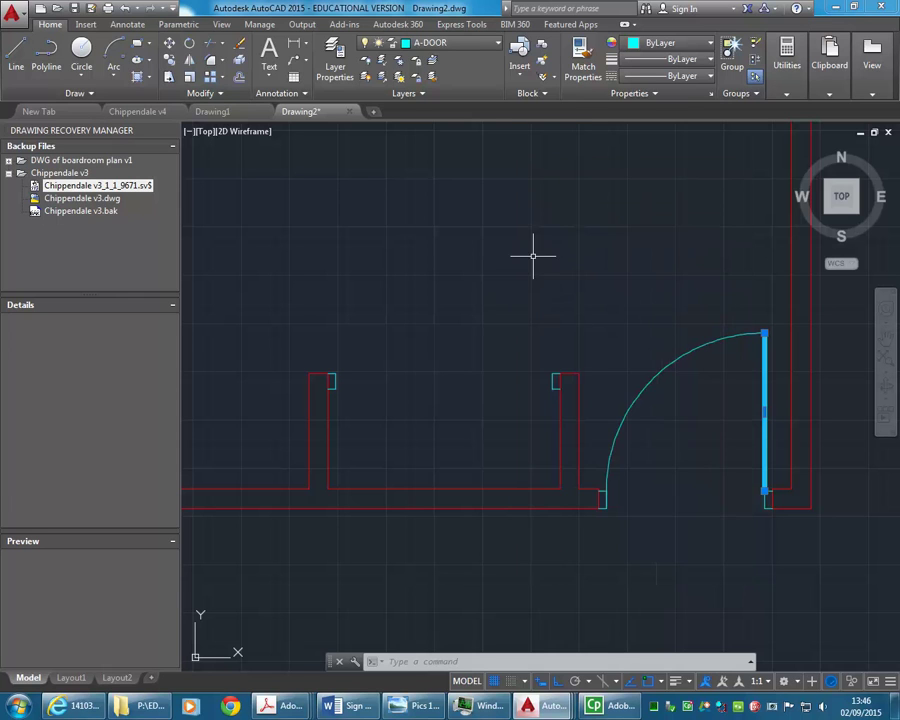
pyautogui.press('Escape')
pyautogui.press('Escape')
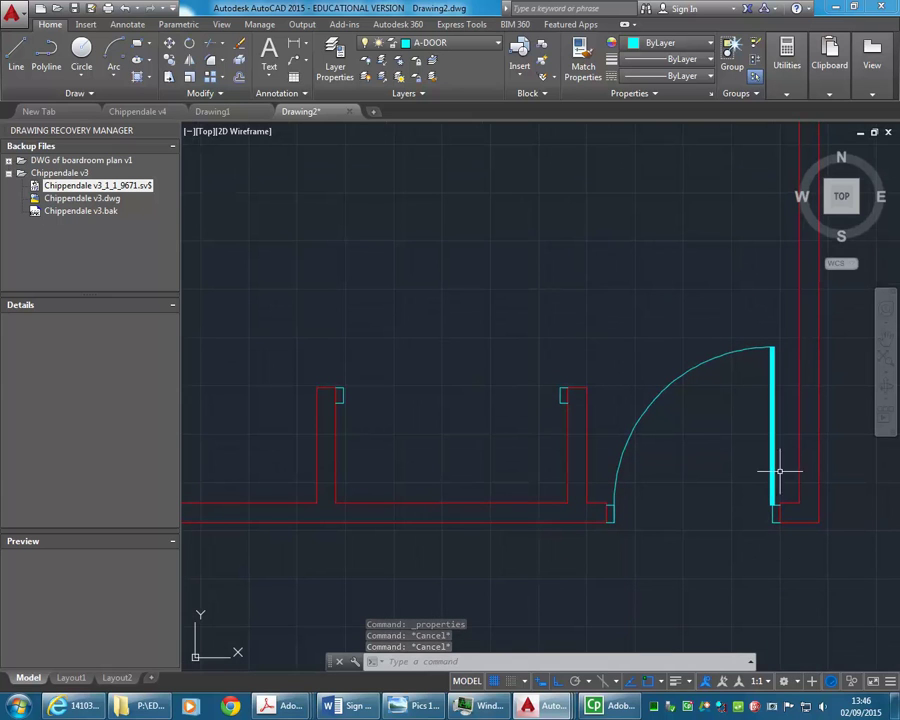
pyautogui.moveTo(450, 351); pyautogui.dragTo(485, 398, button='middle')
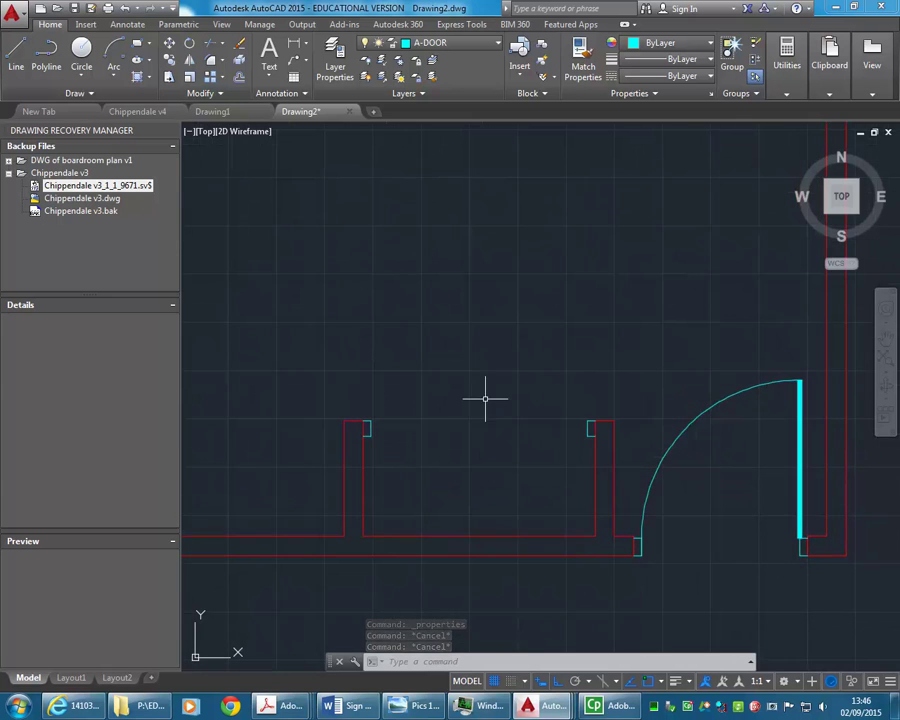
# - Start a line snapped to the top endpoint of the right cupboard's wall return
pyautogui.click(14, 56)
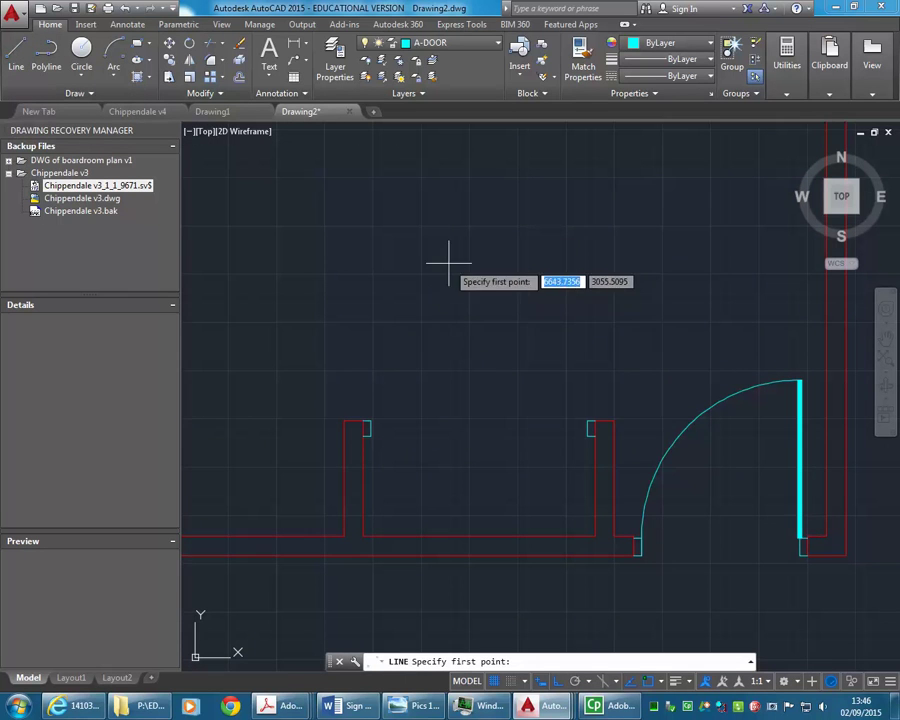
pyautogui.click(587, 421)
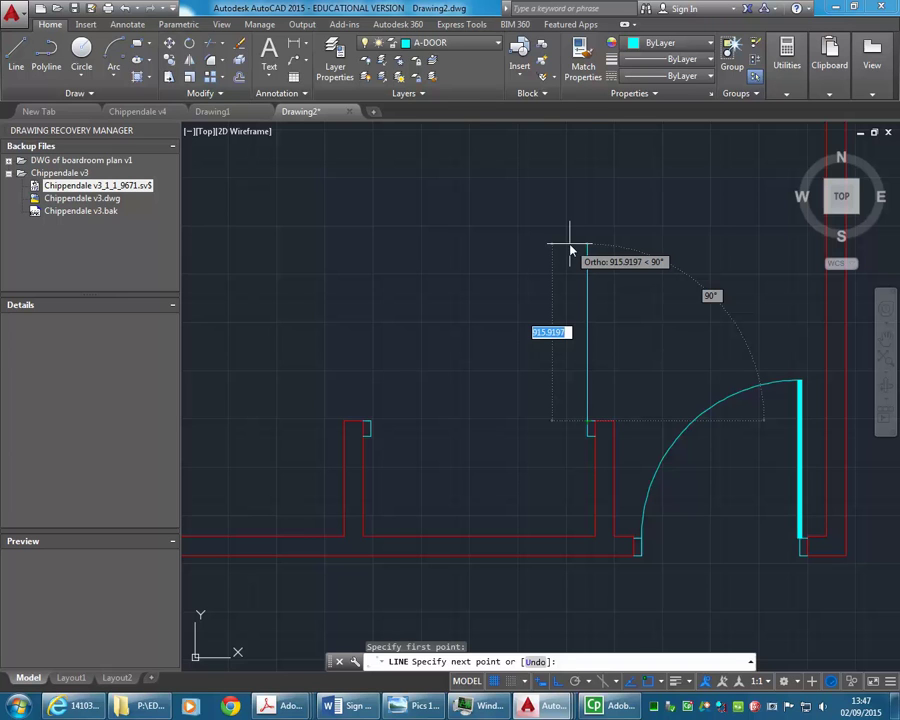
# - Finish the right door-leaf line at 560 long
pyautogui.write('560')
pyautogui.press('Return')
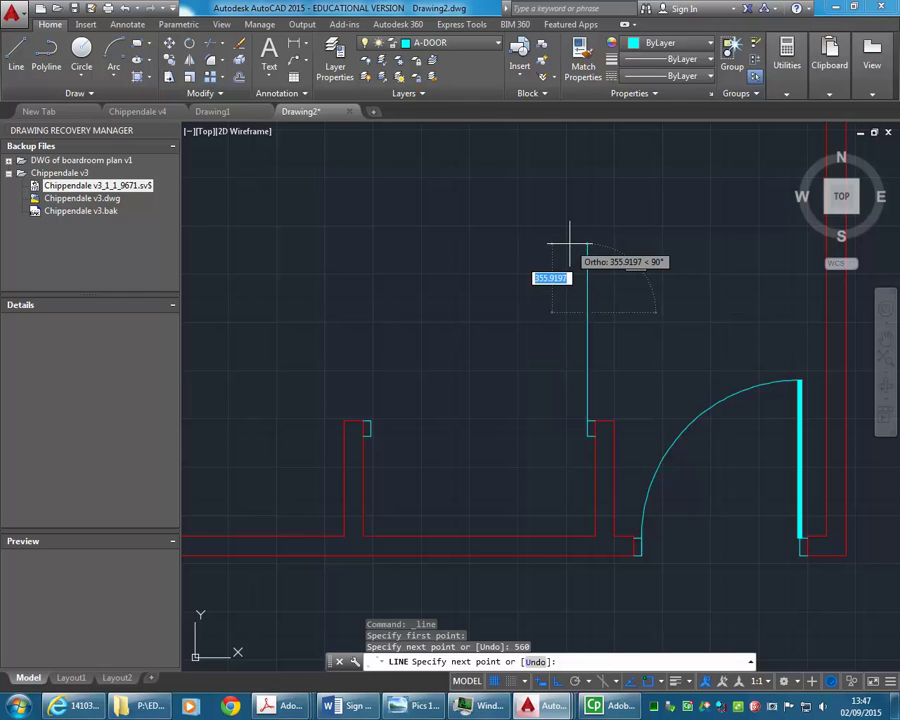
pyautogui.press('Return')
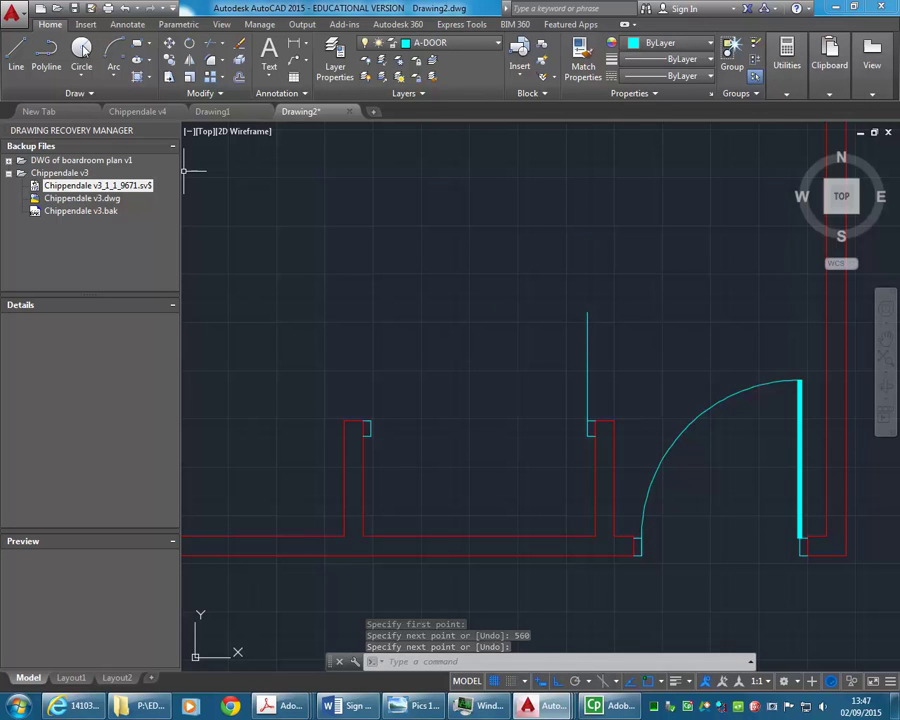
# - Draw the left door leaf 560 long upward from the opening's left side
pyautogui.click(22, 62)
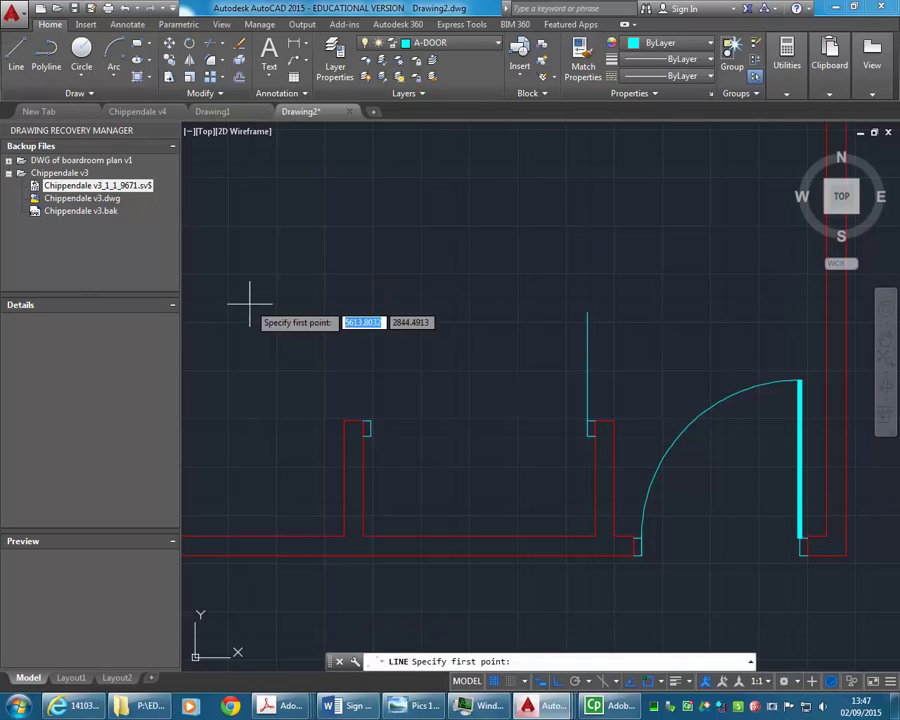
pyautogui.click(369, 421)
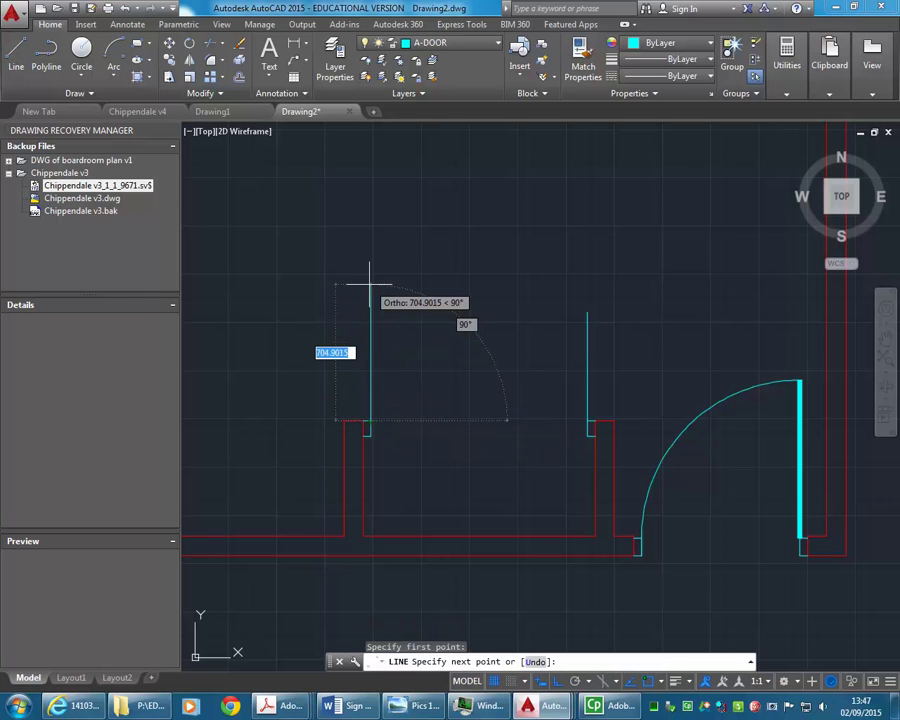
pyautogui.write('560')
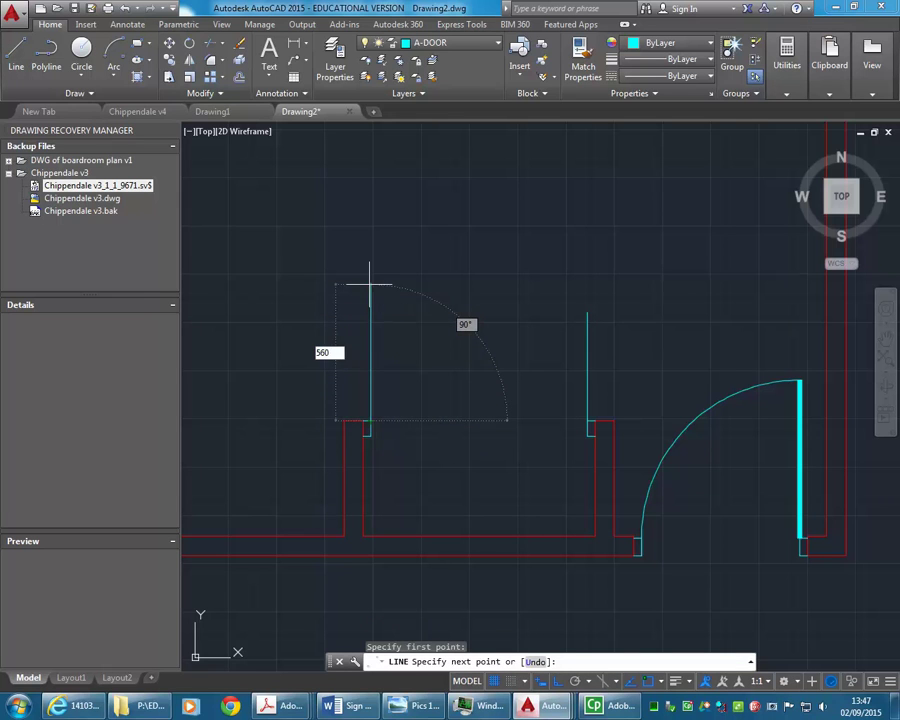
pyautogui.press('Return')
pyautogui.press('Return')
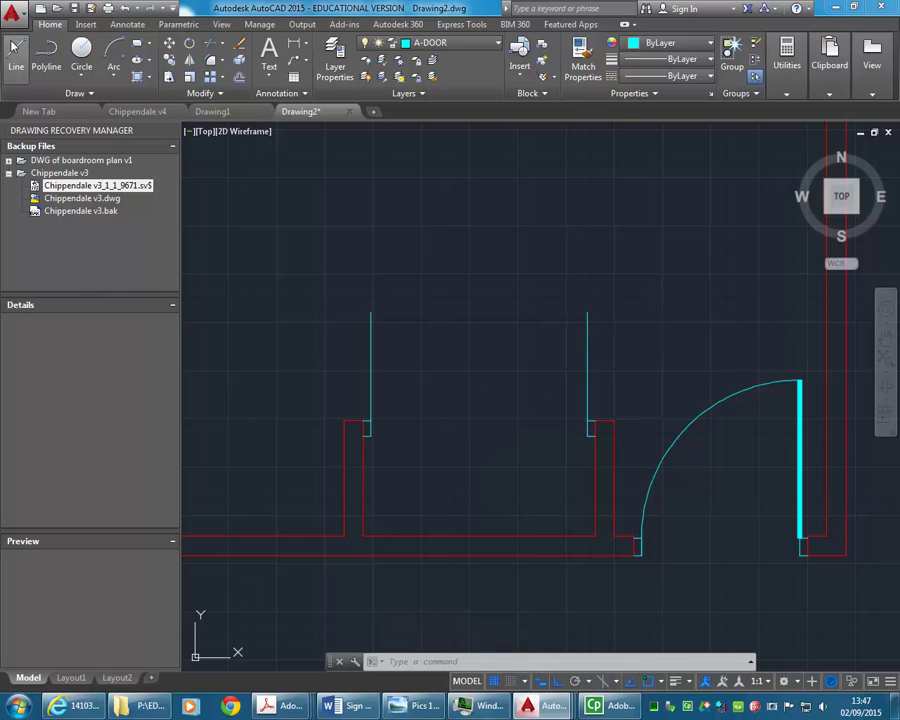
pyautogui.click(112, 80)
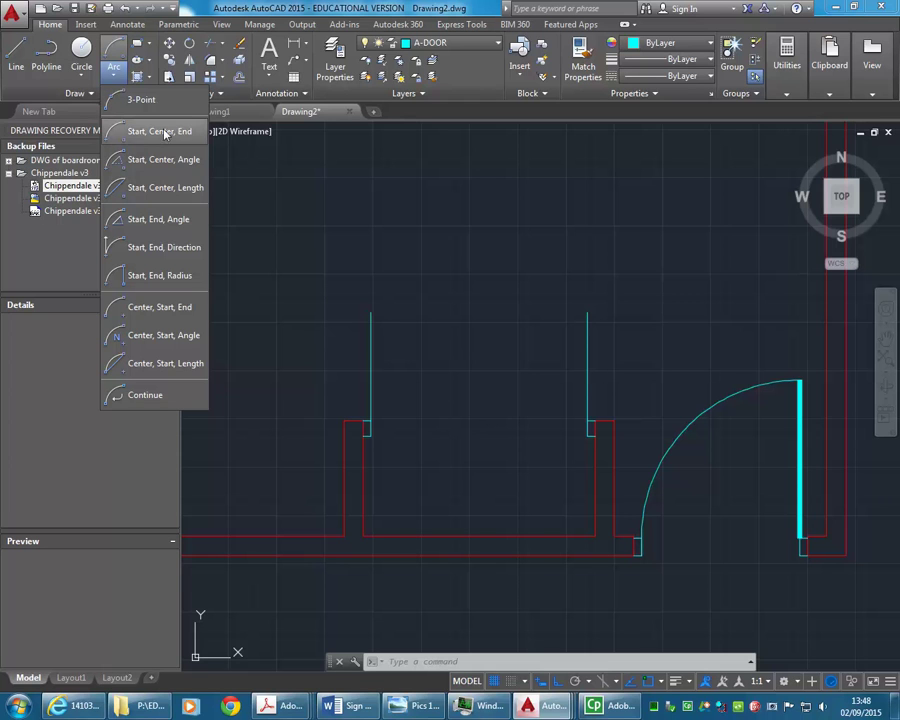
# - Draw a Start-Center-End swing arc from the right leaf's top, centred on its base, ending at 180°
pyautogui.click(172, 131)
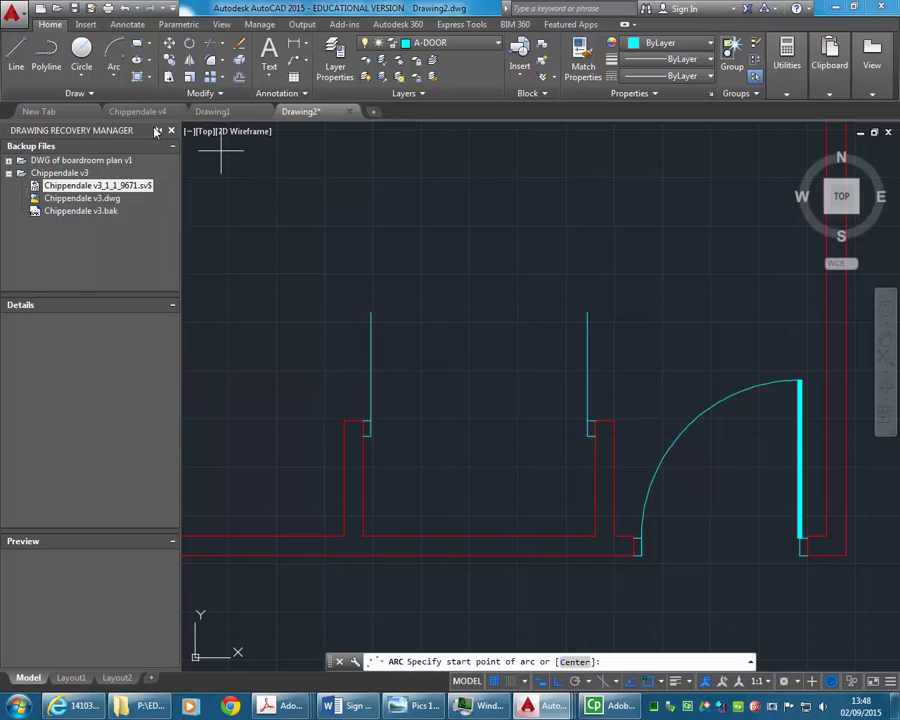
pyautogui.click(587, 313)
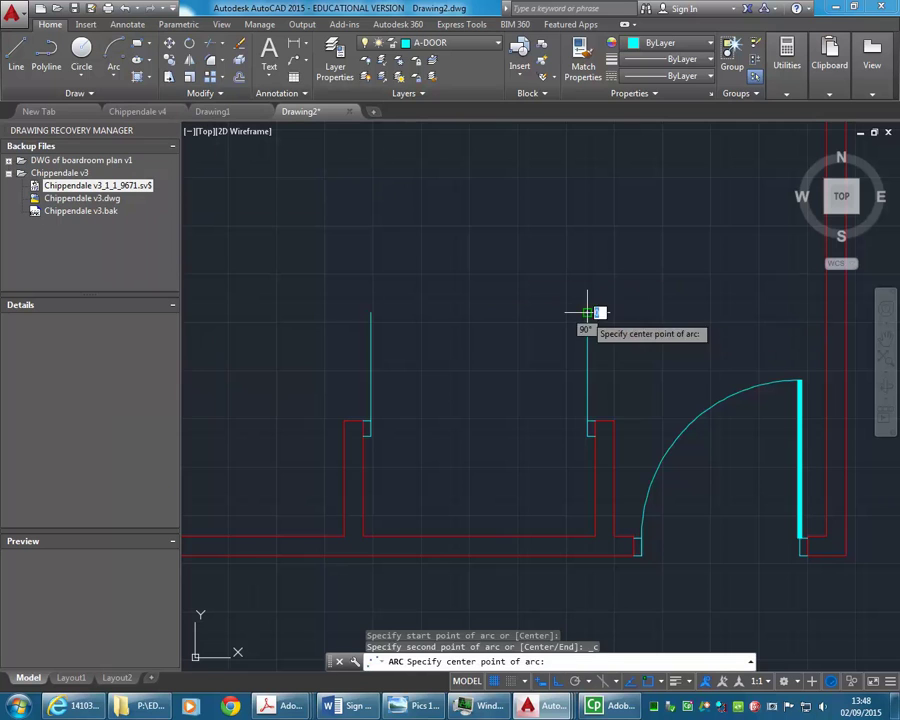
pyautogui.click(587, 421)
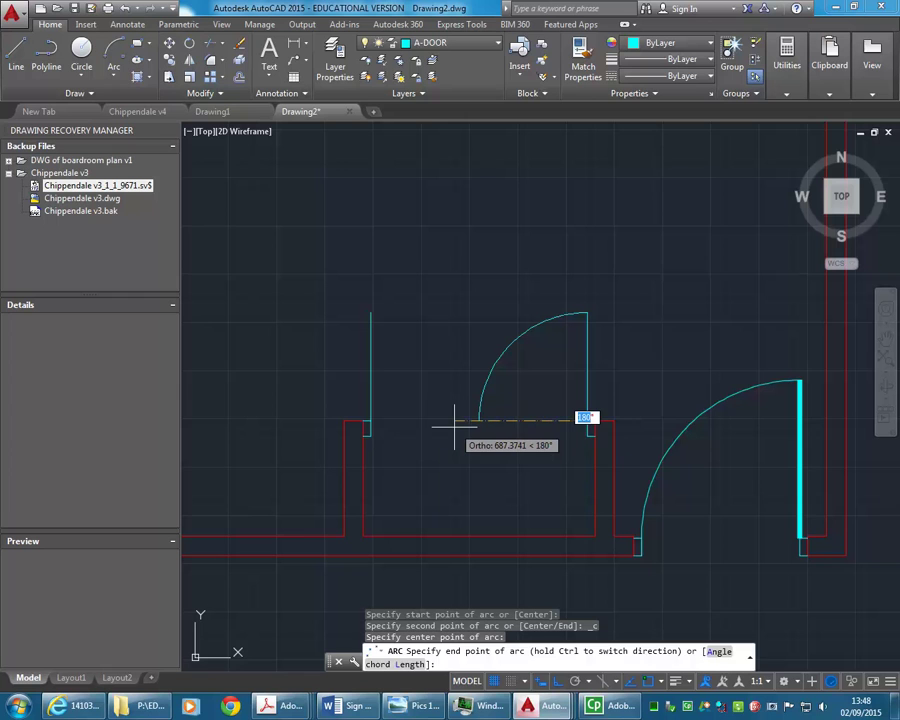
pyautogui.click(455, 422)
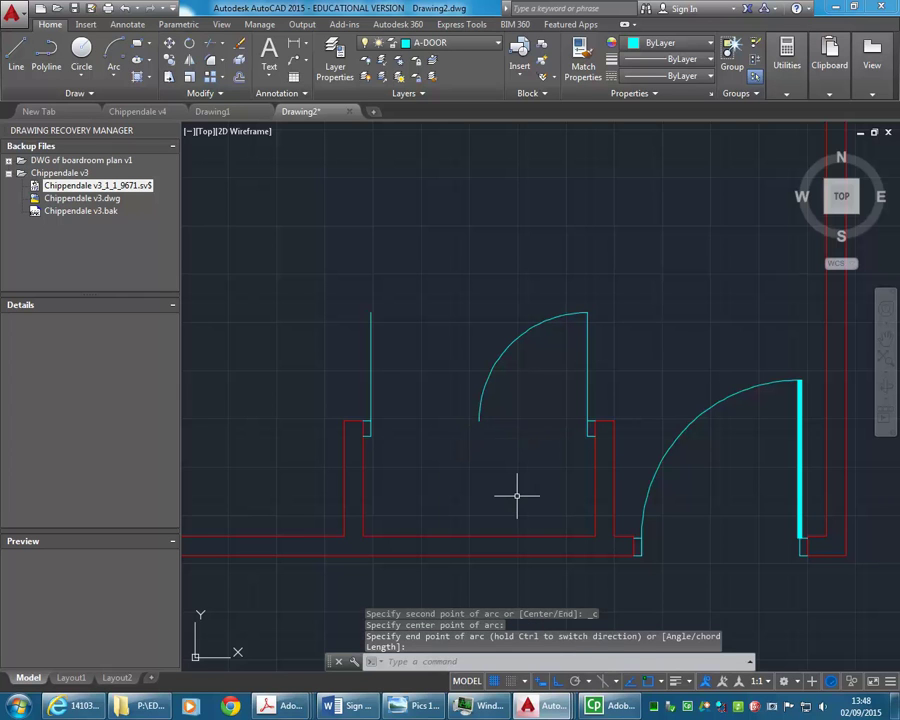
pyautogui.click(483, 403)
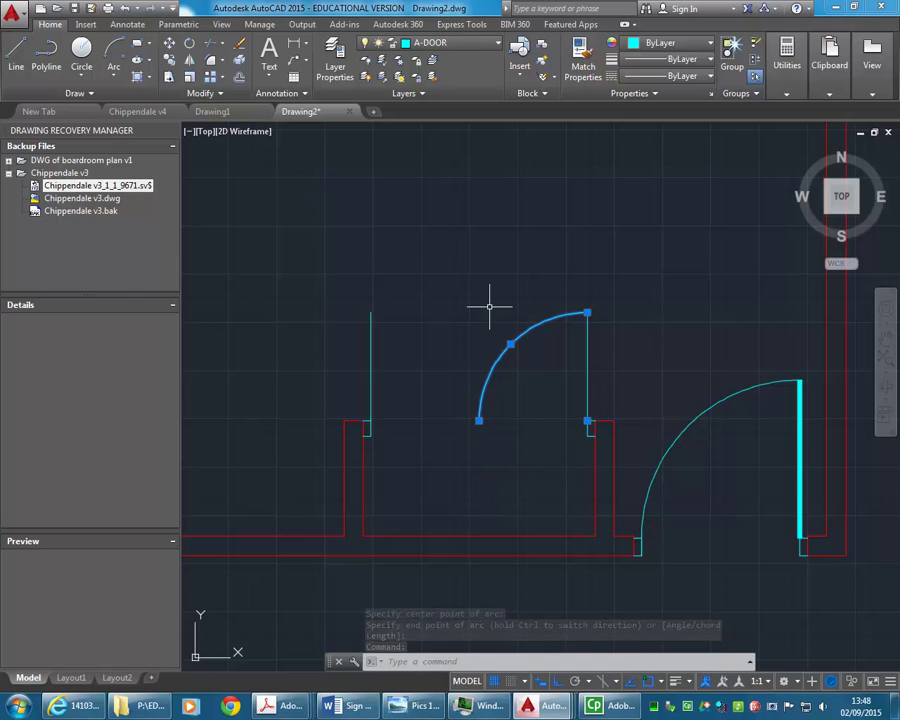
pyautogui.click(189, 59)
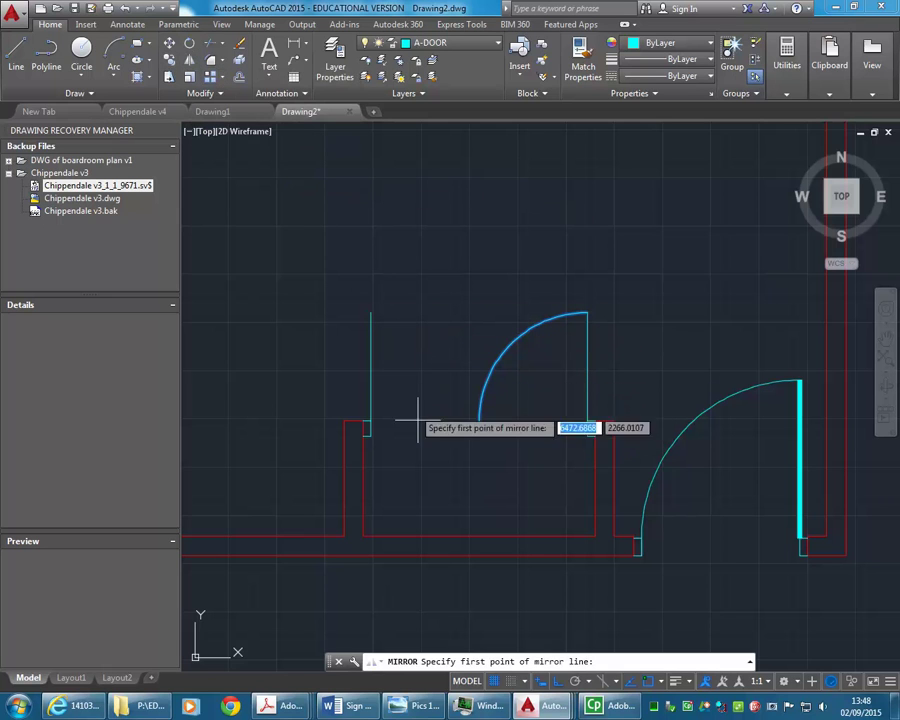
# - Mirror the arc about a vertical line through its lower end, keeping the original arc
pyautogui.click(479, 421)
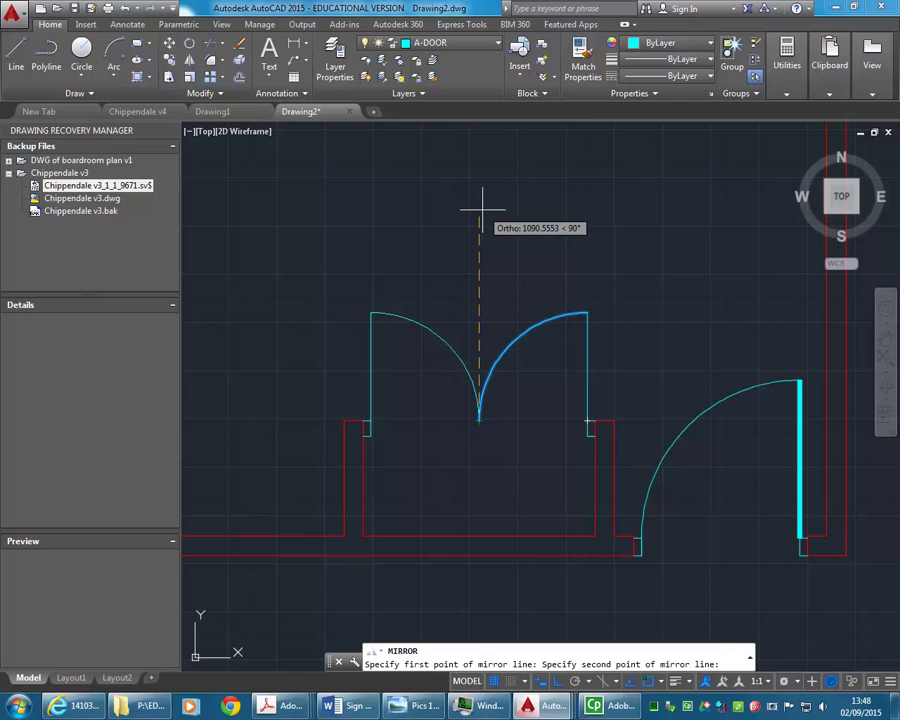
pyautogui.click(481, 211)
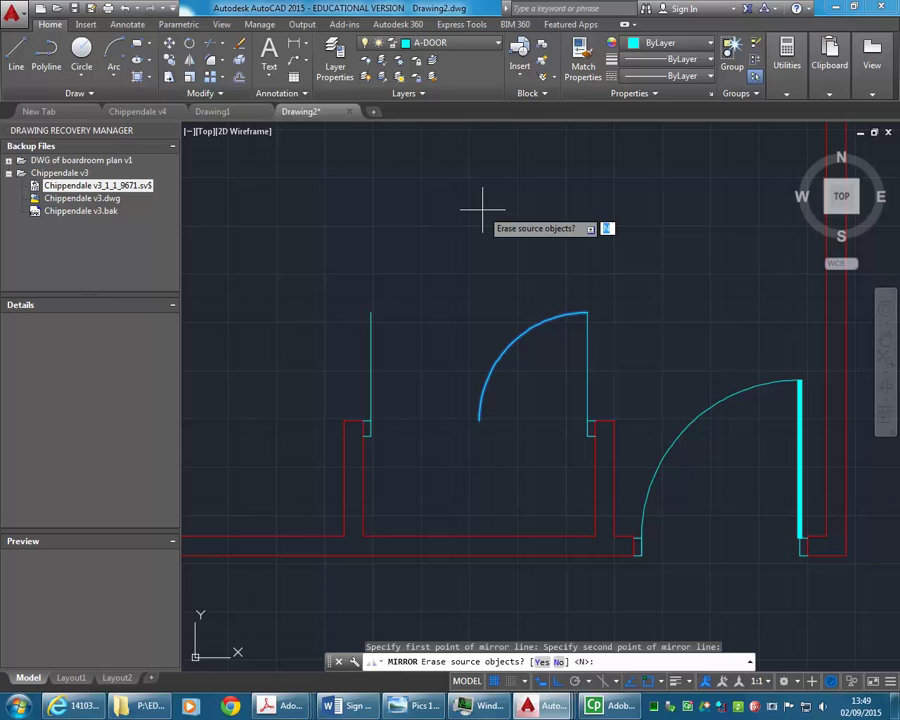
pyautogui.press('Return')
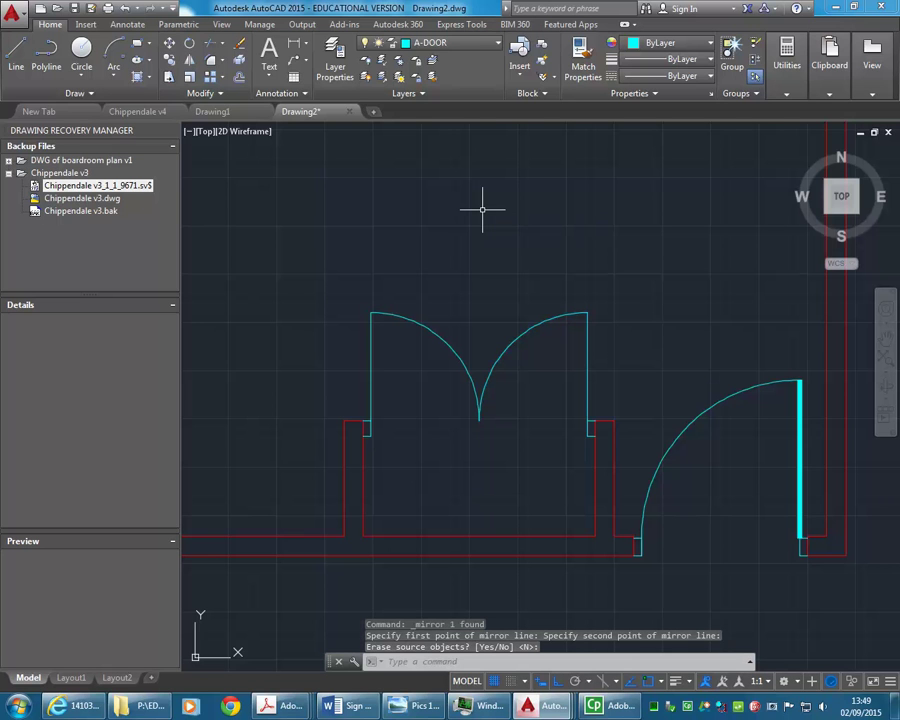
pyautogui.scroll(-2, 482, 210)
pyautogui.scroll(-2, 536, 257)
pyautogui.scroll(1, 653, 355)
pyautogui.scroll(3, 568, 381)
pyautogui.moveTo(526, 348); pyautogui.dragTo(522, 346, button='middle')
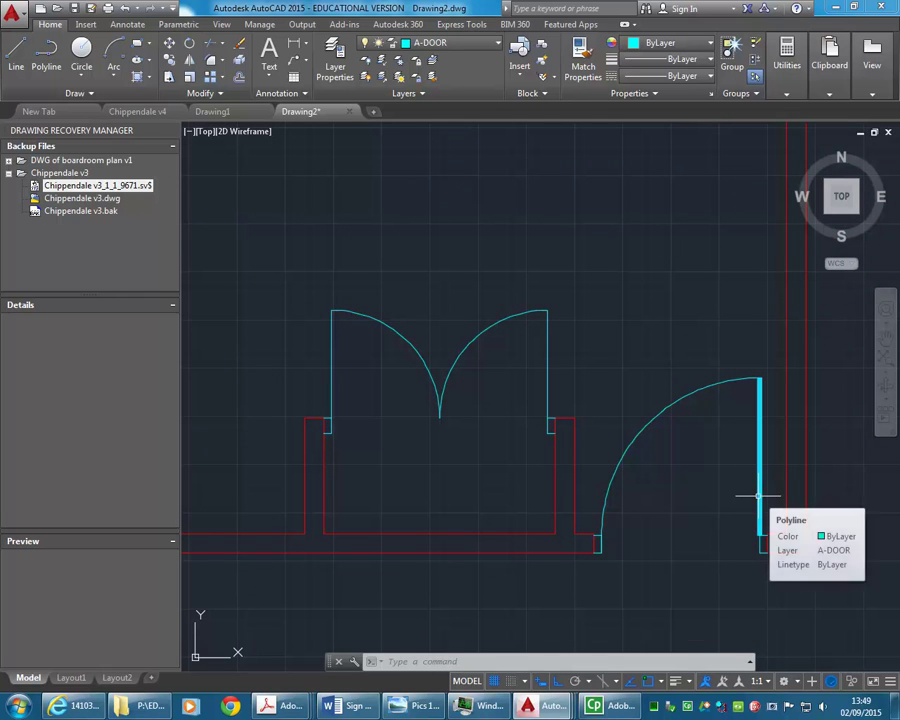
# - Inspect the existing door polyline's properties to confirm its global width of 20
pyautogui.rightClick(619, 270)
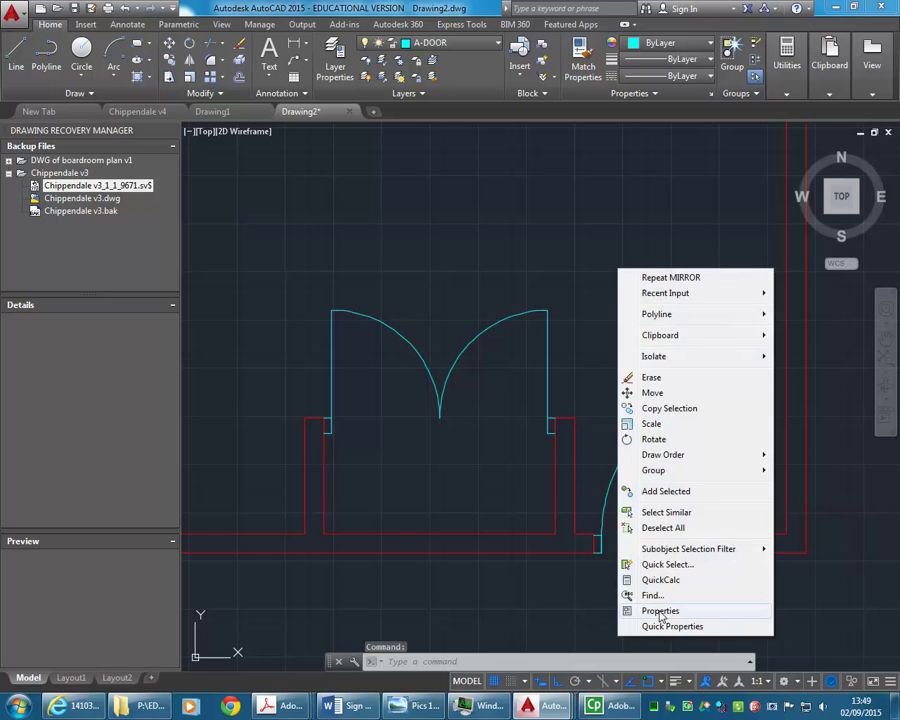
pyautogui.click(672, 610)
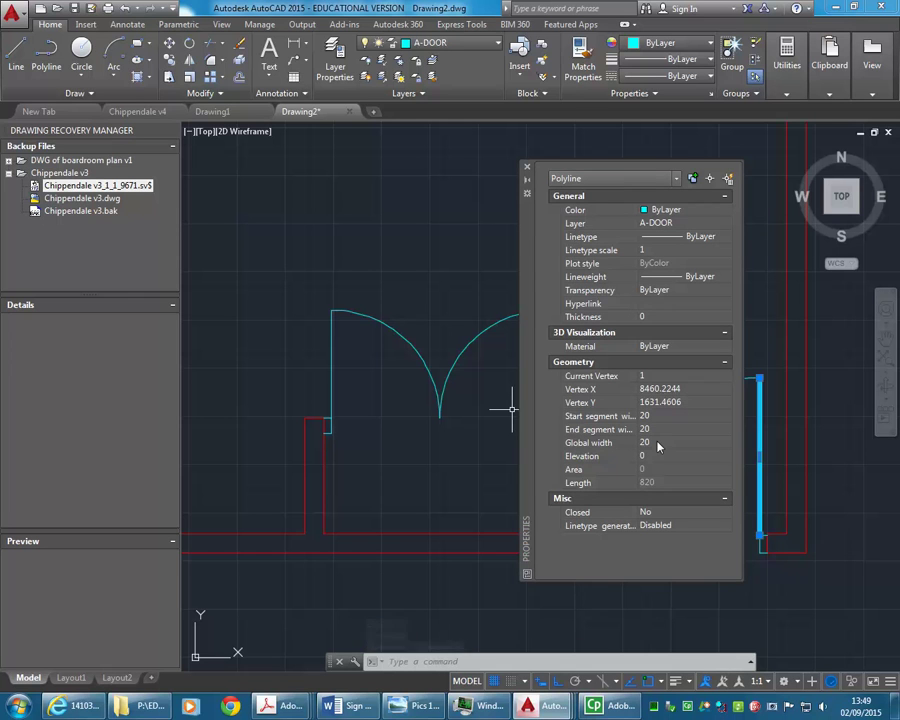
pyautogui.click(527, 167)
pyautogui.press('Escape')
pyautogui.press('Escape')
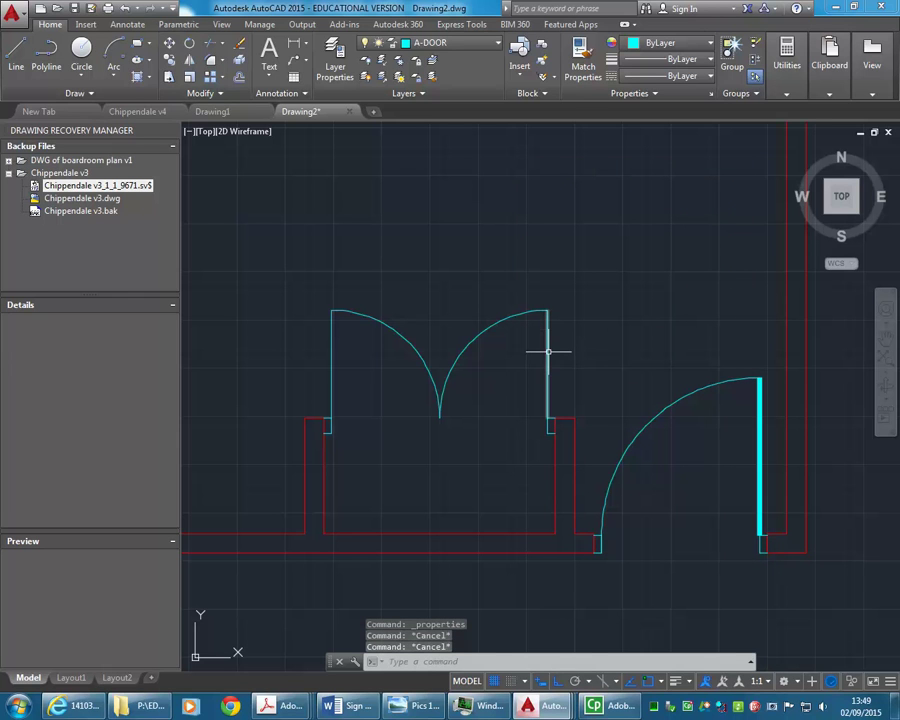
# - Select both double-door leaf lines
pyautogui.click(548, 352)
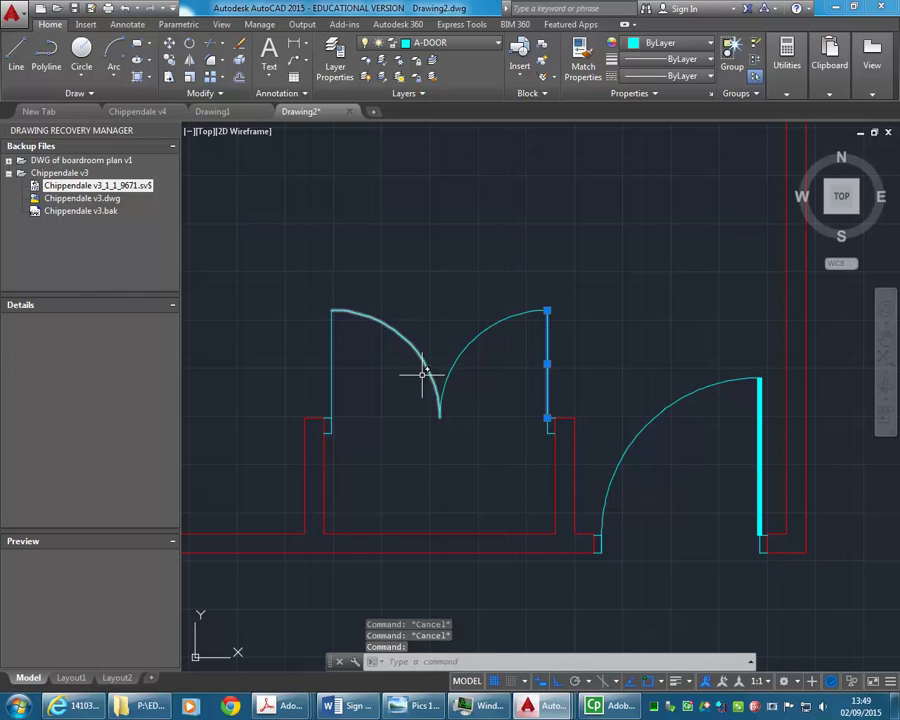
pyautogui.click(332, 365)
pyautogui.scroll(2, 352, 410)
pyautogui.moveTo(352, 410); pyautogui.dragTo(344, 383, button='middle')
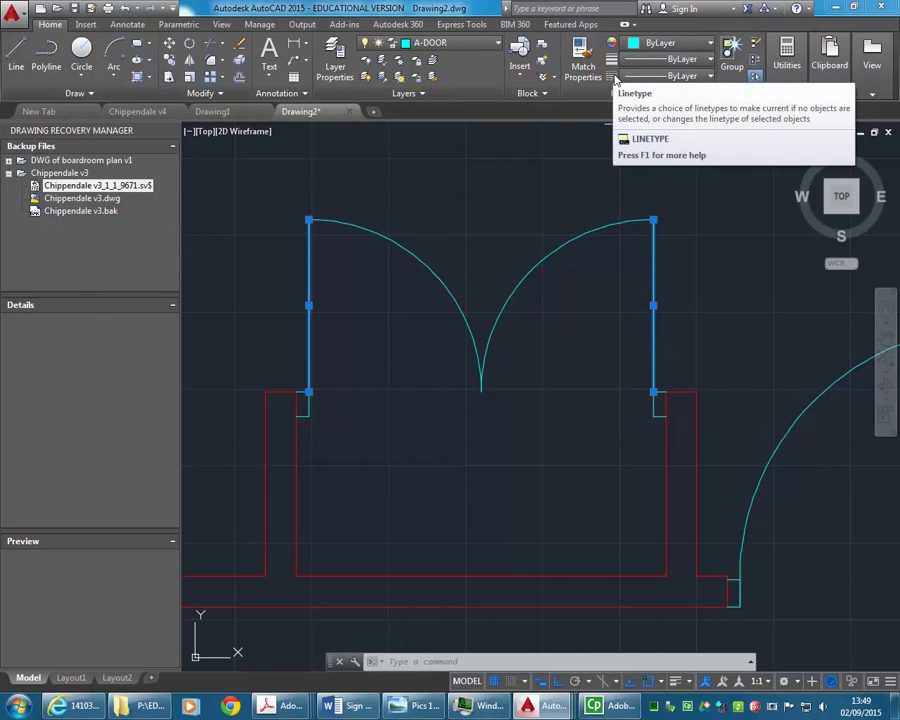
pyautogui.click(676, 63)
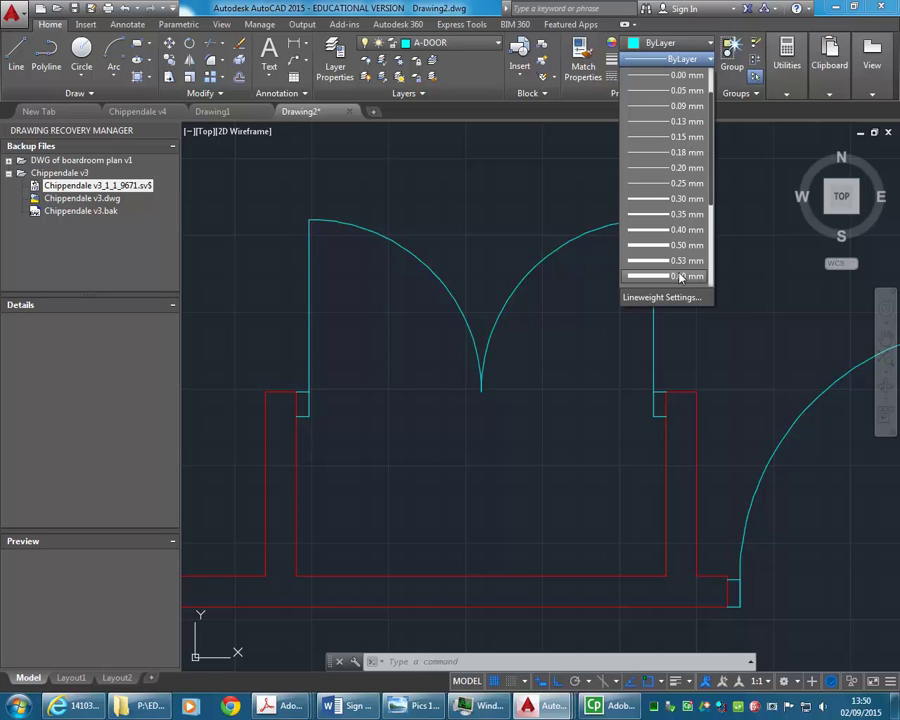
pyautogui.scroll(-3, 683, 283)
pyautogui.click(686, 248)
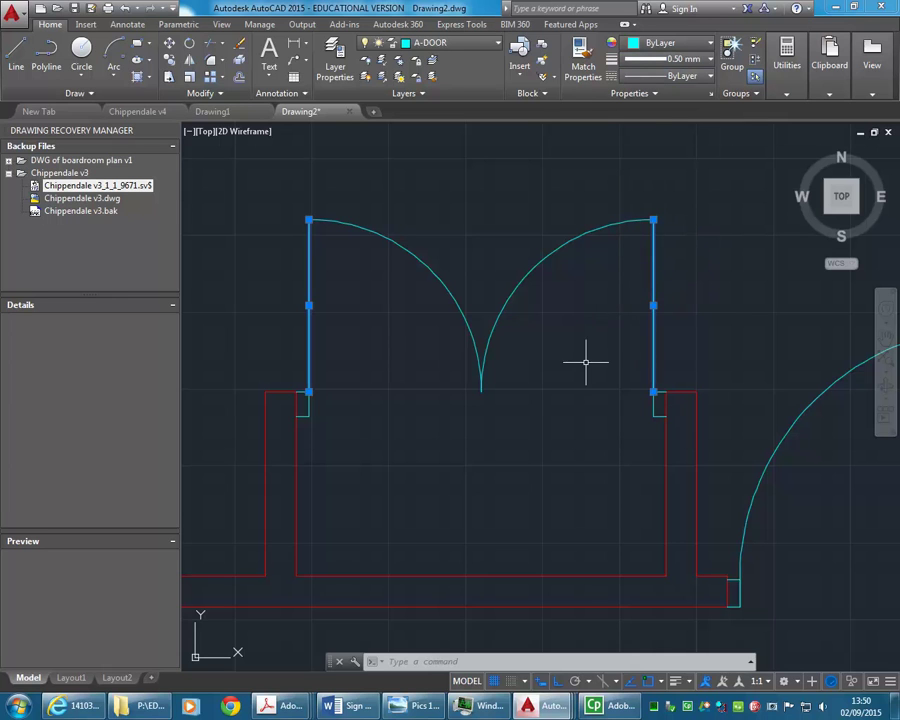
pyautogui.click(677, 684)
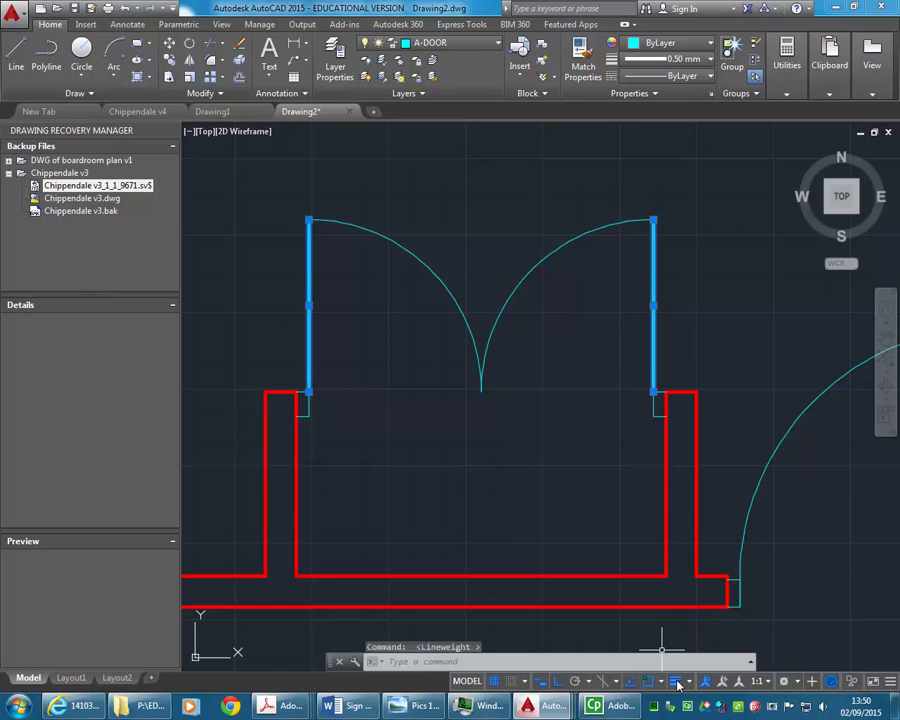
pyautogui.press('Escape')
pyautogui.press('Escape')
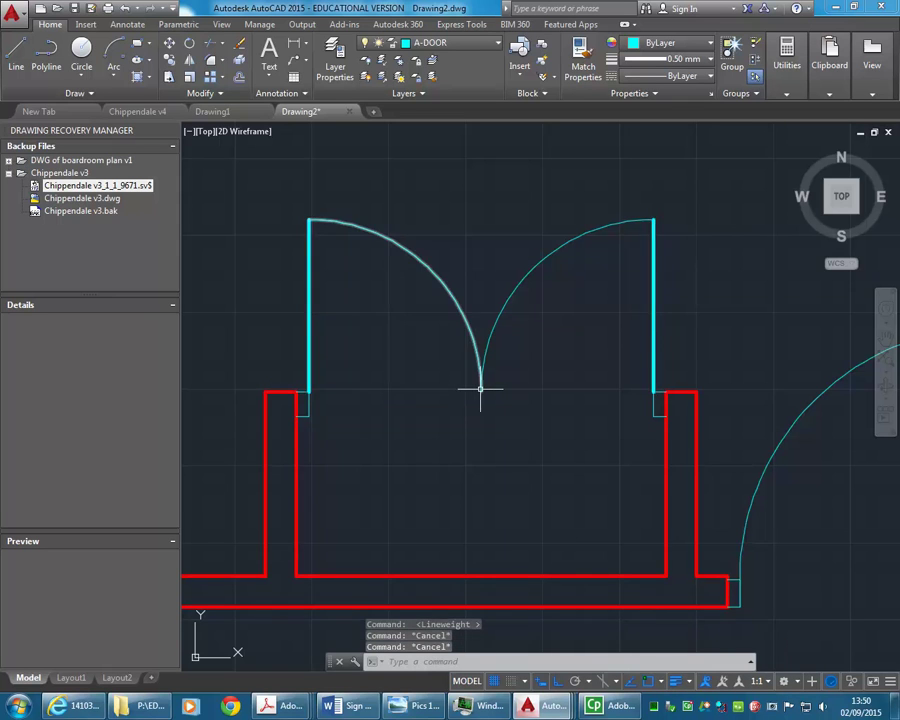
pyautogui.scroll(-2, 478, 388)
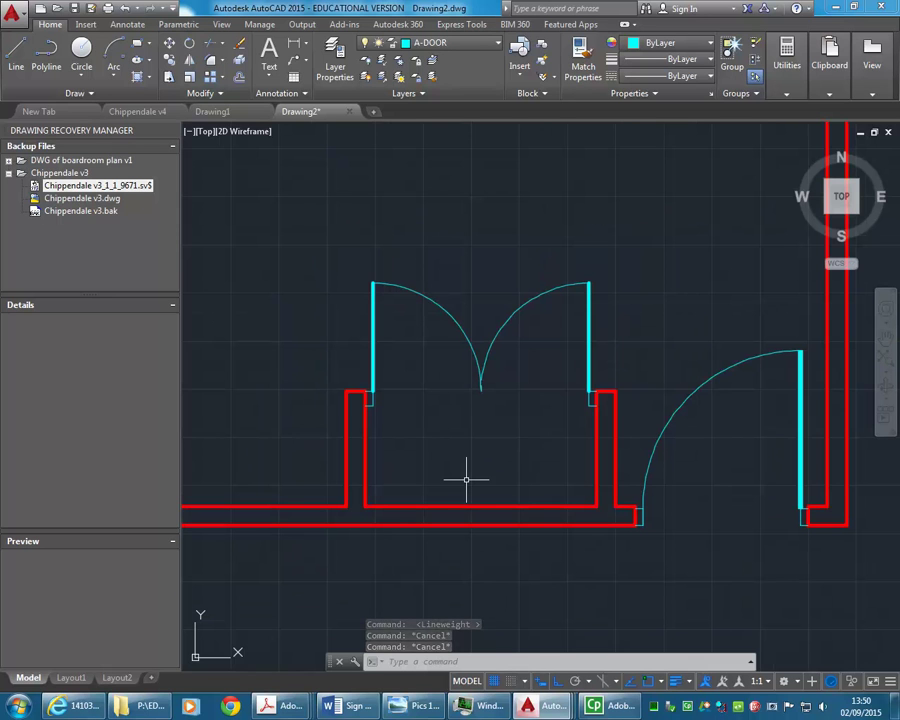
pyautogui.scroll(1, 448, 392)
pyautogui.scroll(-3, 398, 386)
pyautogui.scroll(1, 553, 484)
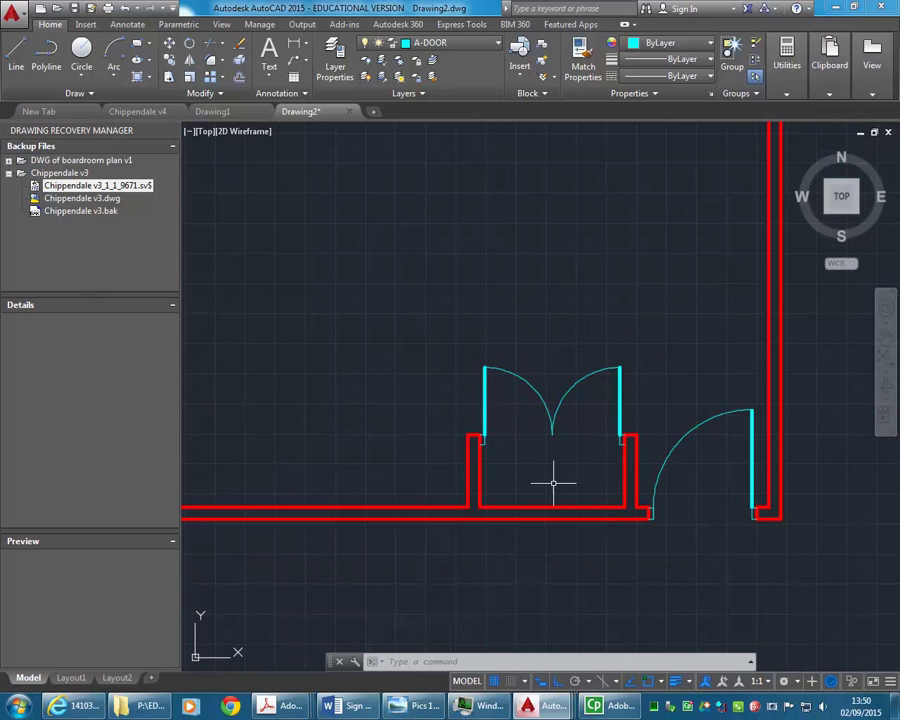
pyautogui.moveTo(321, 297); pyautogui.dragTo(425, 401, button='middle')
pyautogui.scroll(-1, 410, 385)
pyautogui.scroll(-2, 470, 440)
pyautogui.scroll(1, 475, 444)
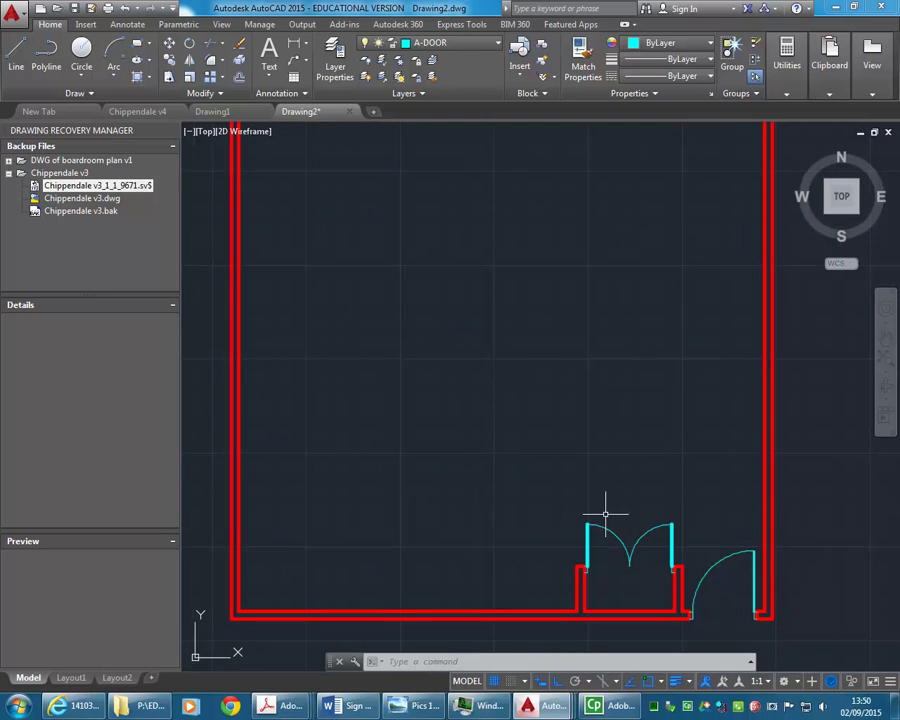
pyautogui.scroll(2, 634, 570)
pyautogui.moveTo(599, 549); pyautogui.dragTo(519, 546, button='middle')
pyautogui.scroll(2, 519, 546)
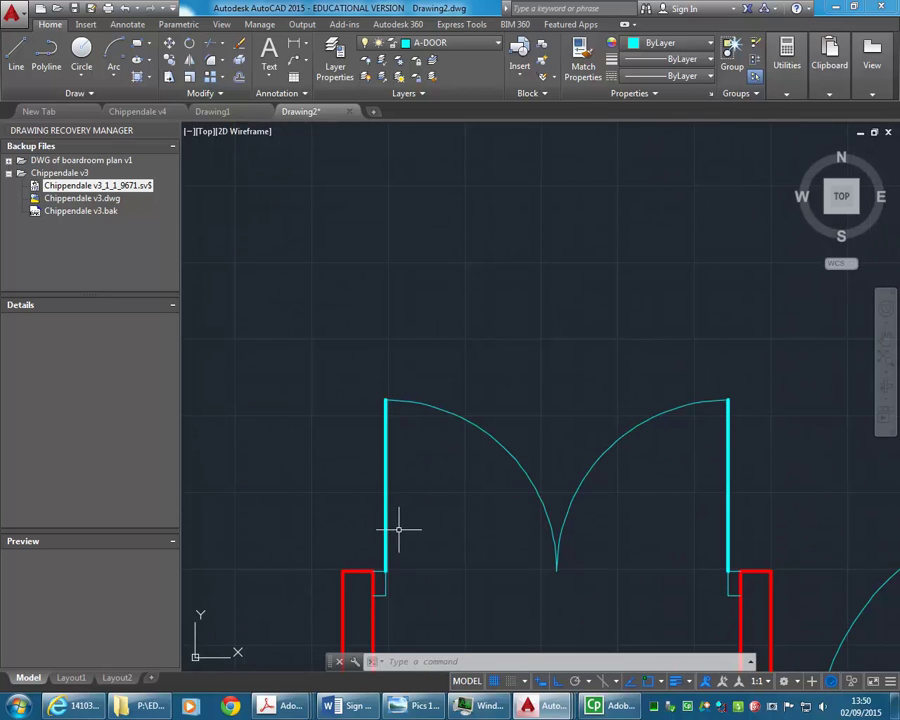
pyautogui.click(385, 492)
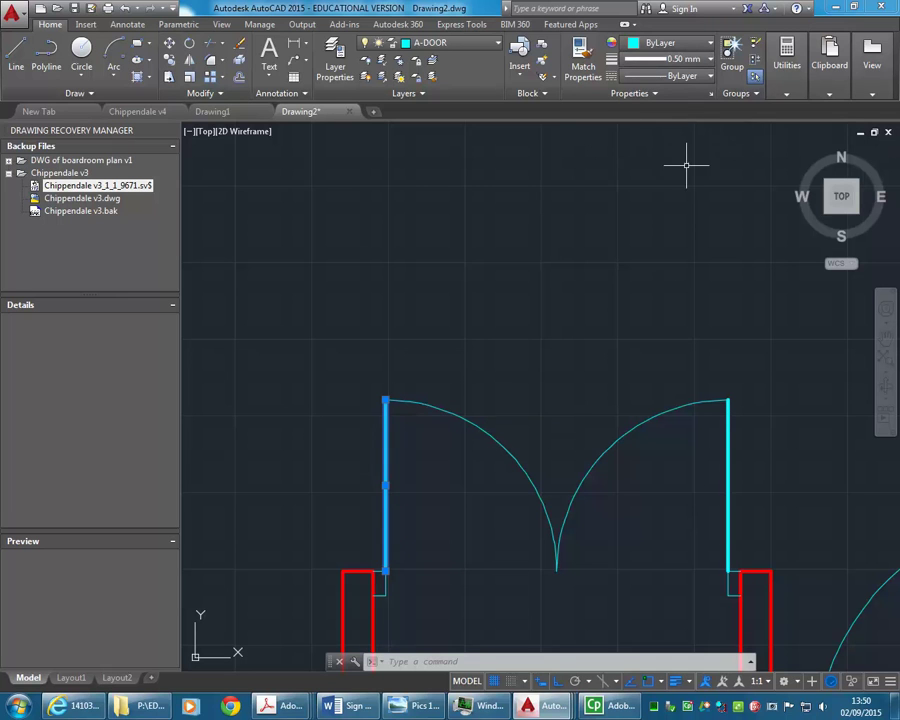
pyautogui.click(687, 62)
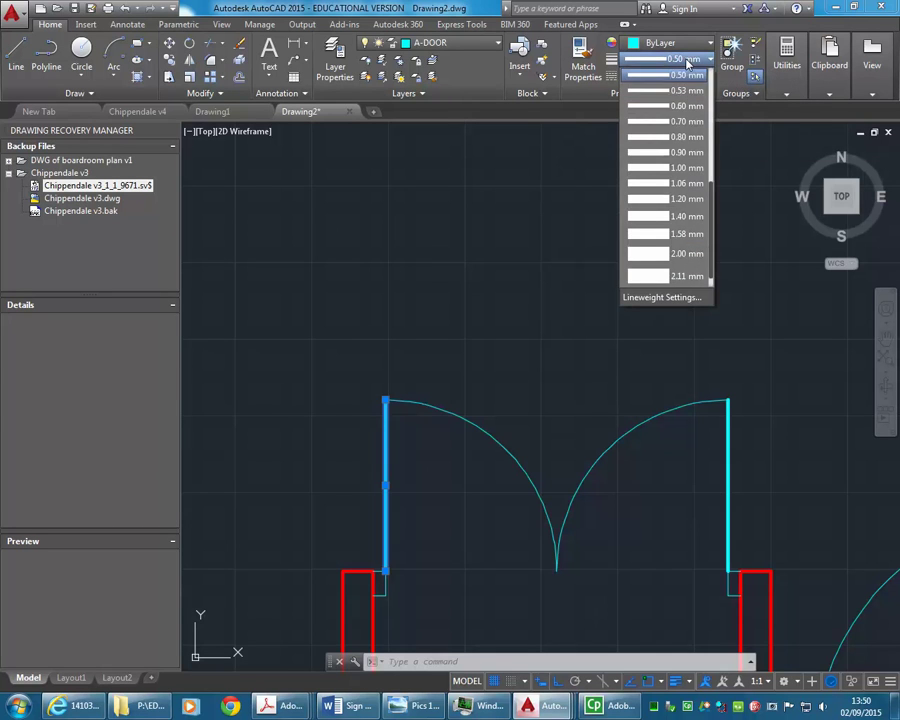
pyautogui.scroll(3, 684, 137)
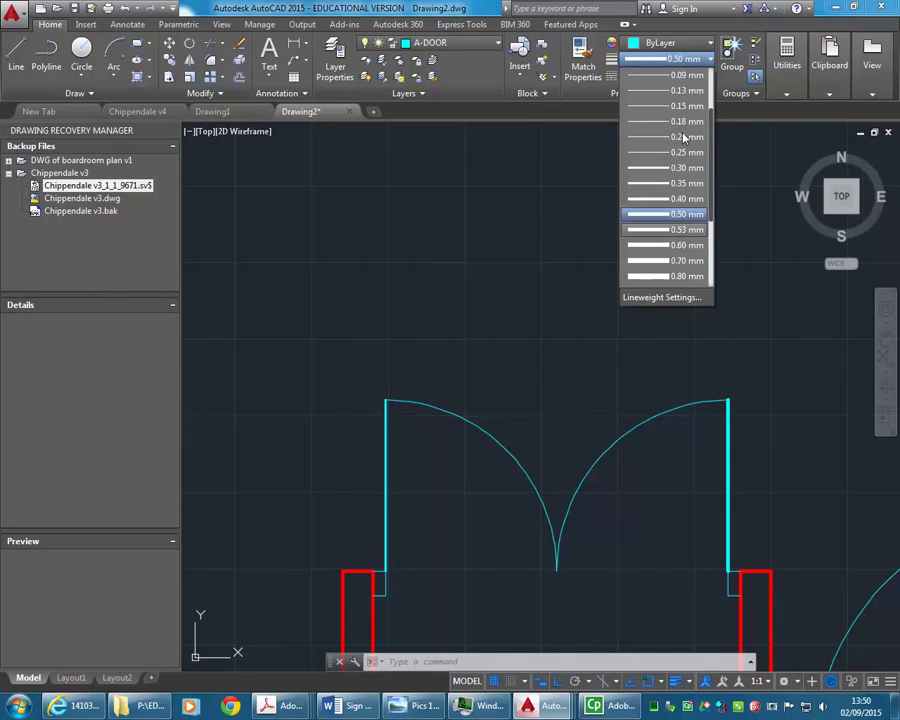
pyautogui.scroll(2, 684, 100)
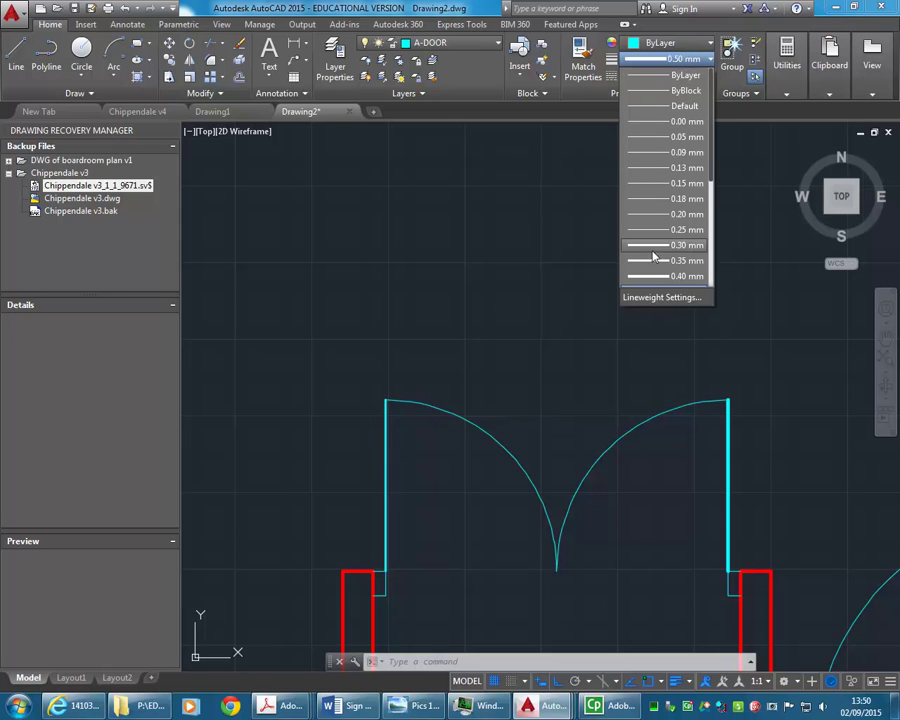
pyautogui.scroll(-1, 686, 283)
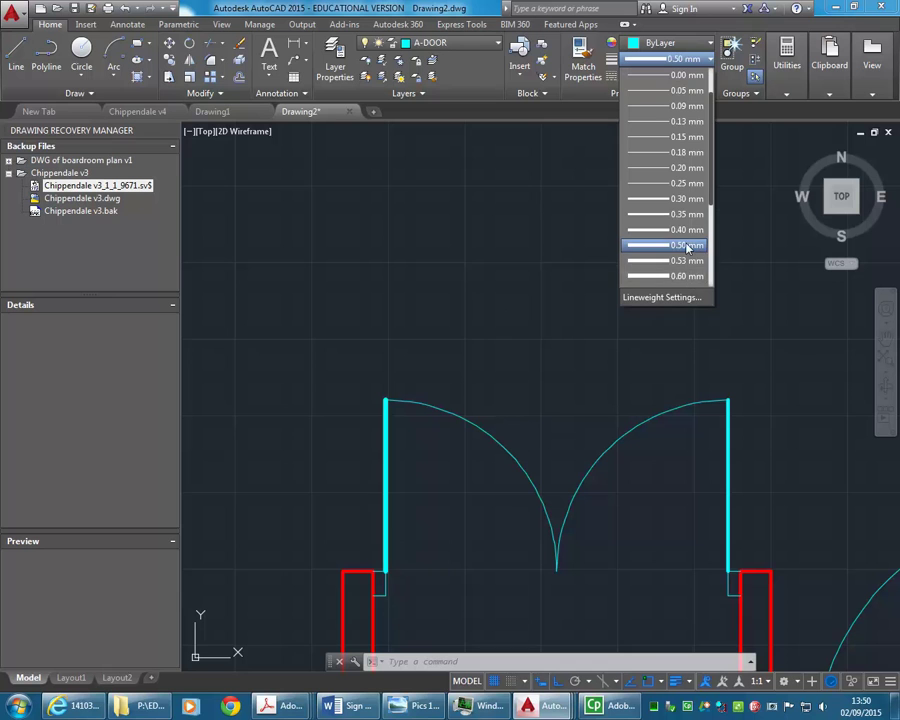
pyautogui.click(531, 370)
pyautogui.press('Escape')
pyautogui.press('Escape')
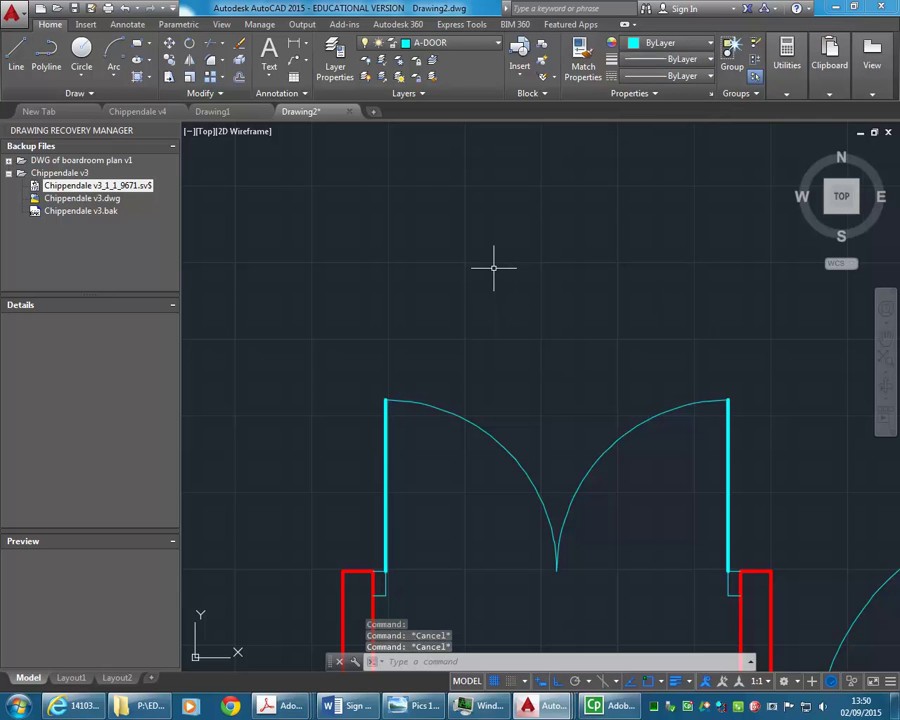
pyautogui.scroll(-3, 420, 274)
pyautogui.scroll(-2, 420, 274)
pyautogui.scroll(-2, 482, 378)
pyautogui.scroll(2, 482, 378)
pyautogui.moveTo(434, 381); pyautogui.dragTo(434, 406, button='middle')
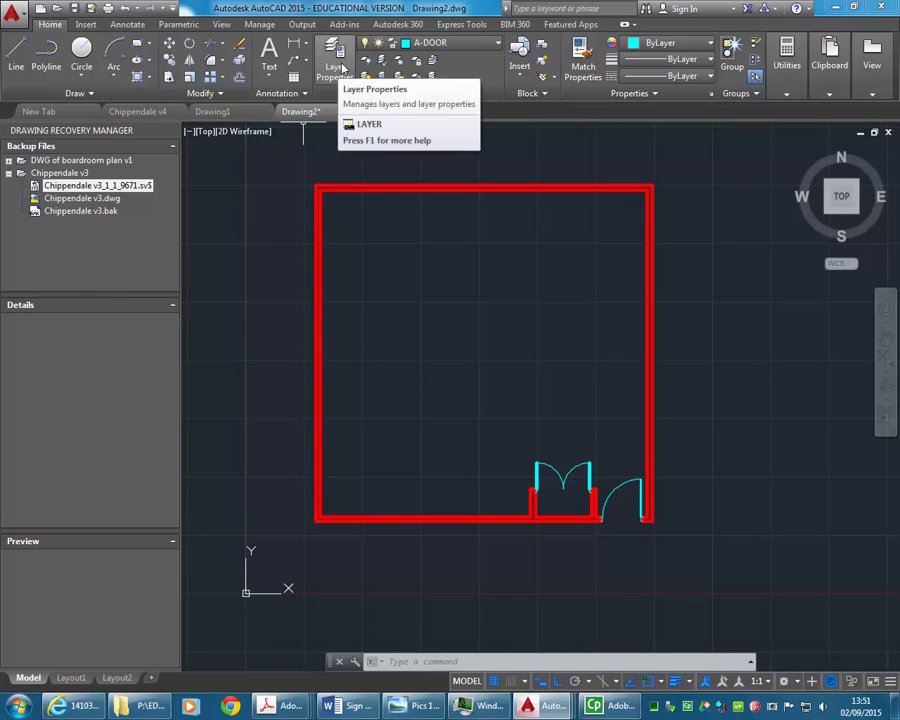
# - Create a new layer named A-FURN in the Layer Properties Manager
pyautogui.click(335, 68)
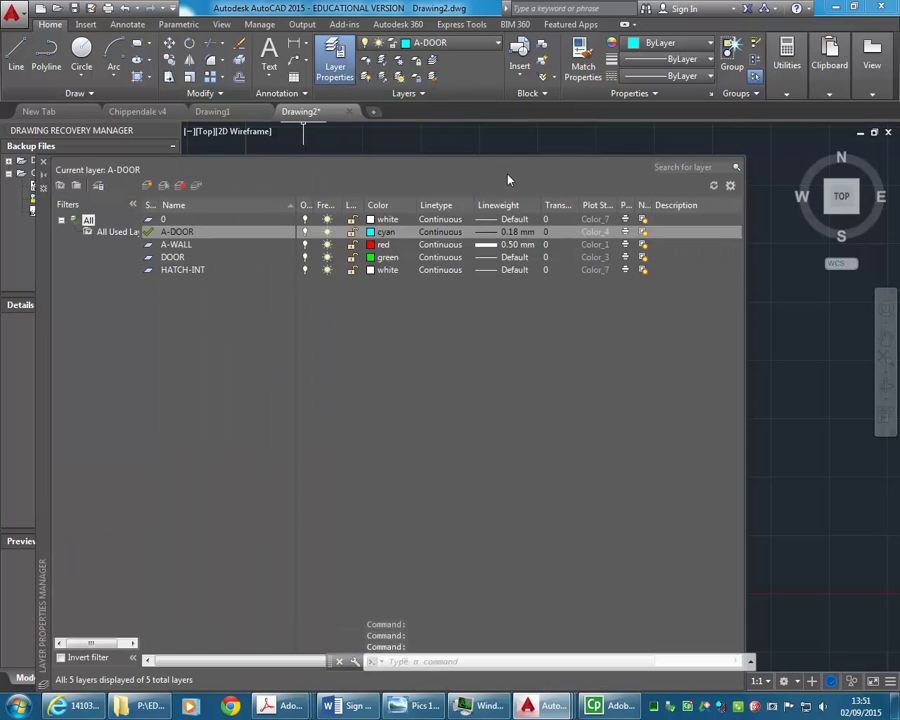
pyautogui.click(147, 185)
pyautogui.write('A-')
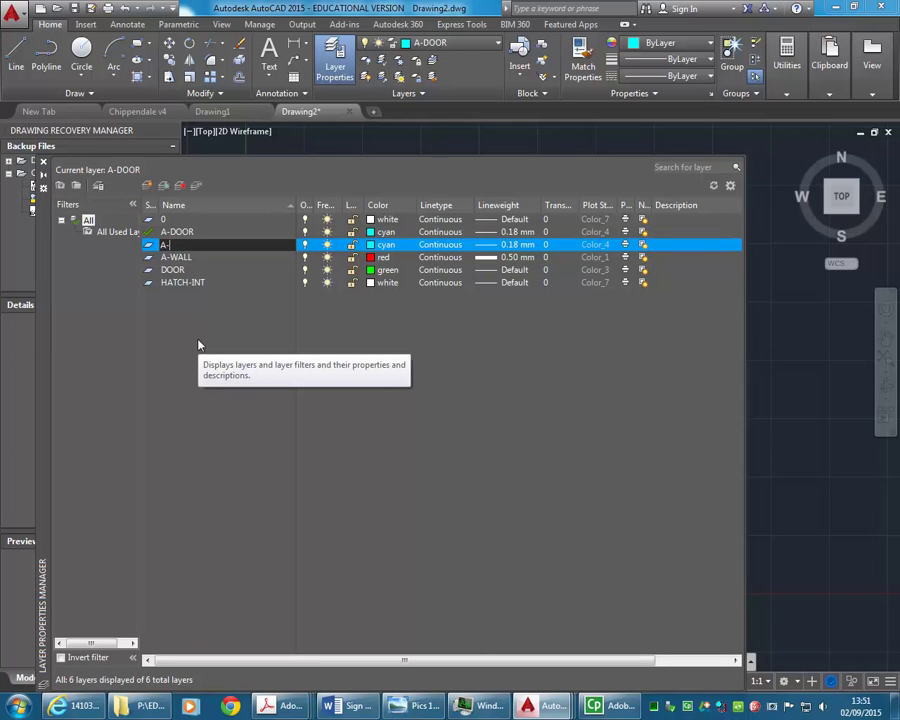
pyautogui.write('FURN')
pyautogui.press('Return')
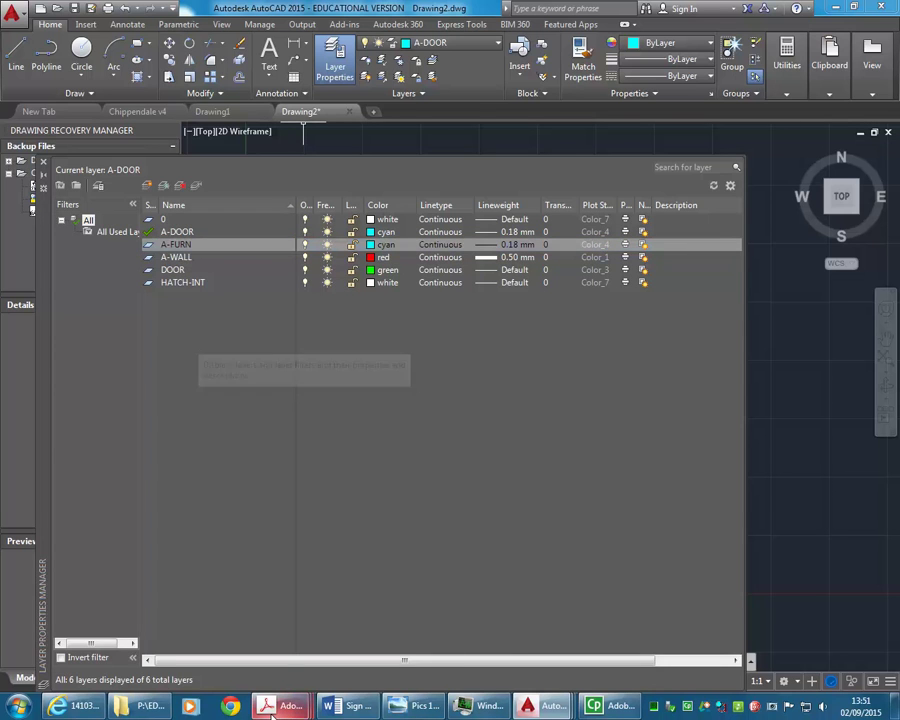
pyautogui.moveTo(283, 706)
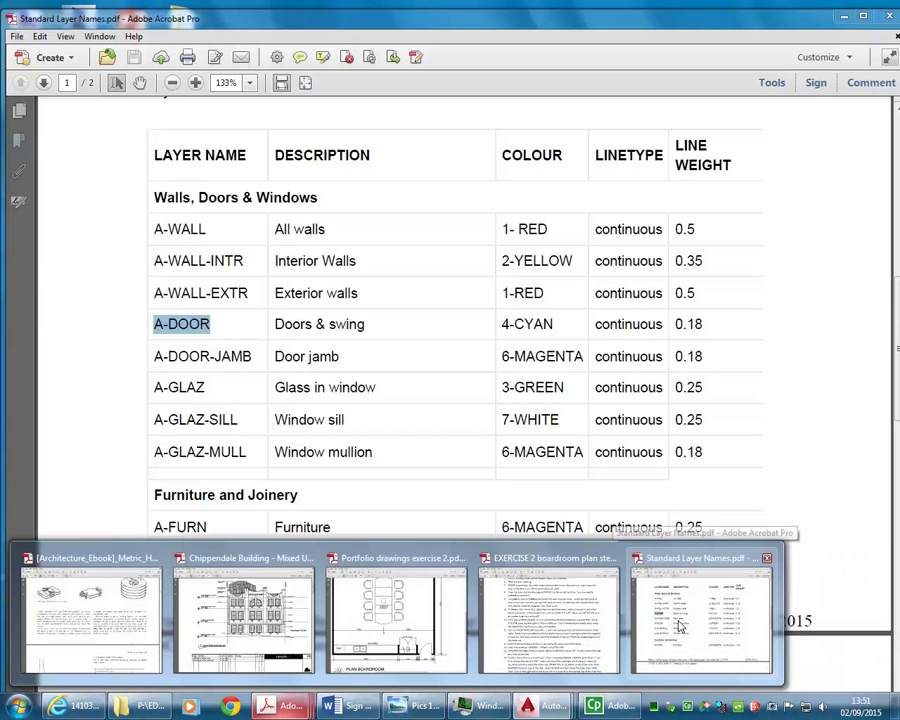
pyautogui.click(679, 627)
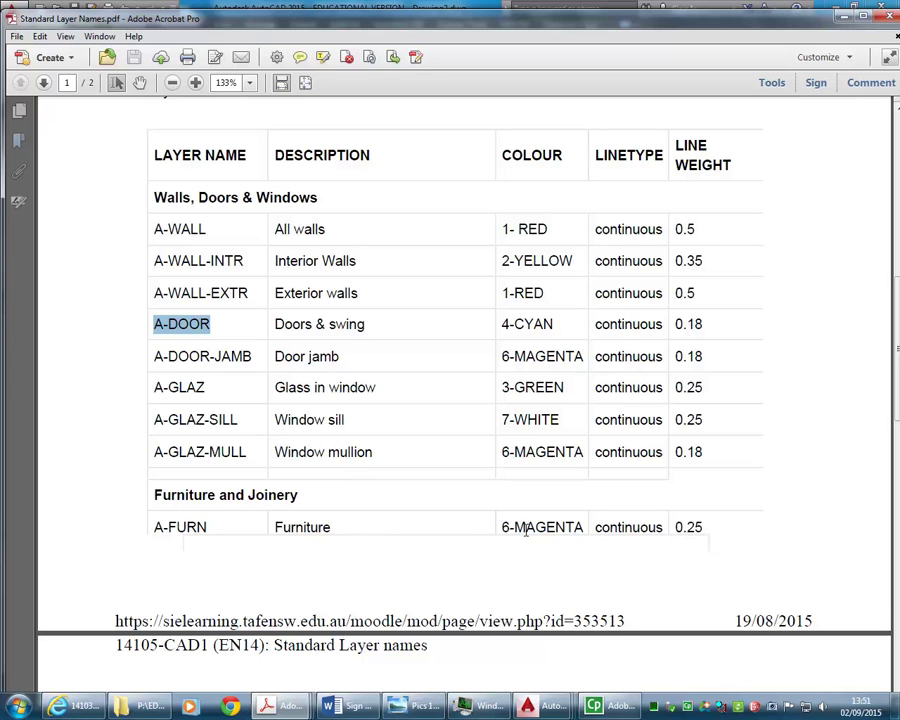
pyautogui.click(843, 15)
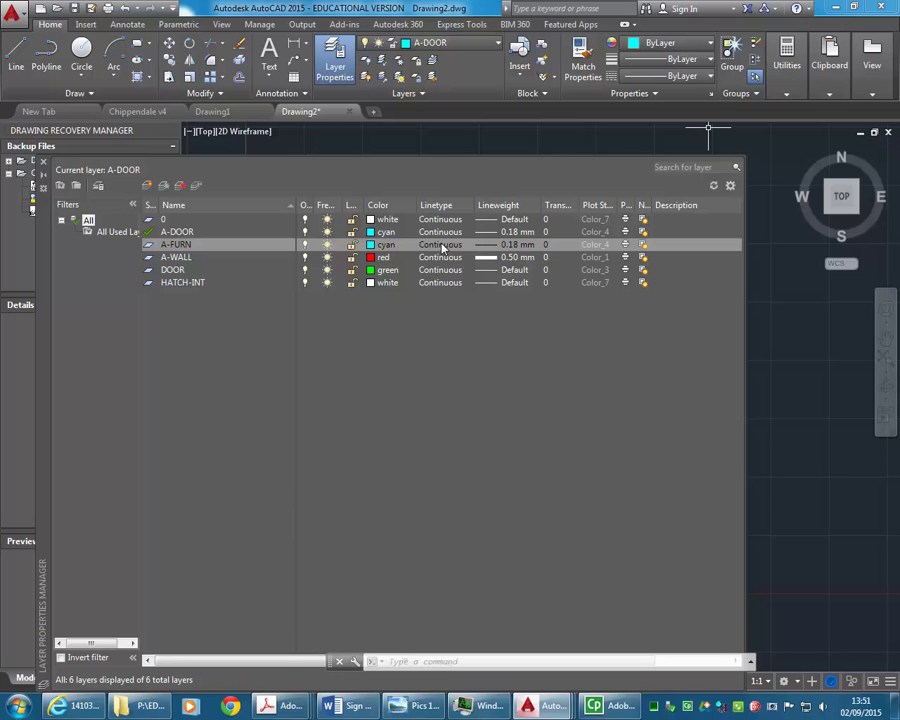
# - Give A-FURN magenta colour and a 0.25 mm lineweight, and make it the current layer
pyautogui.click(390, 245)
pyautogui.click(266, 282)
pyautogui.click(295, 361)
pyautogui.click(505, 244)
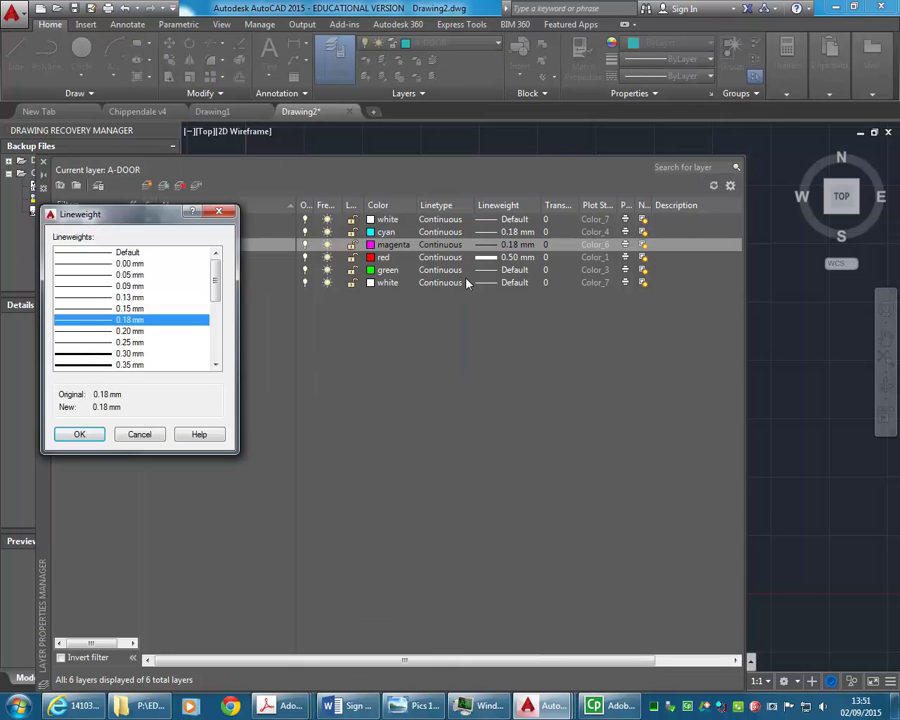
pyautogui.click(115, 342)
pyautogui.click(79, 434)
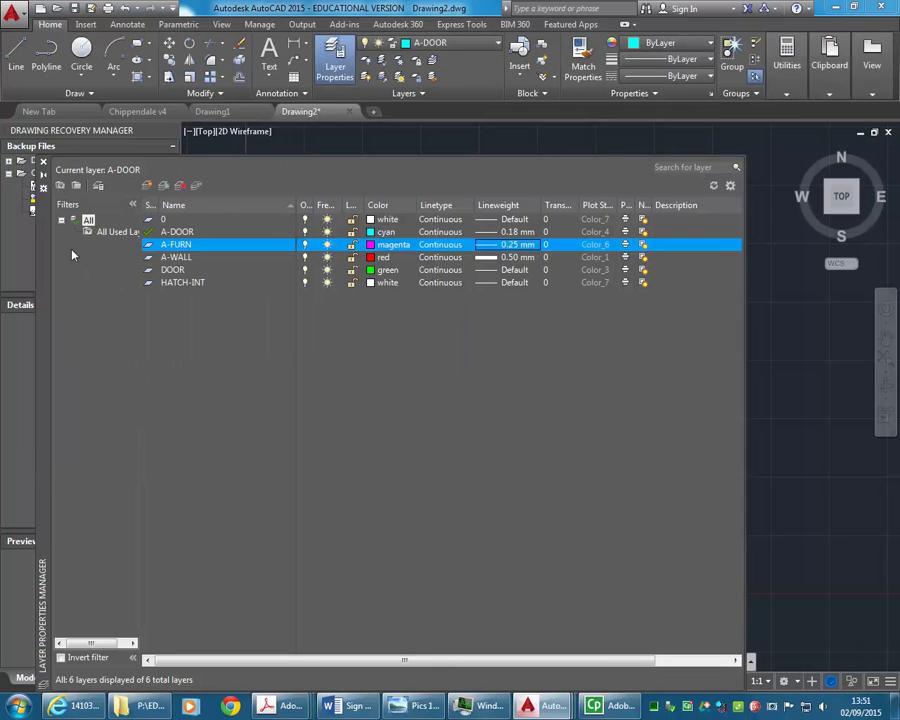
pyautogui.doubleClick(148, 245)
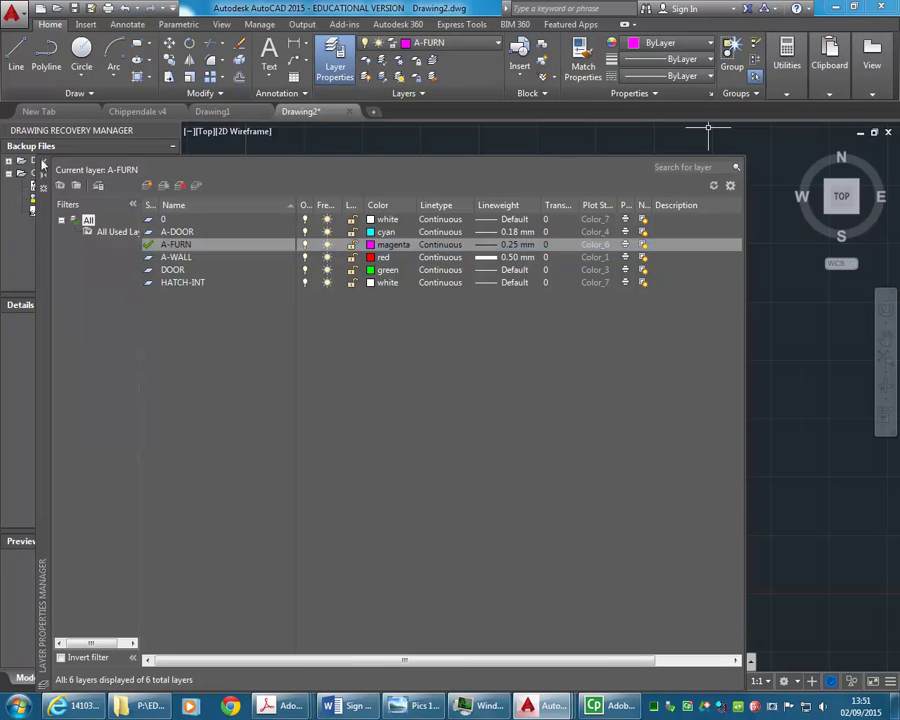
pyautogui.click(43, 160)
# - Start a line at the cupboard wall corner
pyautogui.click(14, 66)
pyautogui.scroll(4, 498, 478)
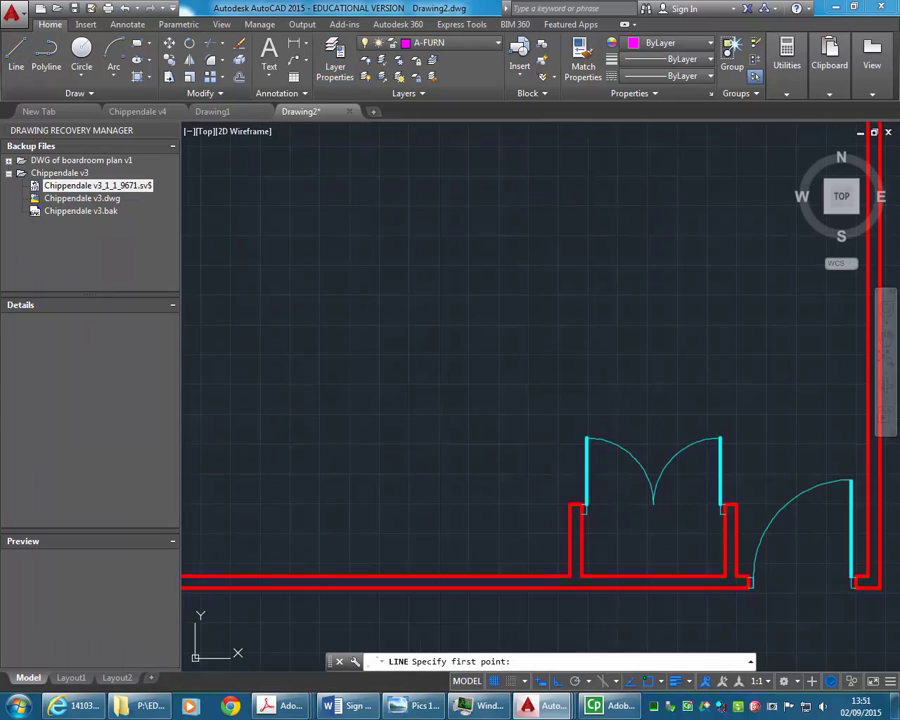
pyautogui.moveTo(564, 504); pyautogui.dragTo(648, 478, button='middle')
pyautogui.click(652, 478)
pyautogui.scroll(-2, 648, 470)
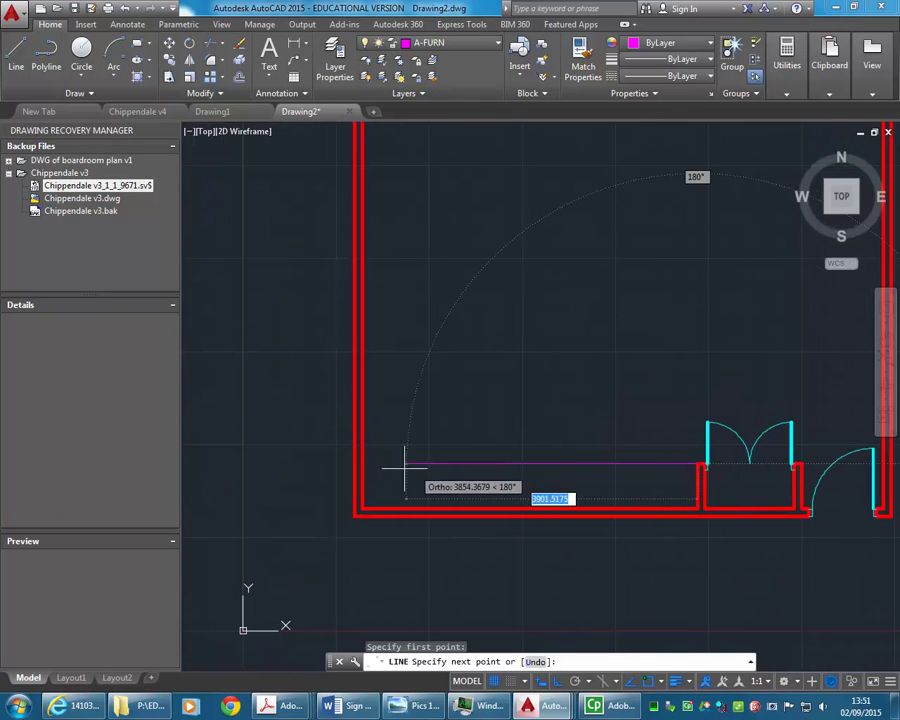
# - End the magenta counter line at the left wall
pyautogui.click(362, 463)
pyautogui.rightClick(458, 390)
pyautogui.click(476, 396)
# - Bring the boardroom plan drawing PDF forward in Acrobat
pyautogui.scroll(-4, 380, 436)
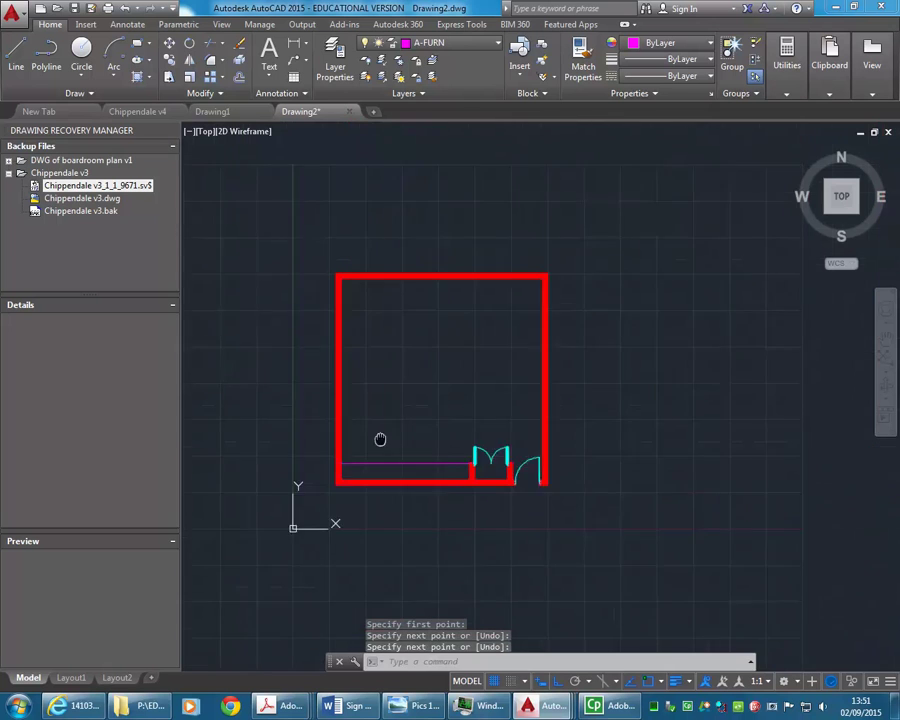
pyautogui.click(272, 706)
pyautogui.click(367, 648)
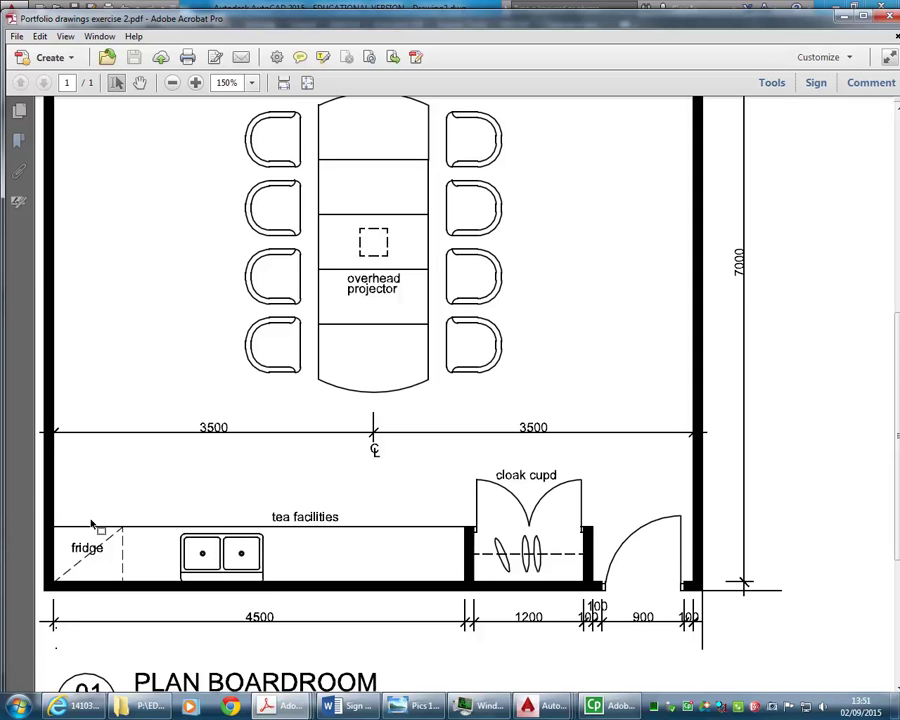
pyautogui.scroll(4, 151, 455)
pyautogui.scroll(-1, 151, 455)
pyautogui.scroll(-2, 151, 455)
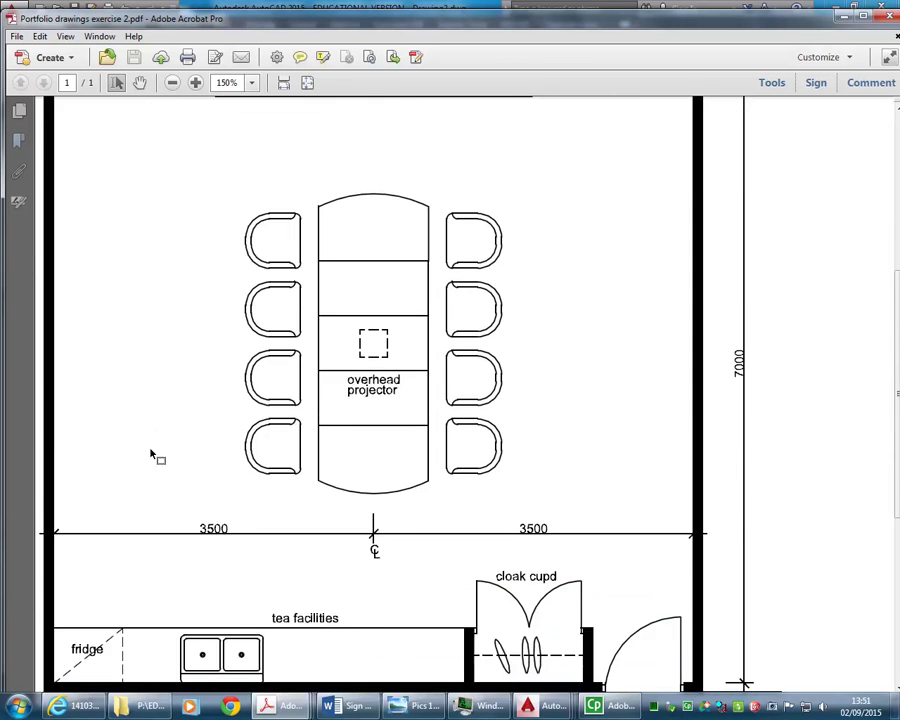
pyautogui.scroll(2, 151, 455)
pyautogui.scroll(-3, 165, 440)
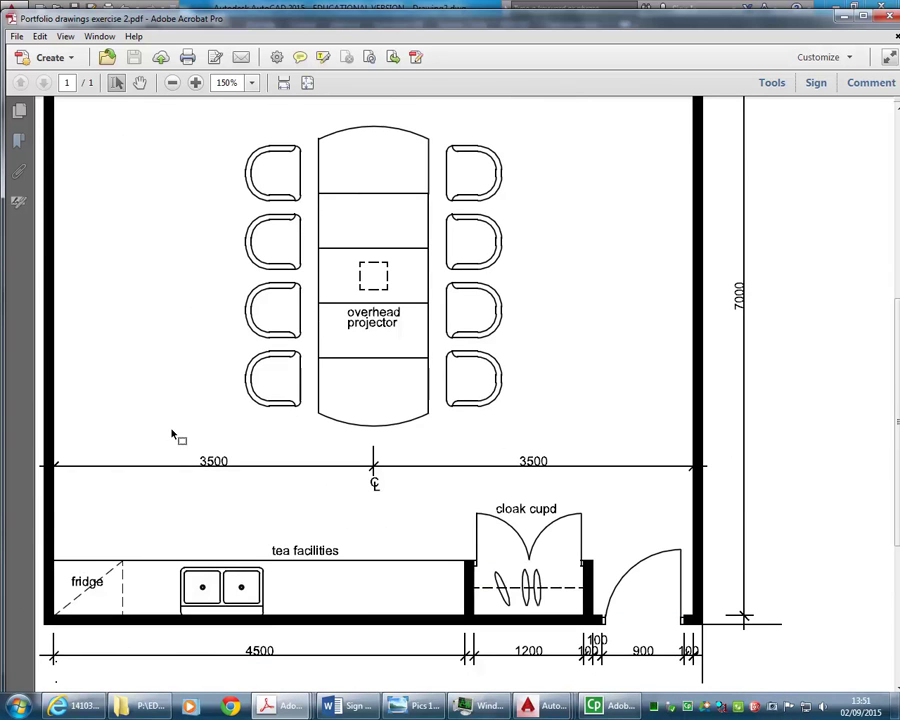
pyautogui.scroll(1, 290, 545)
pyautogui.scroll(1, 253, 527)
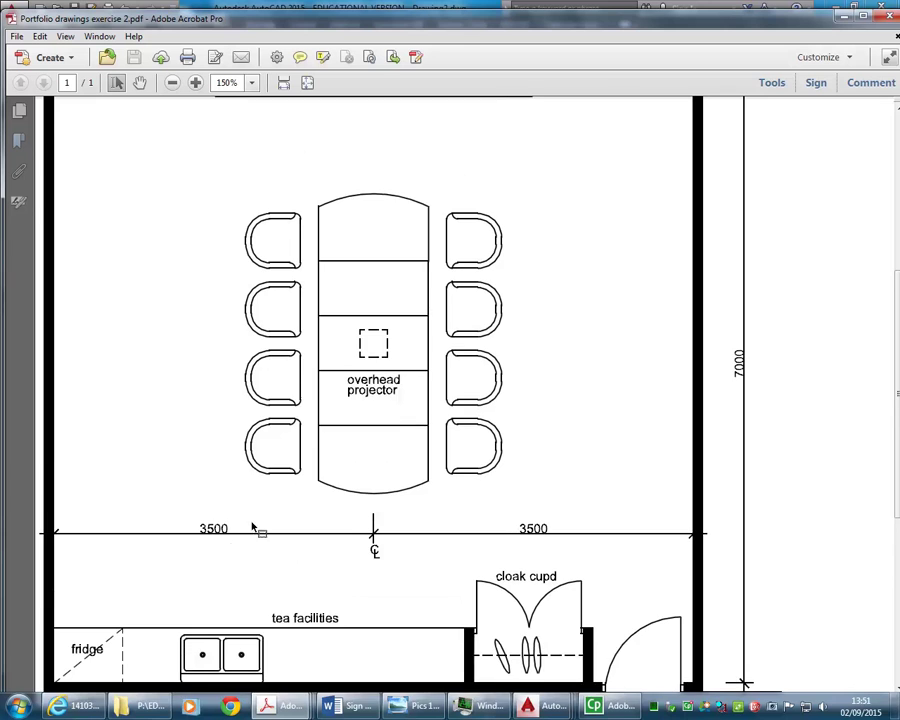
pyautogui.scroll(1, 238, 455)
pyautogui.scroll(1, 240, 469)
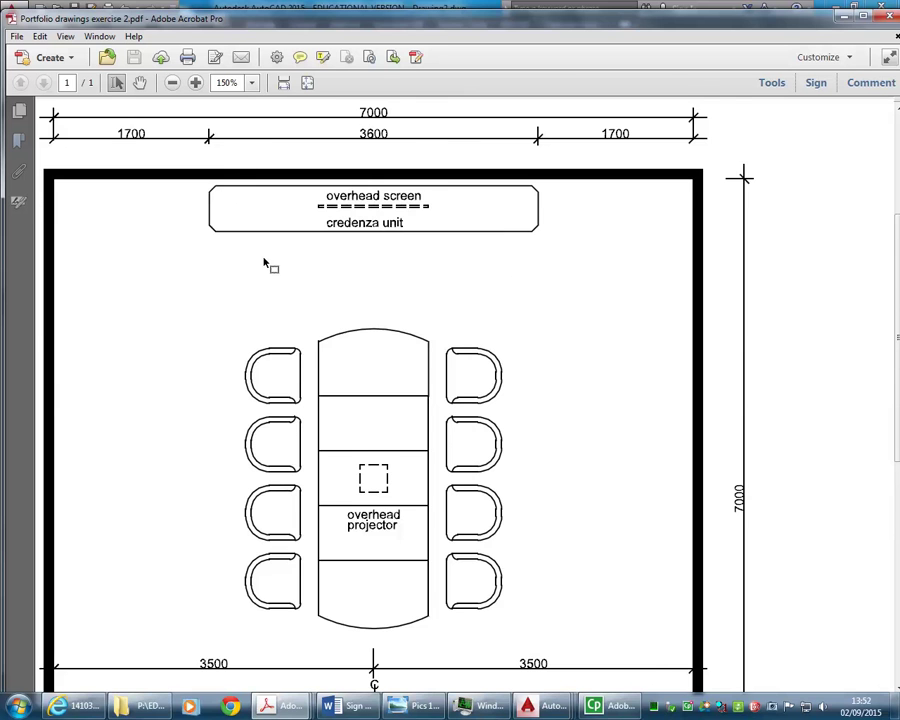
pyautogui.scroll(-3, 265, 290)
pyautogui.moveTo(280, 706)
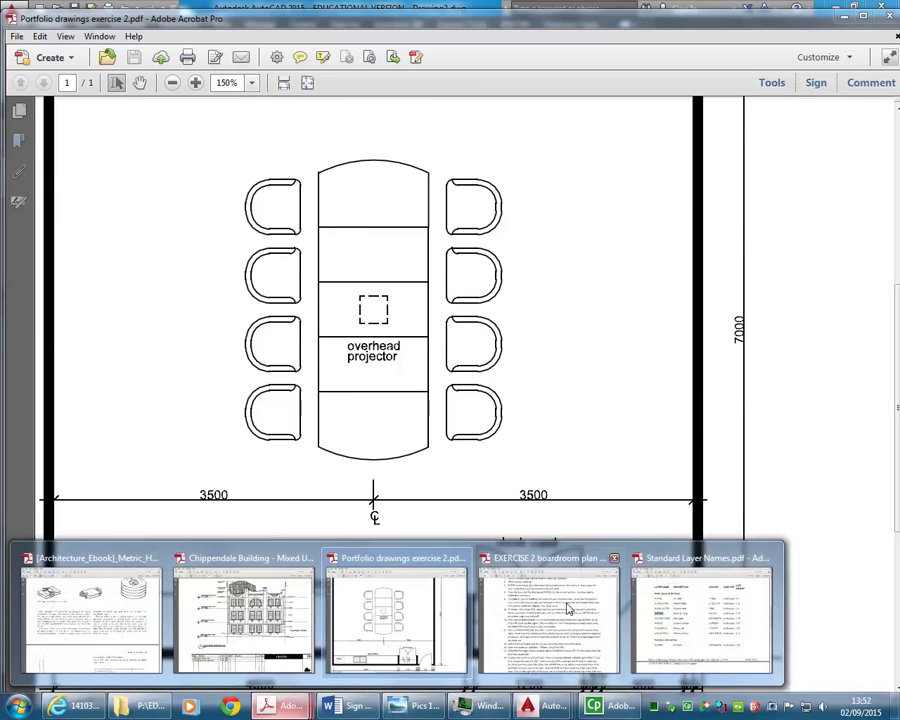
# - Read the steps PDF's conference table size (1200 x 600 mm) and credenza instruction, item 14
pyautogui.click(530, 637)
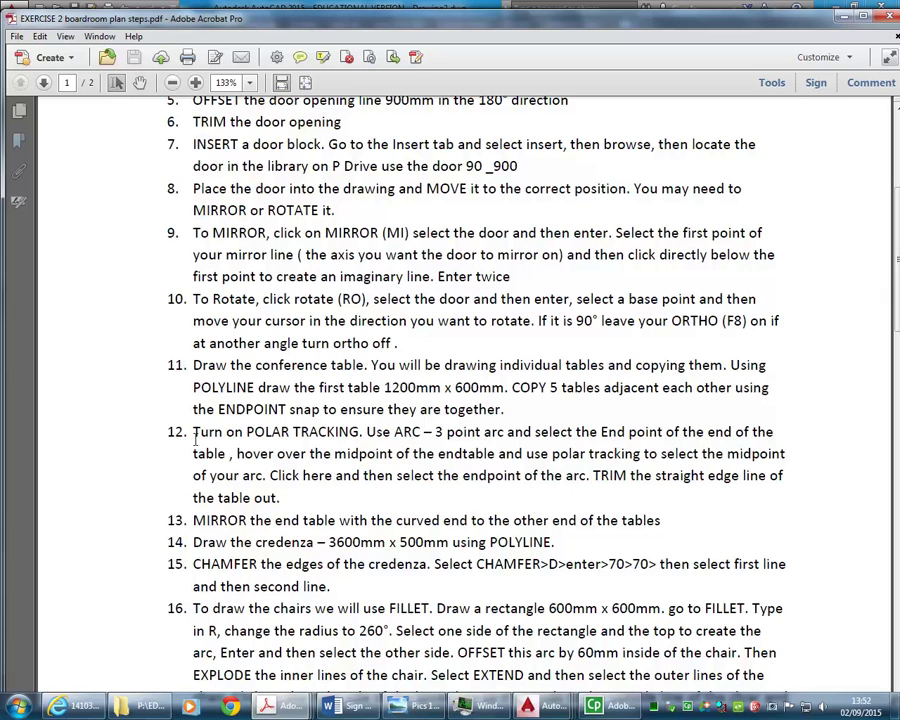
pyautogui.moveTo(193, 365); pyautogui.dragTo(514, 409)
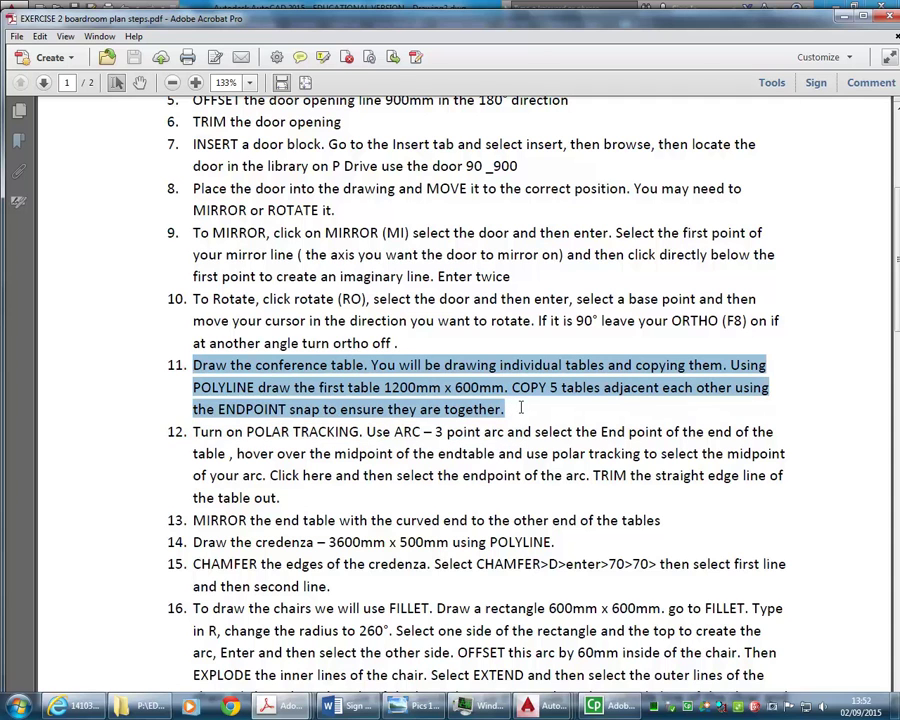
pyautogui.click(513, 409)
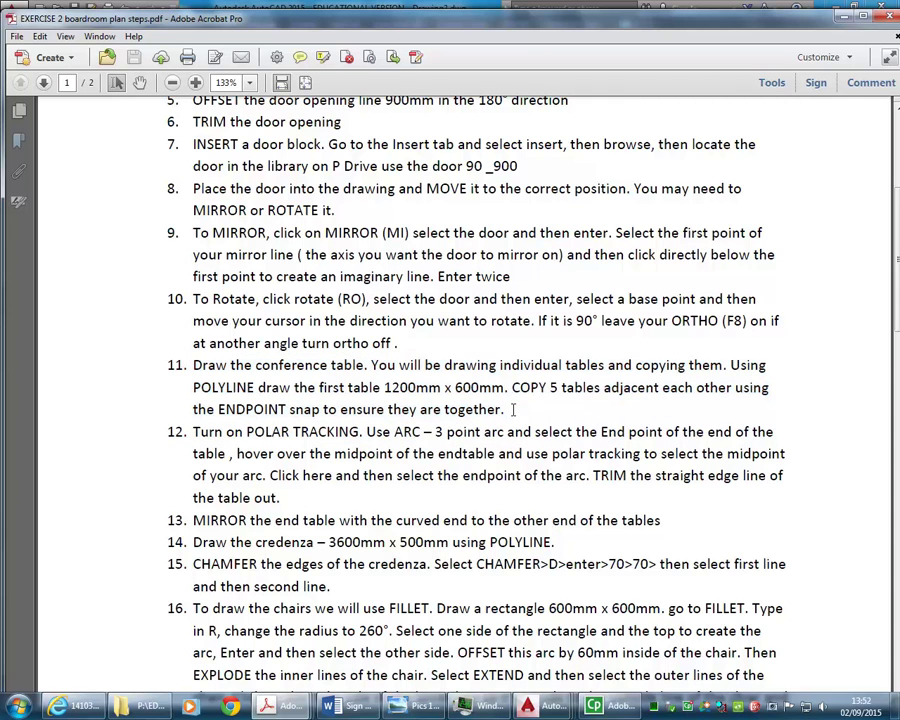
pyautogui.moveTo(382, 387); pyautogui.dragTo(506, 387)
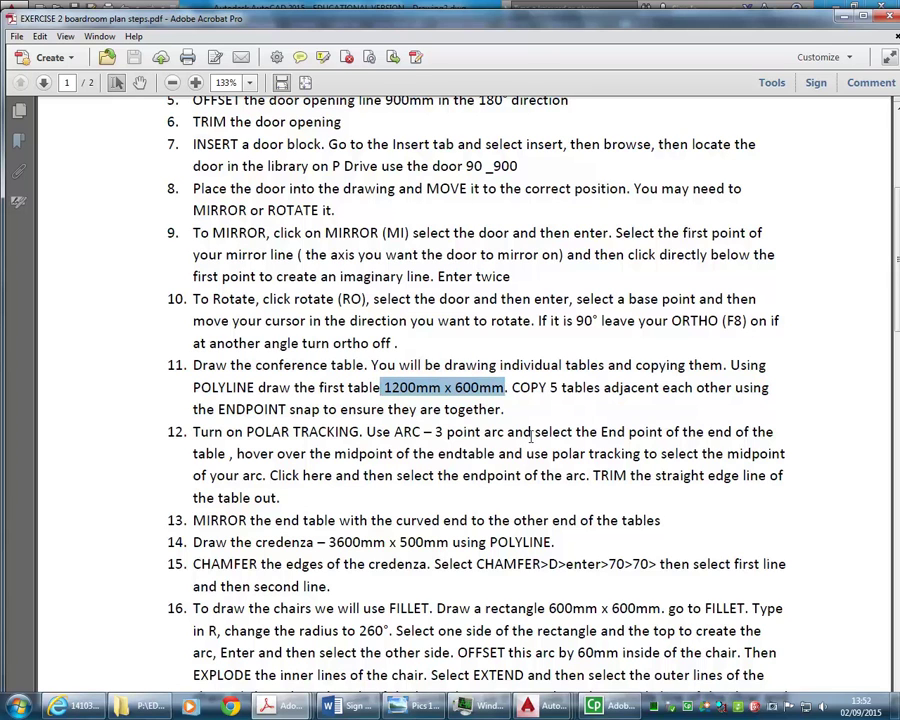
pyautogui.click(507, 409)
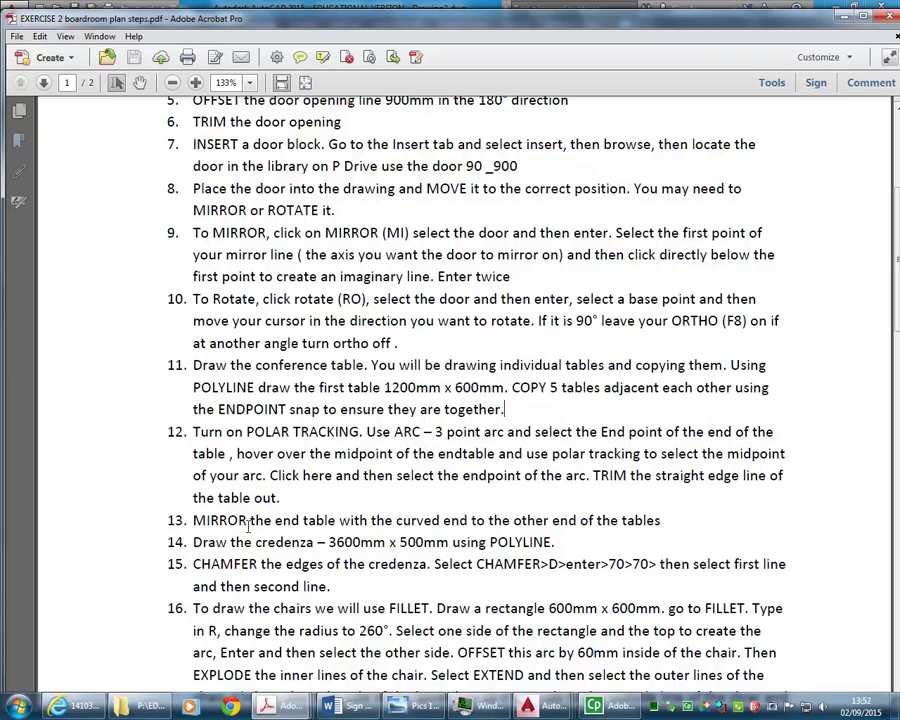
pyautogui.tripleClick(327, 541)
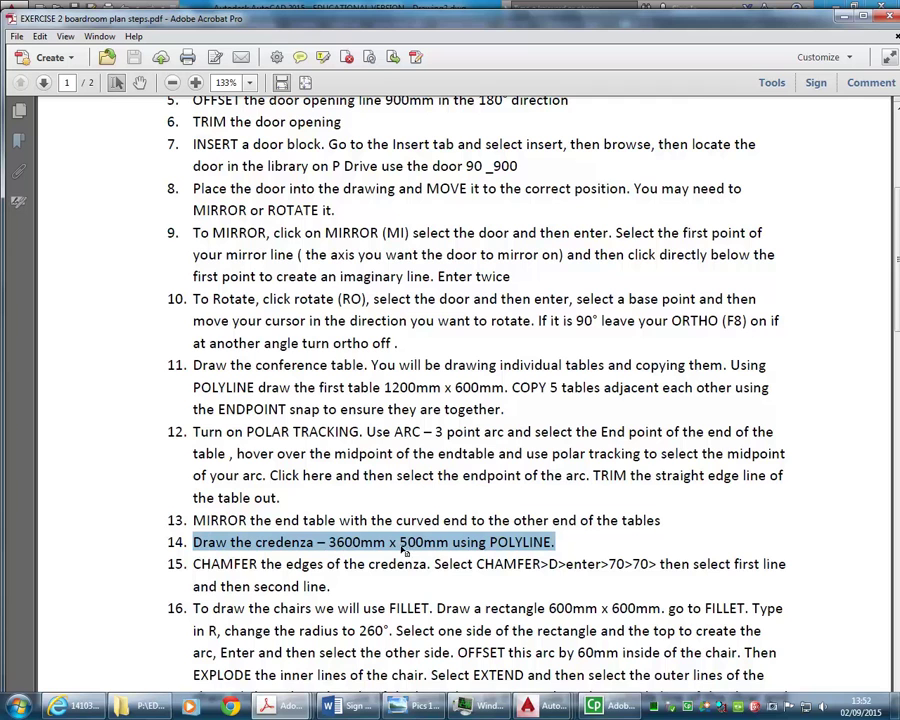
# - Look over the boardroom plan PDF, then minimize Acrobat to return to AutoCAD
pyautogui.click(843, 19)
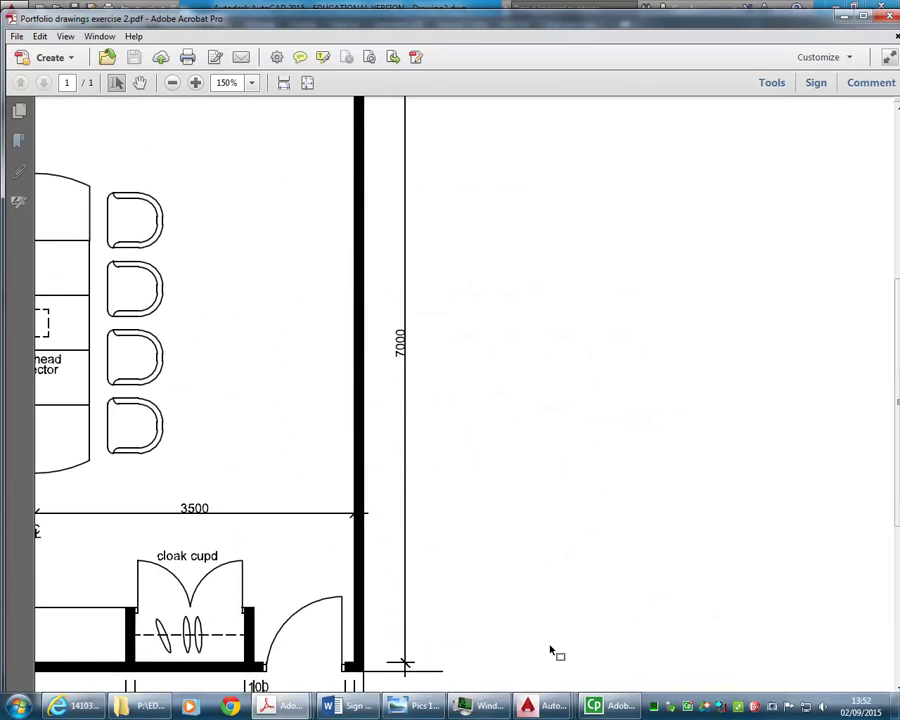
pyautogui.keyDown('ctrl'); pyautogui.scroll(-3, 620, 455); pyautogui.keyUp('ctrl')
pyautogui.keyDown('ctrl'); pyautogui.scroll(2, 265, 388); pyautogui.keyUp('ctrl')
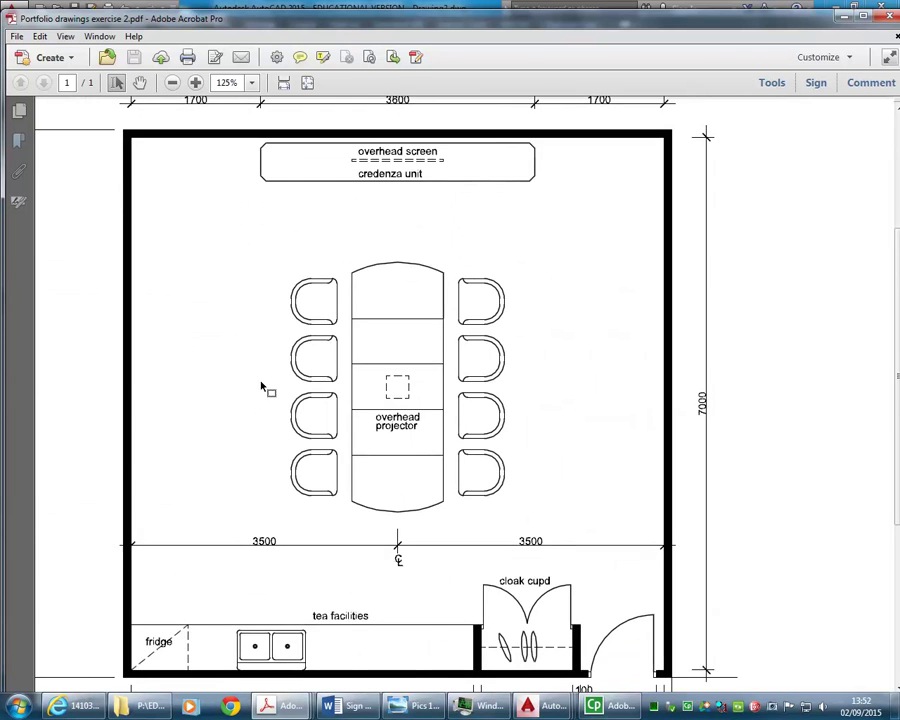
pyautogui.keyDown('ctrl'); pyautogui.scroll(-1, 262, 387); pyautogui.keyUp('ctrl')
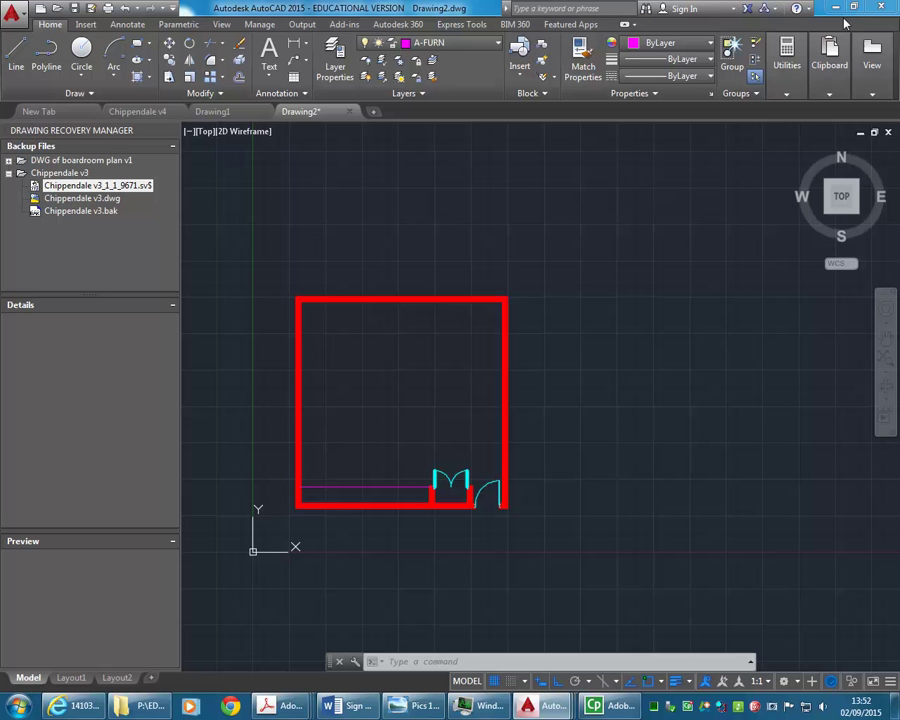
pyautogui.click(843, 17)
pyautogui.scroll(2, 380, 285)
pyautogui.moveTo(446, 309); pyautogui.dragTo(482, 304, button='middle')
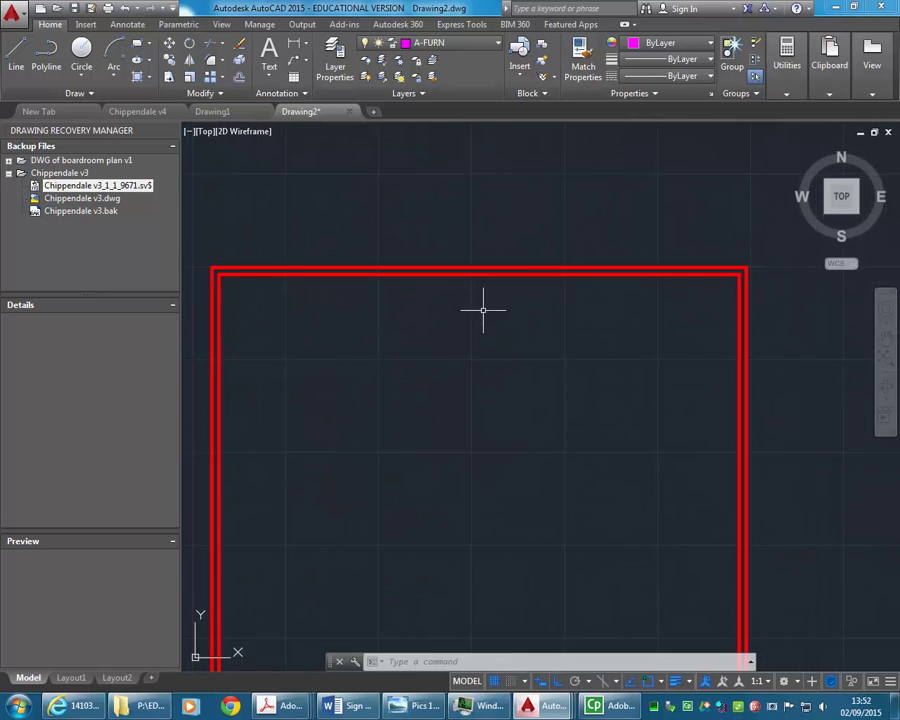
pyautogui.click(137, 46)
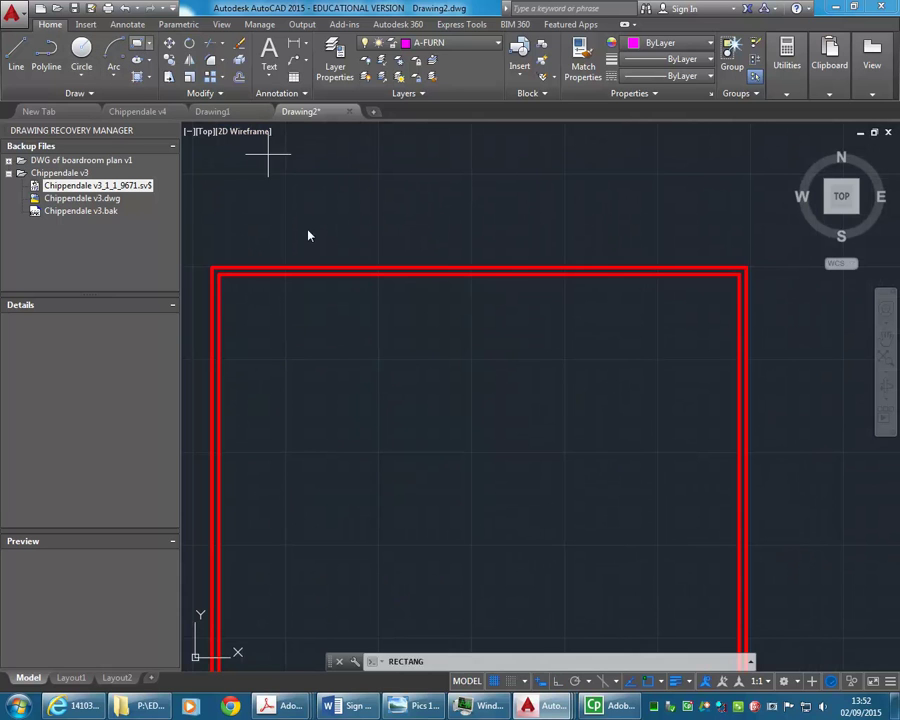
pyautogui.click(354, 287)
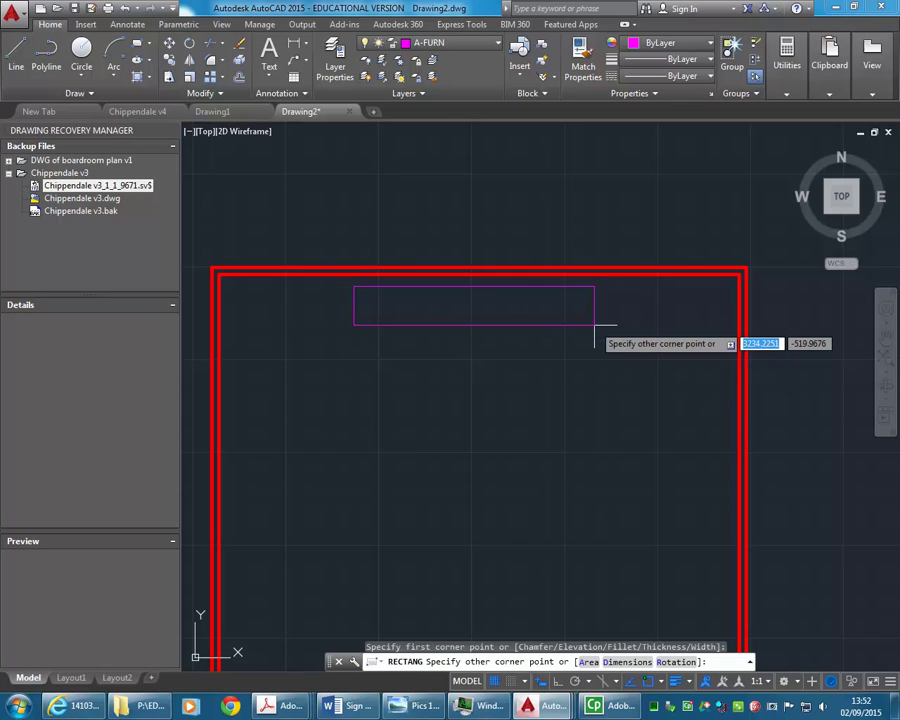
pyautogui.write('3600')
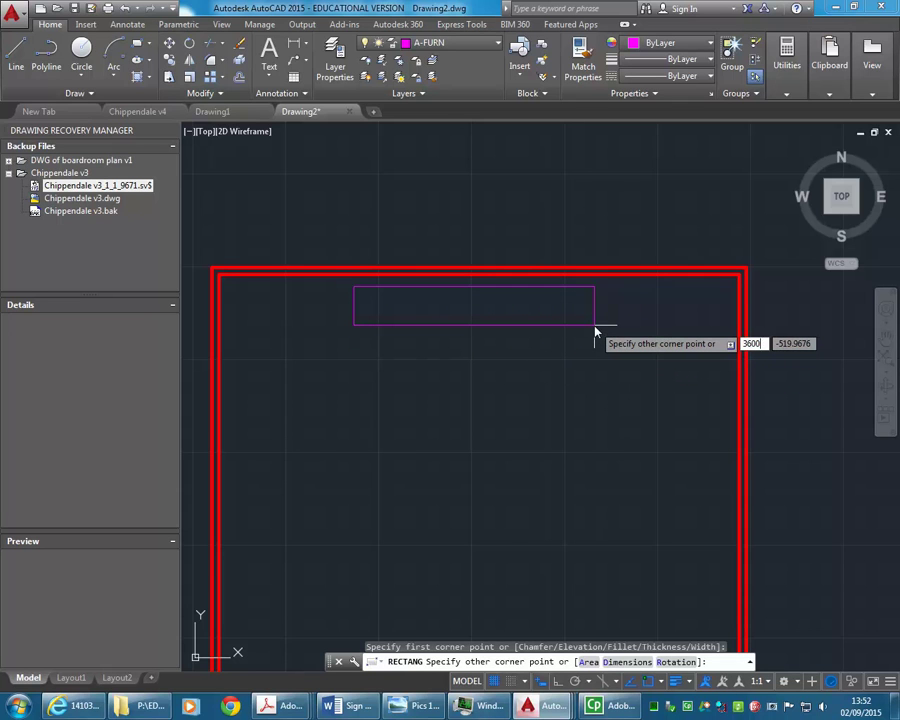
pyautogui.press('Tab')
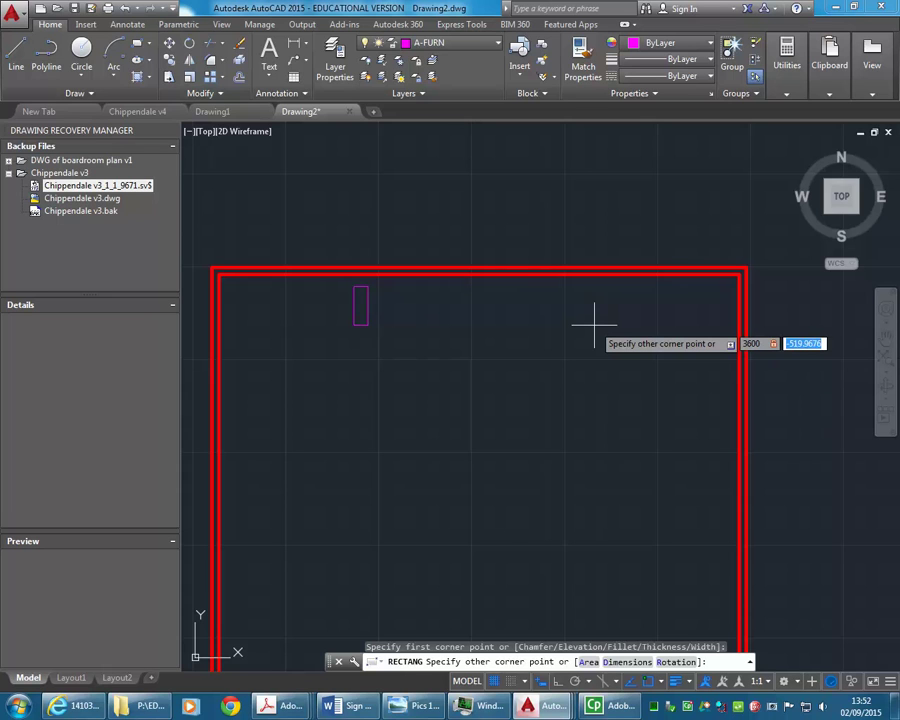
pyautogui.write('-500')
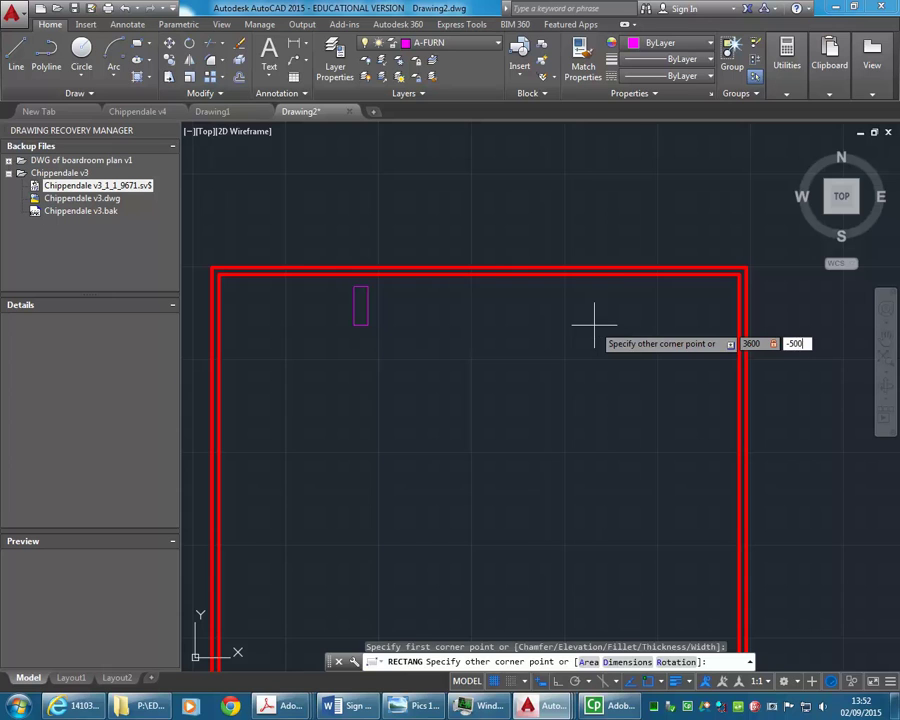
pyautogui.press('Return')
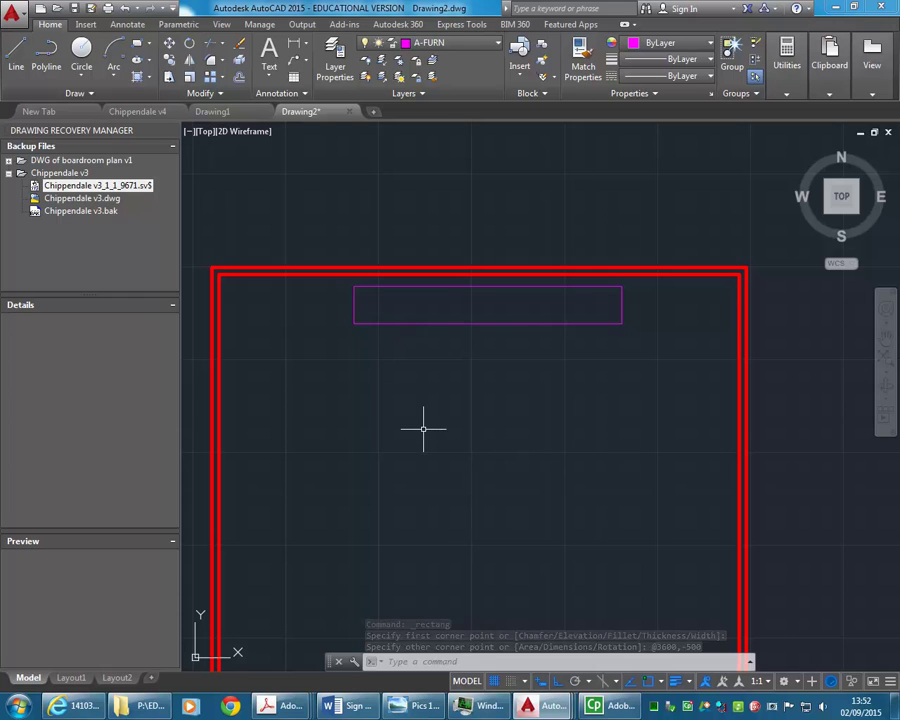
pyautogui.click(474, 321)
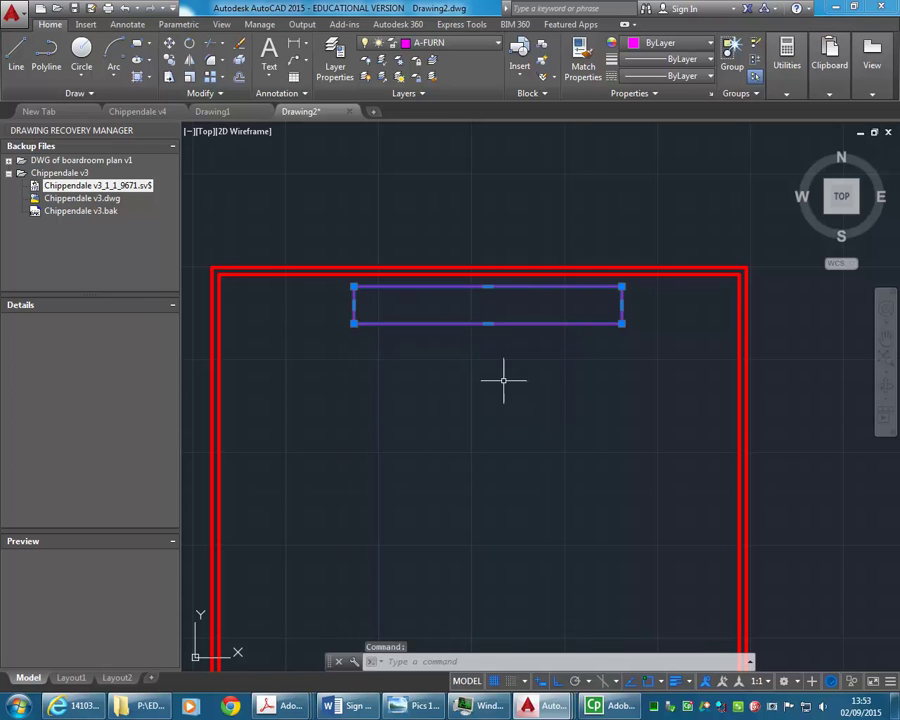
# - Draw vertical guide lines through the credenza's bottom midpoint and the top wall's midpoint
pyautogui.click(15, 52)
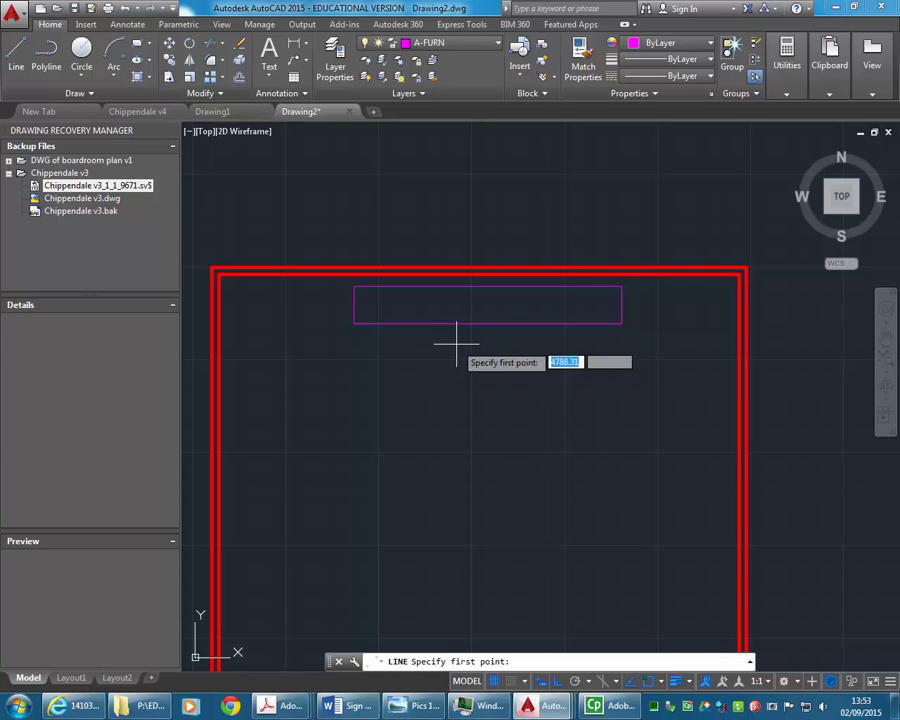
pyautogui.click(488, 322)
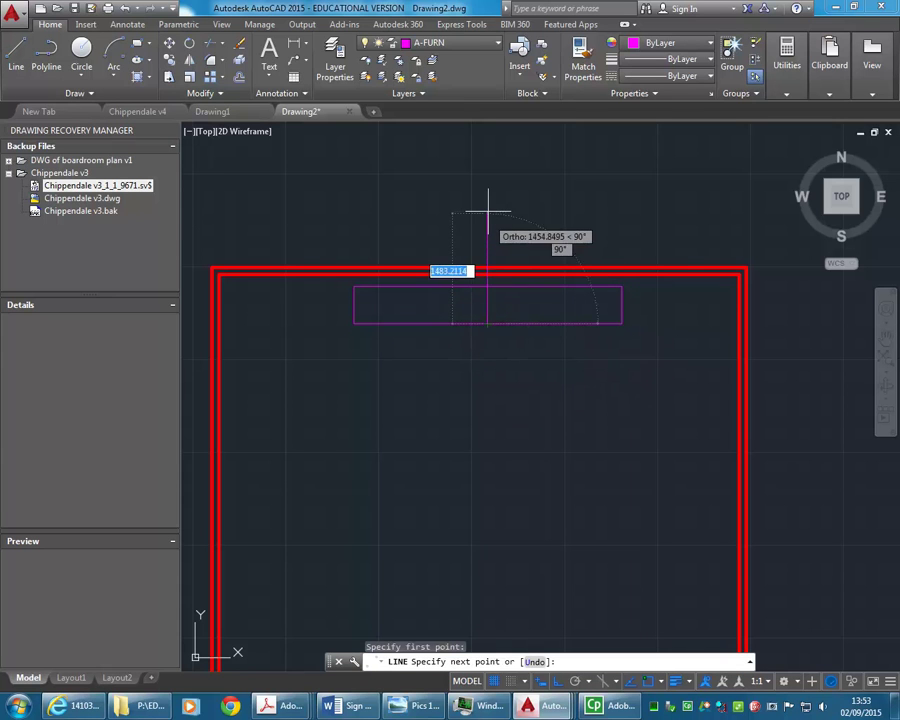
pyautogui.click(488, 211)
pyautogui.press('Return')
pyautogui.press('Return')
pyautogui.click(465, 266)
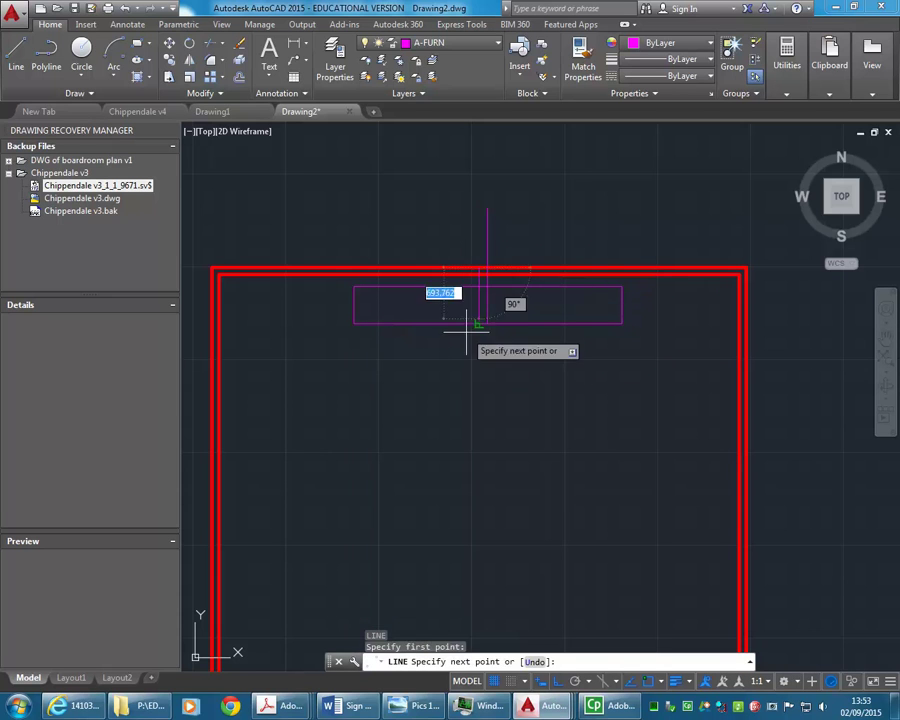
pyautogui.click(470, 392)
pyautogui.press('Return')
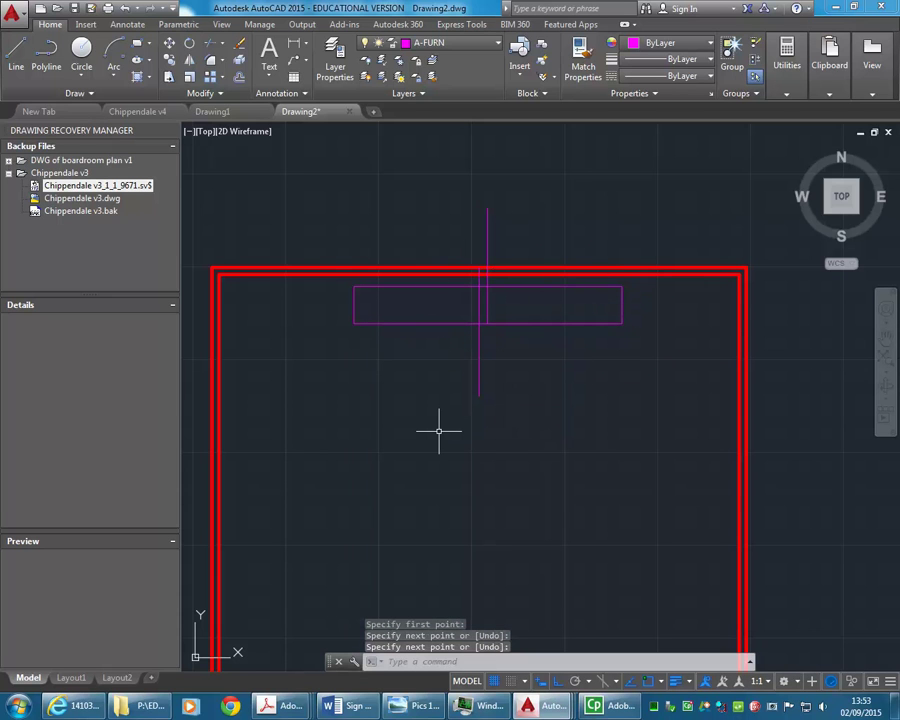
# - Move the credenza and its guide so it lines up with the wall centre line
pyautogui.click(318, 321)
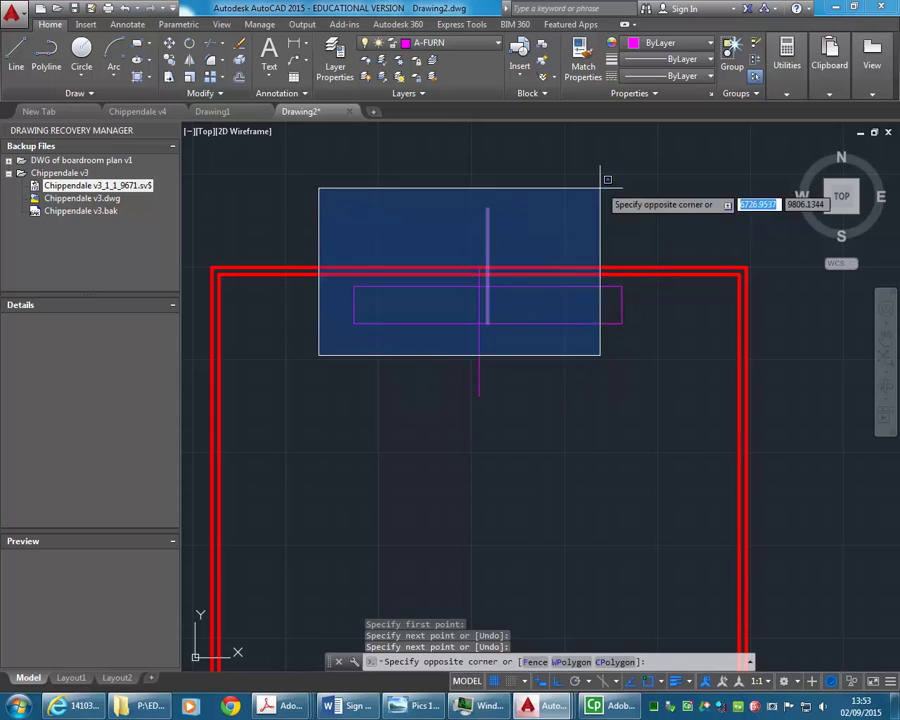
pyautogui.click(599, 189)
pyautogui.scroll(4, 536, 268)
pyautogui.click(169, 43)
pyautogui.click(410, 409)
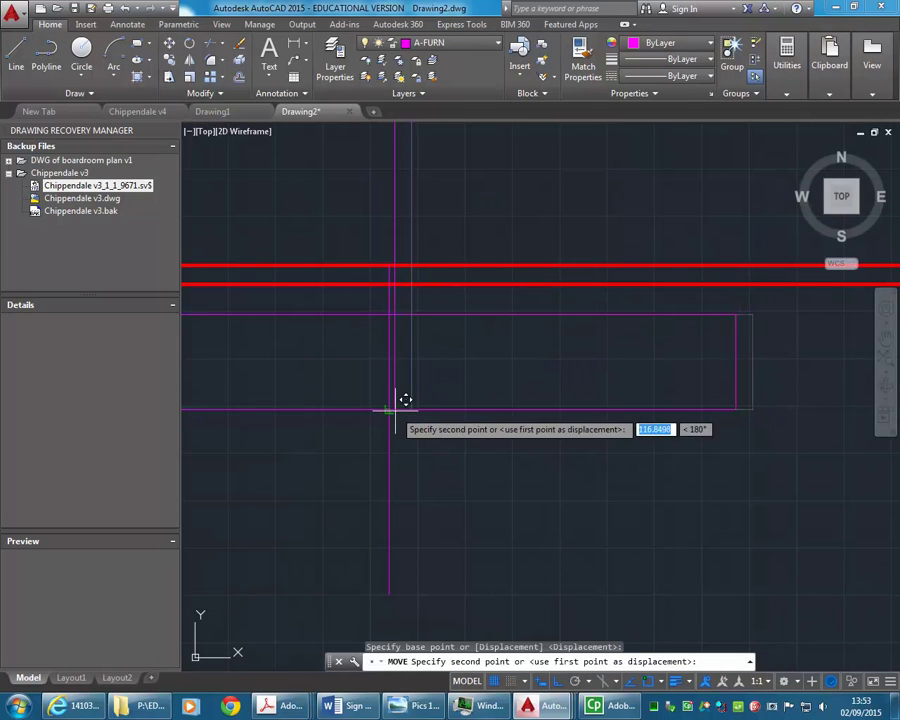
pyautogui.scroll(-2, 380, 405)
pyautogui.click(374, 410)
pyautogui.scroll(-2, 374, 410)
# - Erase the leftover guide lines and recentre the view on the room
pyautogui.click(360, 505)
pyautogui.click(404, 253)
pyautogui.moveTo(333, 465); pyautogui.dragTo(442, 411, button='middle')
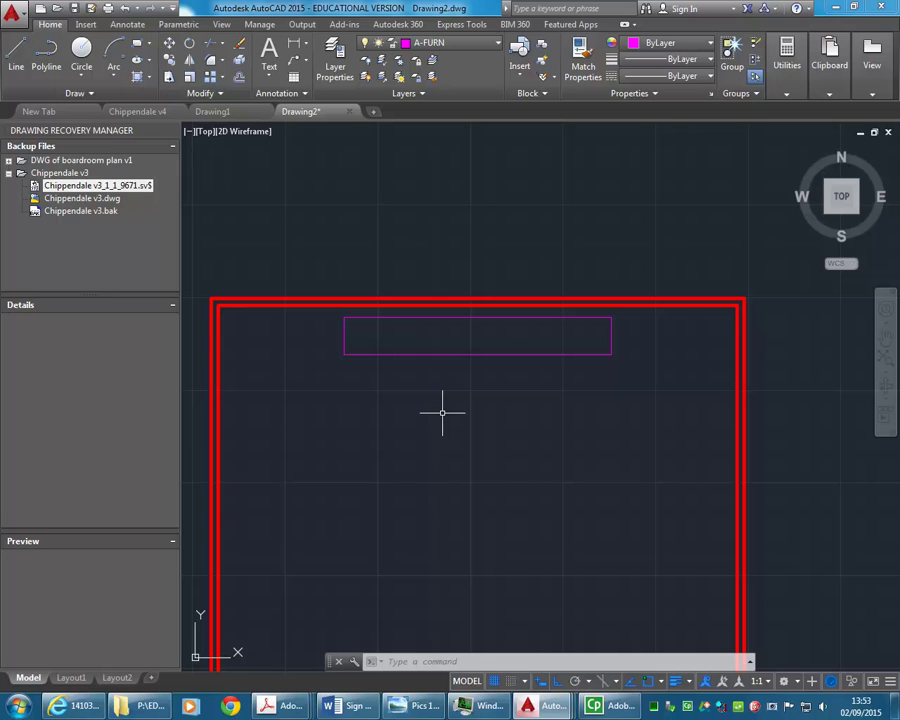
pyautogui.moveTo(440, 418); pyautogui.dragTo(432, 408, button='middle')
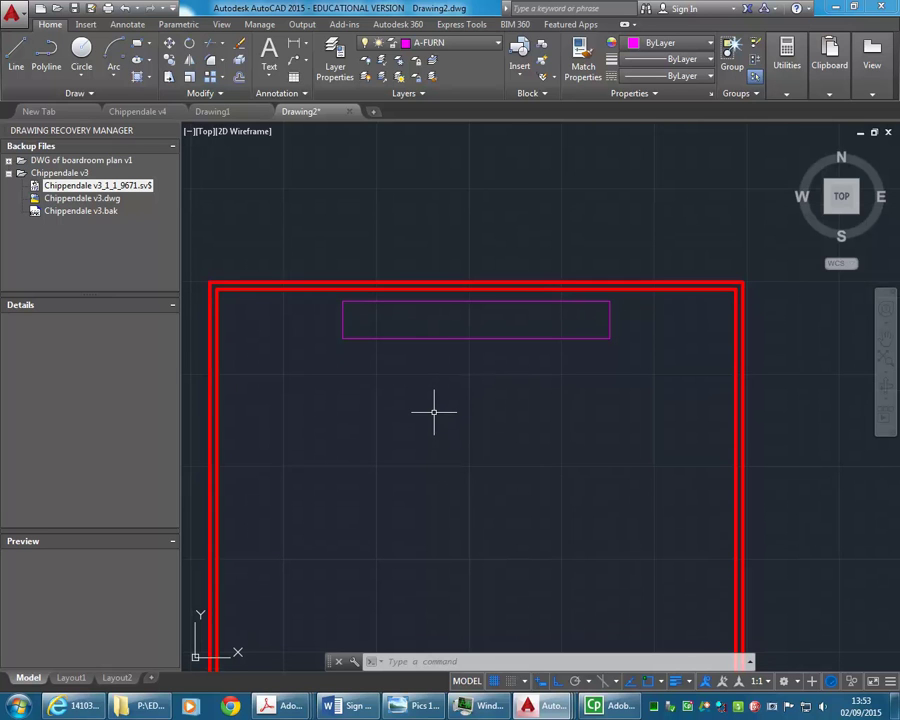
pyautogui.scroll(2, 424, 298)
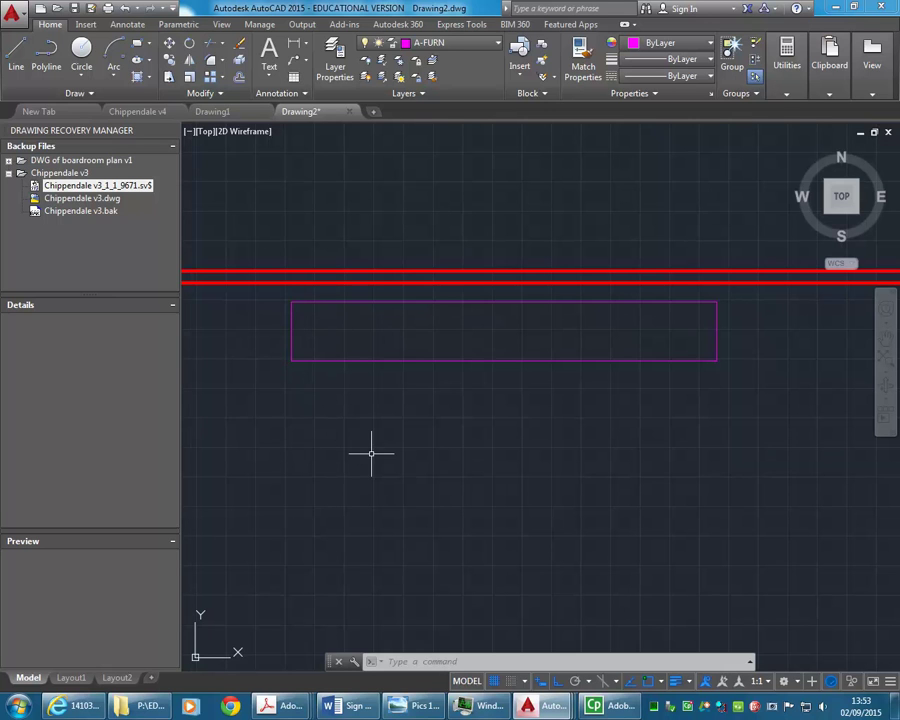
pyautogui.click(225, 62)
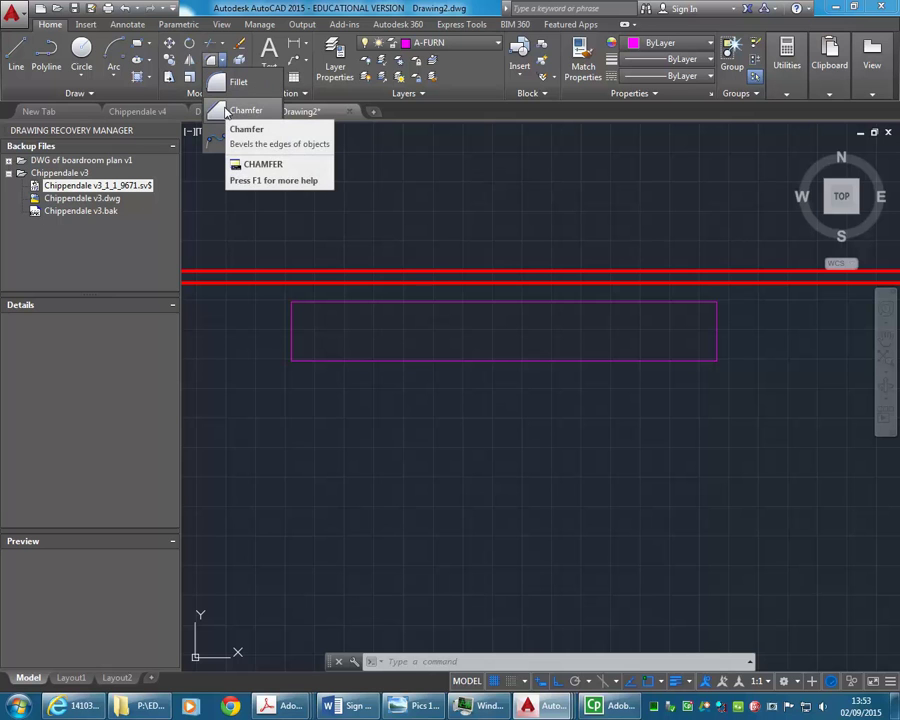
pyautogui.click(226, 111)
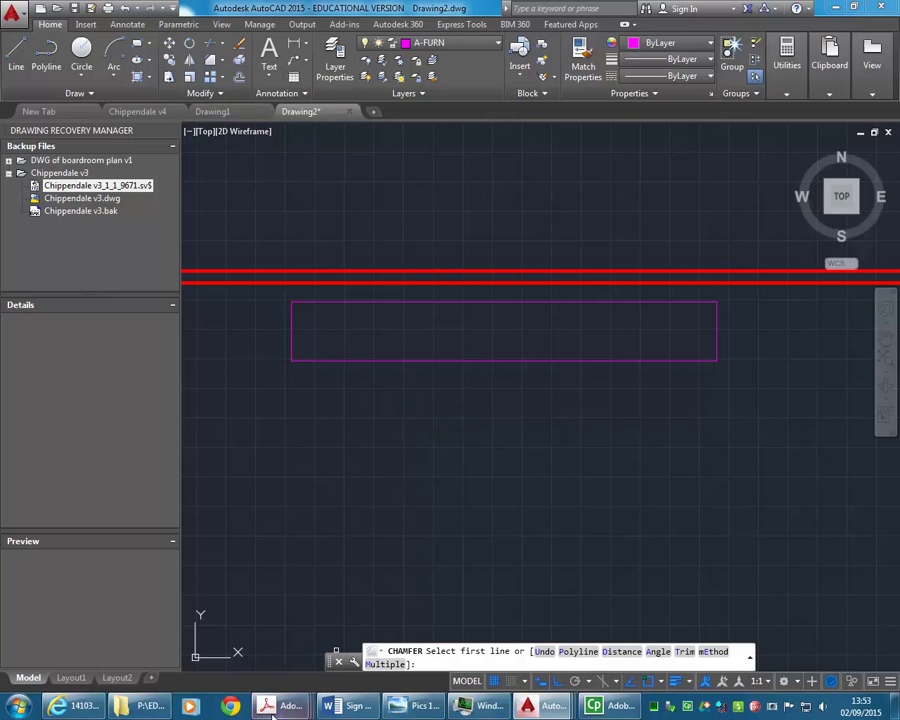
pyautogui.moveTo(283, 706)
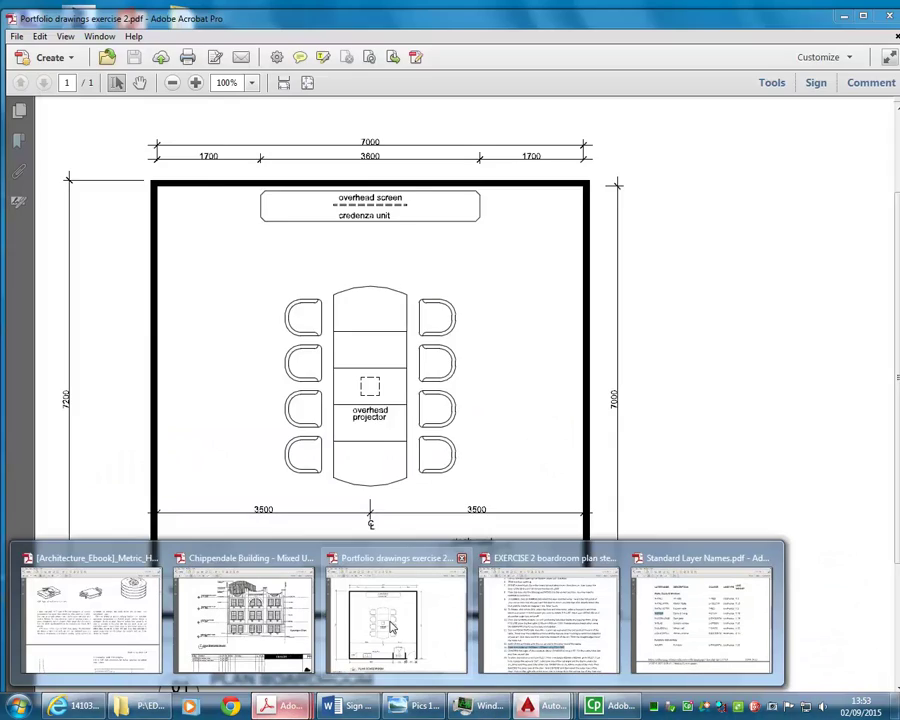
# - Look up step 15, the credenza chamfer instruction, in the EXERCISE 2 steps PDF
pyautogui.click(514, 620)
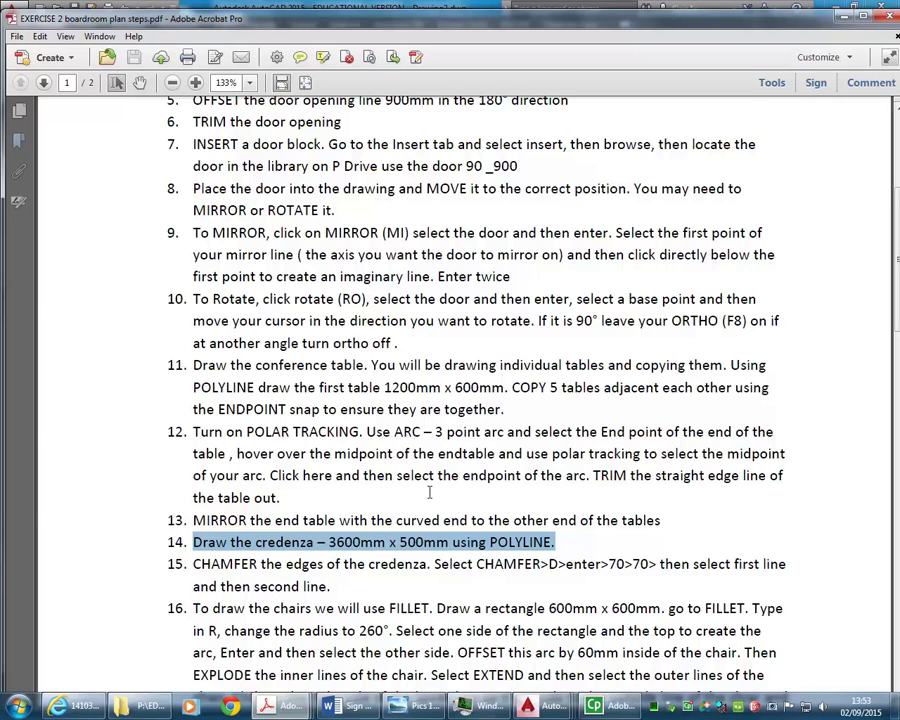
pyautogui.scroll(-2, 429, 491)
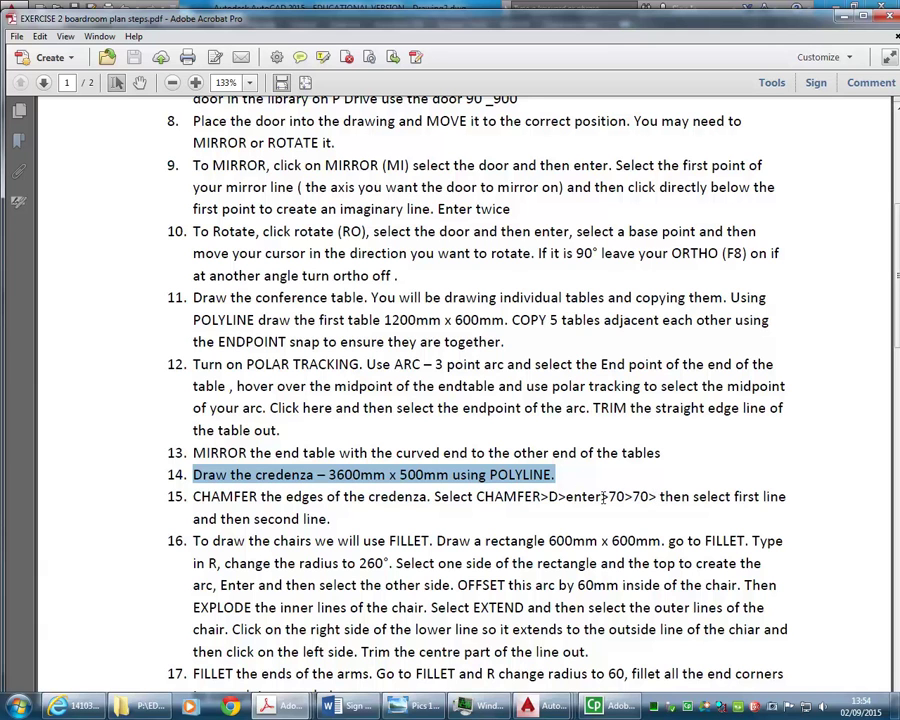
pyautogui.hotkey('alt', 'Tab')
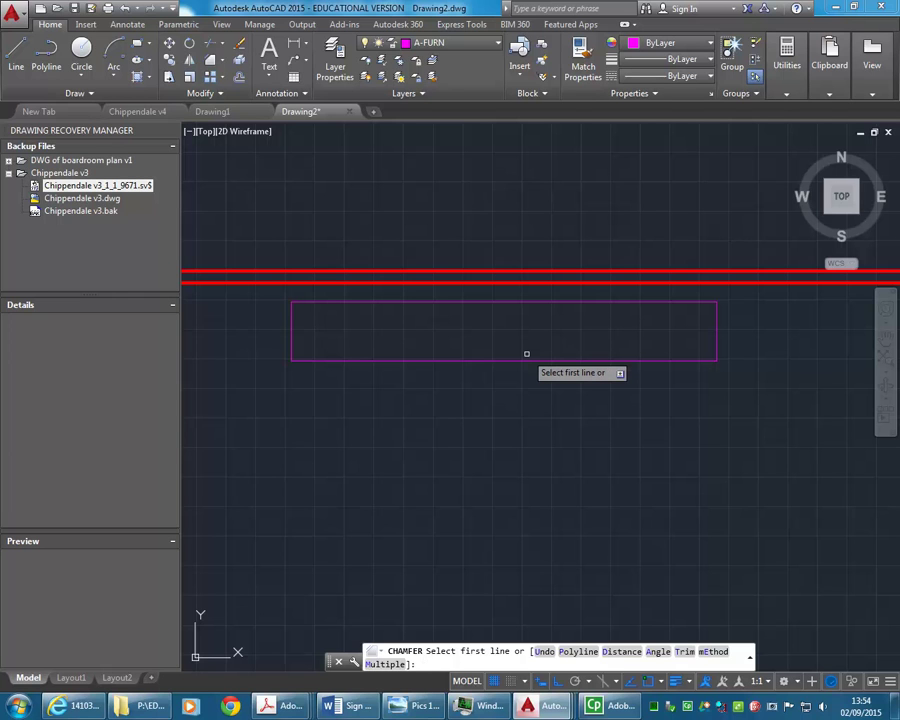
# - Use the chamfer Distance option to make the first and second distances 70
pyautogui.write('d')
pyautogui.press('Return')
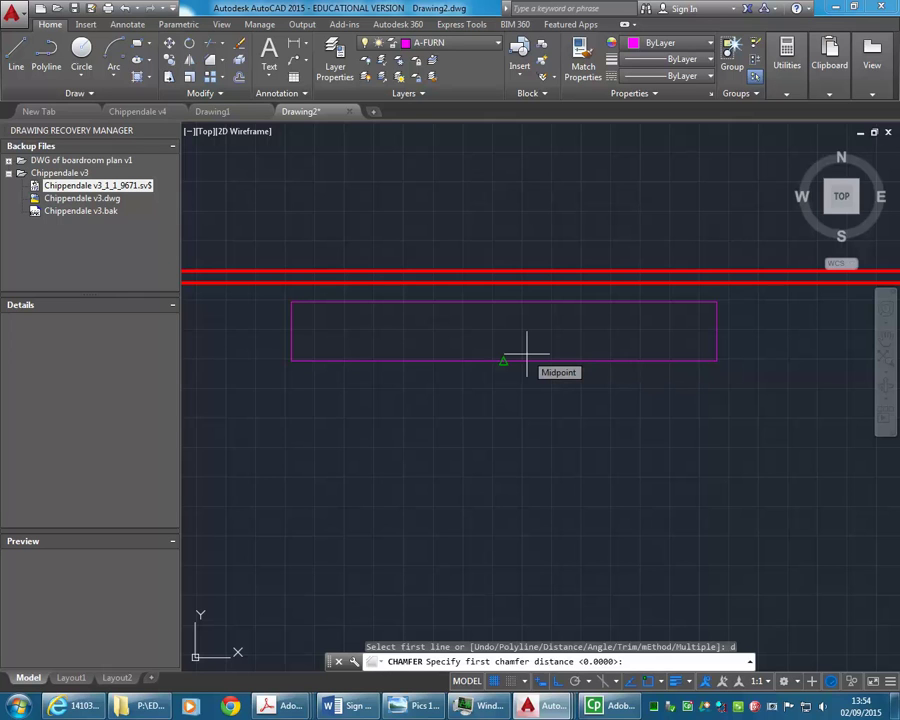
pyautogui.write('70')
pyautogui.press('Return')
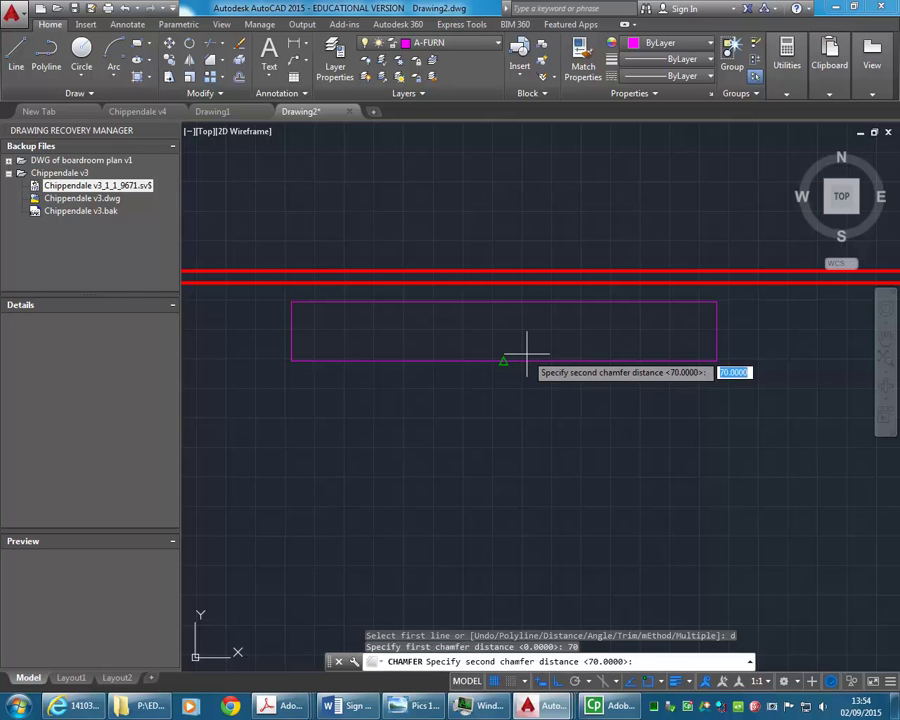
pyautogui.write('70')
pyautogui.press('Return')
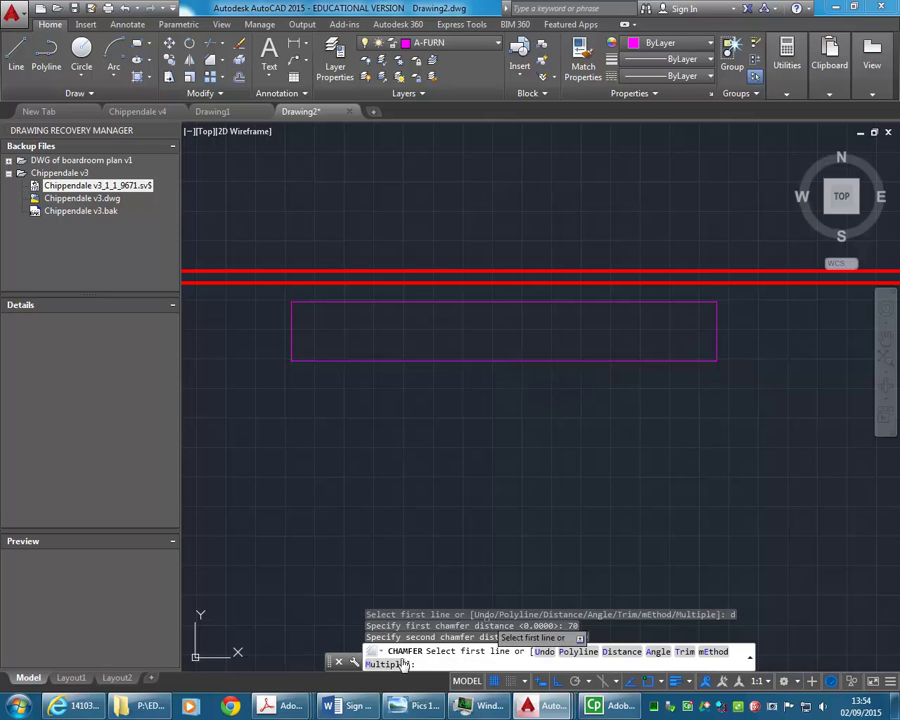
pyautogui.moveTo(285, 706)
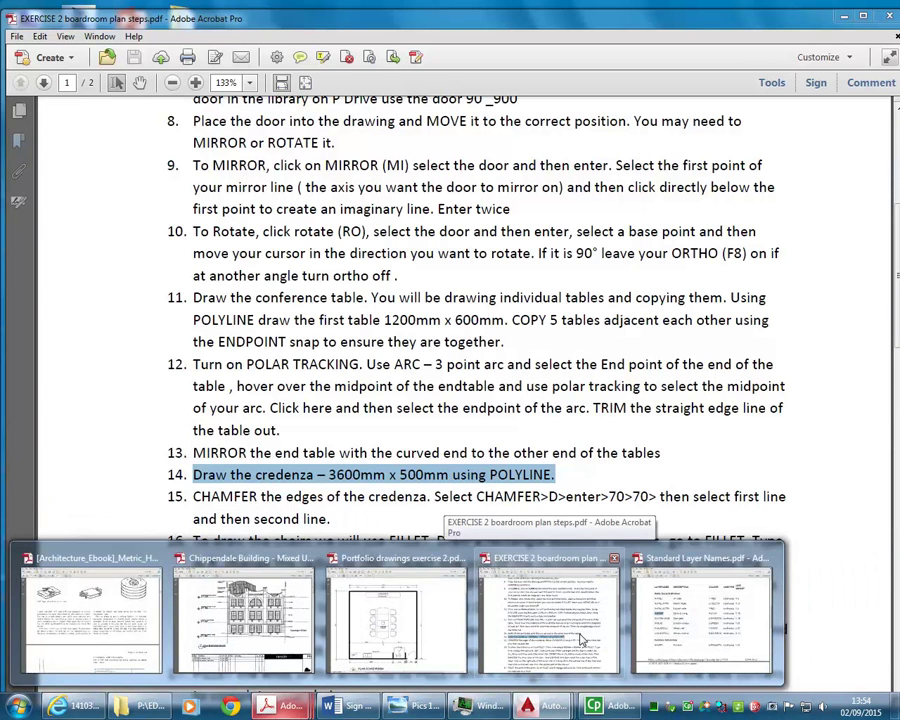
pyautogui.click(578, 638)
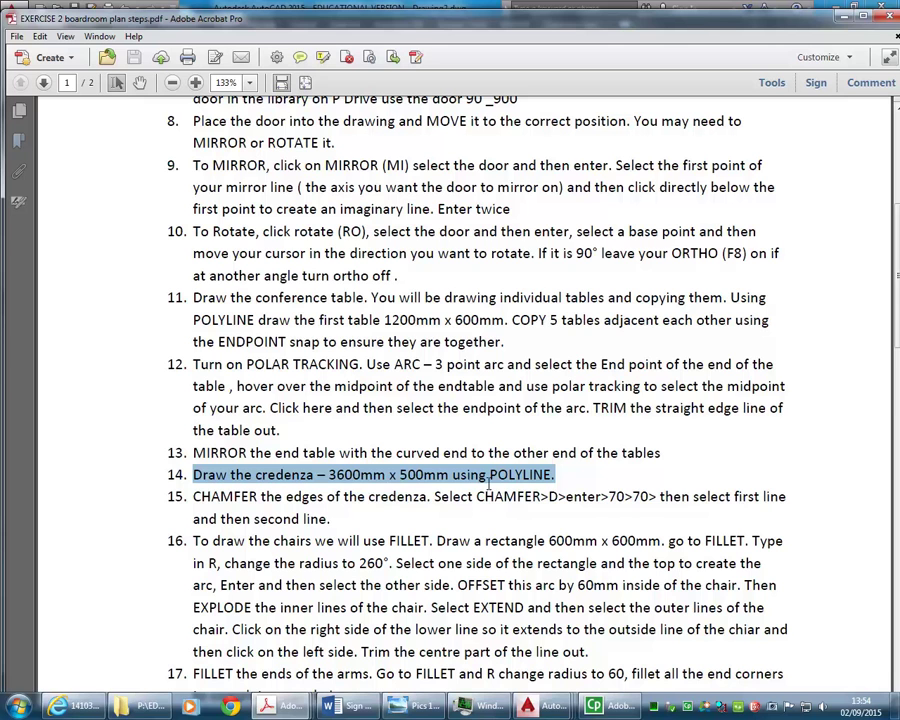
pyautogui.click(595, 11)
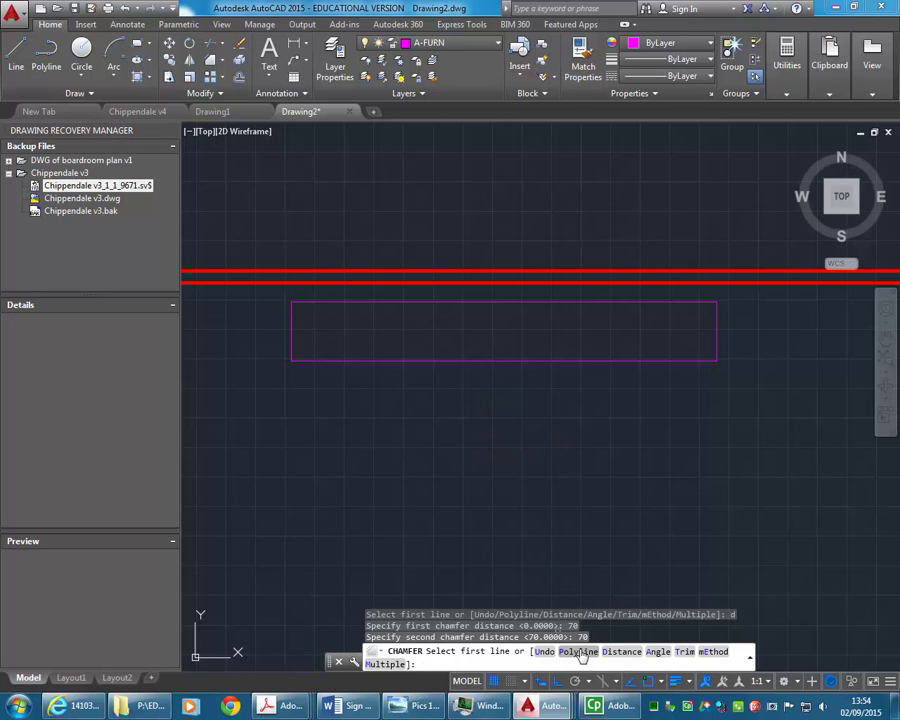
# - Chamfer every corner of the magenta credenza polyline at once using the Polyline option
pyautogui.write('p')
pyautogui.press('Return')
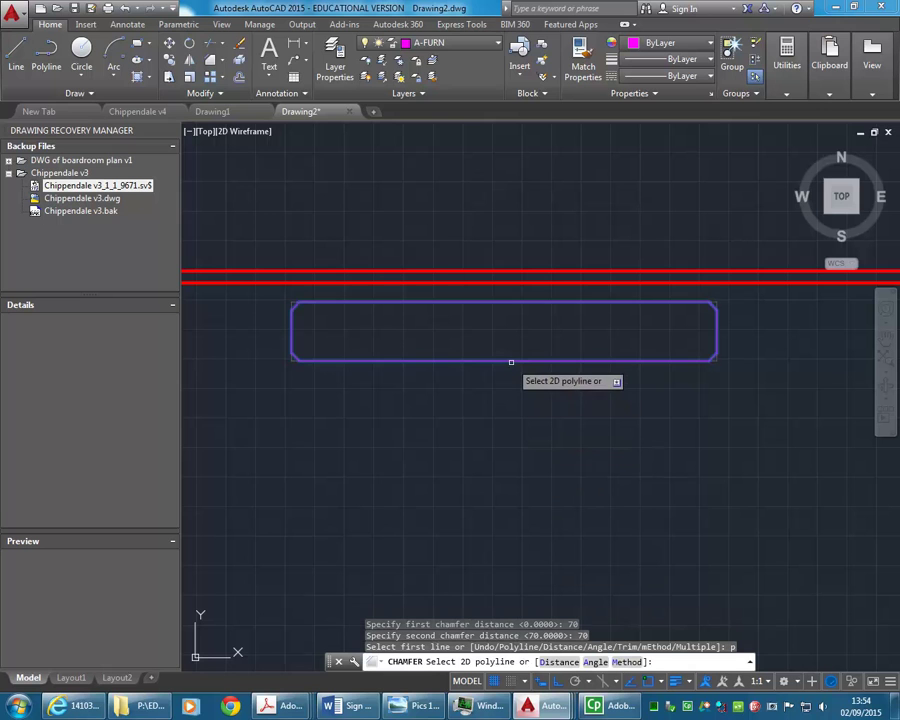
pyautogui.click(510, 360)
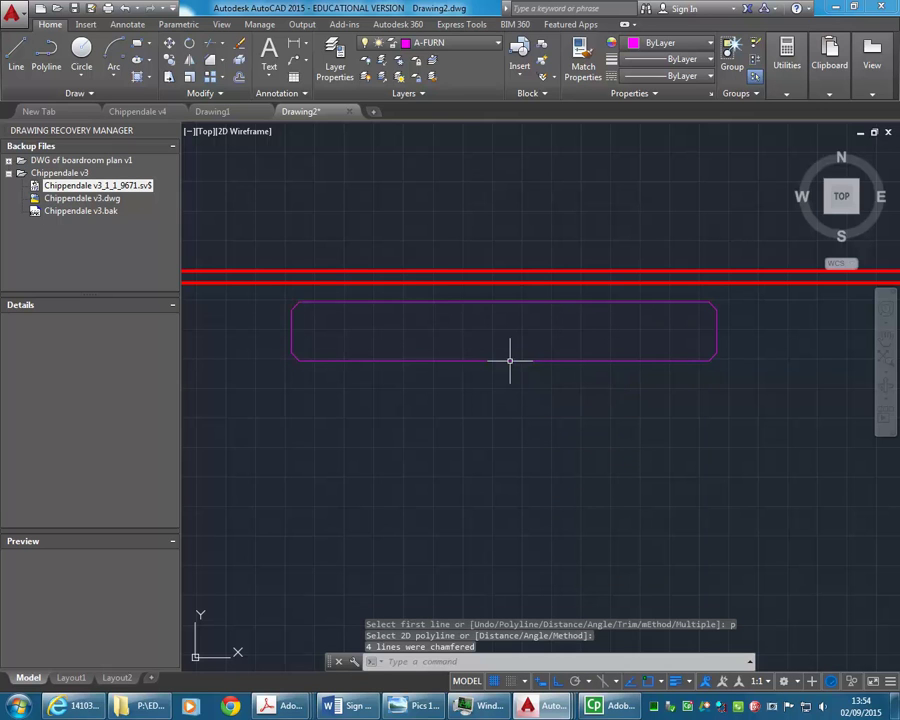
pyautogui.scroll(2, 452, 304)
pyautogui.scroll(-3, 500, 540)
pyautogui.scroll(-2, 500, 460)
pyautogui.moveTo(500, 460)
pyautogui.mouseDown(button='middle')
pyautogui.moveTo(494, 335)
pyautogui.moveTo(481, 408)
pyautogui.mouseUp(button='middle')
pyautogui.scroll(-2, 494, 296)
pyautogui.scroll(2, 494, 350)
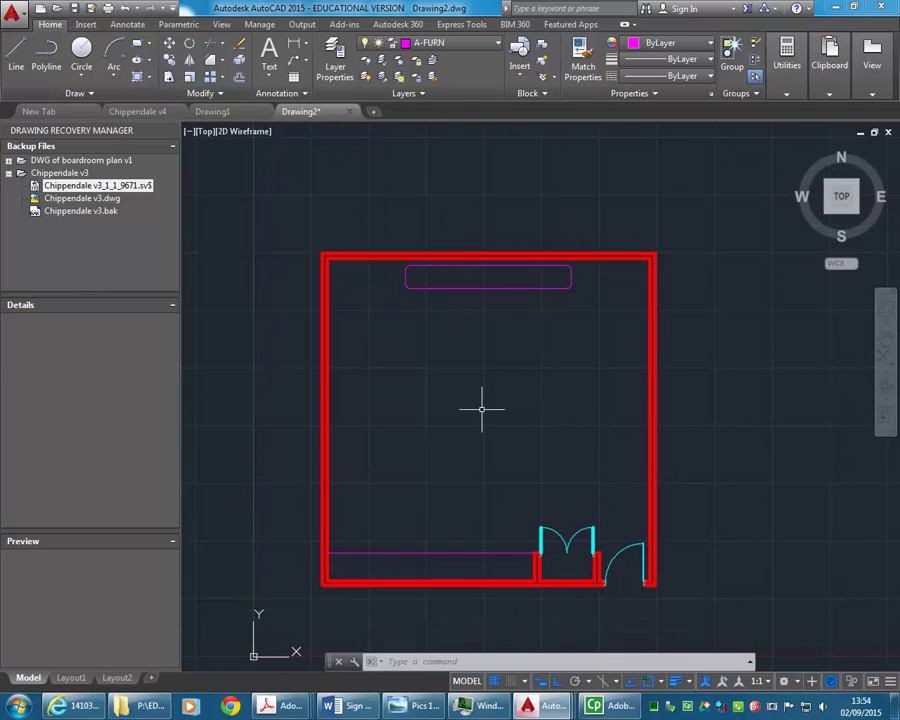